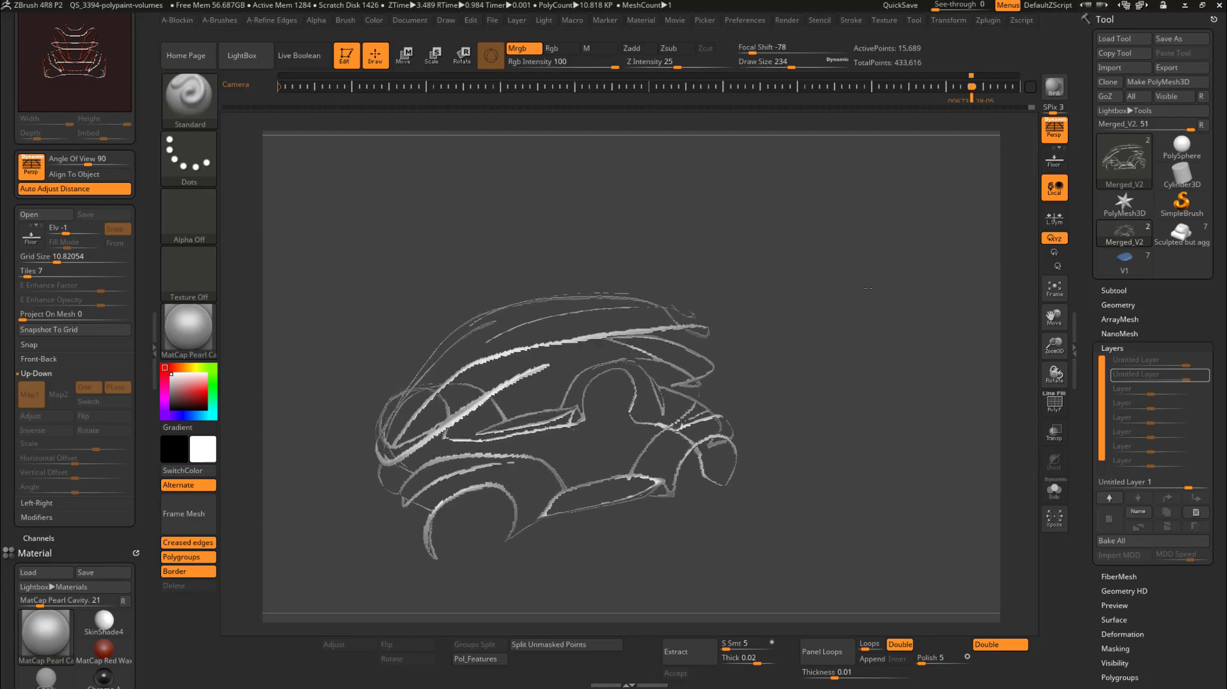
# Step: Show the subtool list instead of the layers and unhide the whole car body of Merged_V2
pyautogui.moveTo(855, 260)
pyautogui.mouseDown()
pyautogui.moveTo(863, 335)
pyautogui.moveTo(855, 279)
pyautogui.moveTo(802, 416)
pyautogui.moveTo(783, 365)
pyautogui.moveTo(849, 273)
pyautogui.moveTo(871, 350)
pyautogui.moveTo(849, 263)
pyautogui.moveTo(824, 268)
pyautogui.moveTo(886, 288)
pyautogui.moveTo(860, 285)
pyautogui.moveTo(857, 240)
pyautogui.moveTo(880, 270)
pyautogui.moveTo(865, 331)
pyautogui.moveTo(845, 258)
pyautogui.moveTo(800, 286)
pyautogui.mouseUp()
pyautogui.moveTo(862, 263)
pyautogui.mouseDown()
pyautogui.moveTo(794, 307)
pyautogui.moveTo(837, 318)
pyautogui.moveTo(857, 258)
pyautogui.moveTo(890, 293)
pyautogui.moveTo(846, 266)
pyautogui.moveTo(894, 248)
pyautogui.moveTo(853, 269)
pyautogui.mouseUp()
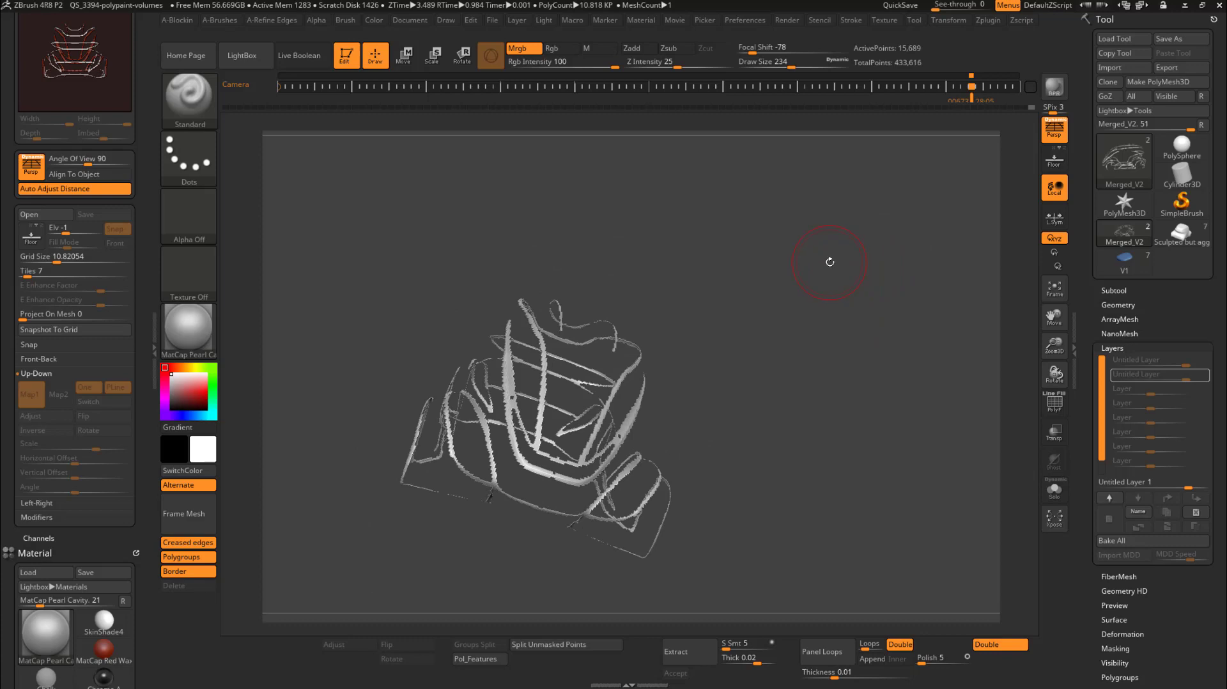
pyautogui.moveTo(827, 264)
pyautogui.mouseDown()
pyautogui.moveTo(843, 283)
pyautogui.moveTo(803, 298)
pyautogui.moveTo(1004, 300)
pyautogui.mouseUp()
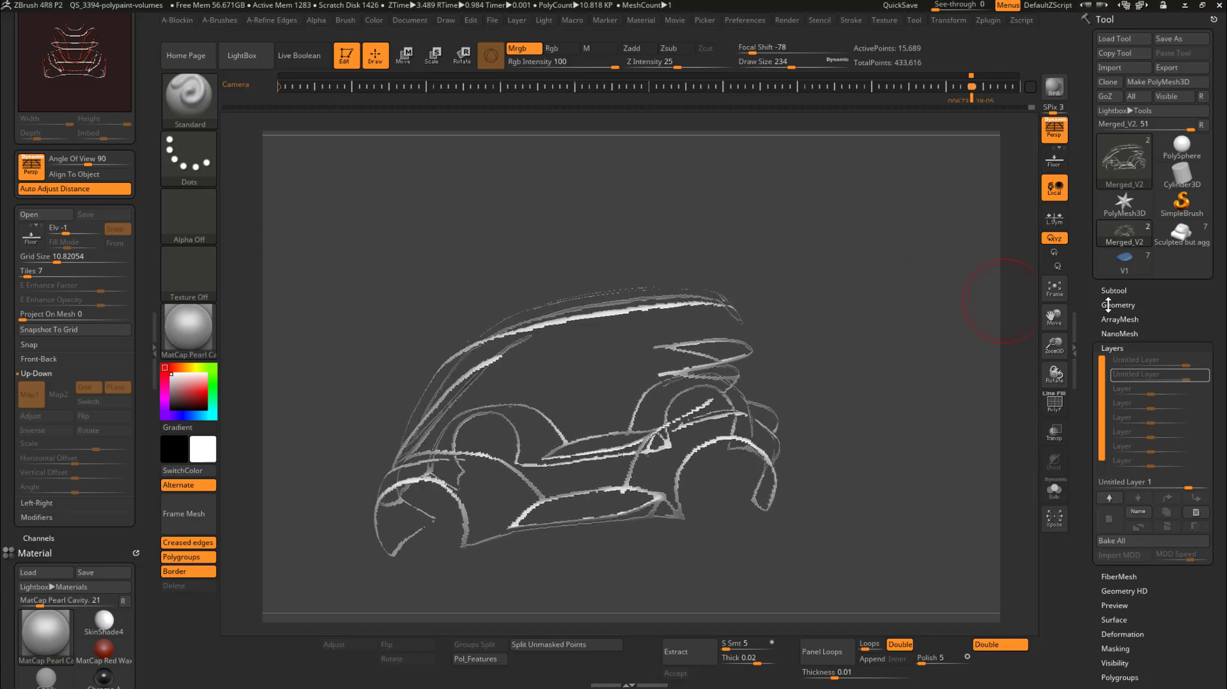
pyautogui.click(1112, 348)
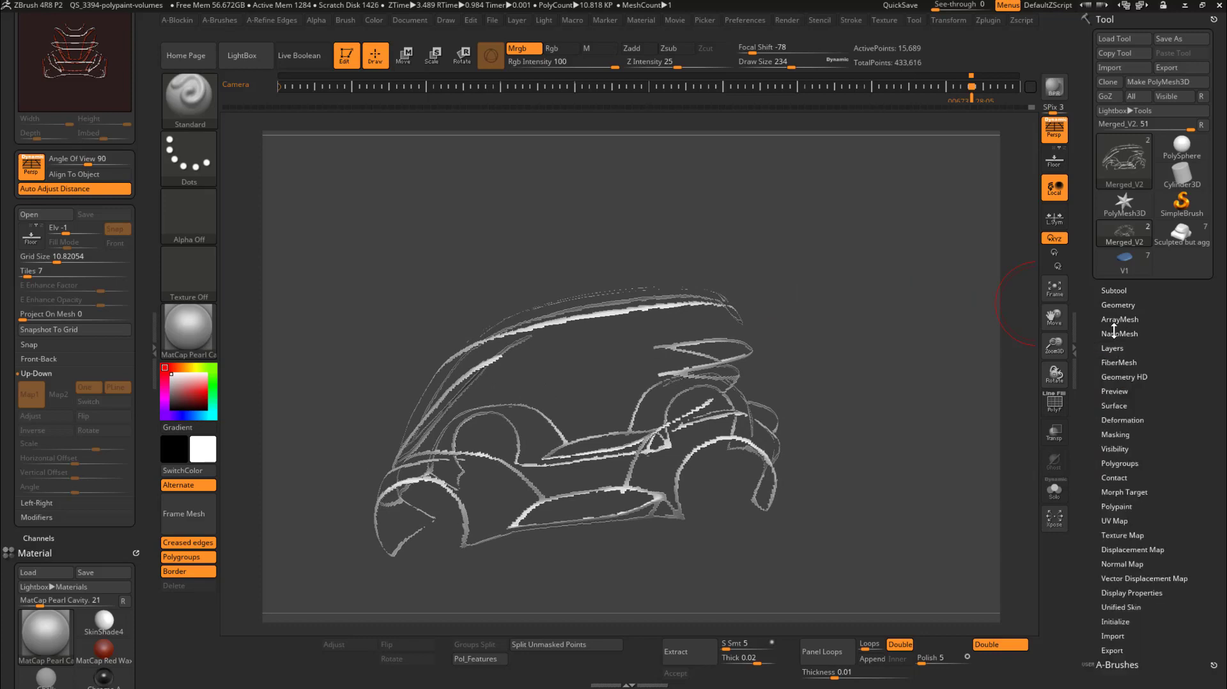
pyautogui.click(1119, 290)
pyautogui.hotkey('ctrl', 'shift')
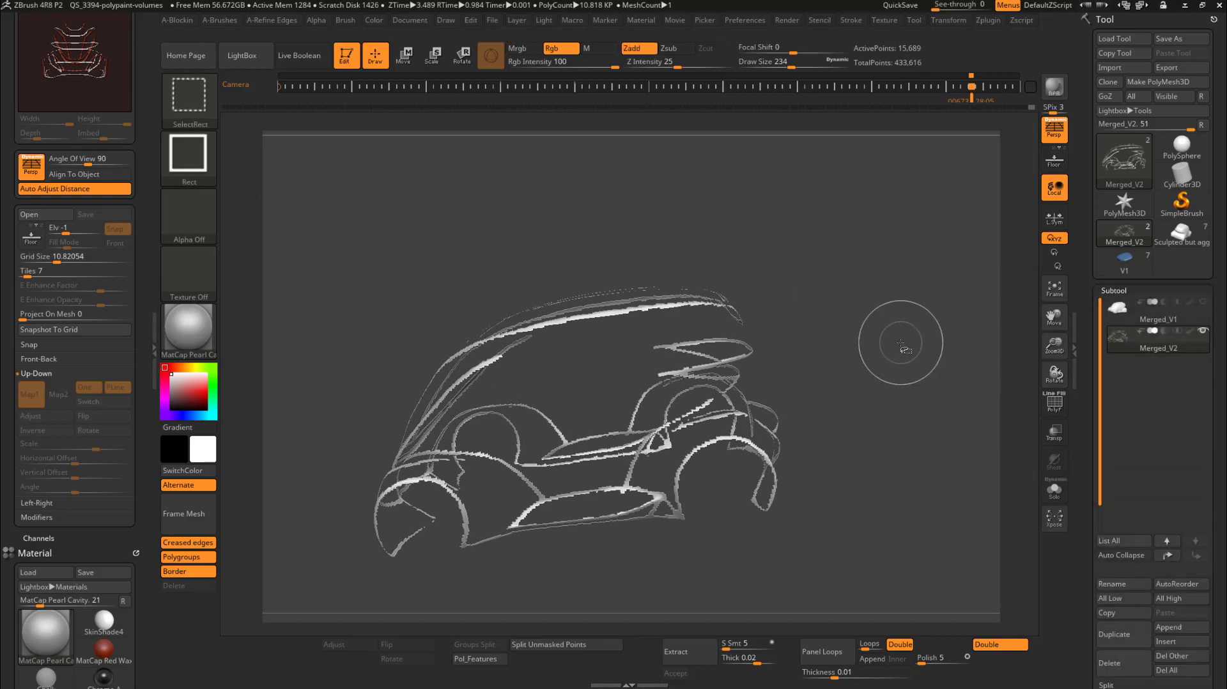
pyautogui.keyDown('ctrl'); pyautogui.keyDown('shift'); pyautogui.click(890, 336); pyautogui.keyUp('shift'); pyautogui.keyUp('ctrl')
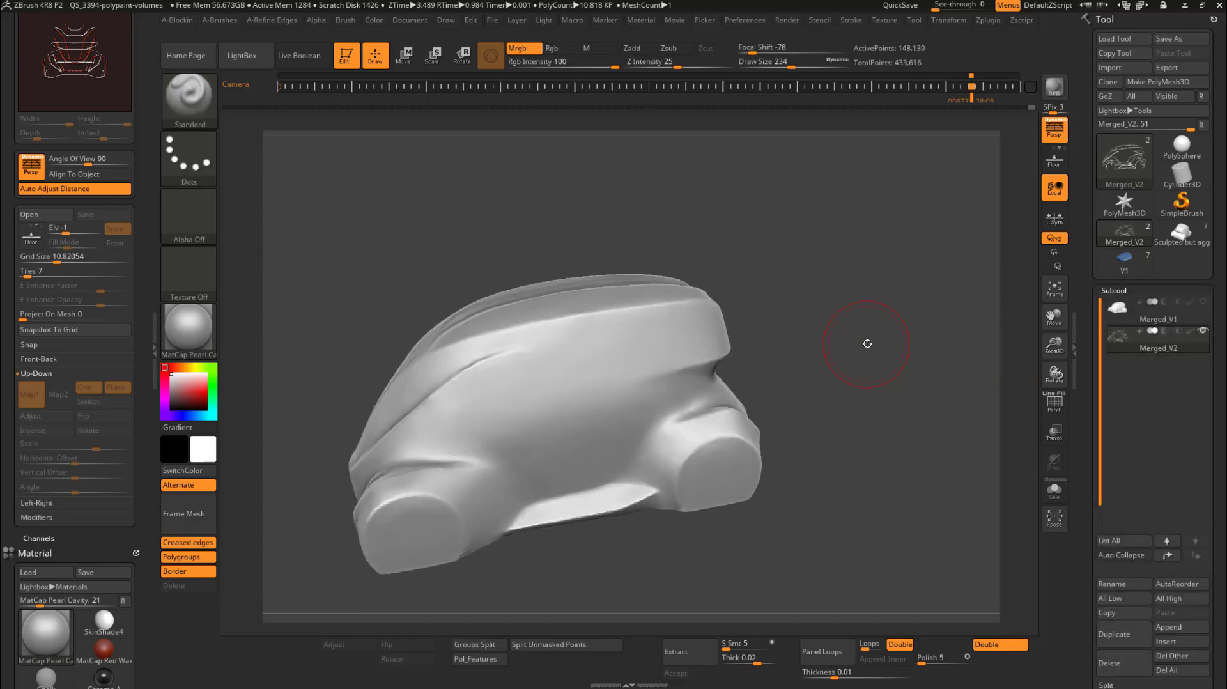
# Step: Display the polygroup wireframe and hide the red body polygroup, leaving only the green feature-line polygroup
pyautogui.press('shift')
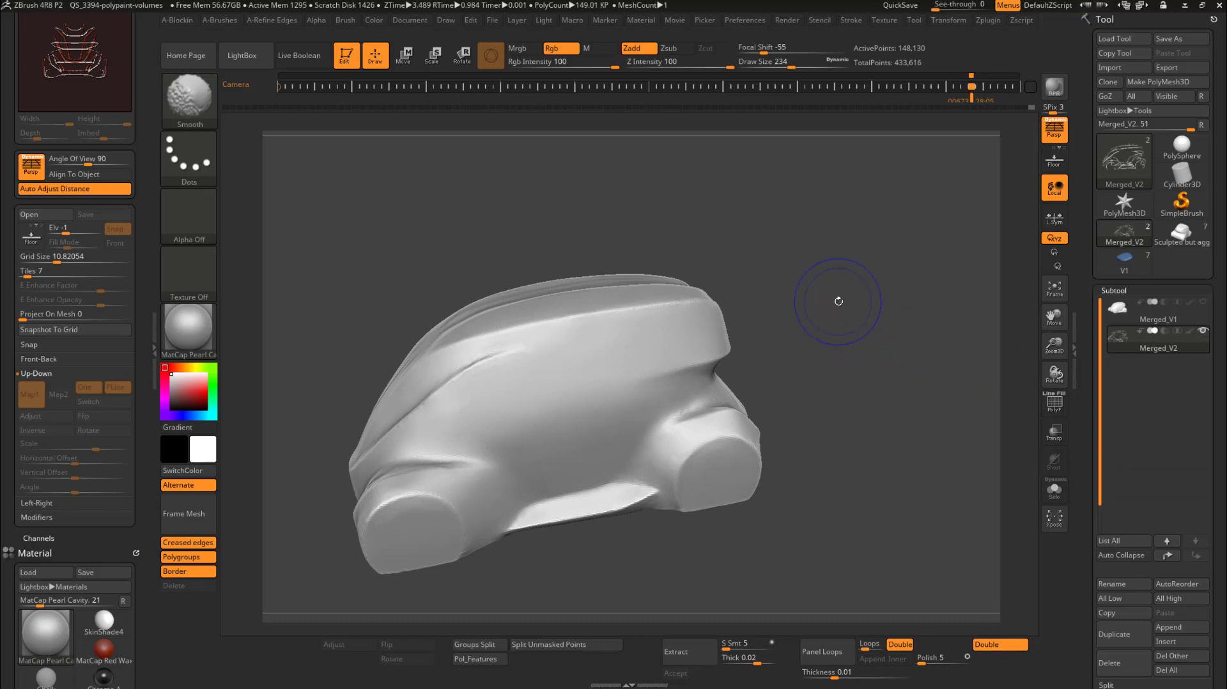
pyautogui.hotkey('shift', 'f')
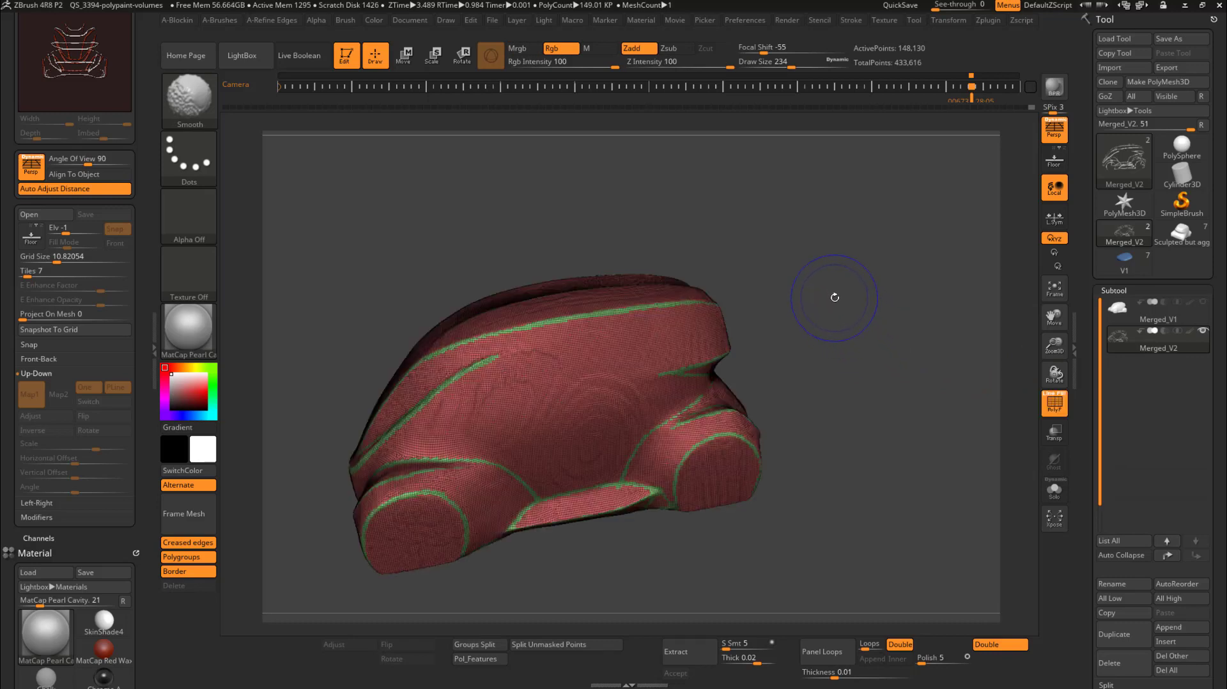
pyautogui.hotkey('shift', 'f')
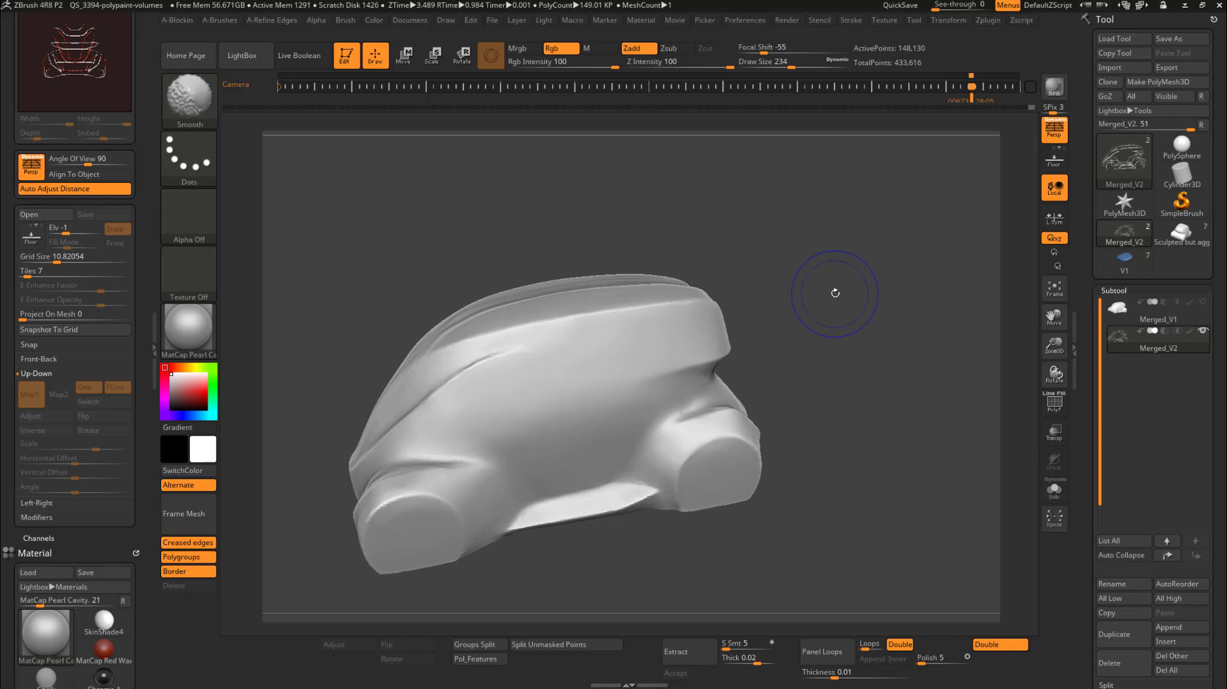
pyautogui.hotkey('shift', 'f')
pyautogui.hotkey('ctrl', 'shift')
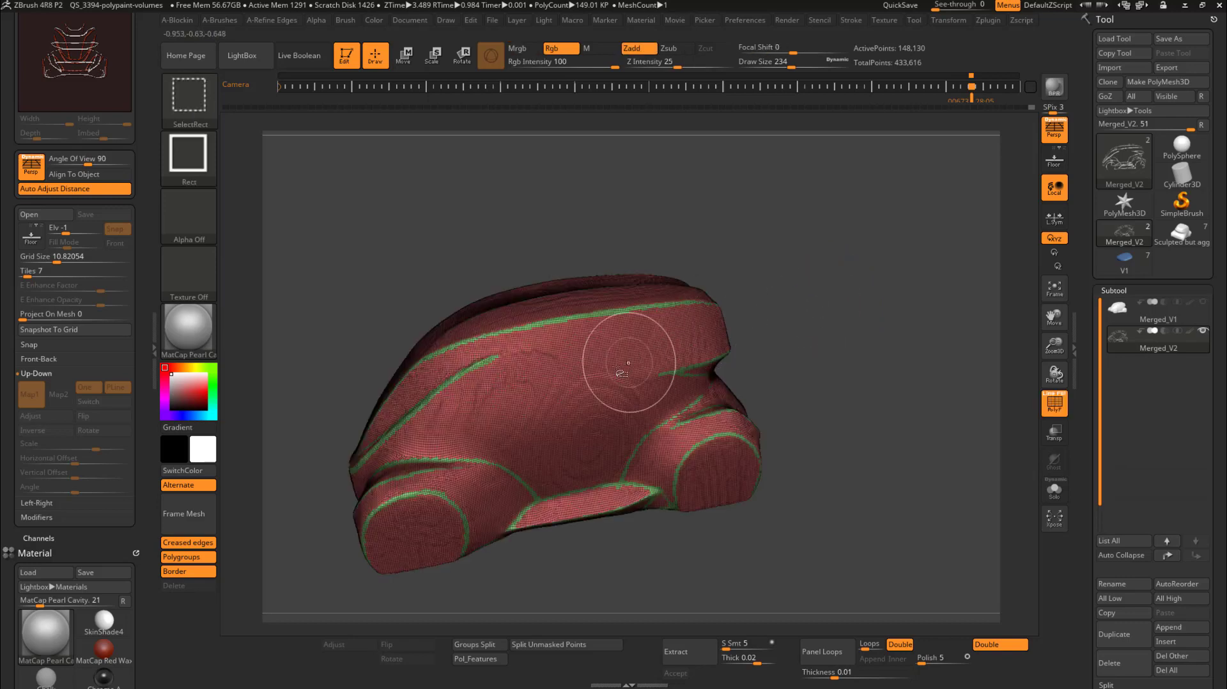
pyautogui.keyDown('ctrl'); pyautogui.keyDown('alt'); pyautogui.keyDown('shift'); pyautogui.click(591, 367); pyautogui.keyUp('shift'); pyautogui.keyUp('alt'); pyautogui.keyUp('ctrl')
pyautogui.moveTo(861, 303); pyautogui.dragTo(867, 329)
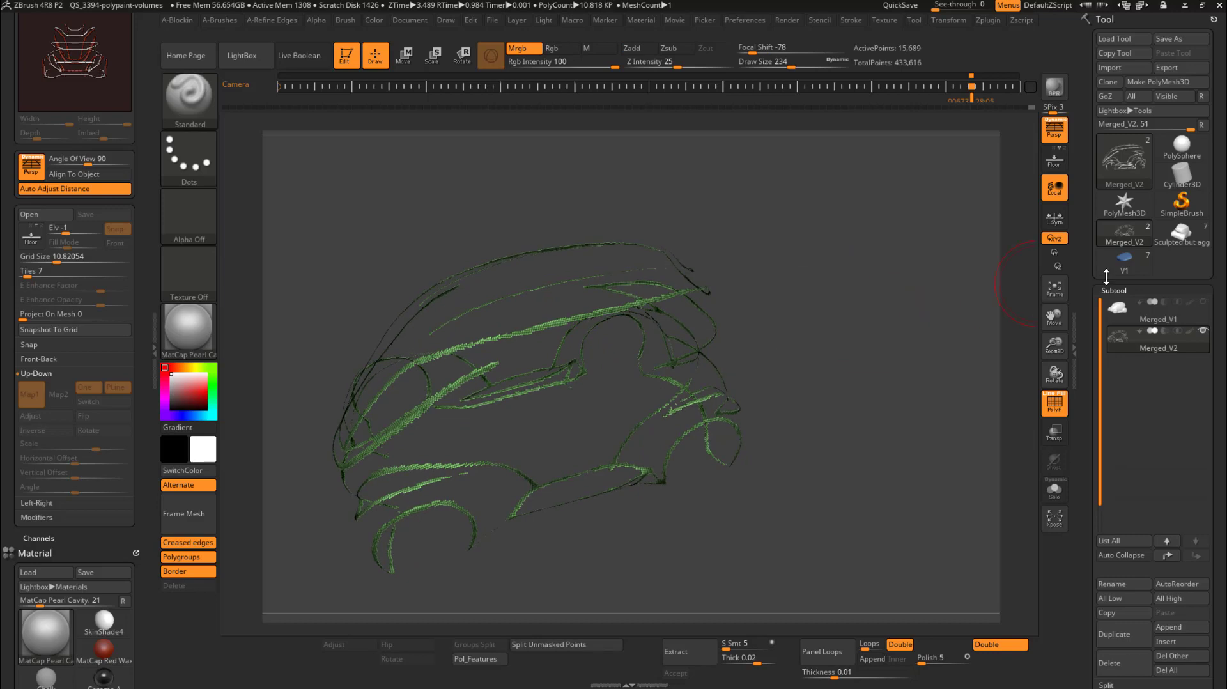
# Step: Turn off the polygroup wireframe display on the isolated feature lines
pyautogui.press('shift')
pyautogui.hotkey('shift', 'f')
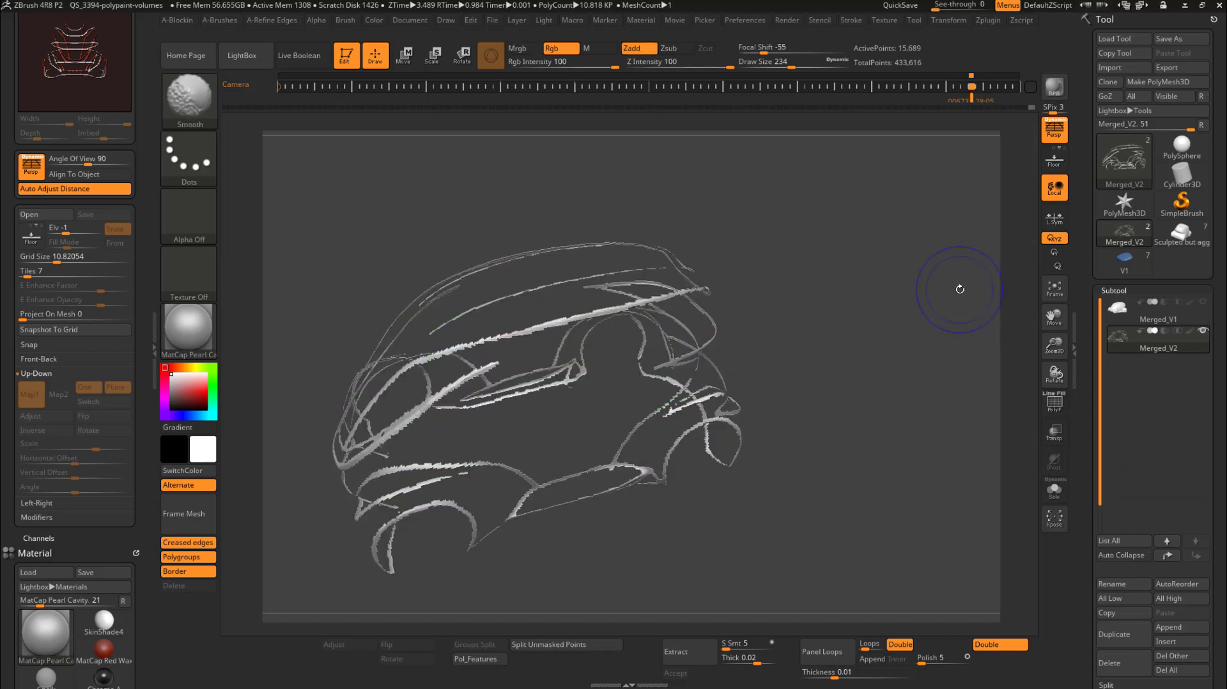
pyautogui.click(1054, 403)
pyautogui.click(1054, 402)
pyautogui.click(1054, 403)
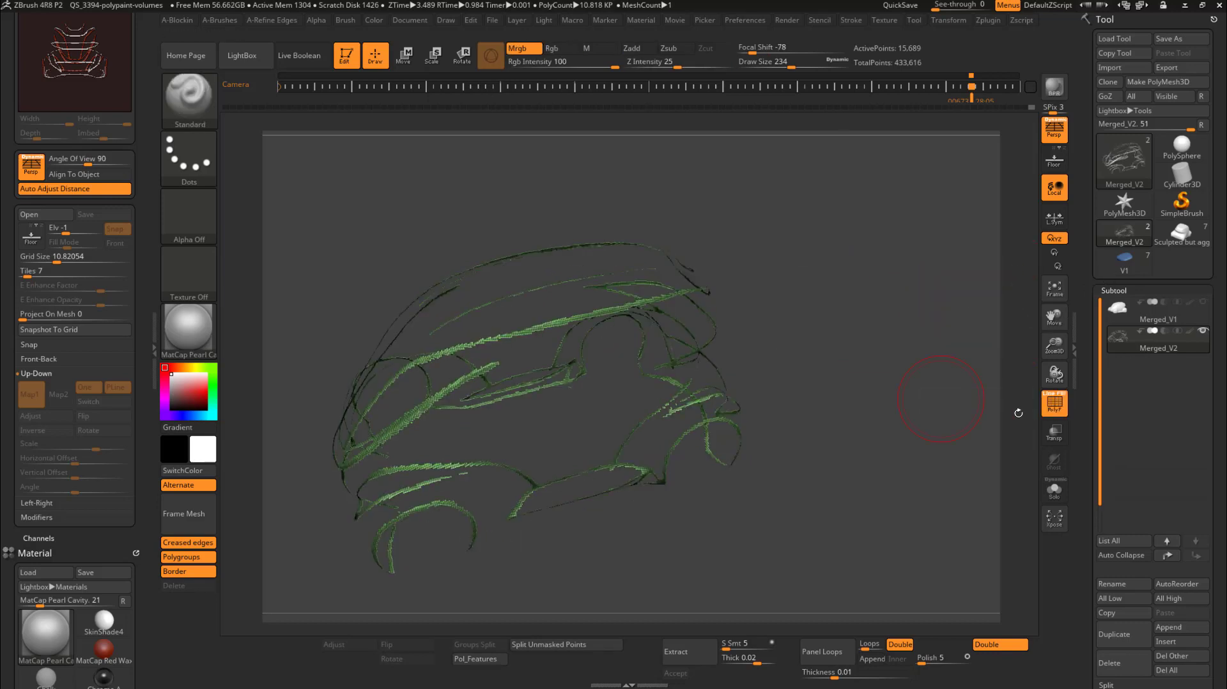
pyautogui.click(1048, 408)
pyautogui.moveTo(945, 383)
pyautogui.mouseDown()
pyautogui.moveTo(879, 353)
pyautogui.moveTo(894, 332)
pyautogui.moveTo(1018, 320)
pyautogui.mouseUp()
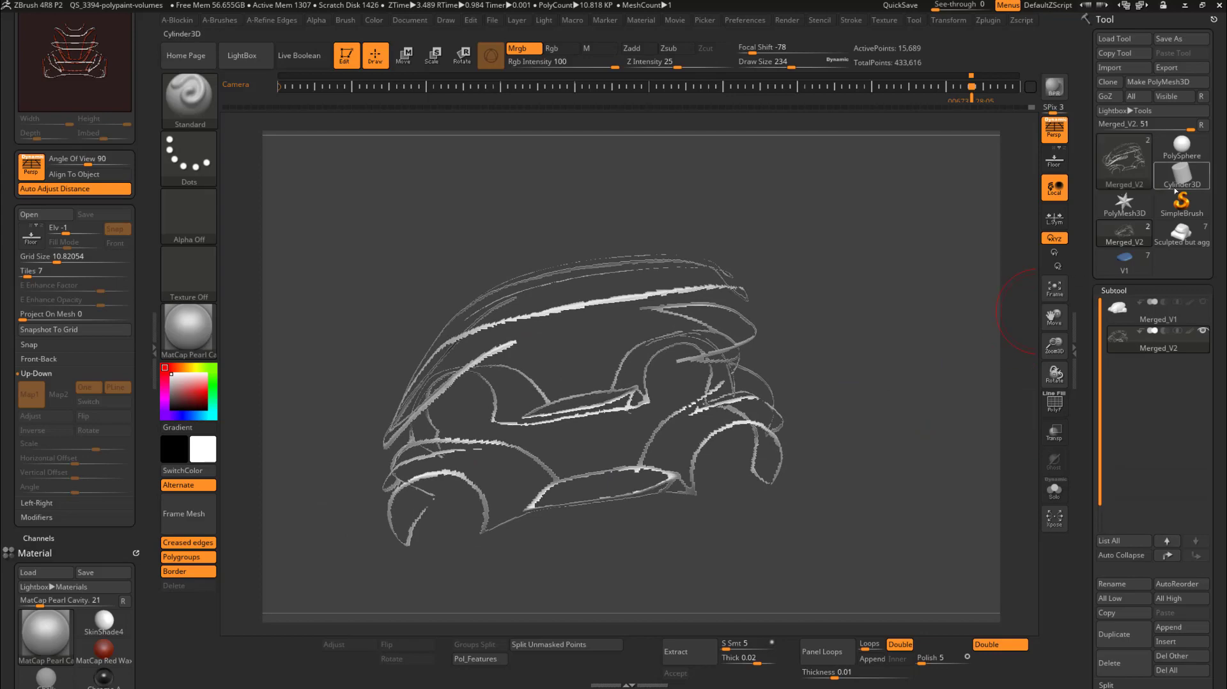
# Step: Start exporting the isolated feature lines as an OBJ file and cancel the export
pyautogui.click(1169, 71)
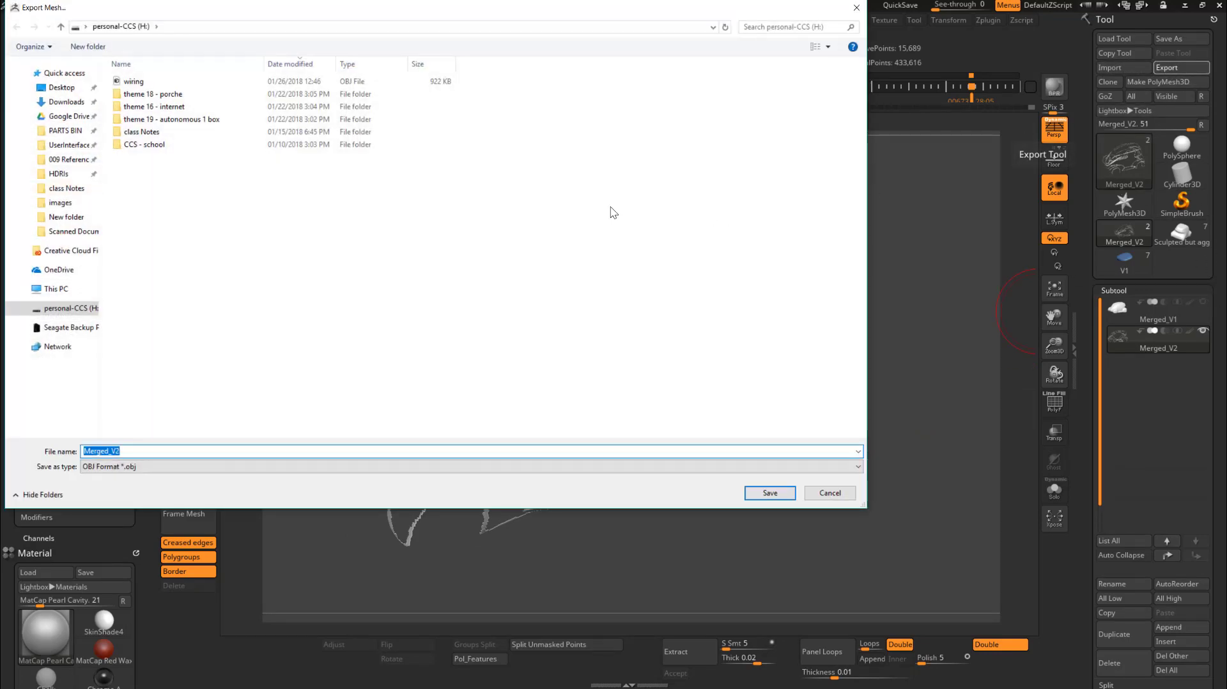
pyautogui.moveTo(430, 9); pyautogui.dragTo(544, 80)
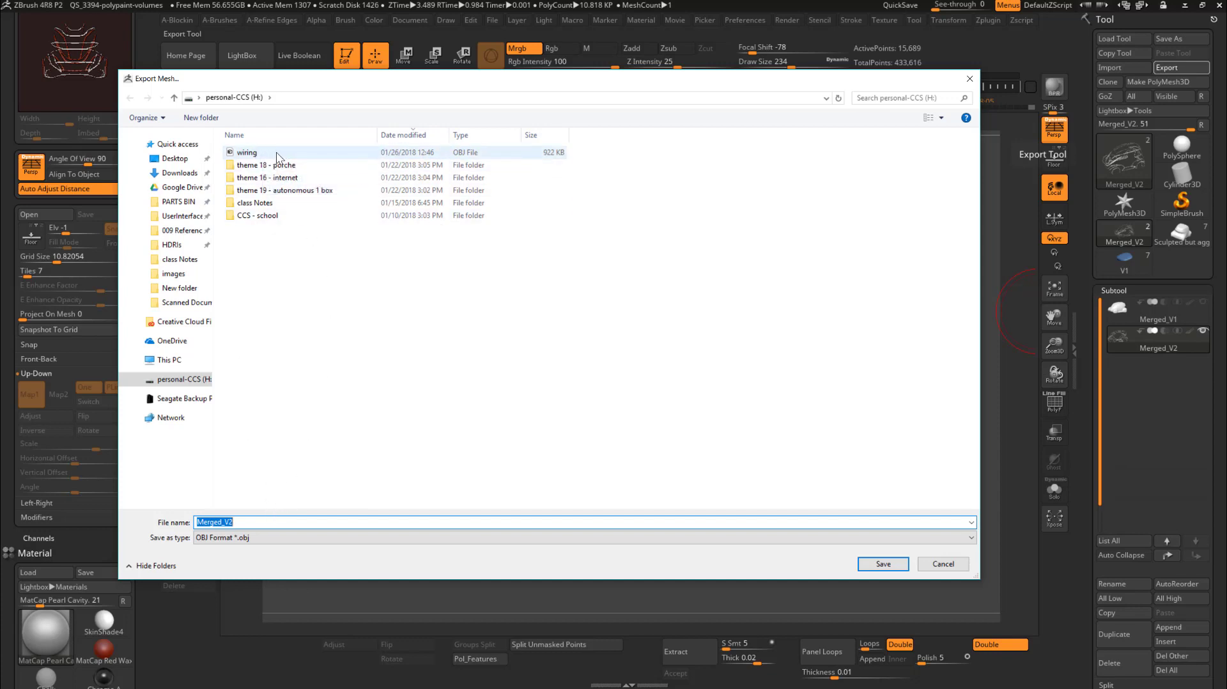
pyautogui.click(943, 564)
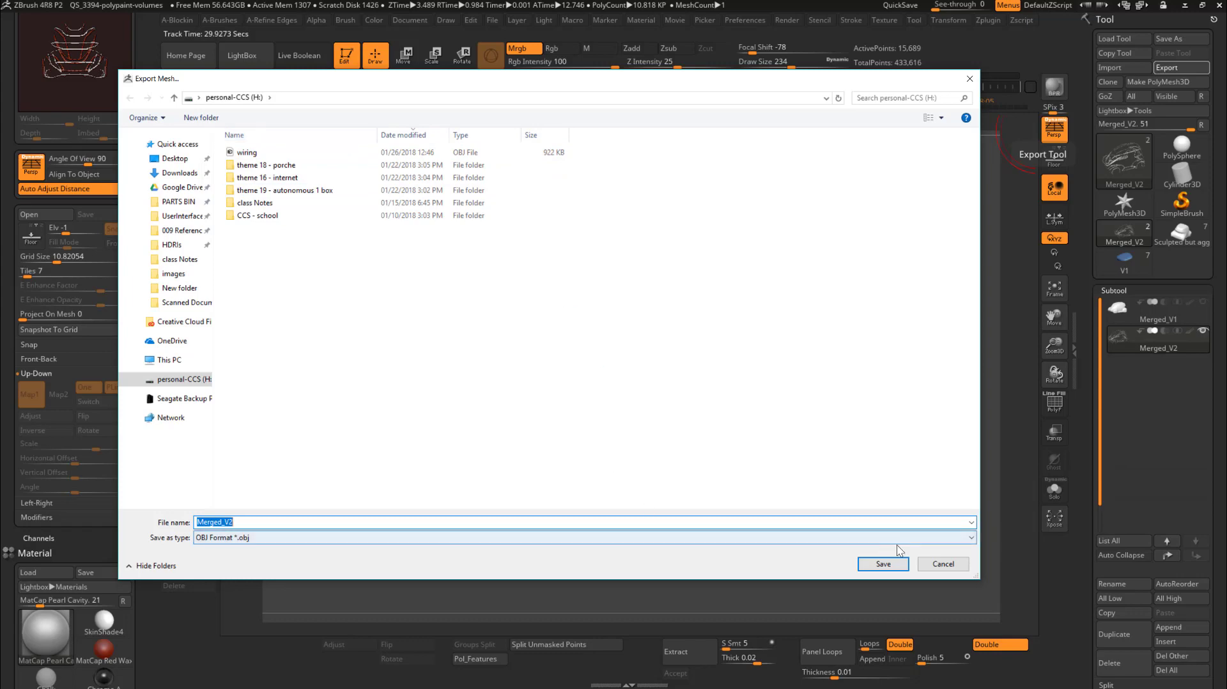
pyautogui.click(944, 564)
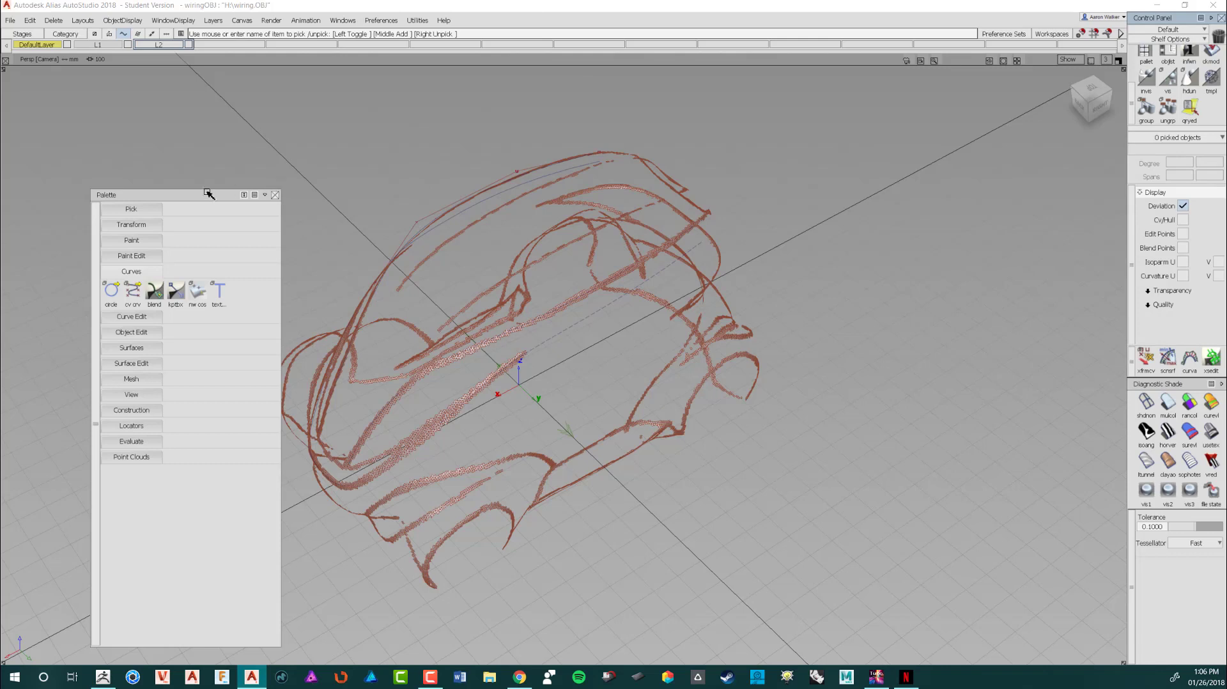
# Step: Switch to Alias AutoStudio, start a file import from the personal-CCS drive and cancel it
pyautogui.moveTo(207, 193); pyautogui.dragTo(193, 290)
pyautogui.scroll(-1, 75, 73)
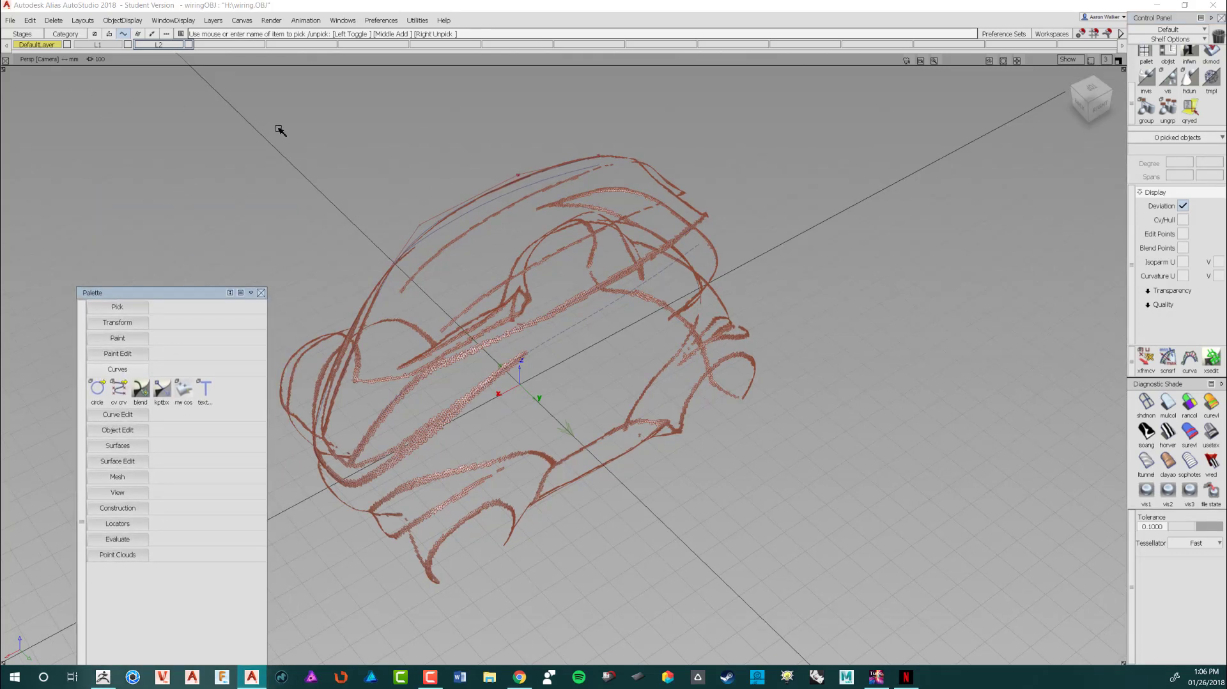
pyautogui.click(11, 21)
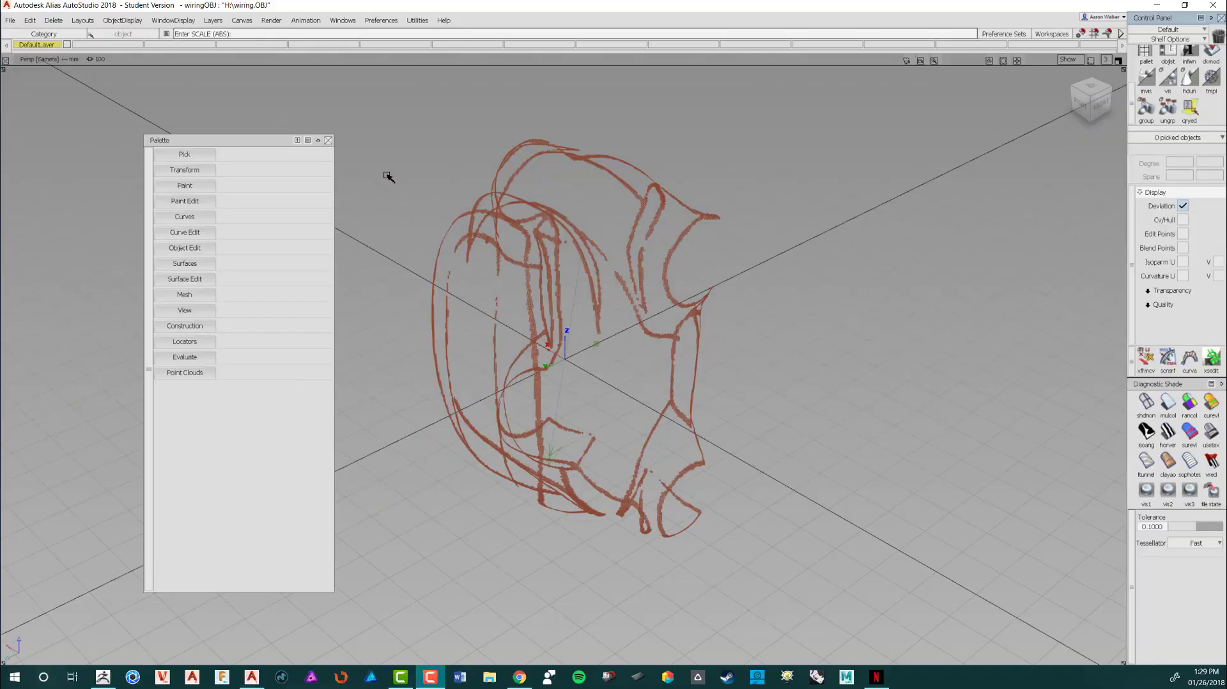
pyautogui.click(10, 20)
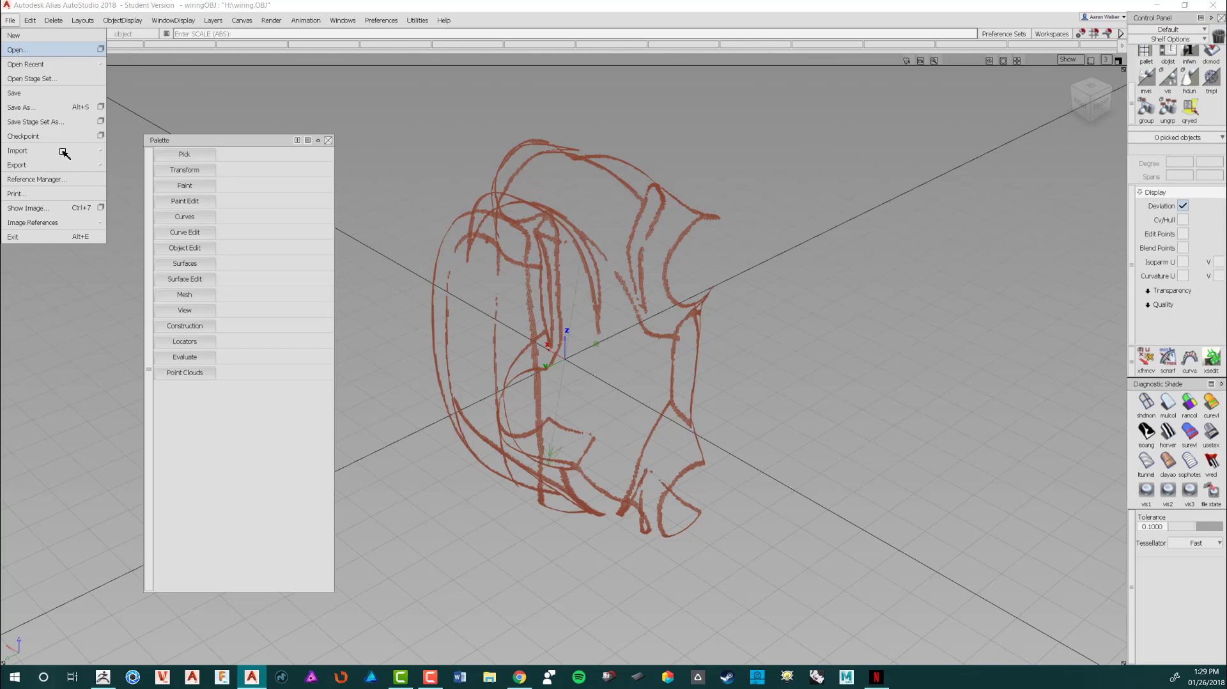
pyautogui.moveTo(64, 152)
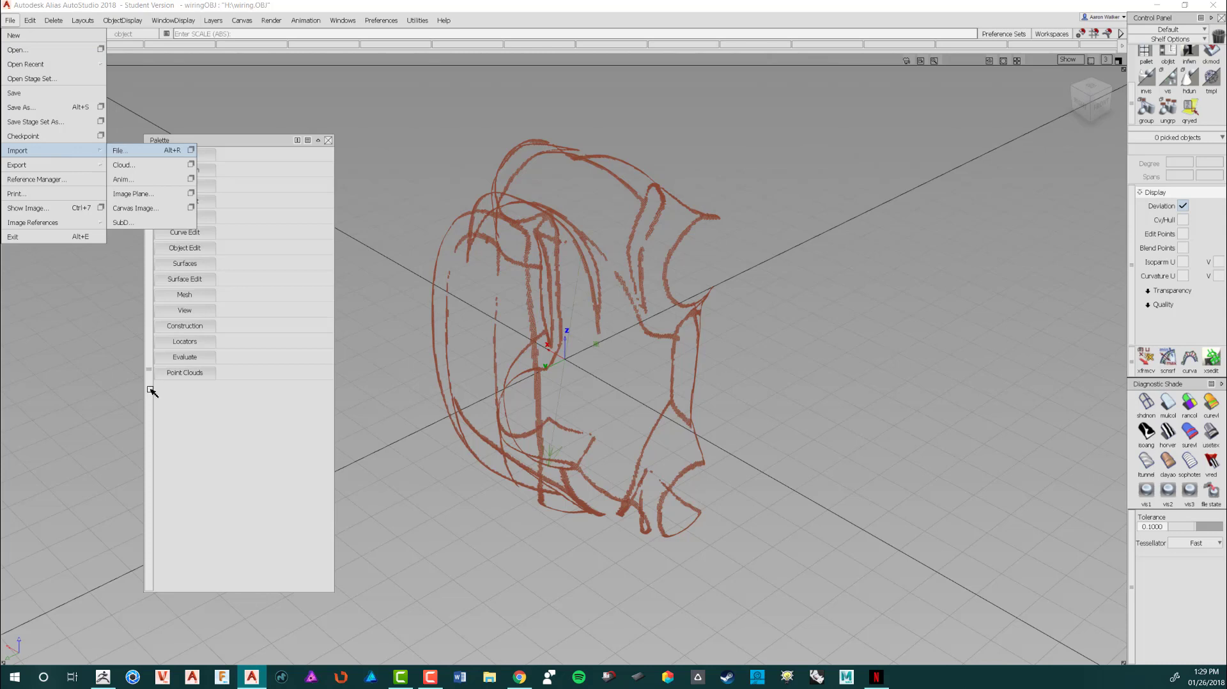
pyautogui.click(150, 150)
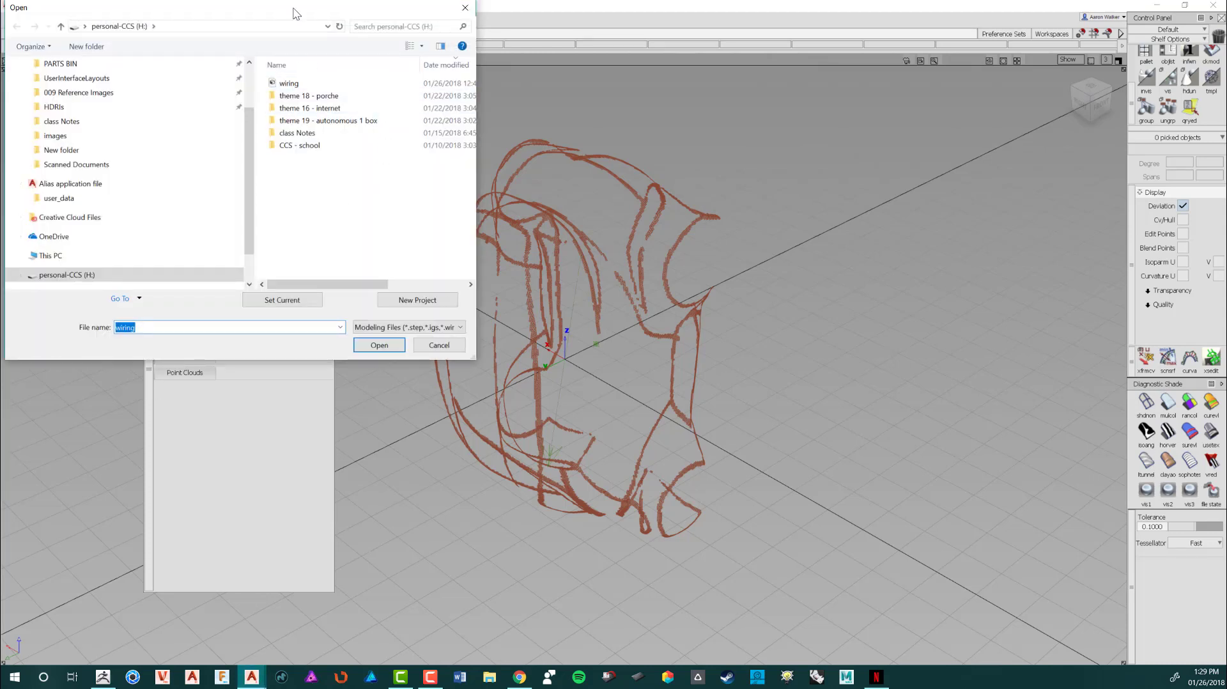
pyautogui.moveTo(296, 13); pyautogui.dragTo(407, 94)
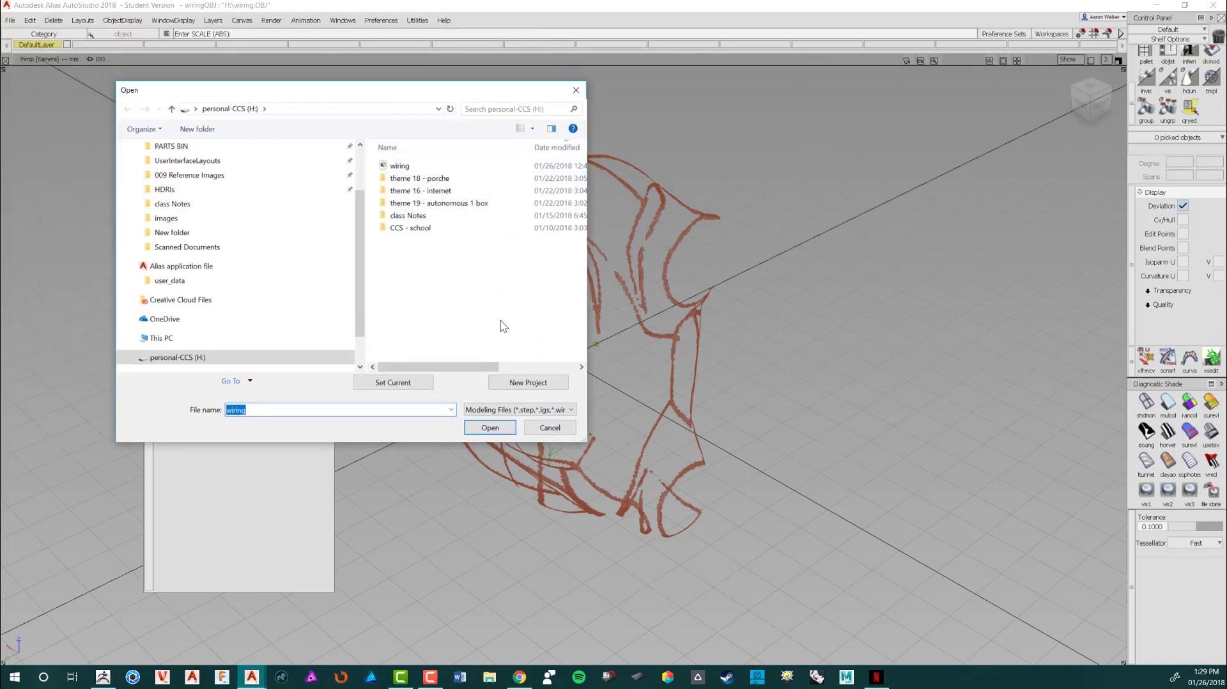
pyautogui.click(546, 431)
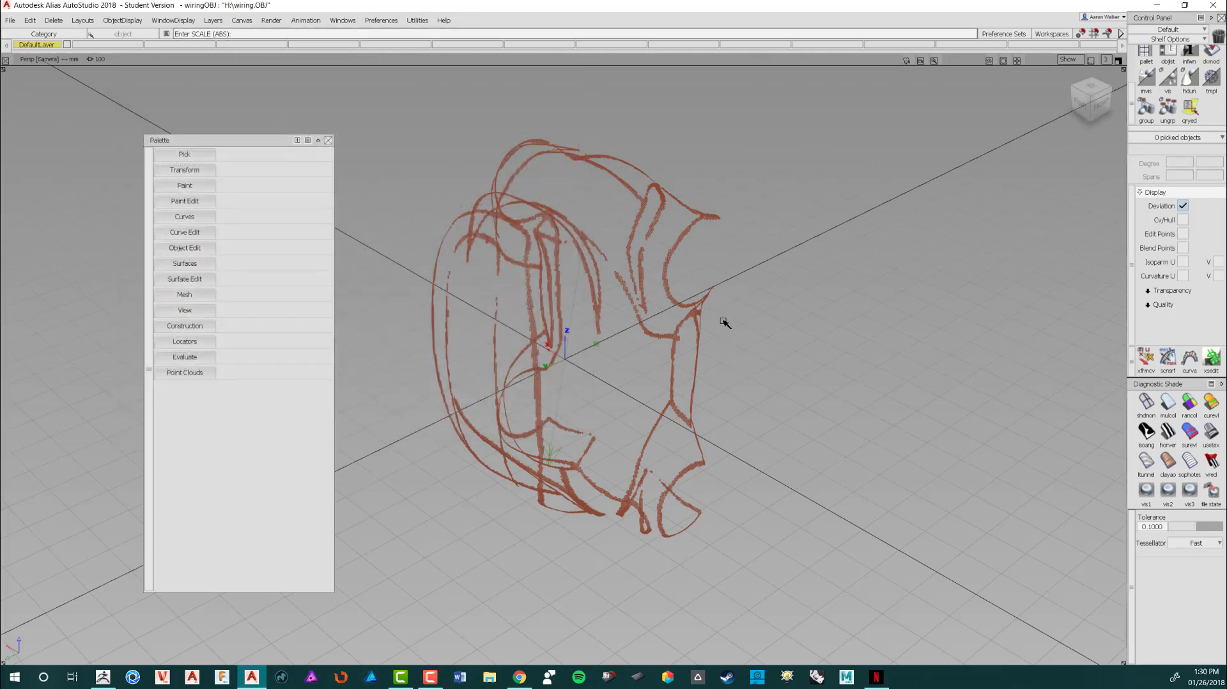
# Step: Pick the imported wiring mesh as an object in the perspective view
pyautogui.hotkey('shift', 'alt')
pyautogui.keyDown('alt'); pyautogui.keyDown('shift'); pyautogui.moveTo(769, 276); pyautogui.dragTo(660, 313); pyautogui.keyUp('shift'); pyautogui.keyUp('alt')
pyautogui.keyDown('ctrl'); pyautogui.keyDown('shift'); pyautogui.moveTo(660, 318); pyautogui.dragTo(696, 335); pyautogui.keyUp('shift'); pyautogui.keyUp('ctrl')
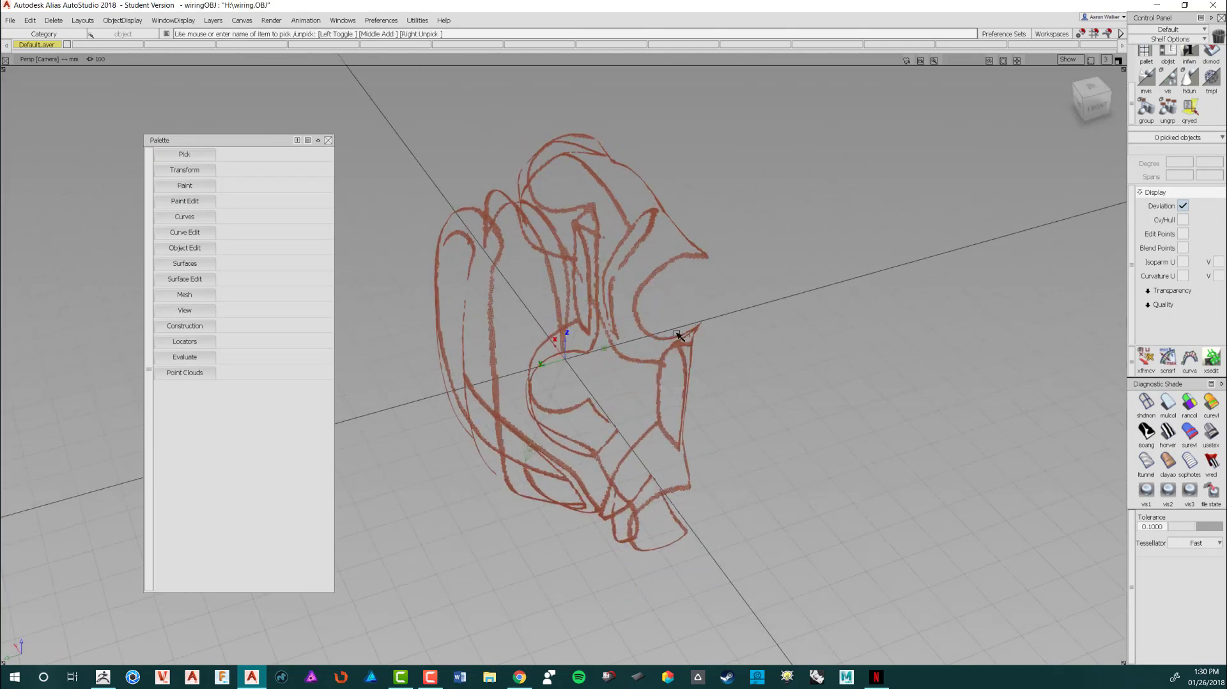
pyautogui.click(677, 333)
pyautogui.keyDown('alt'); pyautogui.keyDown('shift'); pyautogui.moveTo(607, 349); pyautogui.dragTo(708, 347); pyautogui.keyUp('shift'); pyautogui.keyUp('alt')
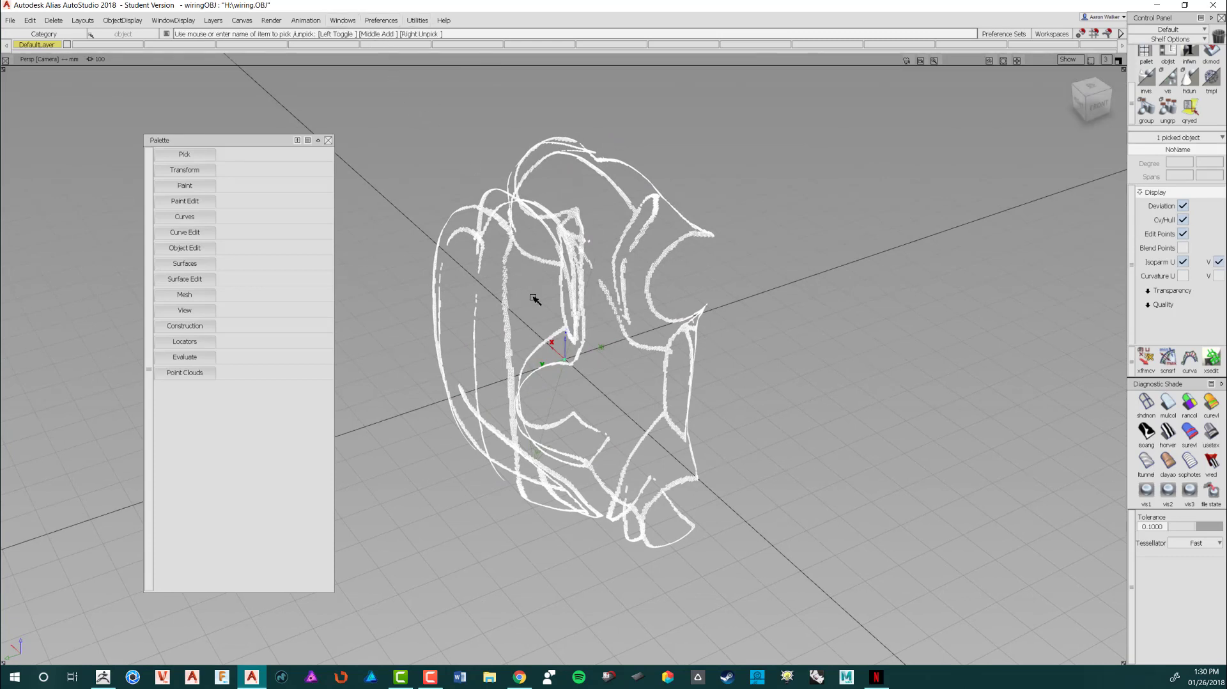
pyautogui.keyDown('ctrl'); pyautogui.keyDown('shift'); pyautogui.moveTo(640, 286); pyautogui.dragTo(770, 551); pyautogui.keyUp('shift'); pyautogui.keyUp('ctrl')
pyautogui.keyDown('ctrl'); pyautogui.keyDown('shift'); pyautogui.moveTo(789, 264); pyautogui.dragTo(949, 525); pyautogui.keyUp('shift'); pyautogui.keyUp('ctrl')
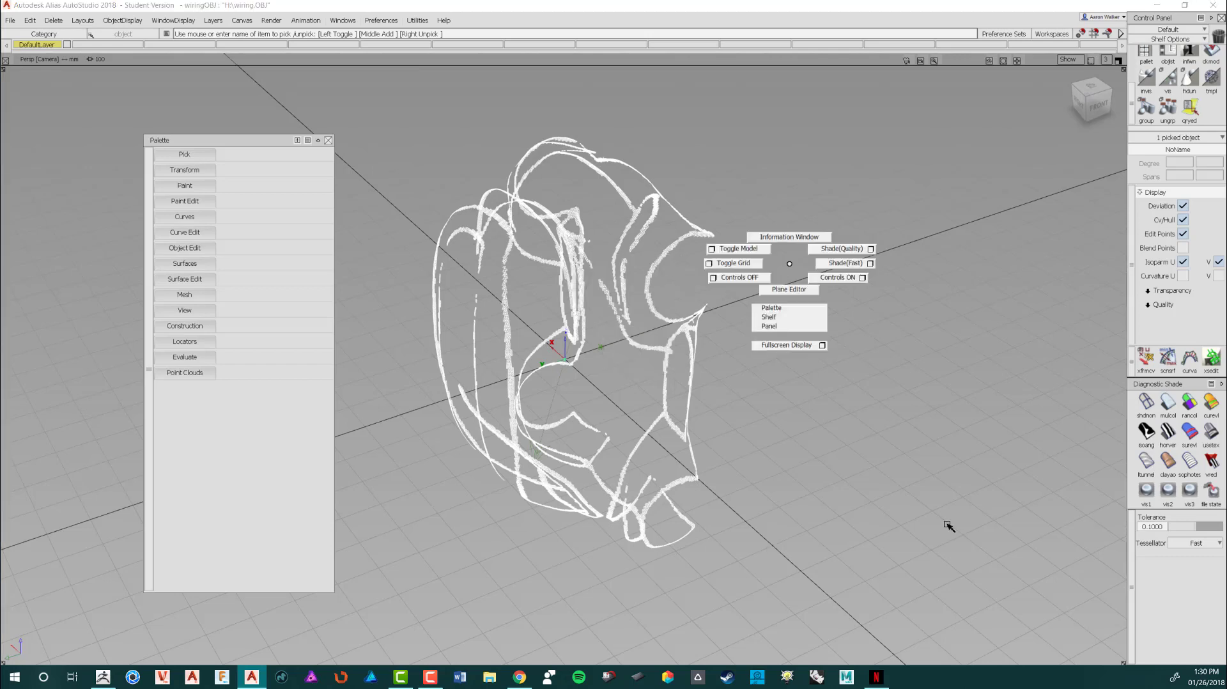
pyautogui.keyDown('ctrl'); pyautogui.keyDown('shift'); pyautogui.click(949, 525); pyautogui.keyUp('shift'); pyautogui.keyUp('ctrl')
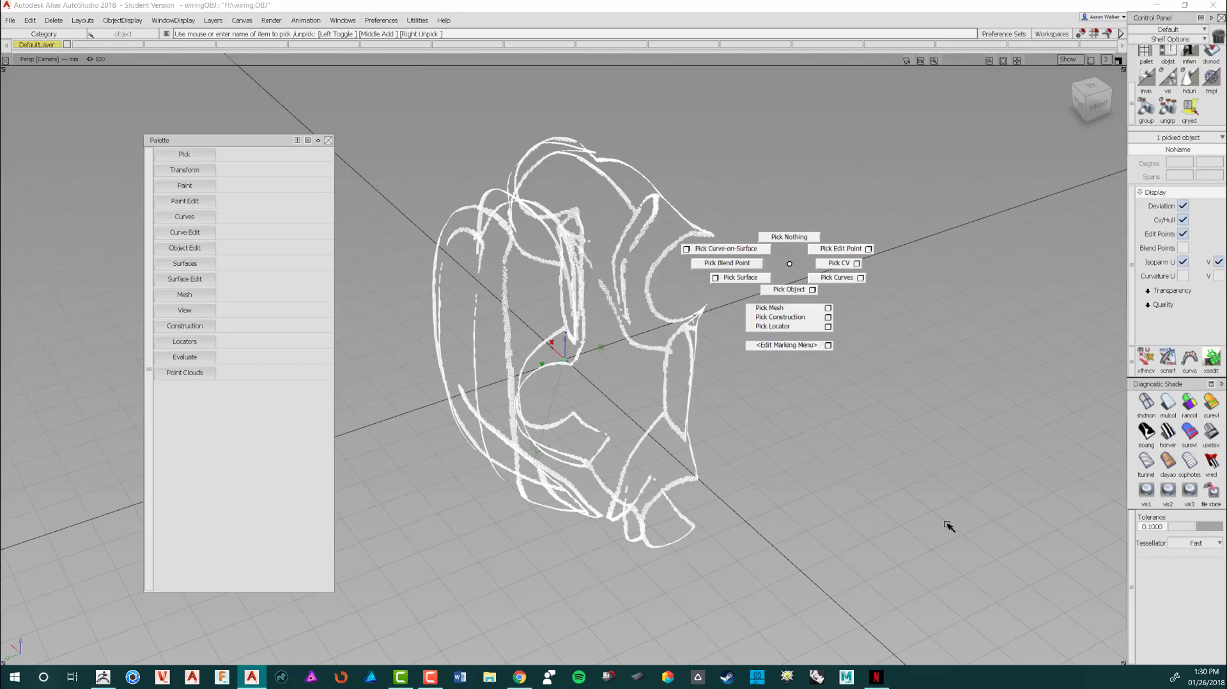
pyautogui.keyDown('ctrl'); pyautogui.keyDown('shift'); pyautogui.moveTo(786, 263); pyautogui.dragTo(841, 263, button='middle'); pyautogui.keyUp('shift'); pyautogui.keyUp('ctrl')
pyautogui.moveTo(837, 267); pyautogui.dragTo(572, 339)
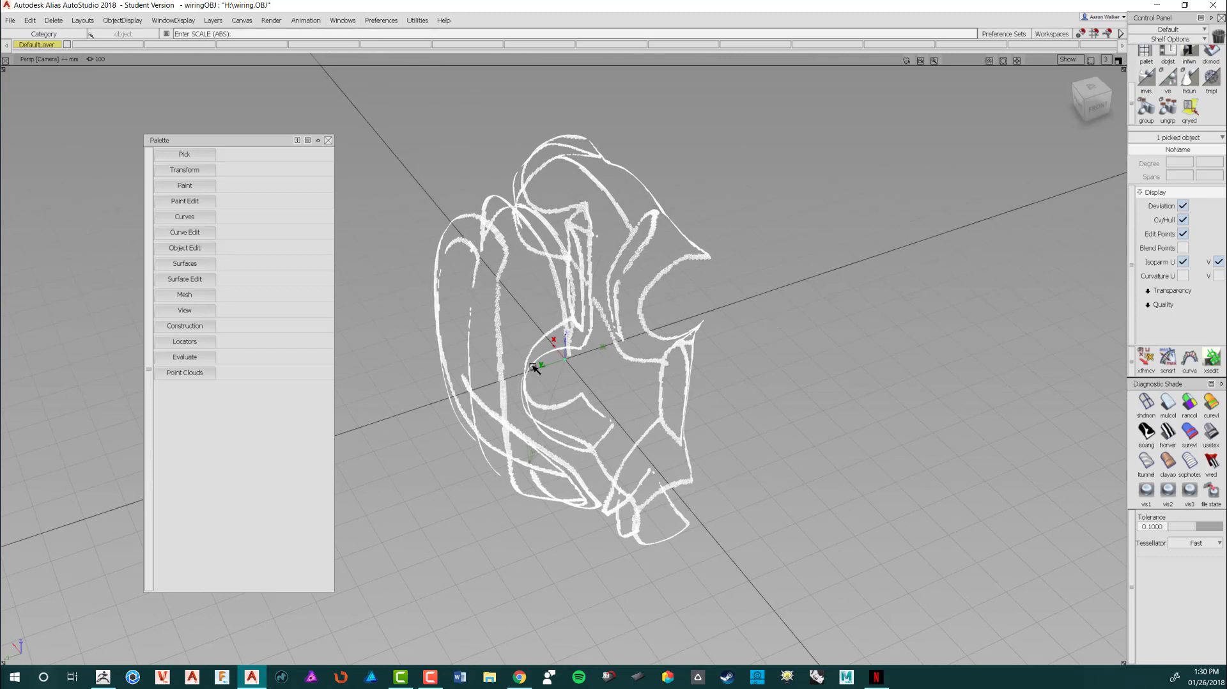
# Step: Open the Information Window for the picked wiring mesh and expand its transform values
pyautogui.keyDown('ctrl'); pyautogui.keyDown('shift'); pyautogui.moveTo(682, 369); pyautogui.dragTo(722, 347); pyautogui.keyUp('shift'); pyautogui.keyUp('ctrl')
pyautogui.click(669, 313)
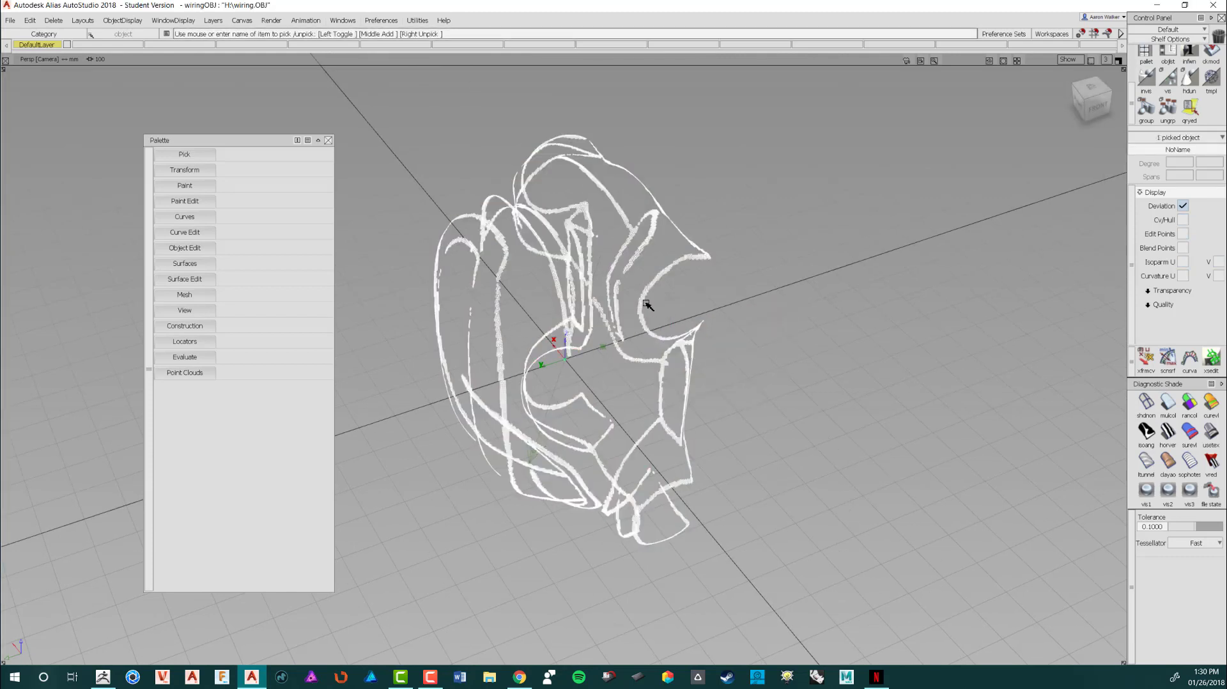
pyautogui.click(342, 20)
pyautogui.moveTo(356, 81)
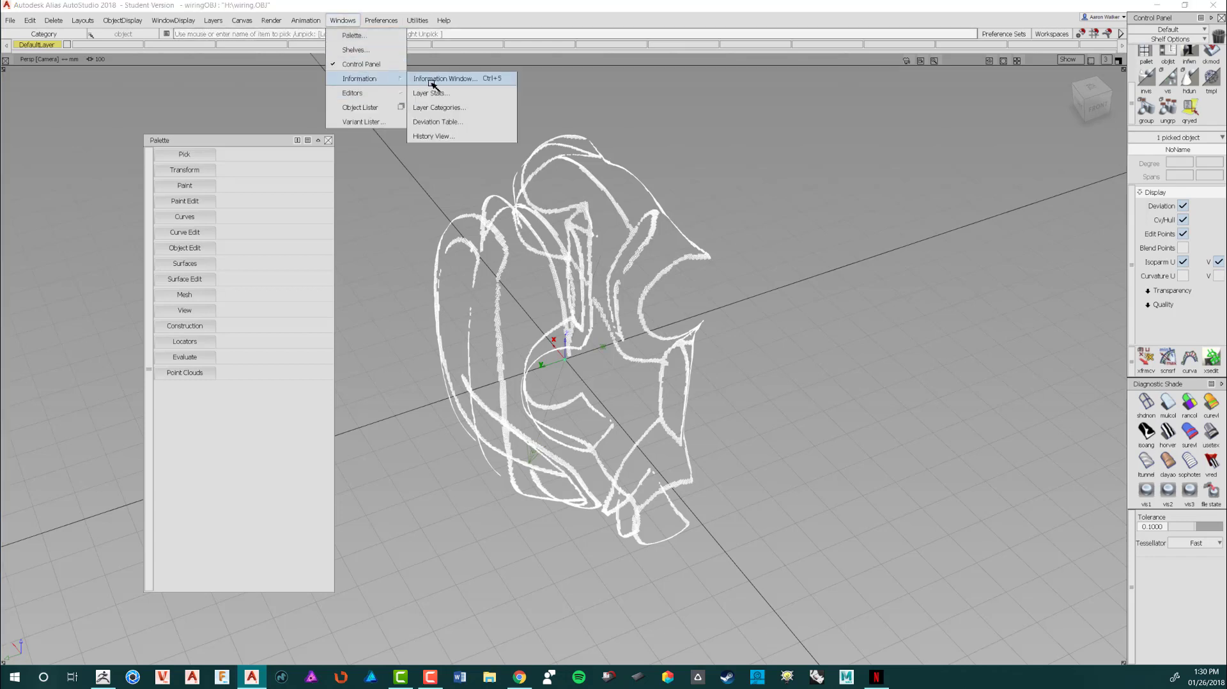
pyautogui.click(447, 79)
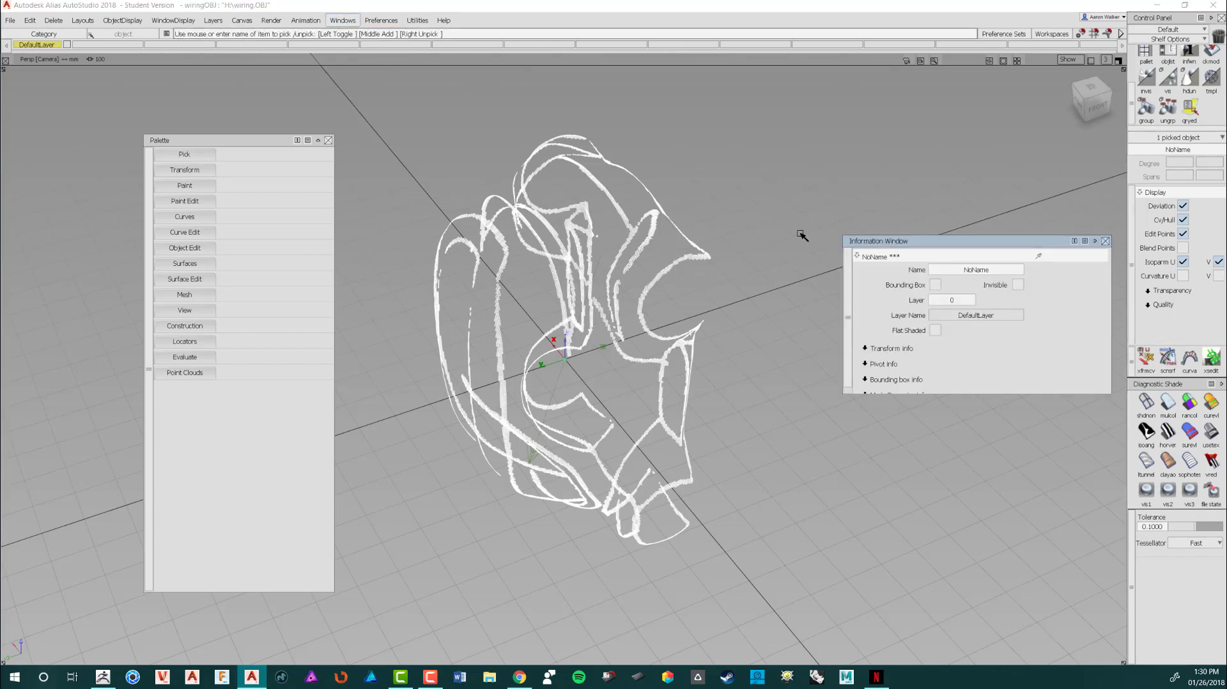
pyautogui.moveTo(925, 243); pyautogui.dragTo(773, 166)
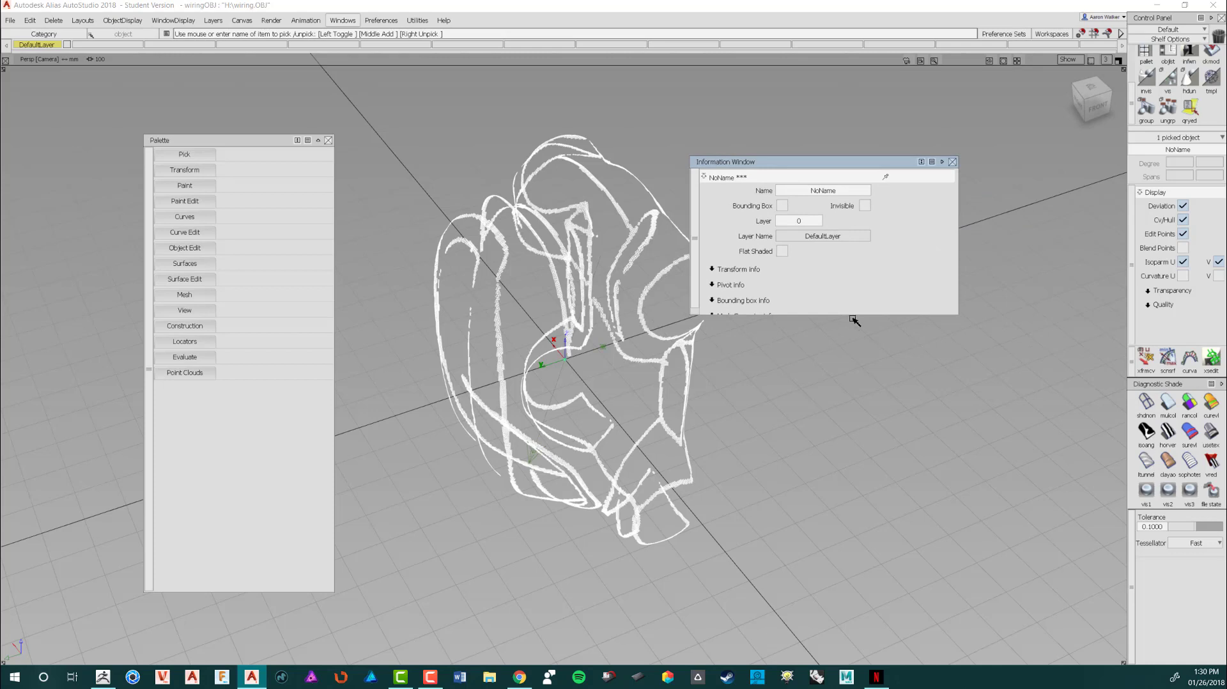
pyautogui.click(736, 268)
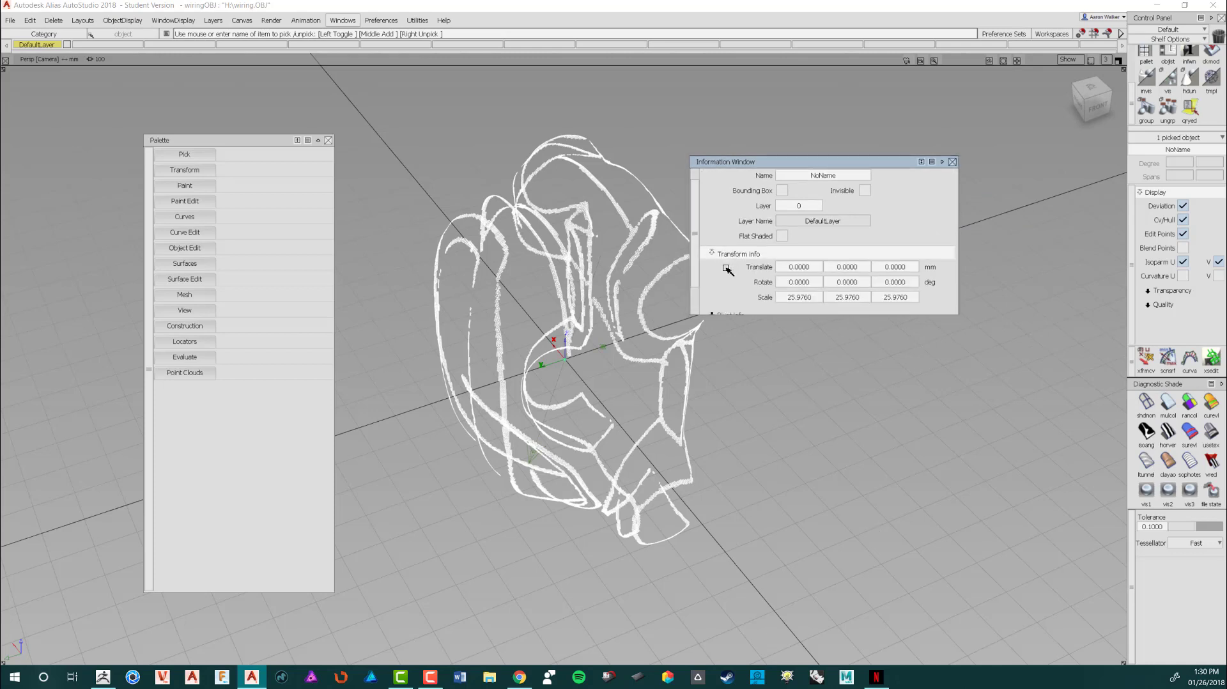
# Step: Rotate the wiring mesh 90 degrees about X and -90 degrees about Z
pyautogui.moveTo(811, 282); pyautogui.dragTo(759, 280)
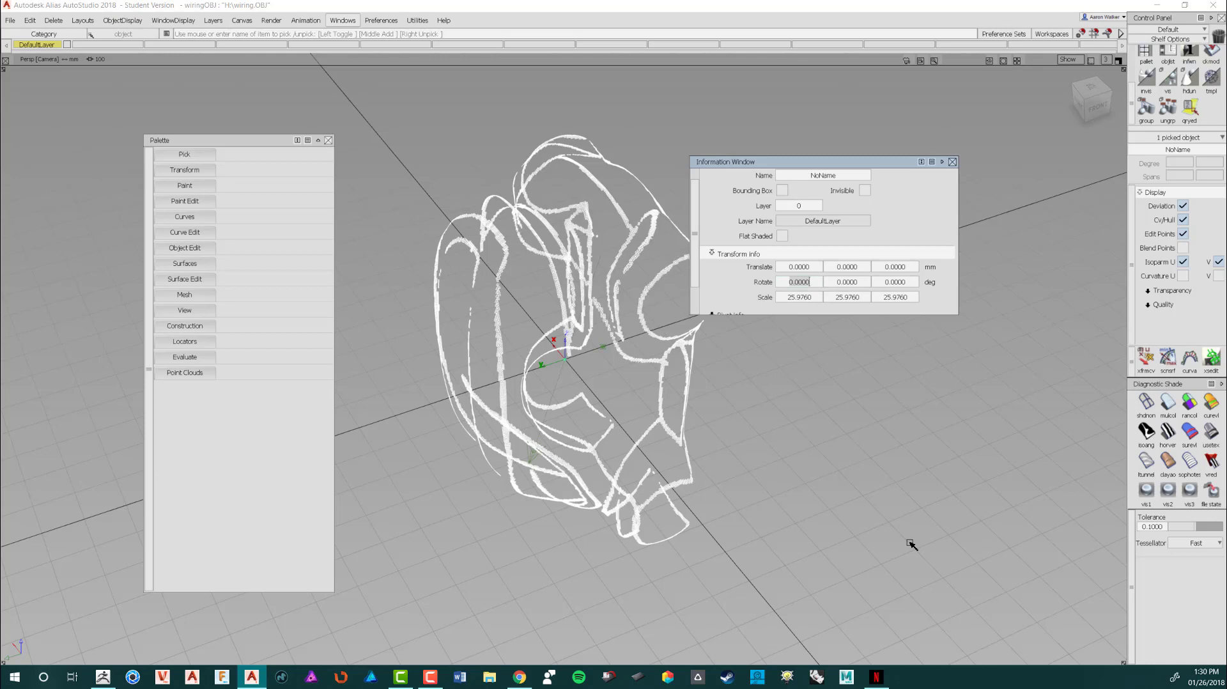
pyautogui.write('90')
pyautogui.press('Tab')
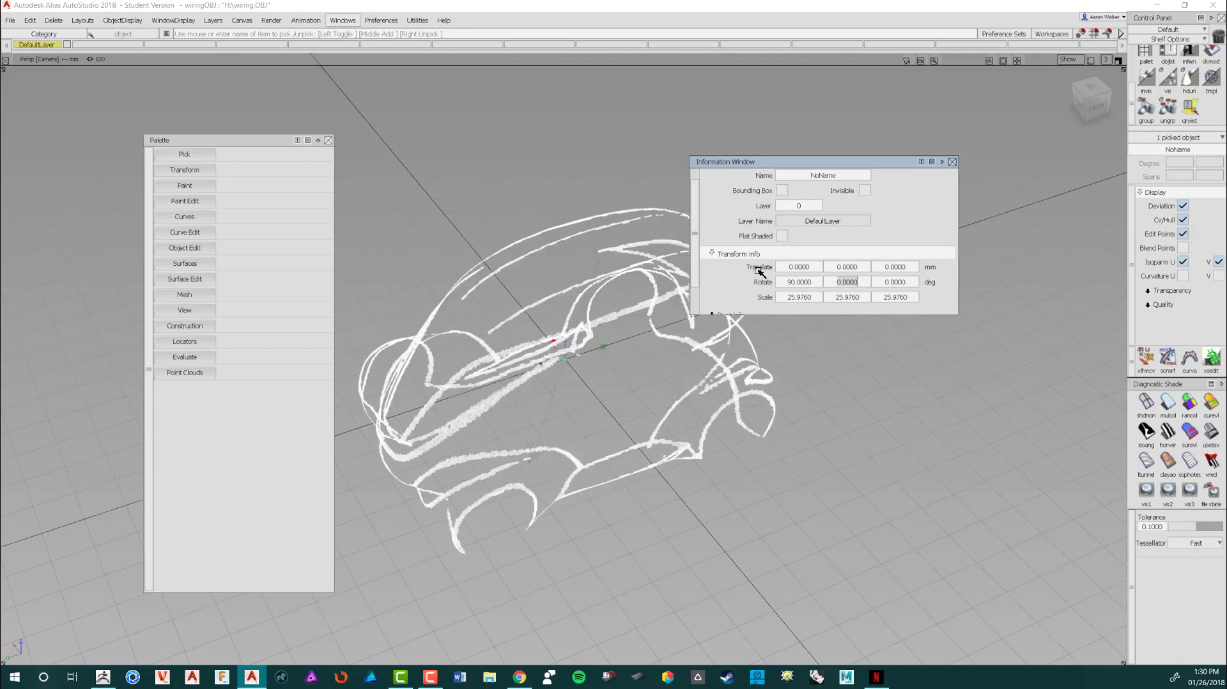
pyautogui.click(911, 282)
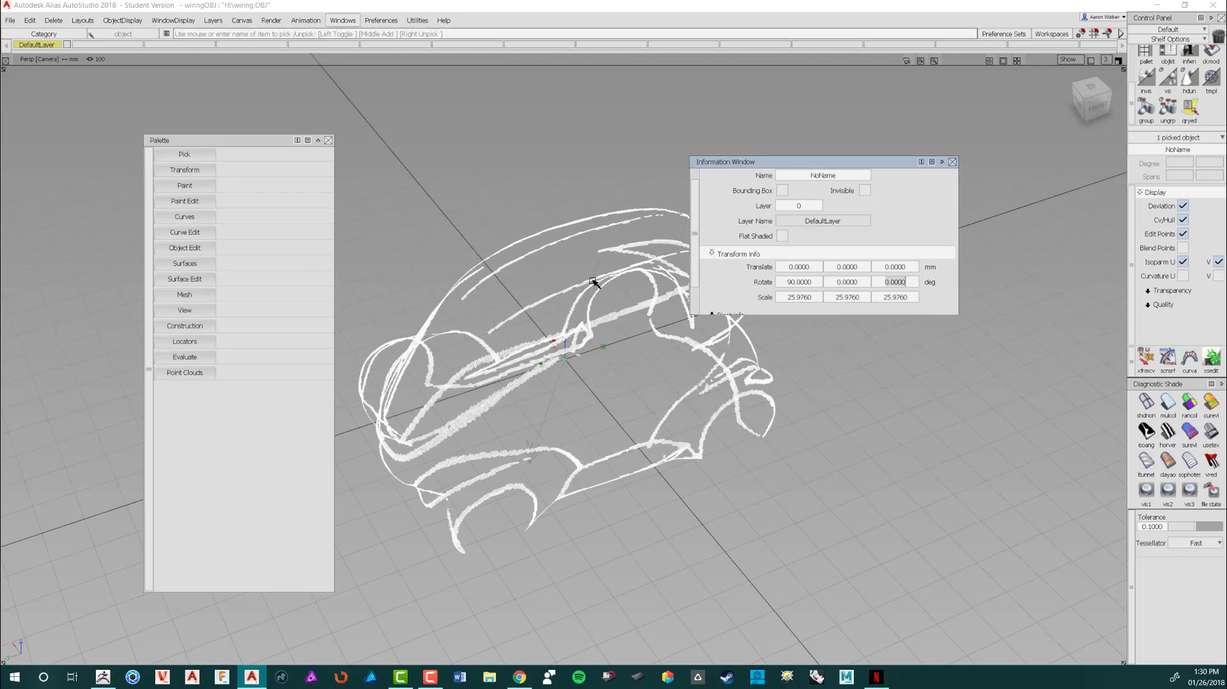
pyautogui.keyDown('alt'); pyautogui.keyDown('shift'); pyautogui.moveTo(563, 265); pyautogui.dragTo(562, 348); pyautogui.keyUp('shift'); pyautogui.keyUp('alt')
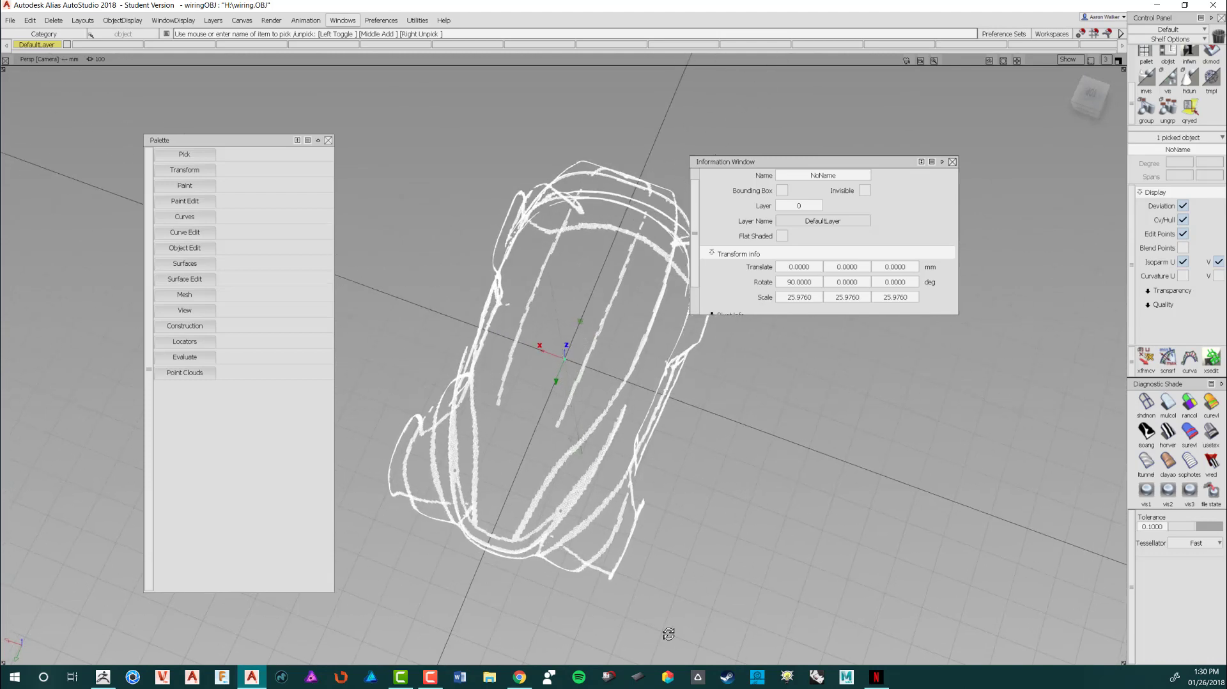
pyautogui.click(888, 283)
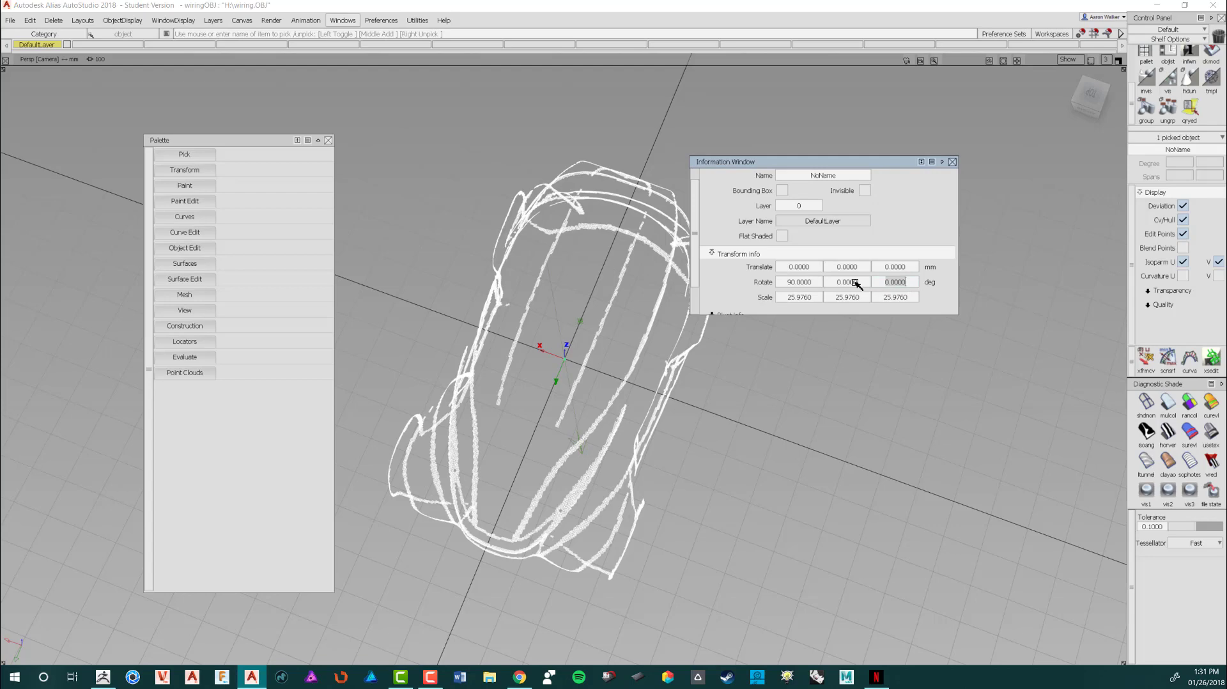
pyautogui.write('-90')
pyautogui.press('Return')
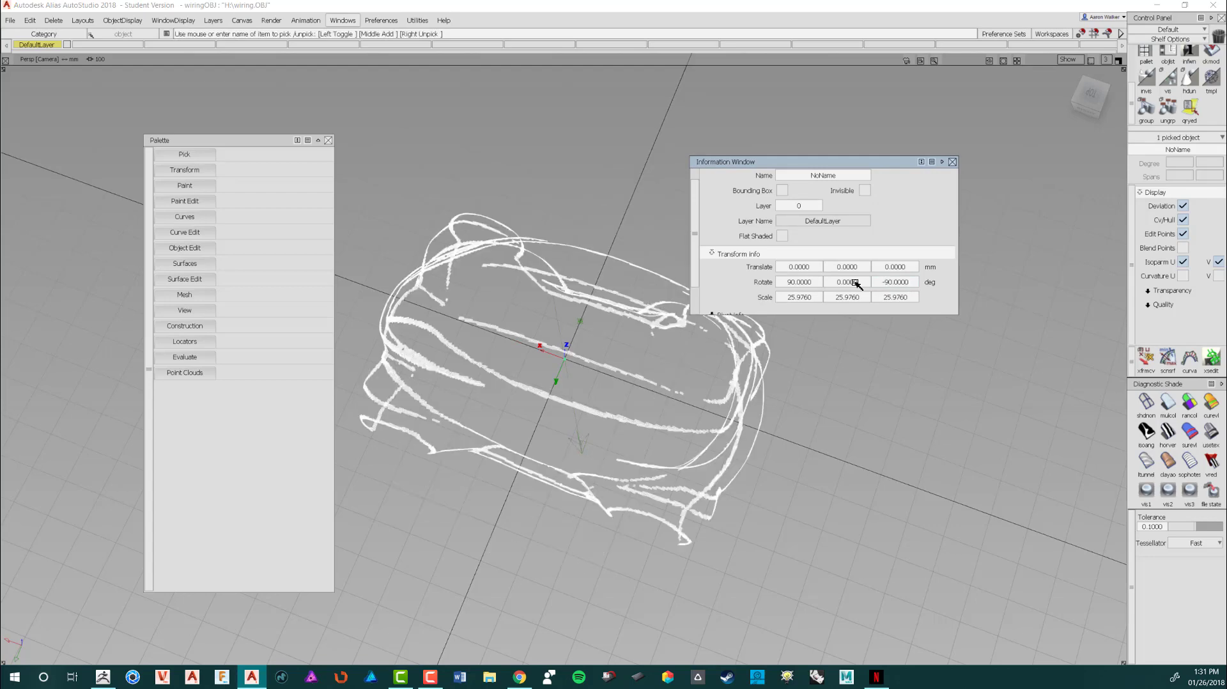
pyautogui.keyDown('alt'); pyautogui.keyDown('shift'); pyautogui.moveTo(735, 441); pyautogui.dragTo(800, 426); pyautogui.keyUp('shift'); pyautogui.keyUp('alt')
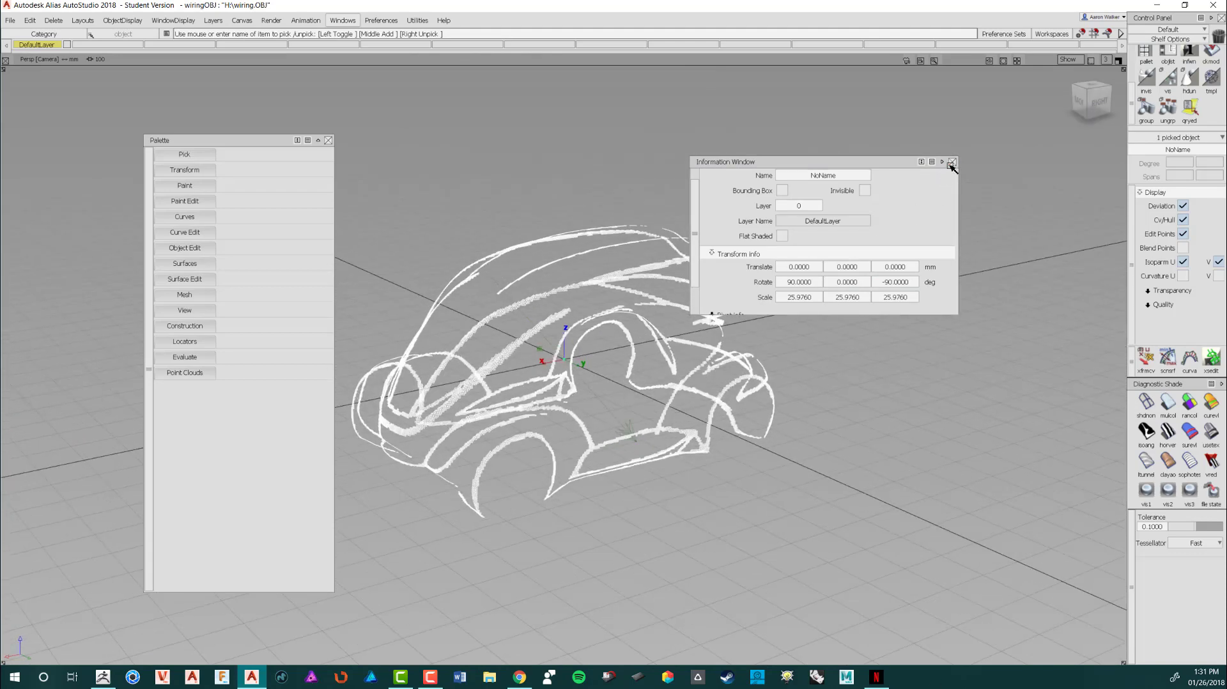
# Step: Close the Information Window and unpick the mesh
pyautogui.click(952, 163)
pyautogui.click(753, 276)
pyautogui.keyDown('alt'); pyautogui.keyDown('shift'); pyautogui.moveTo(754, 276); pyautogui.dragTo(654, 345); pyautogui.keyUp('shift'); pyautogui.keyUp('alt')
pyautogui.click(659, 321)
pyautogui.click(679, 430)
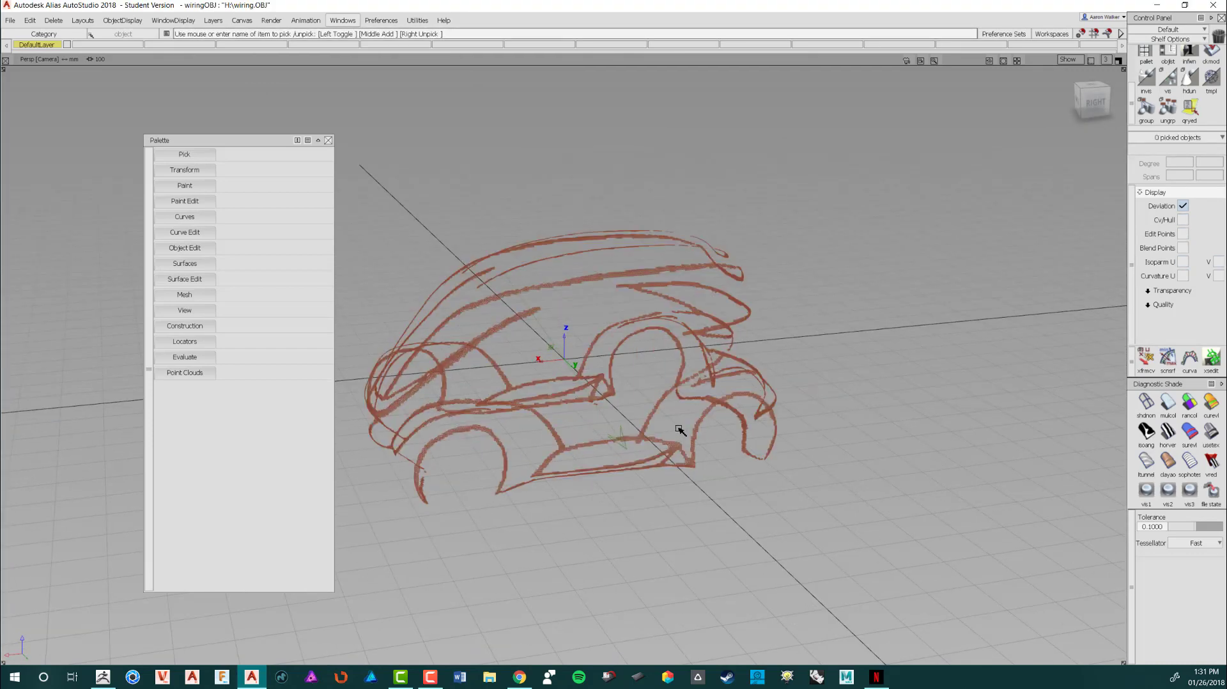
# Step: Move the wiring mesh straight up until the car's underside sits on the ground grid, and unpick it
pyautogui.click(674, 391)
pyautogui.keyDown('ctrl'); pyautogui.keyDown('shift'); pyautogui.moveTo(681, 417); pyautogui.dragTo(677, 377, button='middle'); pyautogui.keyUp('shift'); pyautogui.keyUp('ctrl')
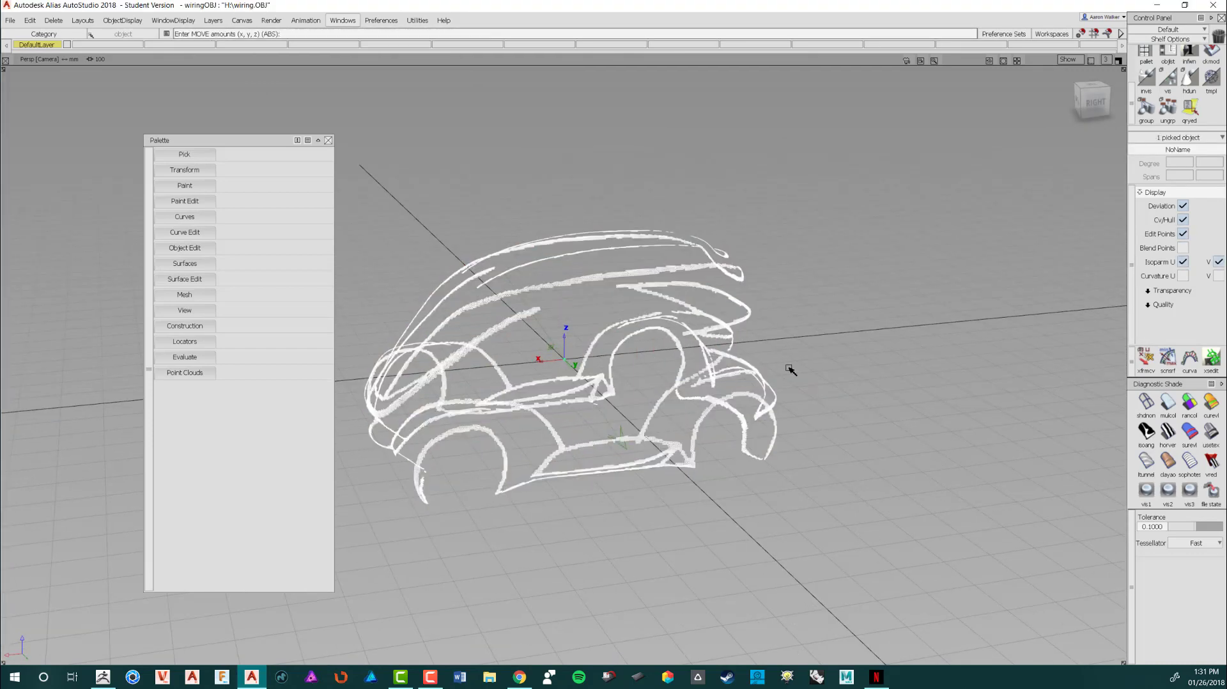
pyautogui.moveTo(790, 378); pyautogui.dragTo(780, 269, button='right')
pyautogui.keyDown('alt'); pyautogui.keyDown('shift'); pyautogui.moveTo(805, 339); pyautogui.dragTo(920, 657); pyautogui.keyUp('shift'); pyautogui.keyUp('alt')
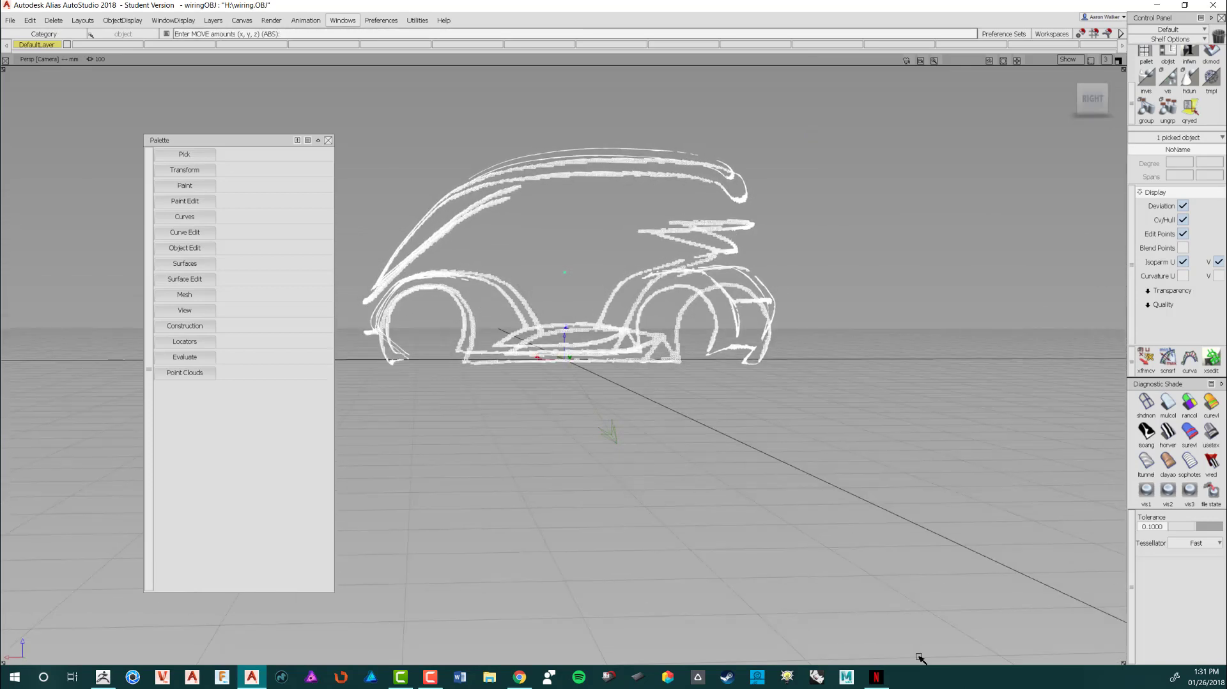
pyautogui.moveTo(765, 451); pyautogui.dragTo(765, 328, button='right')
pyautogui.keyDown('alt'); pyautogui.keyDown('shift'); pyautogui.moveTo(624, 247); pyautogui.dragTo(598, 390); pyautogui.keyUp('shift'); pyautogui.keyUp('alt')
pyautogui.keyDown('ctrl'); pyautogui.keyDown('shift'); pyautogui.moveTo(598, 390); pyautogui.dragTo(576, 304); pyautogui.keyUp('shift'); pyautogui.keyUp('ctrl')
pyautogui.keyDown('alt'); pyautogui.keyDown('shift'); pyautogui.moveTo(576, 305); pyautogui.dragTo(604, 323); pyautogui.keyUp('shift'); pyautogui.keyUp('alt')
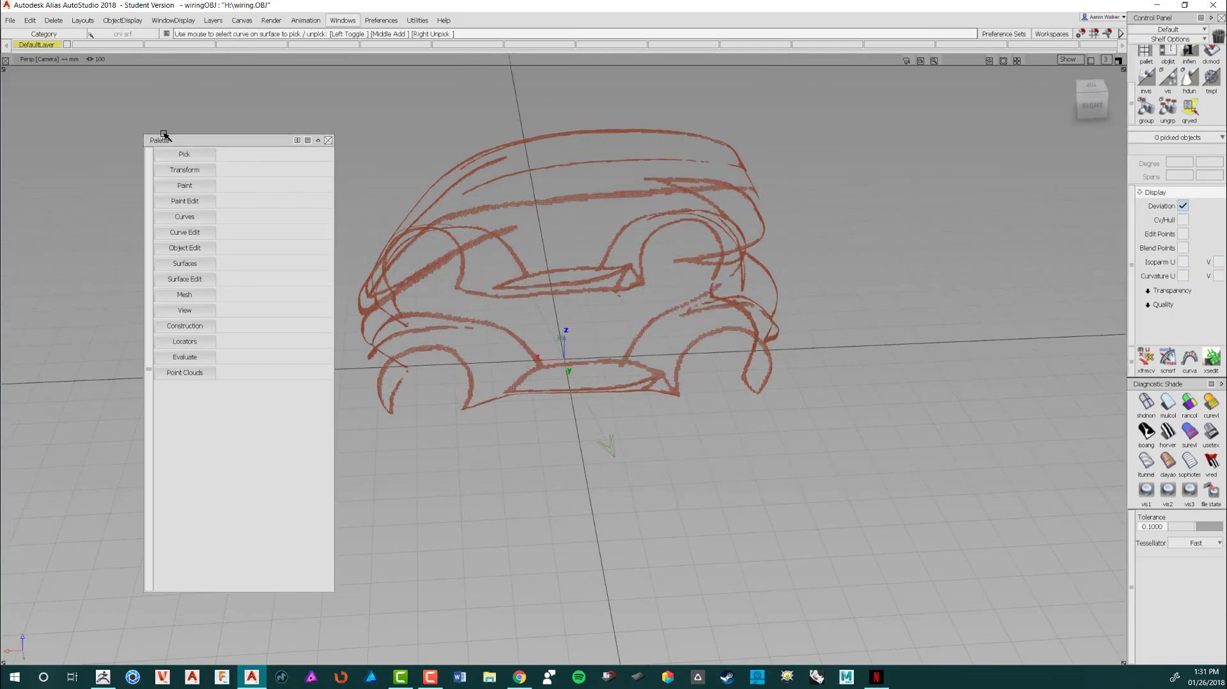
# Step: Save the scene as a wire file named wiring on the personal-CCS drive
pyautogui.click(11, 20)
pyautogui.click(91, 107)
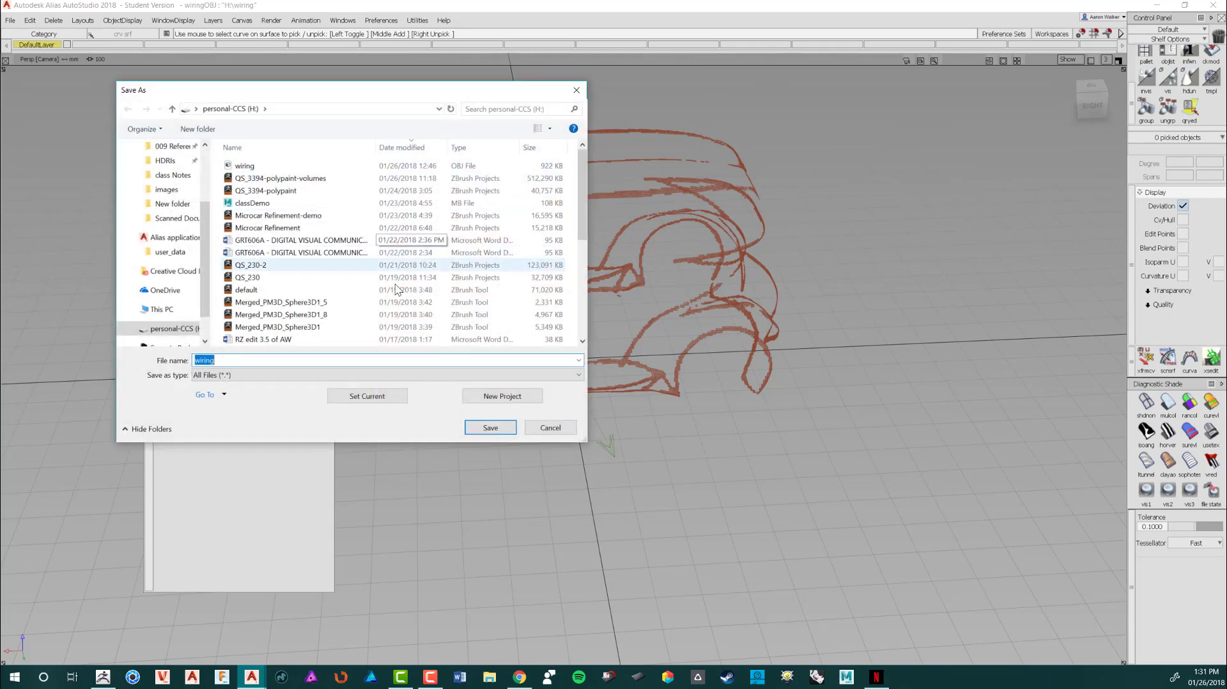
pyautogui.click(503, 427)
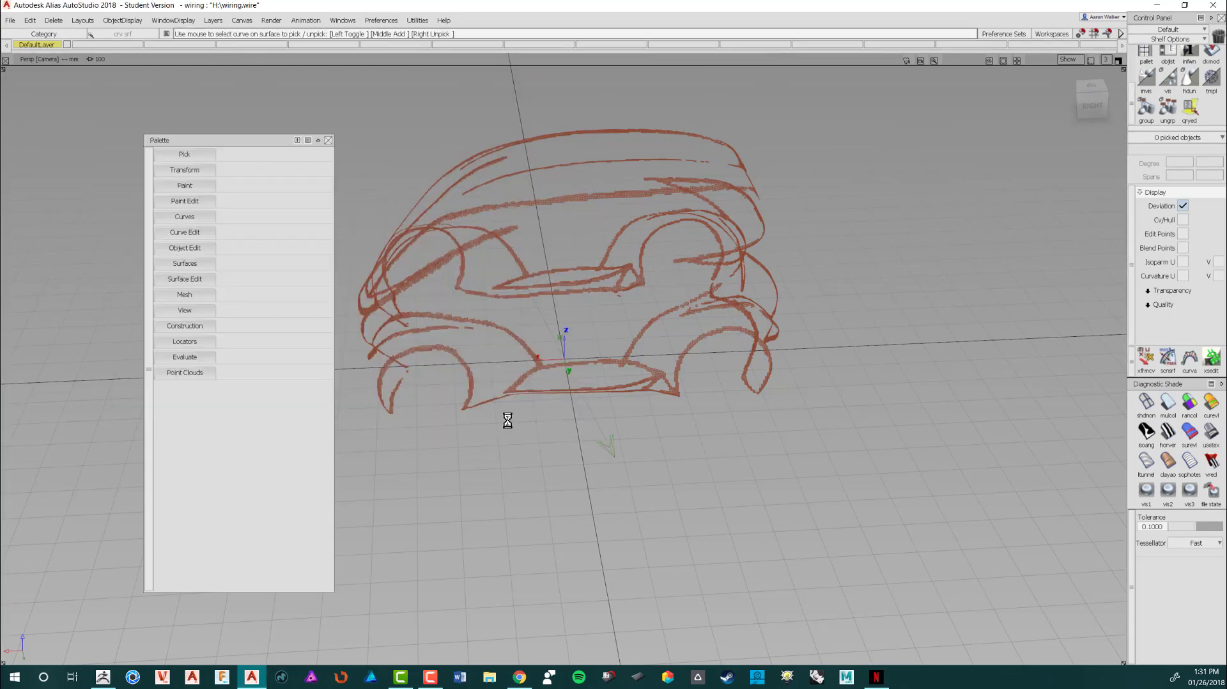
# Step: Check the orientation of the car's feature lines in the perspective, top, back and left views
pyautogui.keyDown('alt'); pyautogui.keyDown('shift'); pyautogui.moveTo(606, 380); pyautogui.dragTo(632, 368); pyautogui.keyUp('shift'); pyautogui.keyUp('alt')
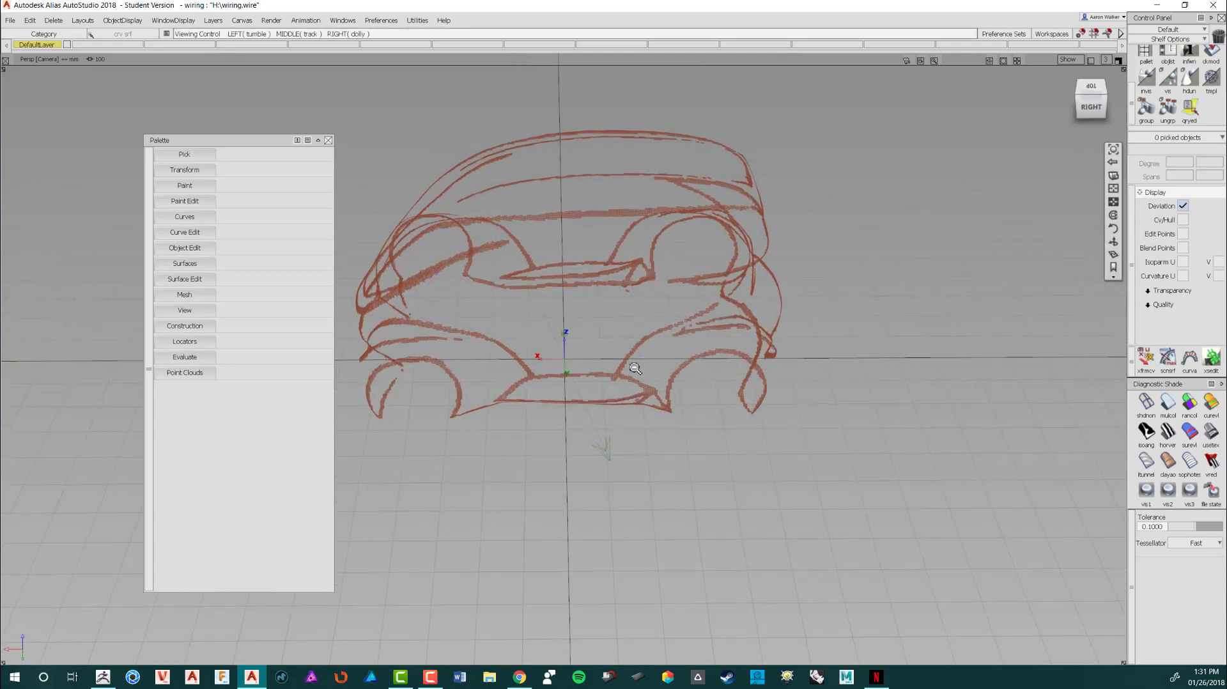
pyautogui.write('78')
pyautogui.moveTo(681, 400)
pyautogui.keyDown('alt'); pyautogui.keyDown('shift'); pyautogui.mouseDown()
pyautogui.moveTo(709, 452)
pyautogui.moveTo(755, 371)
pyautogui.mouseUp(); pyautogui.keyUp('shift'); pyautogui.keyUp('alt')
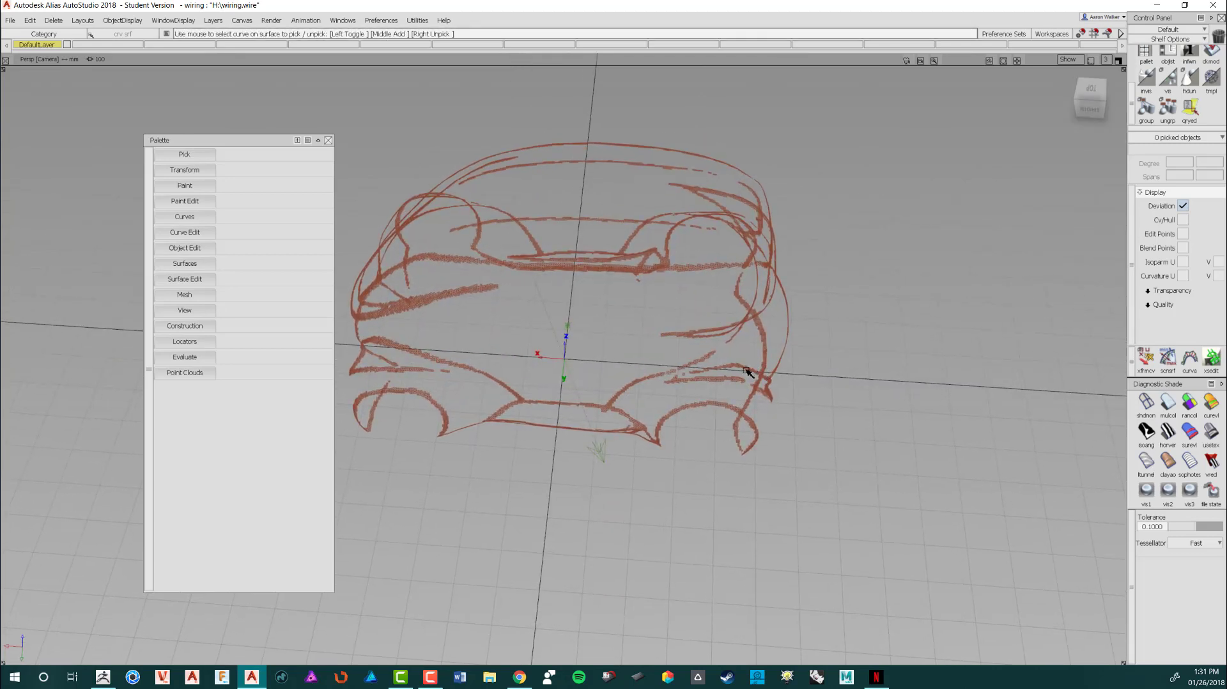
pyautogui.write('7888')
pyautogui.press('F5')
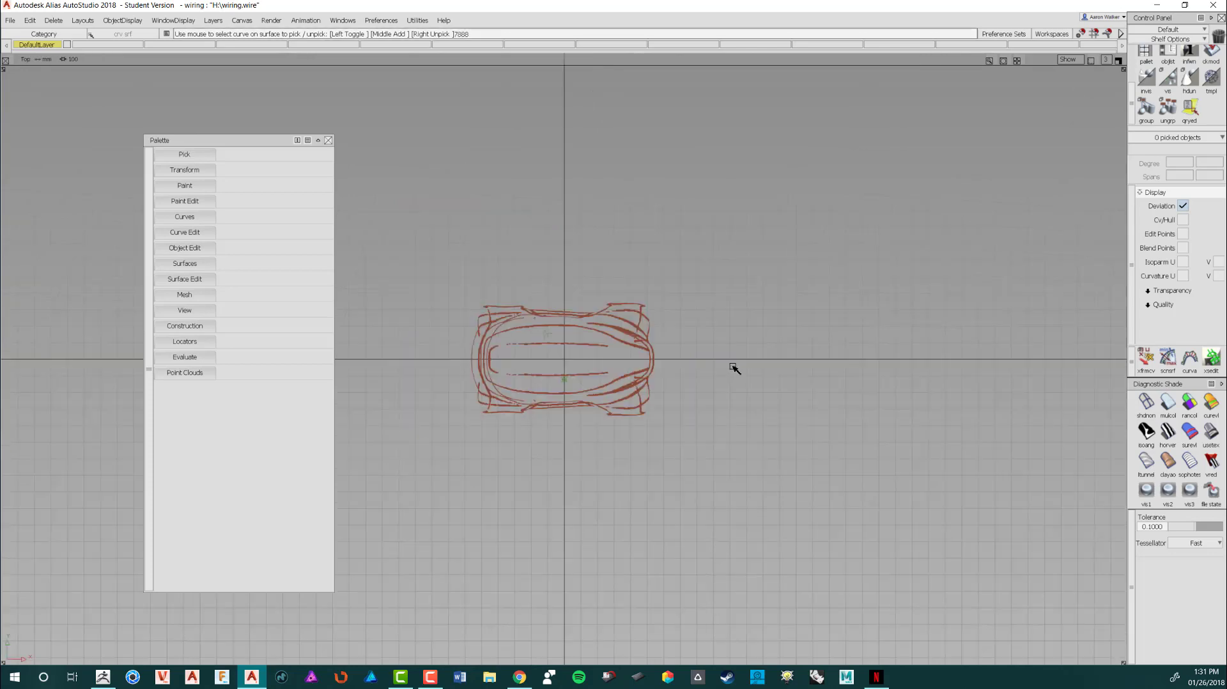
pyautogui.press('F6')
pyautogui.press('F7')
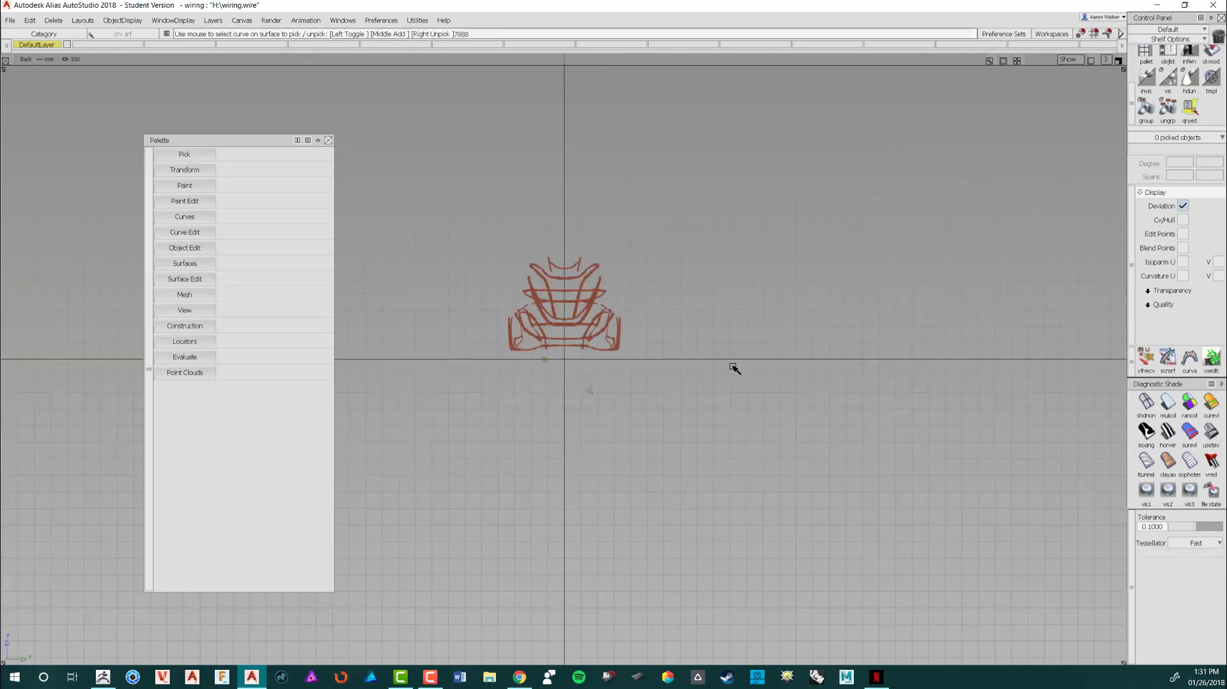
pyautogui.press('F3')
pyautogui.press('F5')
pyautogui.press('F6')
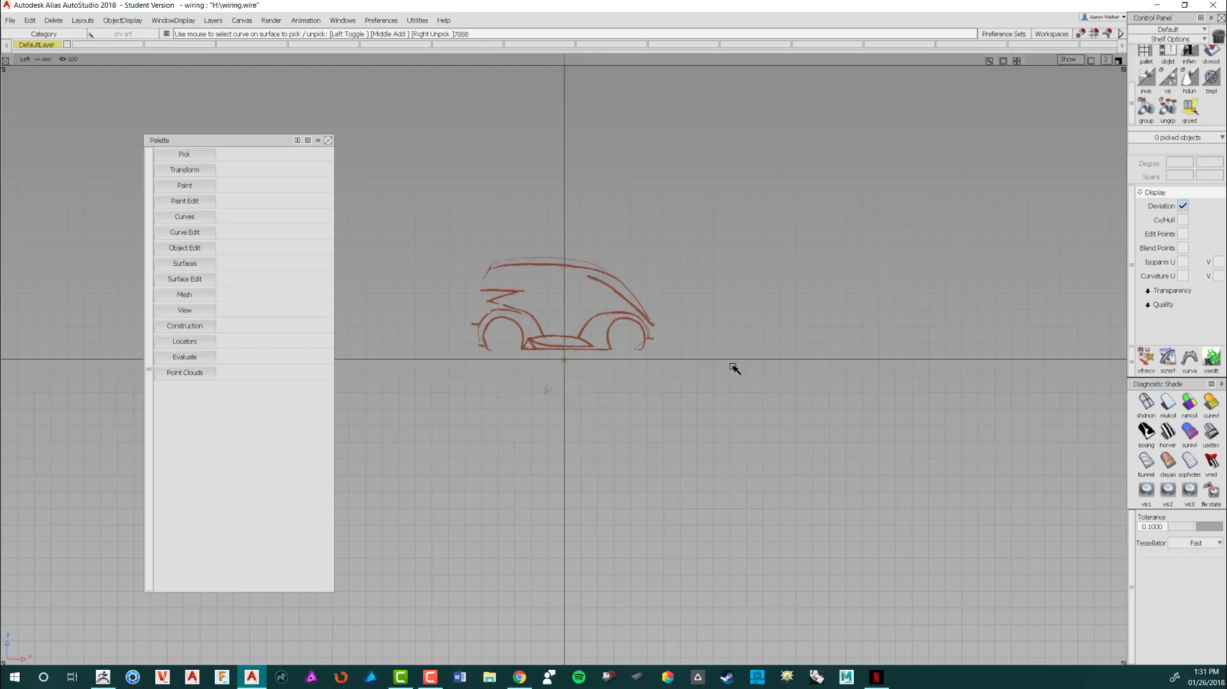
# Step: Enlarge the car in the left view, move the tool palette clear of it and expand the Curves tools
pyautogui.moveTo(695, 373)
pyautogui.keyDown('alt'); pyautogui.keyDown('shift'); pyautogui.mouseDown(button='right')
pyautogui.moveTo(799, 296)
pyautogui.moveTo(756, 416)
pyautogui.moveTo(641, 391)
pyautogui.moveTo(610, 365)
pyautogui.moveTo(631, 340)
pyautogui.mouseUp(button='right'); pyautogui.keyUp('shift'); pyautogui.keyUp('alt')
pyautogui.keyDown('alt'); pyautogui.keyDown('shift'); pyautogui.moveTo(631, 341); pyautogui.dragTo(658, 457, button='middle'); pyautogui.keyUp('shift'); pyautogui.keyUp('alt')
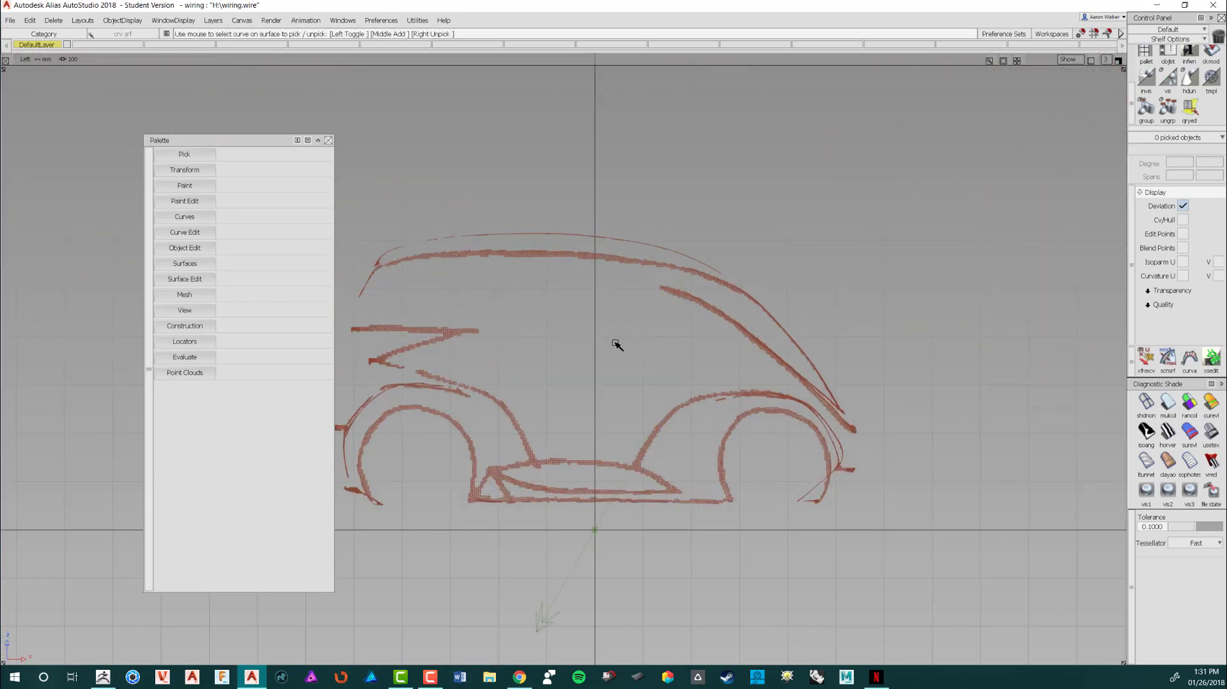
pyautogui.keyDown('alt'); pyautogui.keyDown('shift'); pyautogui.moveTo(616, 345); pyautogui.dragTo(425, 285, button='right'); pyautogui.keyUp('shift'); pyautogui.keyUp('alt')
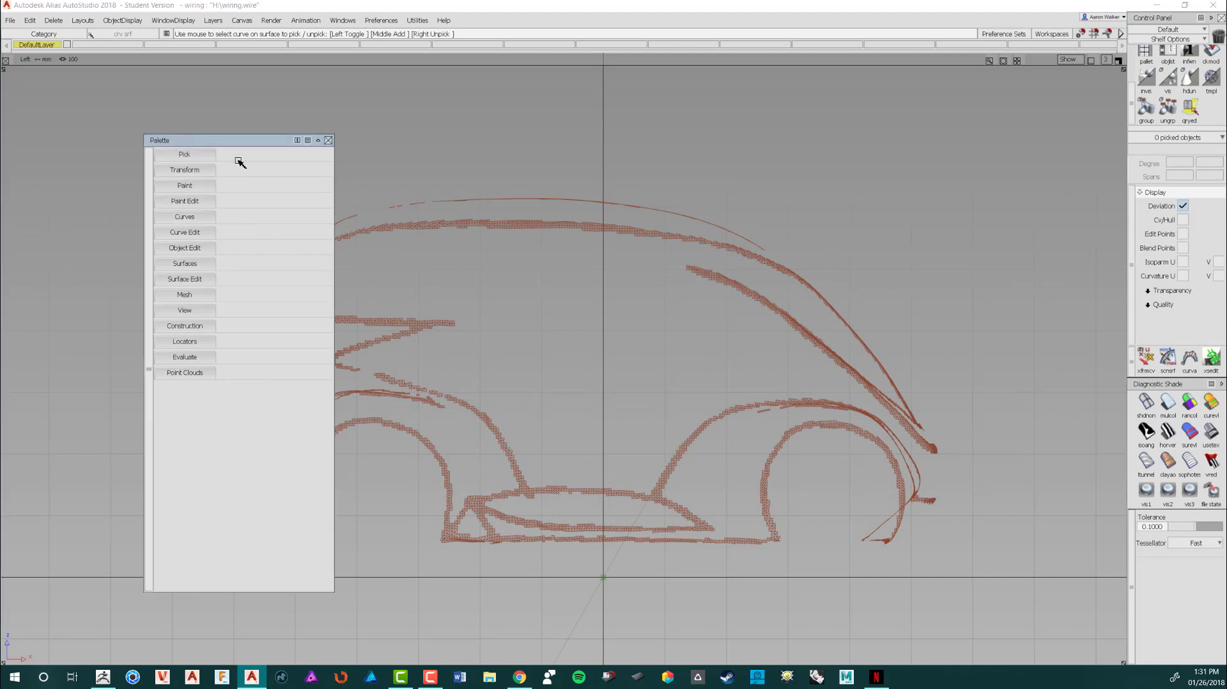
pyautogui.moveTo(246, 137); pyautogui.dragTo(144, 159)
pyautogui.click(120, 235)
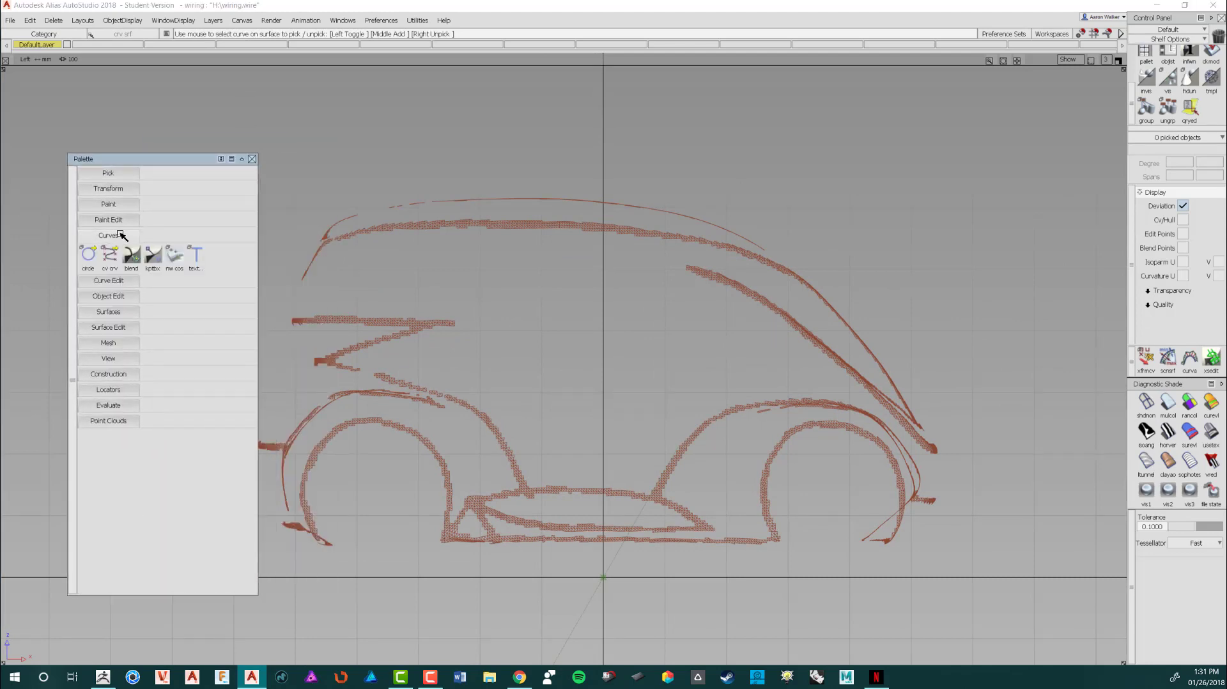
pyautogui.click(121, 271)
pyautogui.scroll(2, 405, 290)
pyautogui.scroll(-4, 397, 323)
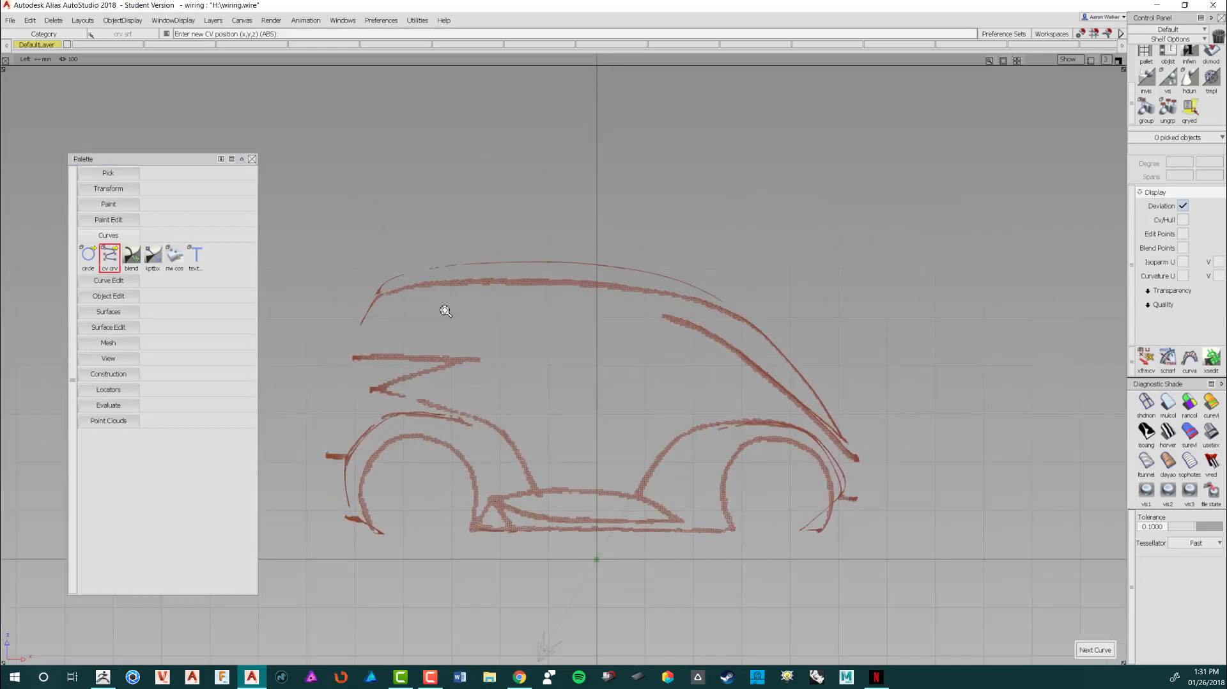
pyautogui.scroll(2, 446, 311)
pyautogui.click(330, 250)
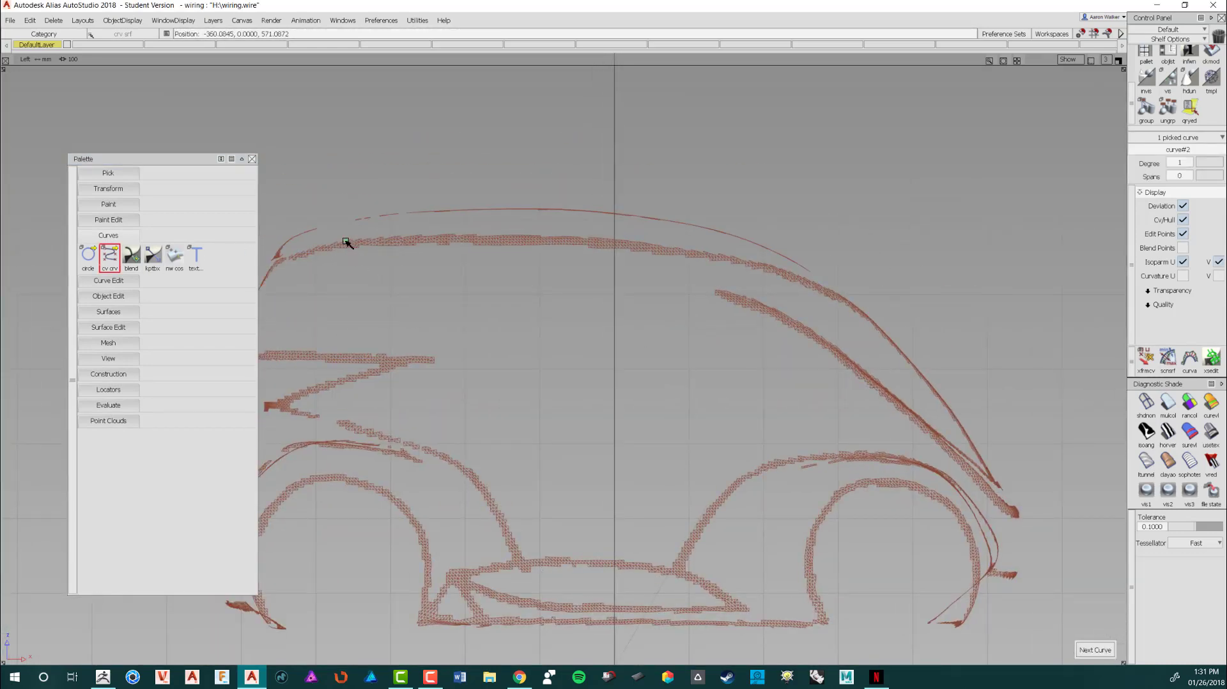
# Step: Trace the car's lower roofline in the left view with a CV curve from the front of the roof down to the tail
pyautogui.click(116, 255)
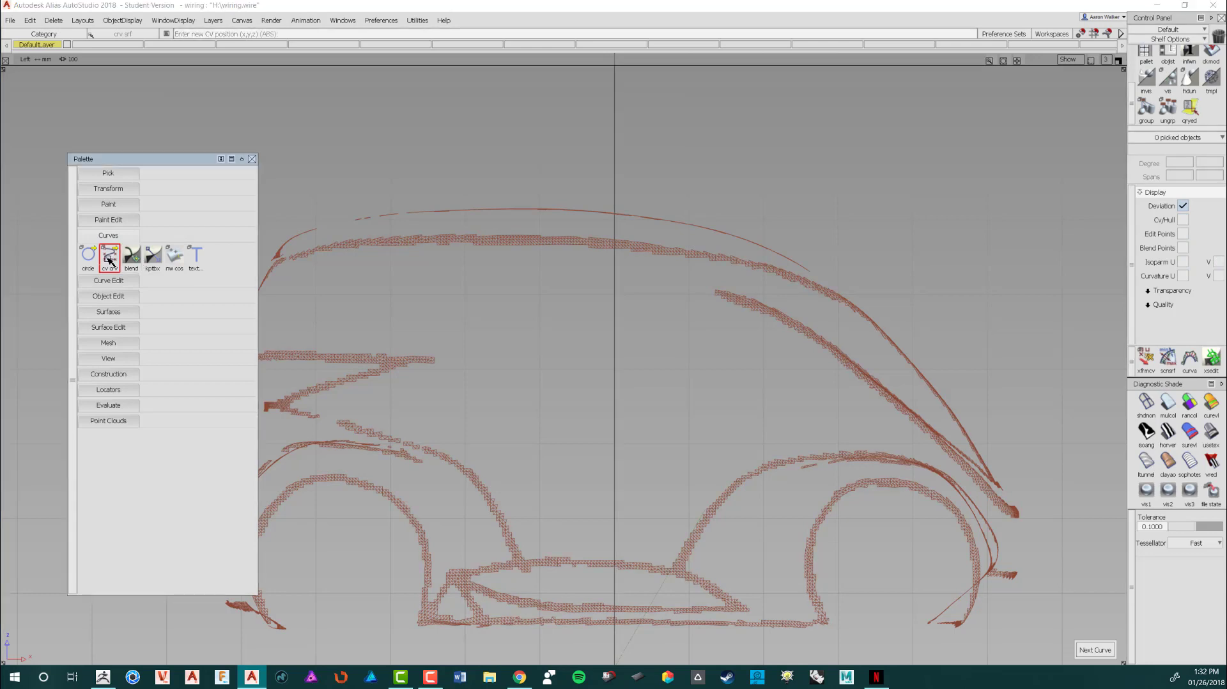
pyautogui.click(116, 260)
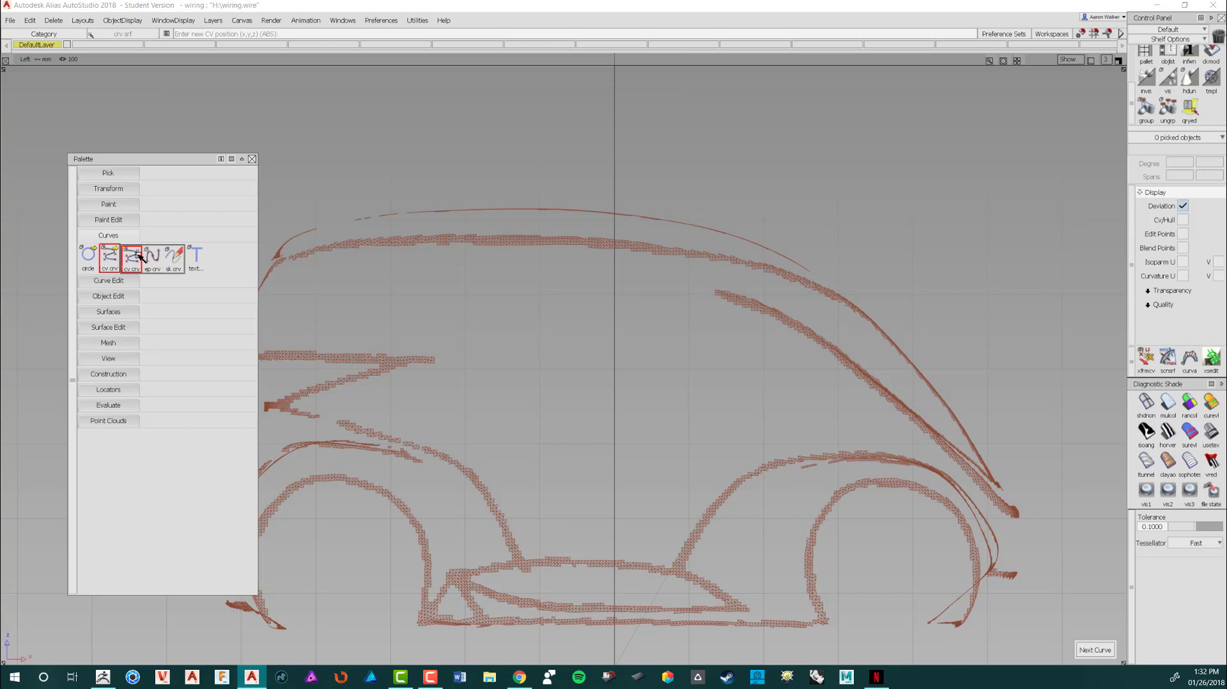
pyautogui.click(138, 255)
pyautogui.click(340, 243)
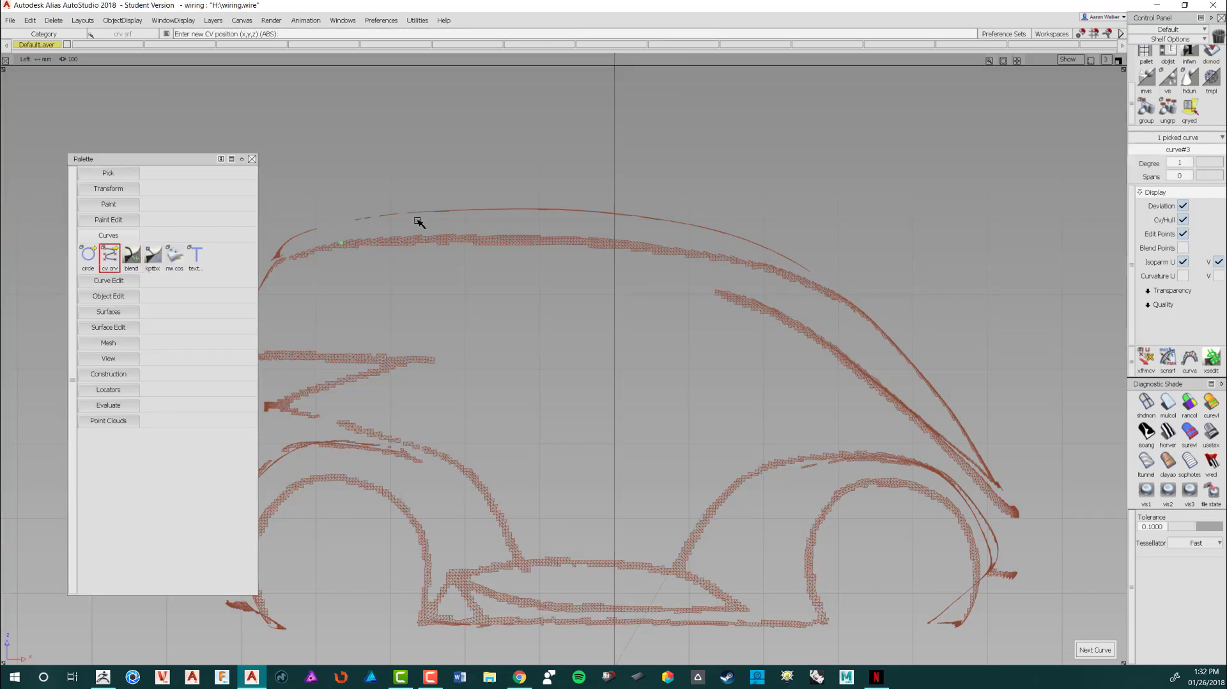
pyautogui.moveTo(512, 235); pyautogui.dragTo(511, 231)
pyautogui.click(707, 242)
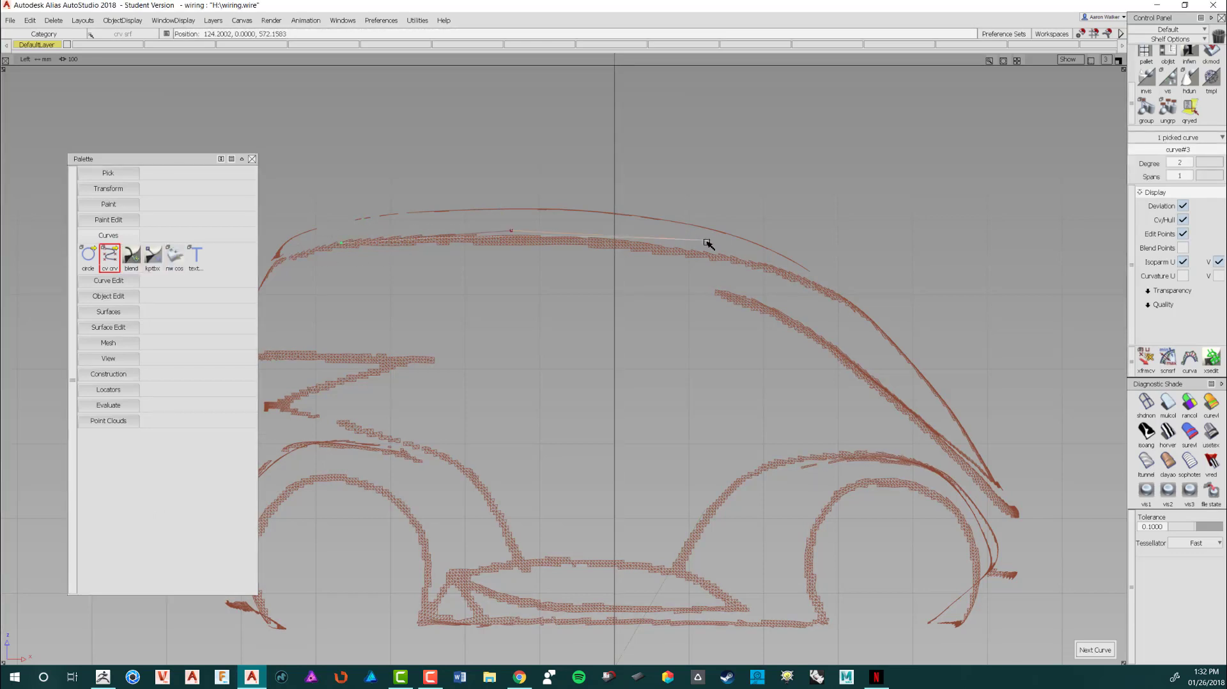
pyautogui.click(828, 268)
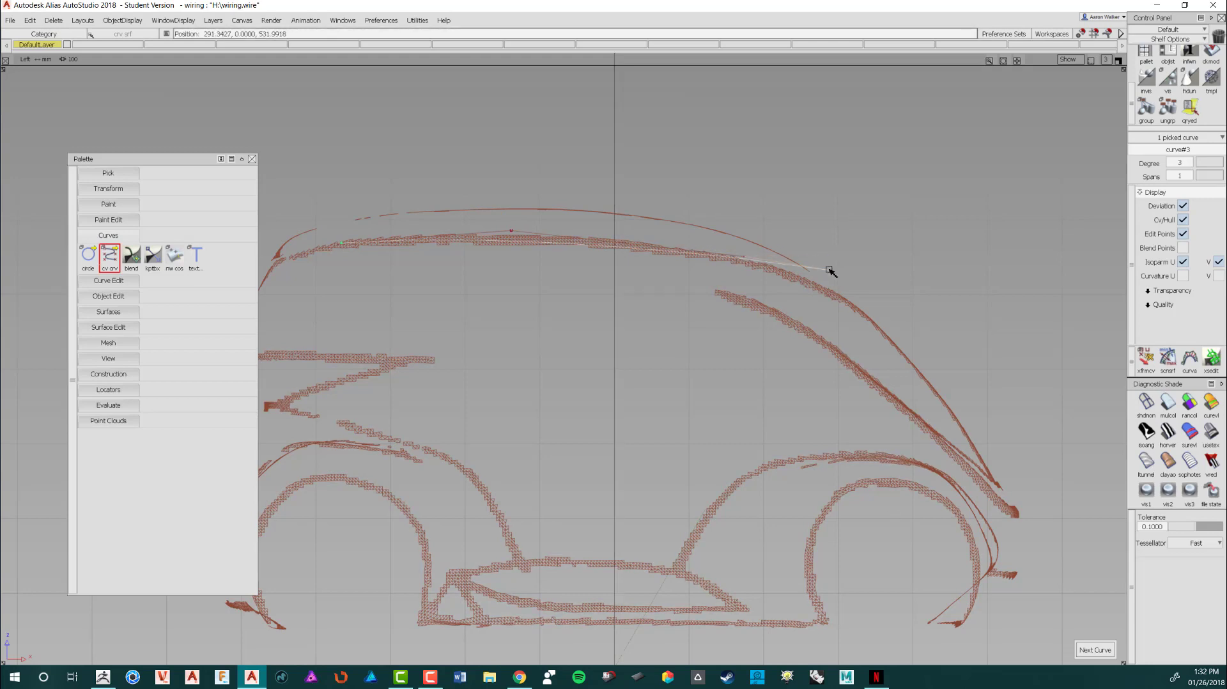
pyautogui.moveTo(883, 333); pyautogui.dragTo(897, 347)
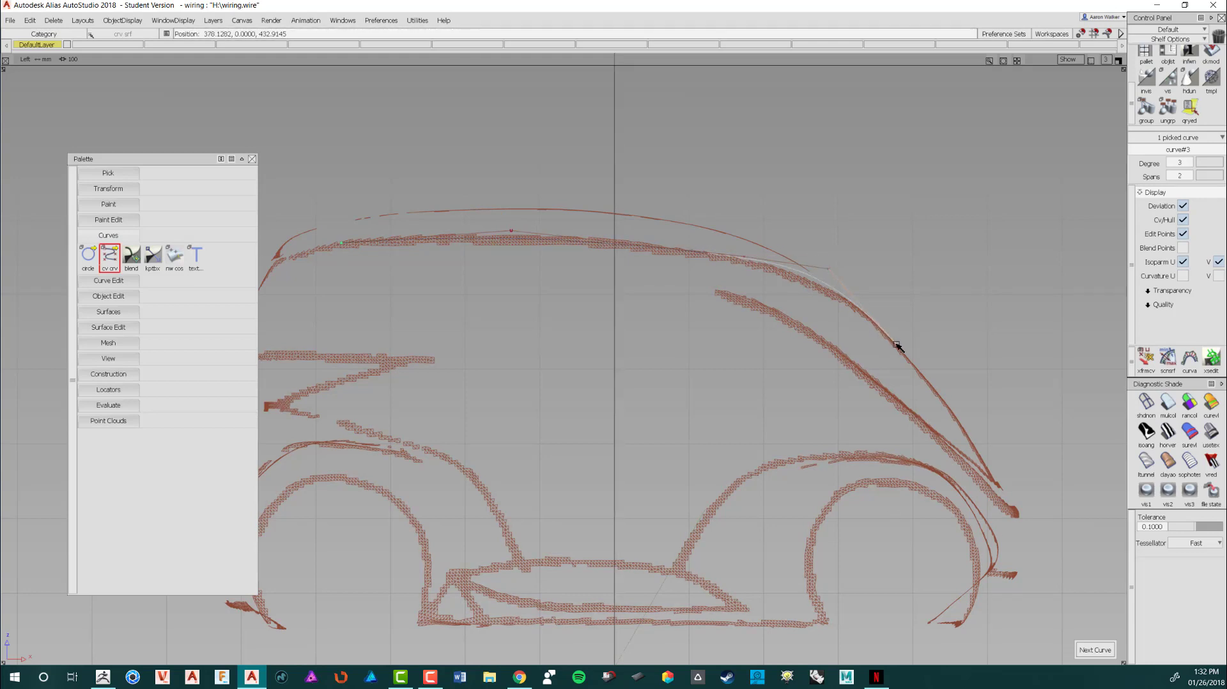
pyautogui.moveTo(954, 362)
pyautogui.keyDown('alt'); pyautogui.keyDown('shift'); pyautogui.mouseDown(button='right')
pyautogui.moveTo(835, 331)
pyautogui.moveTo(876, 377)
pyautogui.mouseUp(button='right'); pyautogui.keyUp('shift'); pyautogui.keyUp('alt')
pyautogui.click(869, 377)
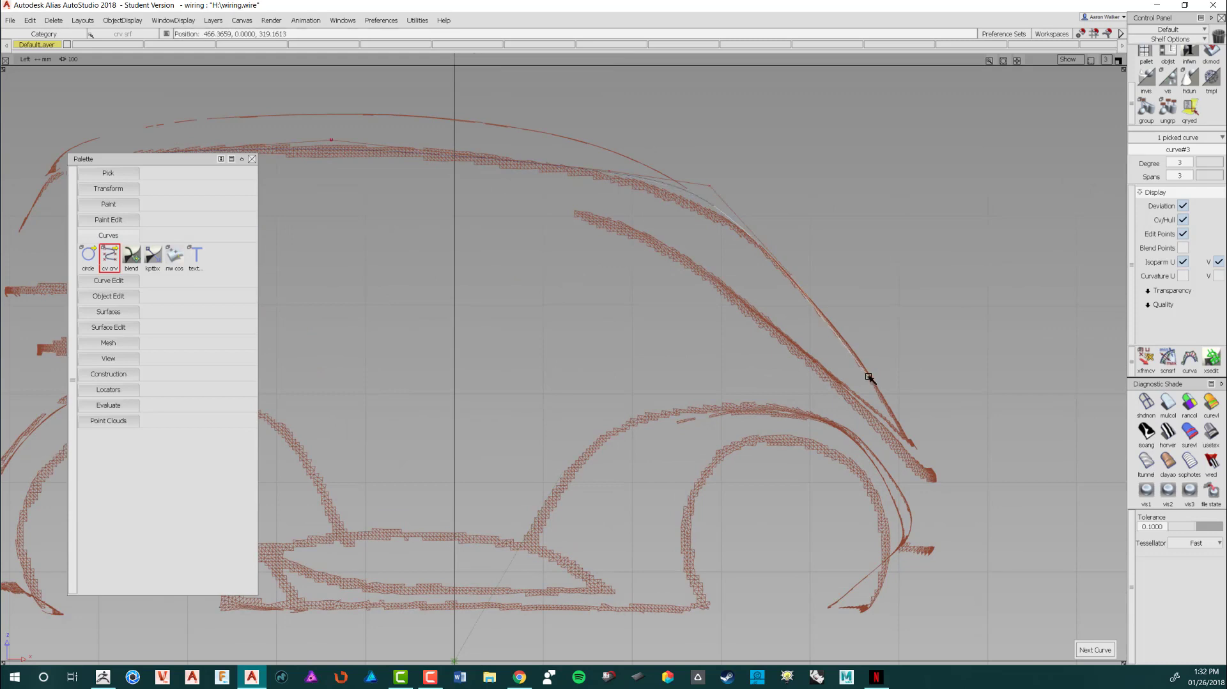
pyautogui.moveTo(879, 384); pyautogui.dragTo(907, 432)
pyautogui.click(908, 435)
# Step: Trace the thin upper roof outline with a second CV curve, from the front of the roof to where it meets the first curve
pyautogui.keyDown('alt'); pyautogui.keyDown('shift'); pyautogui.moveTo(871, 432); pyautogui.dragTo(802, 383, button='right'); pyautogui.keyUp('shift'); pyautogui.keyUp('alt')
pyautogui.keyDown('alt'); pyautogui.keyDown('shift'); pyautogui.moveTo(803, 383); pyautogui.dragTo(813, 381, button='middle'); pyautogui.keyUp('shift'); pyautogui.keyUp('alt')
pyautogui.keyDown('alt'); pyautogui.keyDown('shift'); pyautogui.moveTo(812, 381); pyautogui.dragTo(820, 379, button='right'); pyautogui.keyUp('shift'); pyautogui.keyUp('alt')
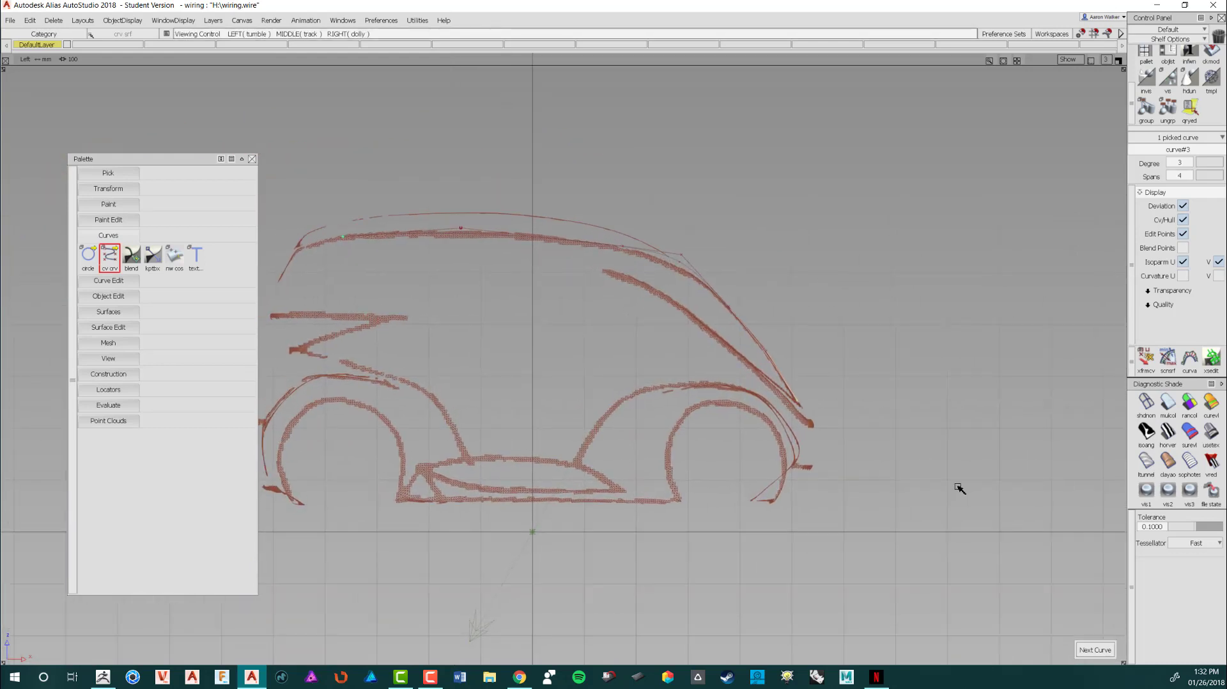
pyautogui.scroll(4, 833, 416)
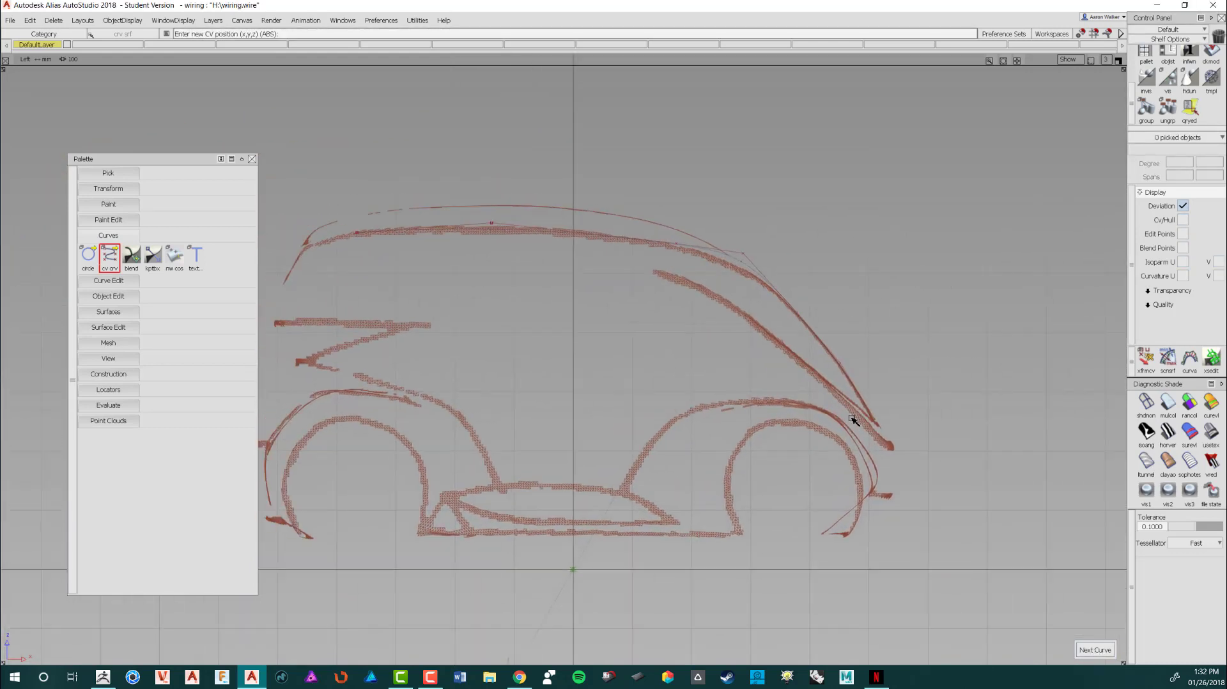
pyautogui.keyDown('alt'); pyautogui.keyDown('shift'); pyautogui.moveTo(766, 405); pyautogui.dragTo(791, 441, button='middle'); pyautogui.keyUp('shift'); pyautogui.keyUp('alt')
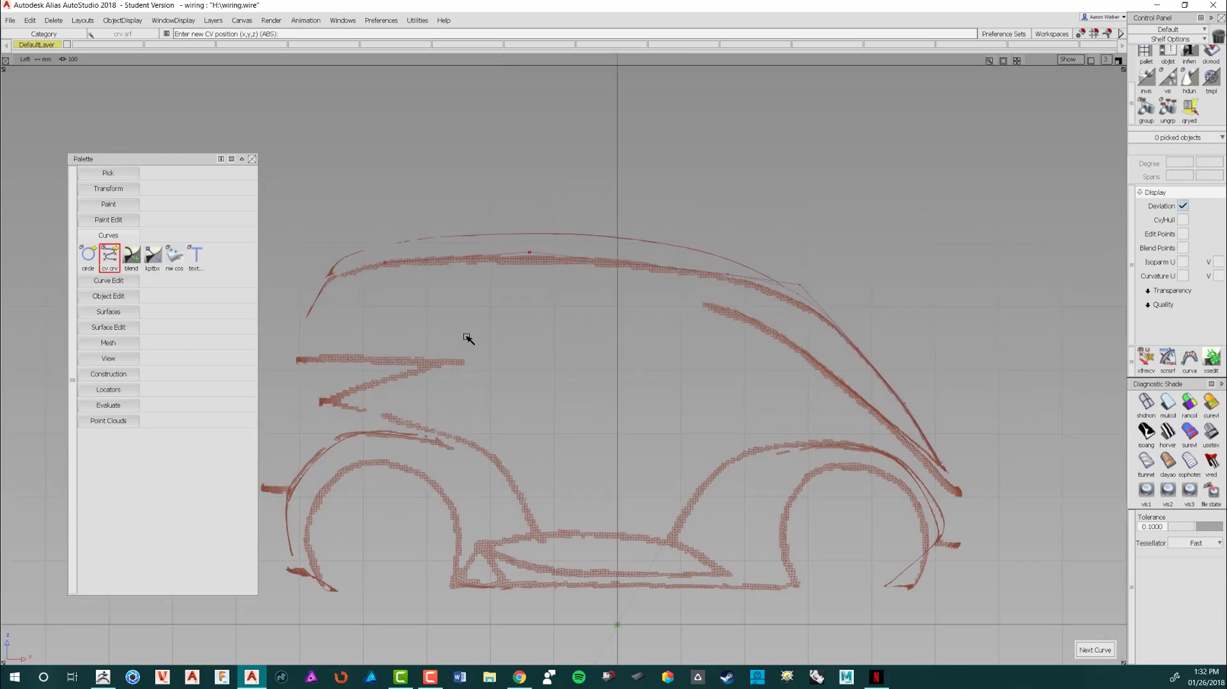
pyautogui.scroll(1, 380, 283)
pyautogui.click(350, 248)
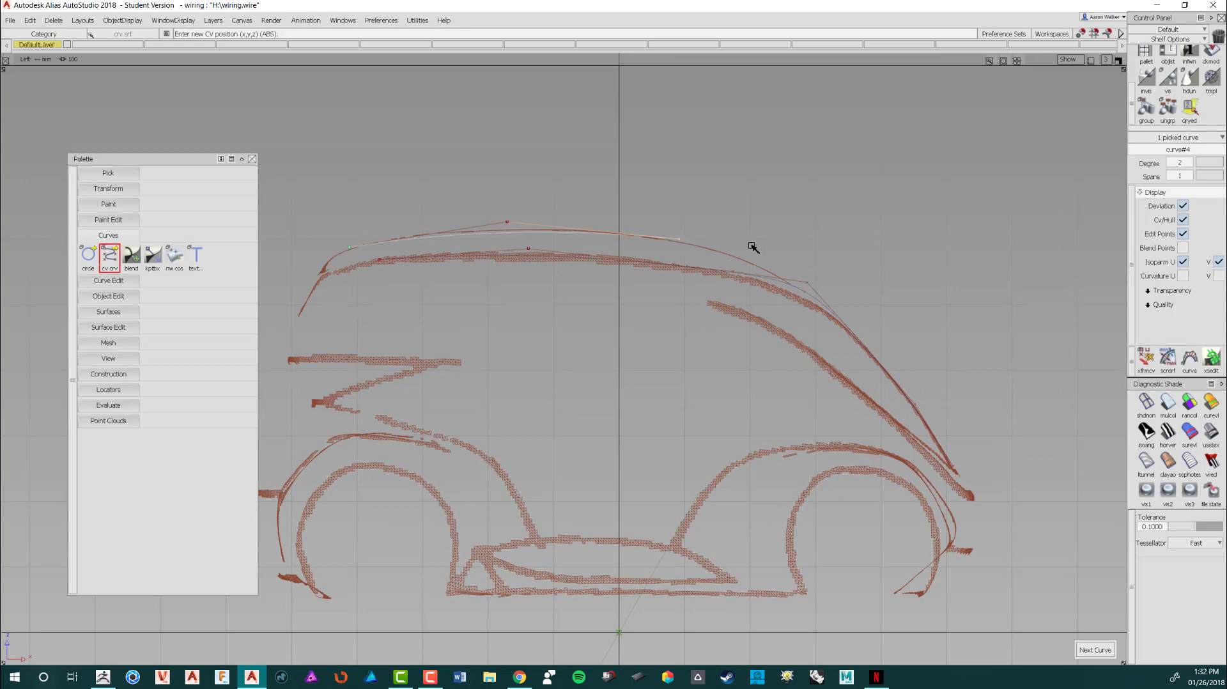
pyautogui.click(752, 255)
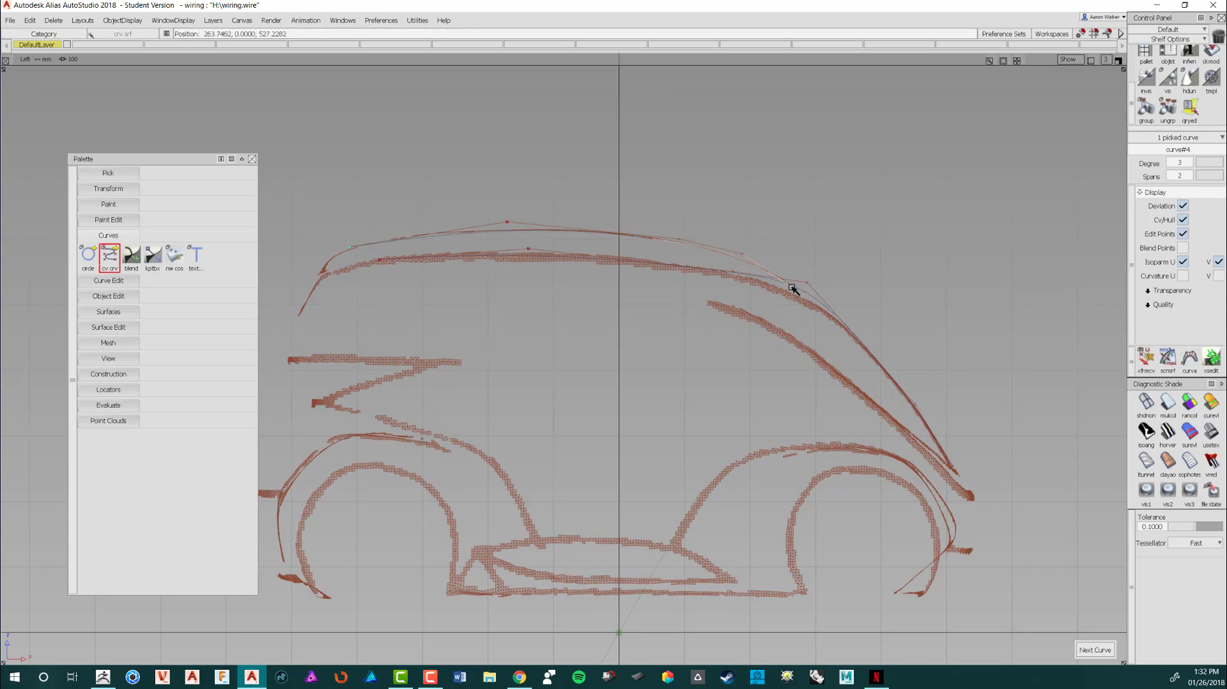
pyautogui.keyDown('alt'); pyautogui.keyDown('shift'); pyautogui.moveTo(745, 383); pyautogui.dragTo(742, 344, button='right'); pyautogui.keyUp('shift'); pyautogui.keyUp('alt')
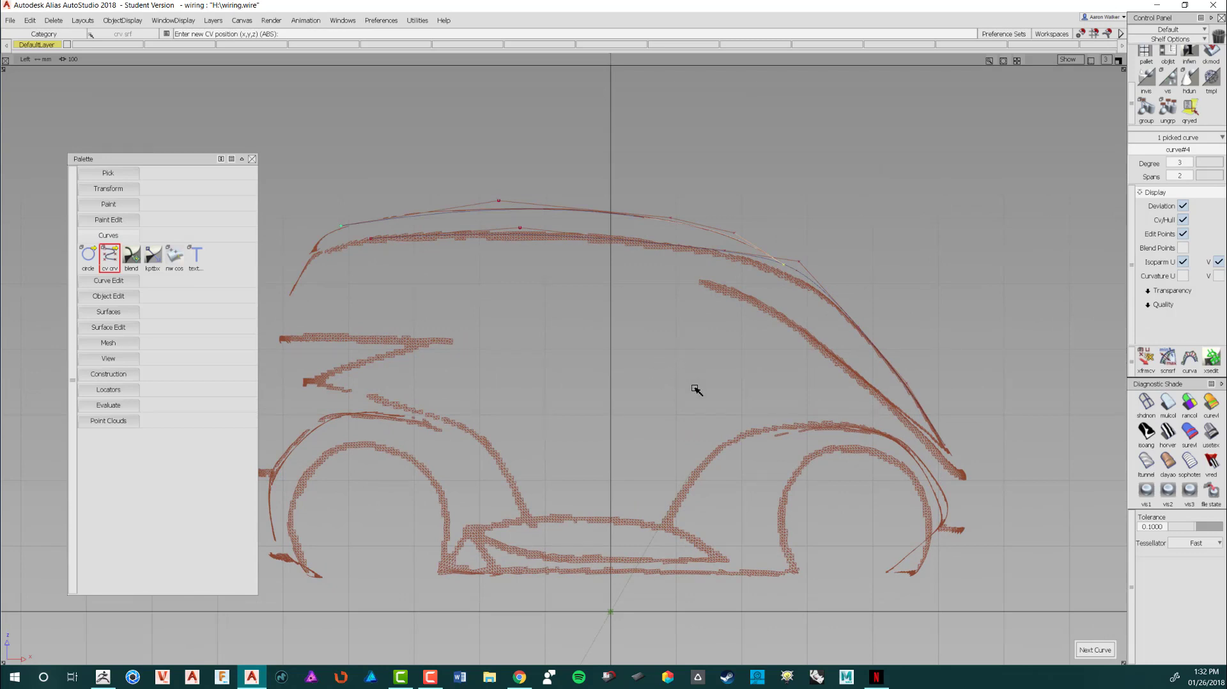
# Step: Start a third CV curve at the windscreen line and run it below the roof to the start of the thick rear shoulder line
pyautogui.keyDown('ctrl'); pyautogui.keyDown('shift'); pyautogui.moveTo(695, 389); pyautogui.dragTo(689, 323); pyautogui.keyUp('shift'); pyautogui.keyUp('ctrl')
pyautogui.click(300, 276)
pyautogui.click(501, 270)
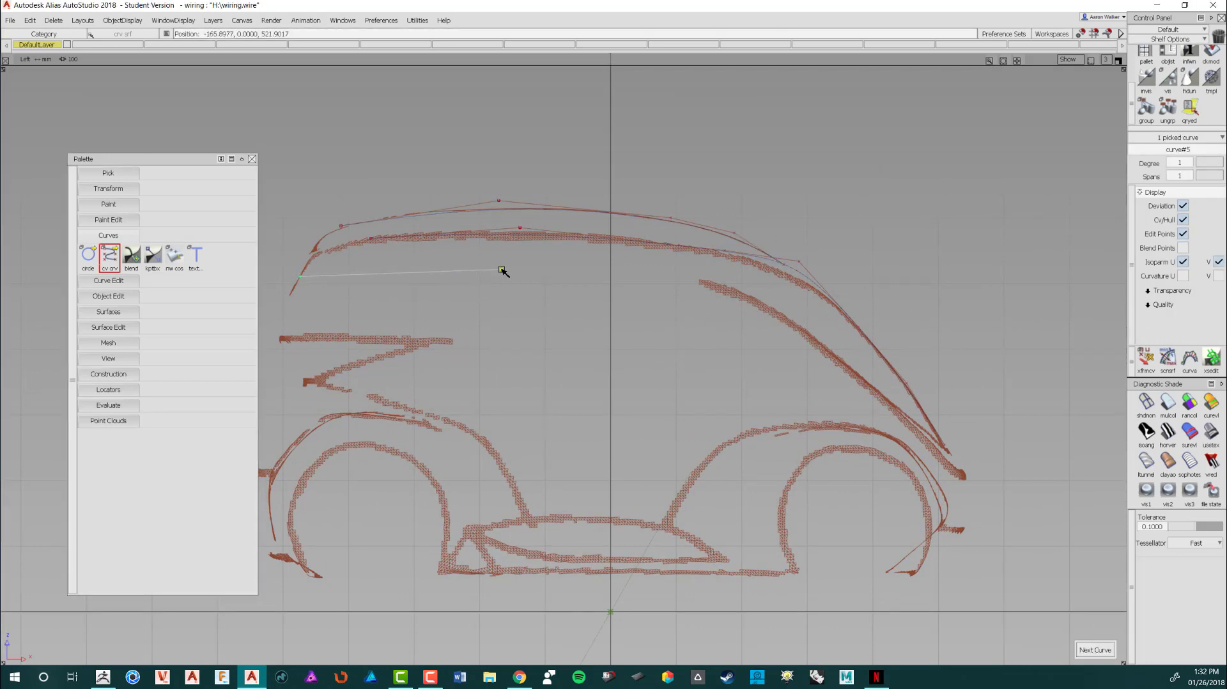
pyautogui.click(697, 277)
pyautogui.click(761, 287)
pyautogui.click(816, 328)
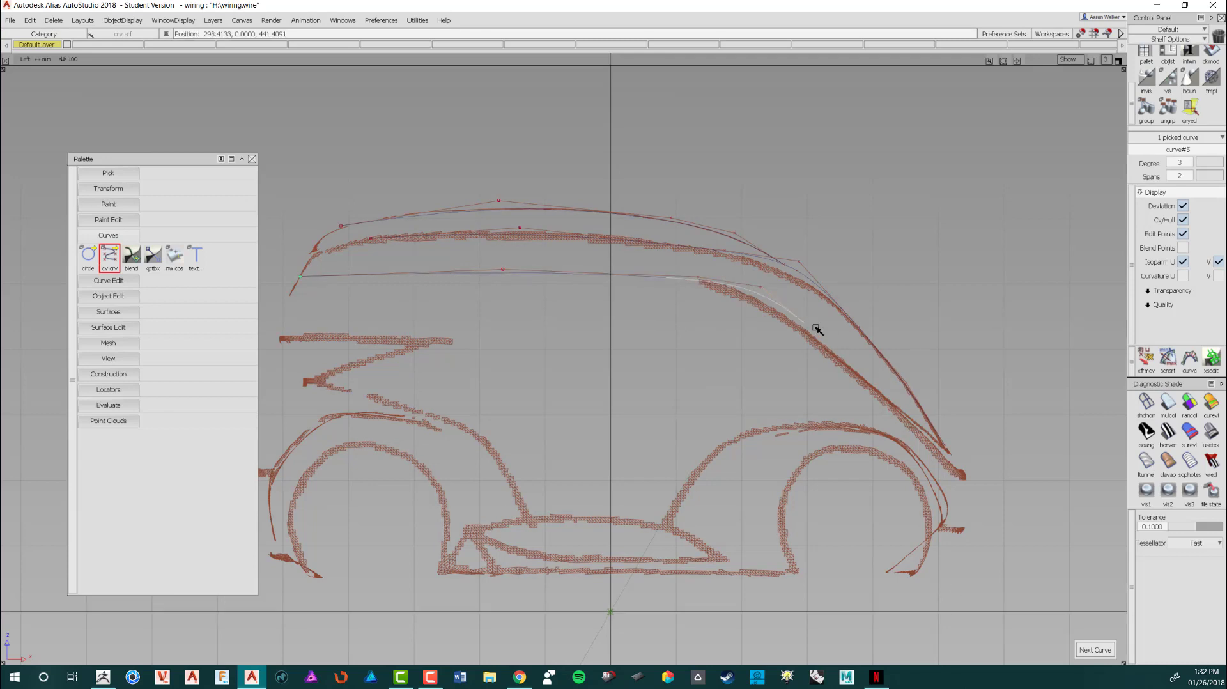
pyautogui.moveTo(826, 341); pyautogui.dragTo(829, 350)
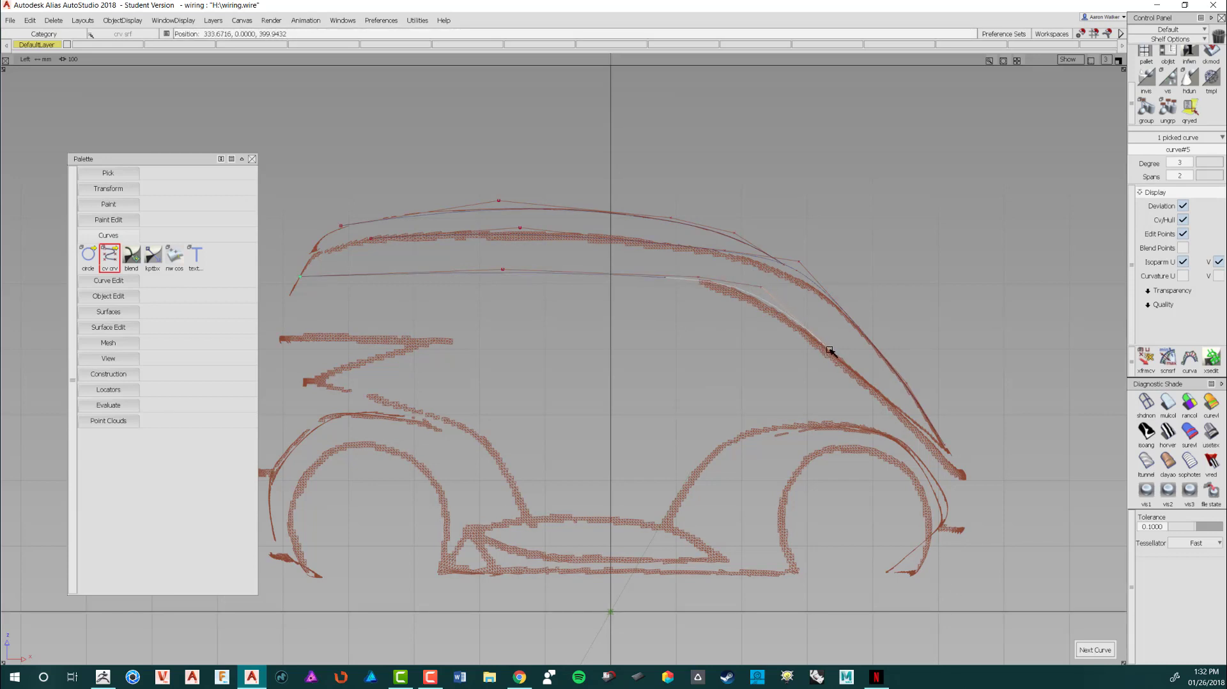
# Step: Continue the third CV curve down along the thick rear shoulder line and extend it just beyond the tail
pyautogui.keyDown('alt'); pyautogui.keyDown('shift'); pyautogui.moveTo(916, 405); pyautogui.dragTo(774, 364, button='middle'); pyautogui.keyUp('shift'); pyautogui.keyUp('alt')
pyautogui.keyDown('alt'); pyautogui.keyDown('shift'); pyautogui.moveTo(774, 363); pyautogui.dragTo(930, 407, button='right'); pyautogui.keyUp('shift'); pyautogui.keyUp('alt')
pyautogui.click(908, 416)
pyautogui.moveTo(908, 416); pyautogui.dragTo(916, 420)
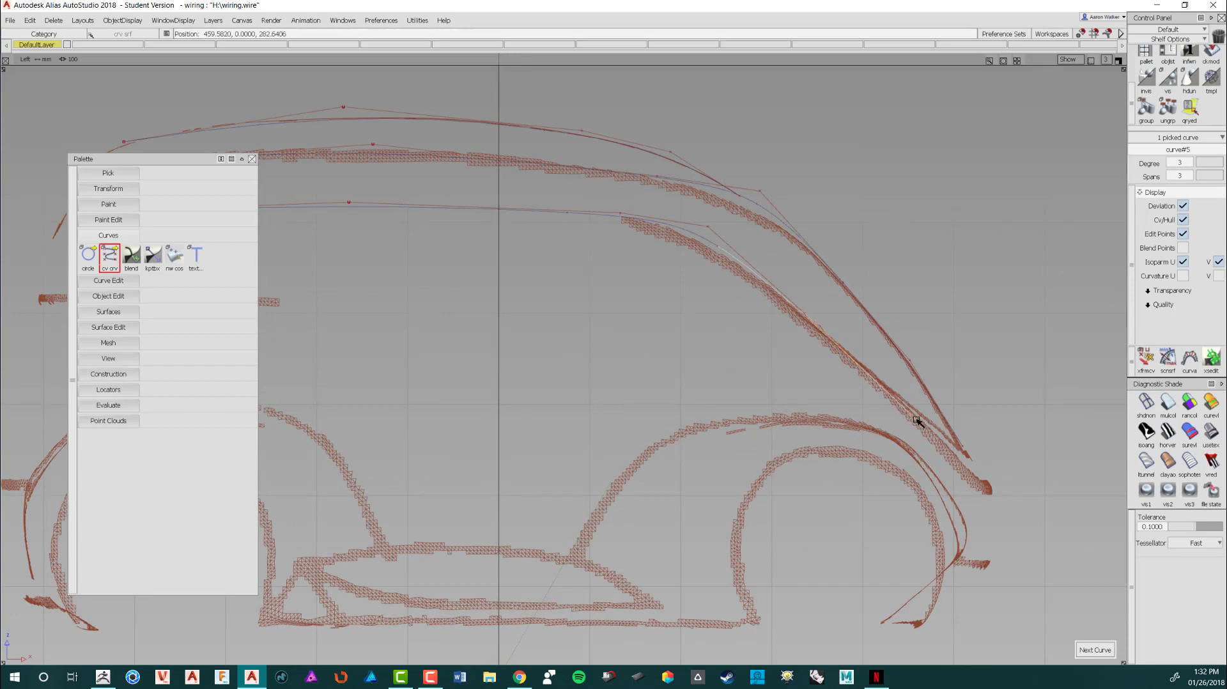
pyautogui.click(963, 470)
pyautogui.keyDown('alt'); pyautogui.keyDown('shift'); pyautogui.moveTo(964, 471); pyautogui.dragTo(826, 411, button='middle'); pyautogui.keyUp('shift'); pyautogui.keyUp('alt')
pyautogui.keyDown('alt'); pyautogui.keyDown('shift'); pyautogui.moveTo(827, 411); pyautogui.dragTo(859, 435, button='right'); pyautogui.keyUp('shift'); pyautogui.keyUp('alt')
pyautogui.click(855, 430)
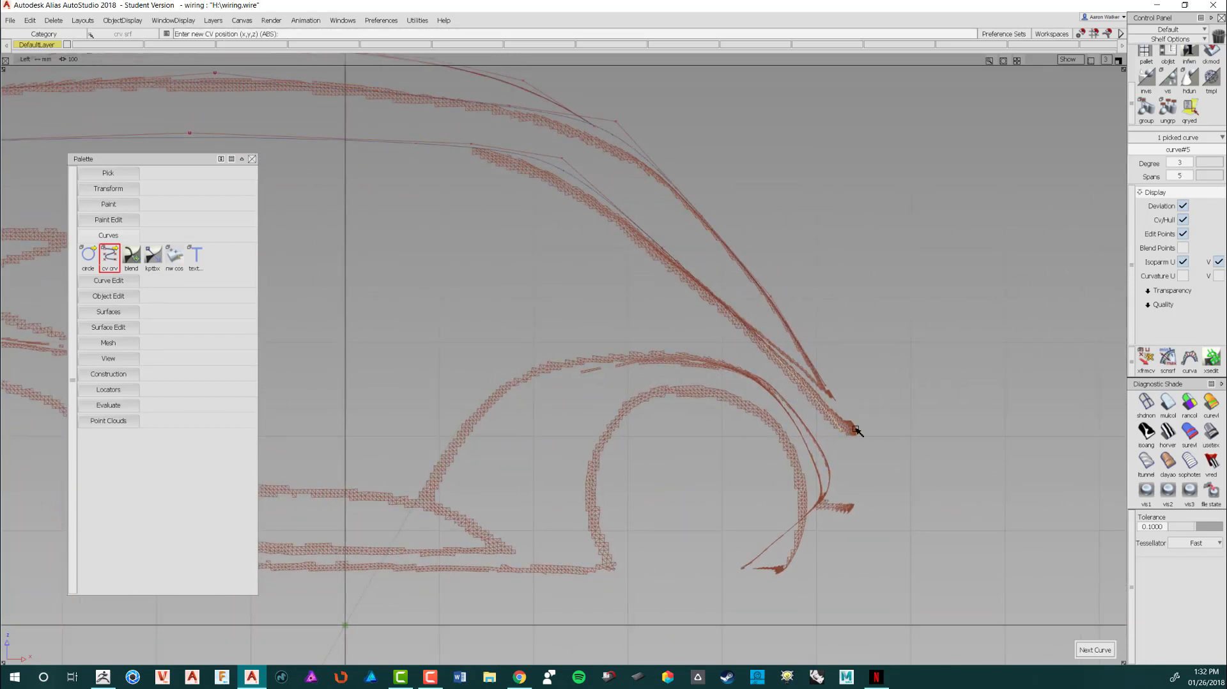
pyautogui.click(912, 430)
# Step: Pick all three traced curves in the perspective view
pyautogui.moveTo(948, 414)
pyautogui.keyDown('alt'); pyautogui.keyDown('shift'); pyautogui.mouseDown(button='right')
pyautogui.moveTo(786, 416)
pyautogui.moveTo(780, 397)
pyautogui.mouseUp(button='right'); pyautogui.keyUp('shift'); pyautogui.keyUp('alt')
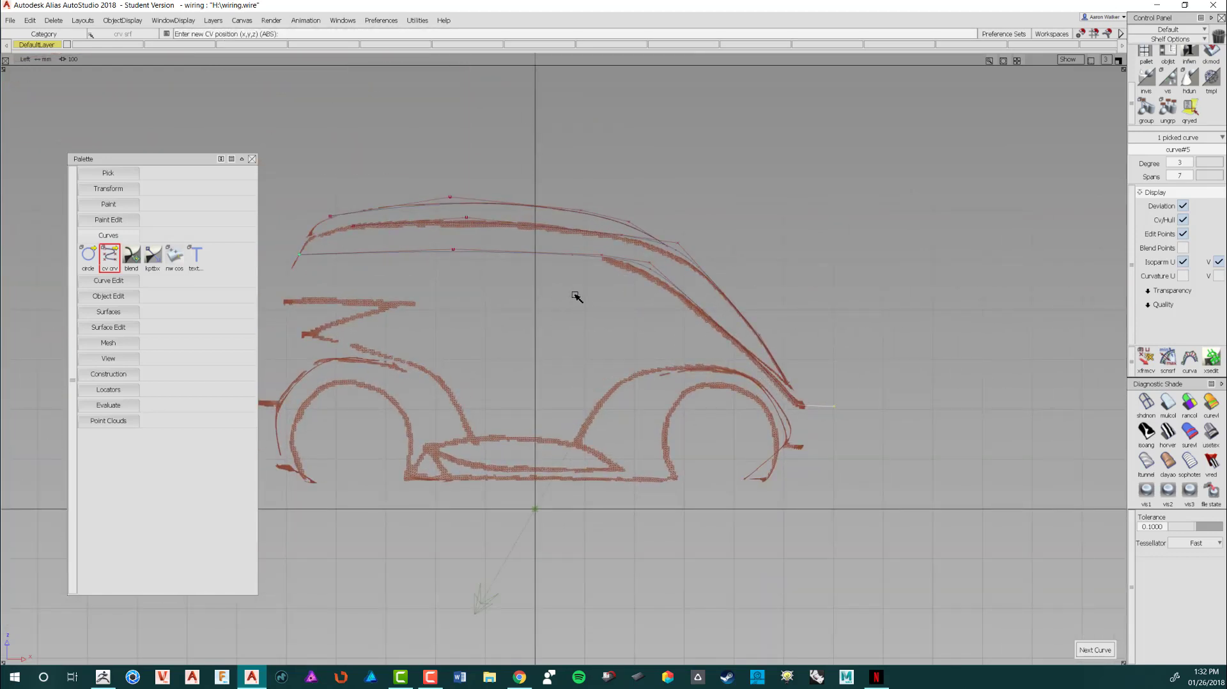
pyautogui.press('F8')
pyautogui.moveTo(578, 300)
pyautogui.keyDown('alt'); pyautogui.keyDown('shift'); pyautogui.mouseDown()
pyautogui.moveTo(652, 266)
pyautogui.moveTo(594, 230)
pyautogui.moveTo(563, 163)
pyautogui.moveTo(635, 235)
pyautogui.mouseUp(); pyautogui.keyUp('shift'); pyautogui.keyUp('alt')
pyautogui.keyDown('alt'); pyautogui.keyDown('shift'); pyautogui.moveTo(545, 267); pyautogui.dragTo(596, 552); pyautogui.keyUp('shift'); pyautogui.keyUp('alt')
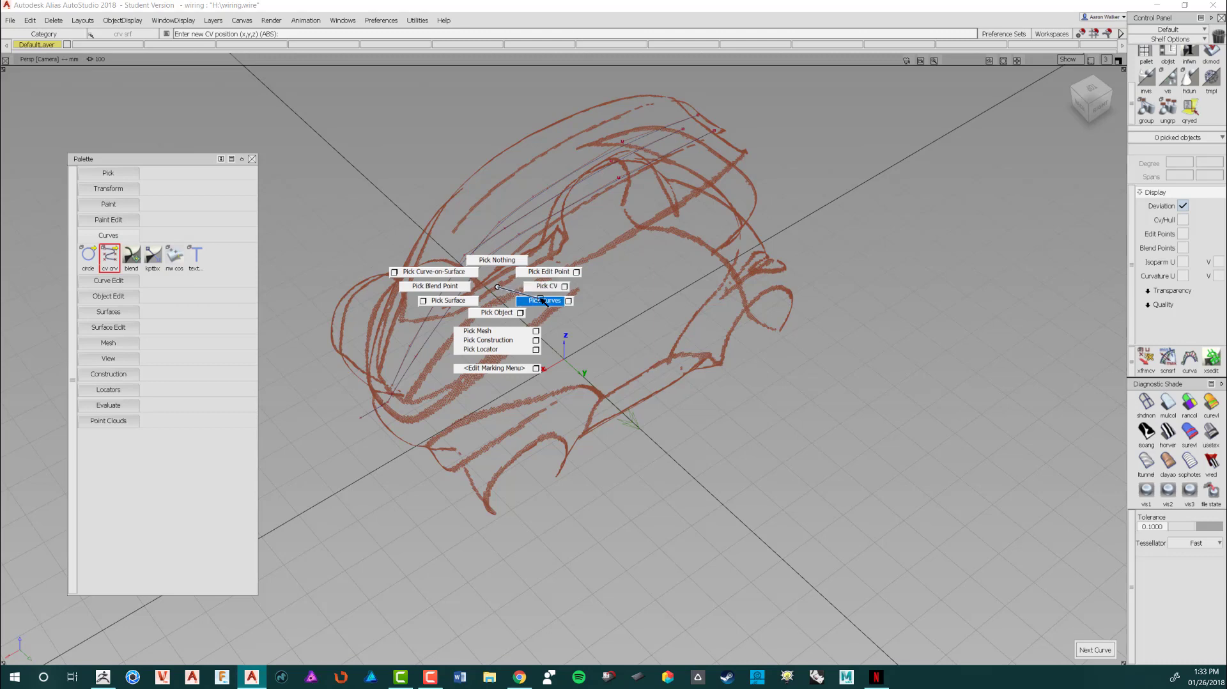
pyautogui.keyDown('ctrl'); pyautogui.keyDown('shift'); pyautogui.moveTo(541, 300); pyautogui.dragTo(545, 301); pyautogui.keyUp('shift'); pyautogui.keyUp('ctrl')
pyautogui.keyDown('alt'); pyautogui.keyDown('shift'); pyautogui.moveTo(536, 310); pyautogui.dragTo(500, 276); pyautogui.keyUp('shift'); pyautogui.keyUp('alt')
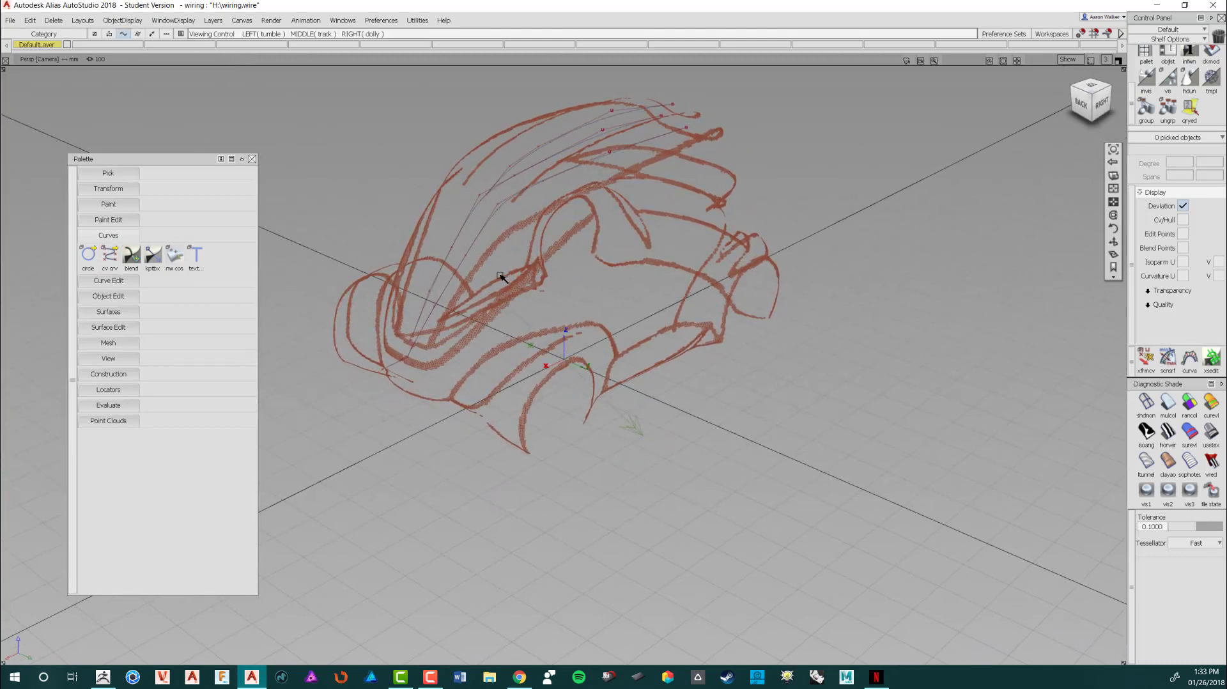
pyautogui.keyDown('ctrl'); pyautogui.keyDown('shift'); pyautogui.moveTo(487, 222); pyautogui.dragTo(646, 241); pyautogui.keyUp('shift'); pyautogui.keyUp('ctrl')
pyautogui.click(470, 223)
pyautogui.keyDown('ctrl'); pyautogui.keyDown('shift'); pyautogui.moveTo(677, 319); pyautogui.dragTo(578, 324); pyautogui.keyUp('shift'); pyautogui.keyUp('ctrl')
# Step: Create a new layer and check its layer options
pyautogui.click(215, 20)
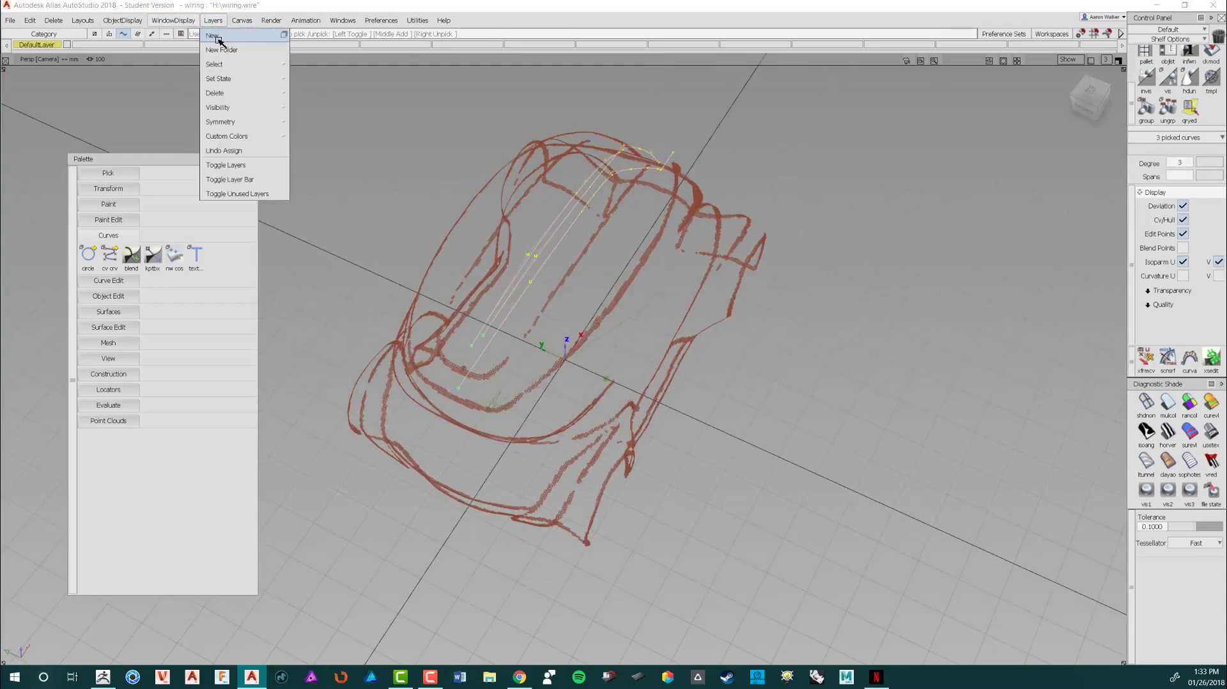
pyautogui.click(214, 36)
pyautogui.click(113, 44)
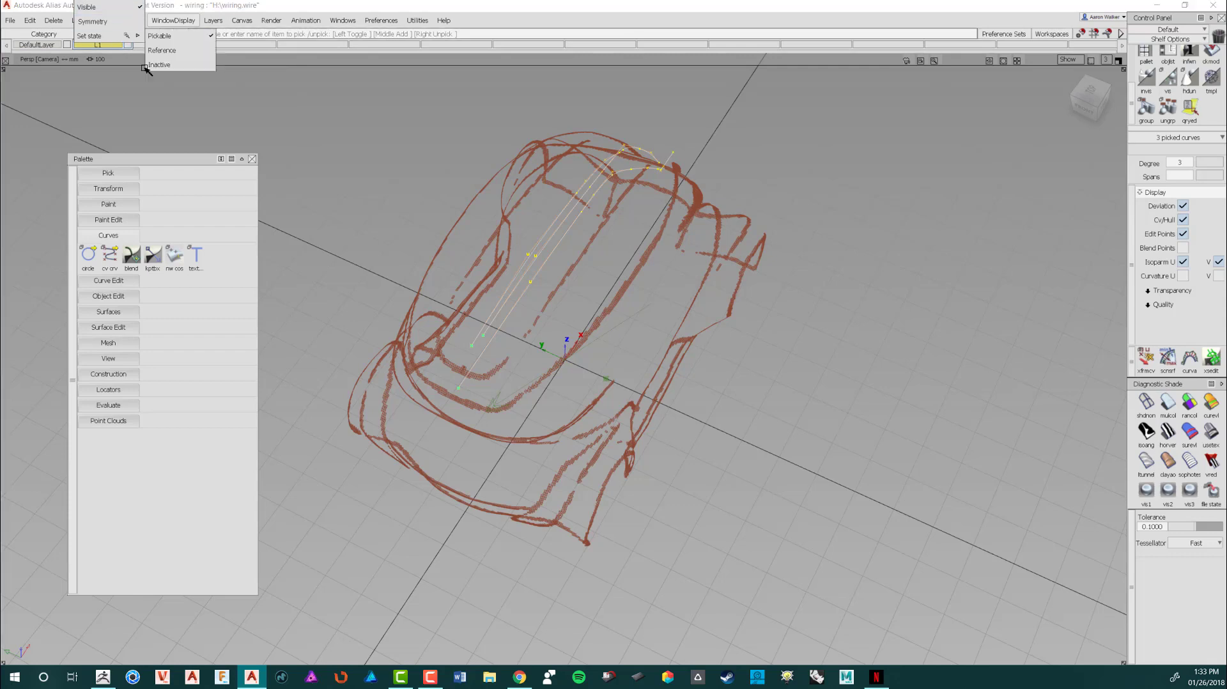
pyautogui.click(424, 85)
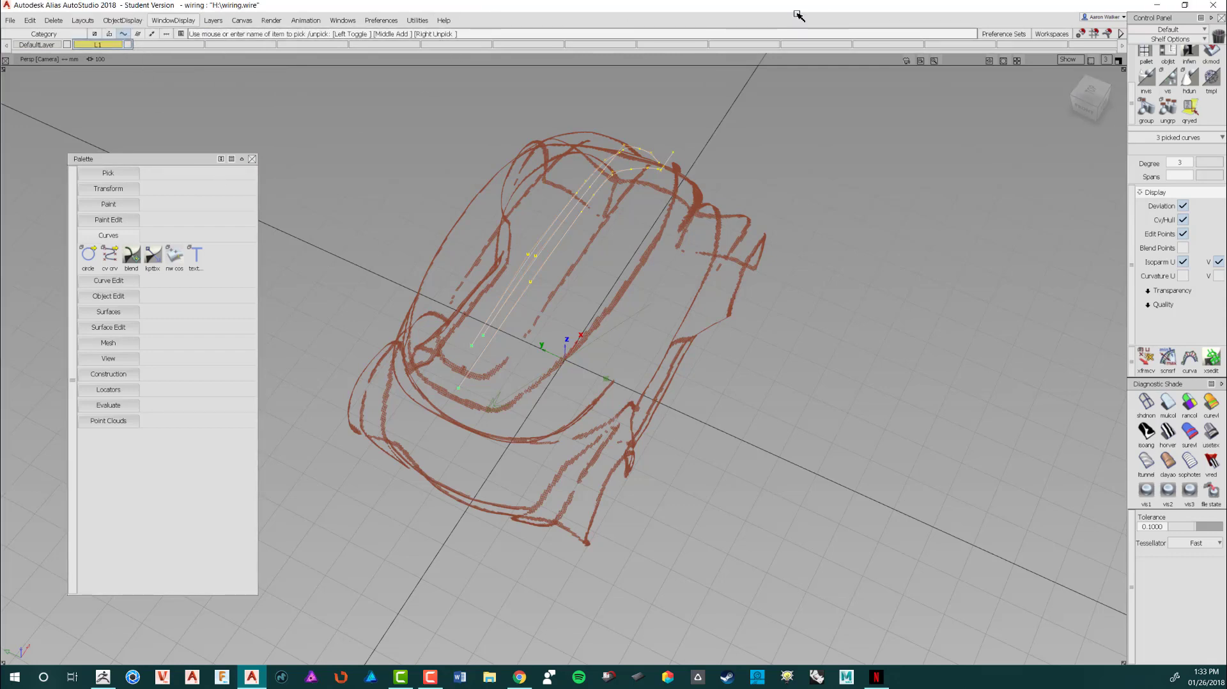
# Step: Reposition the AutoStudio window slightly below the screen's upper edge and resize it to fill the remaining space
pyautogui.moveTo(820, 6); pyautogui.dragTo(821, 22)
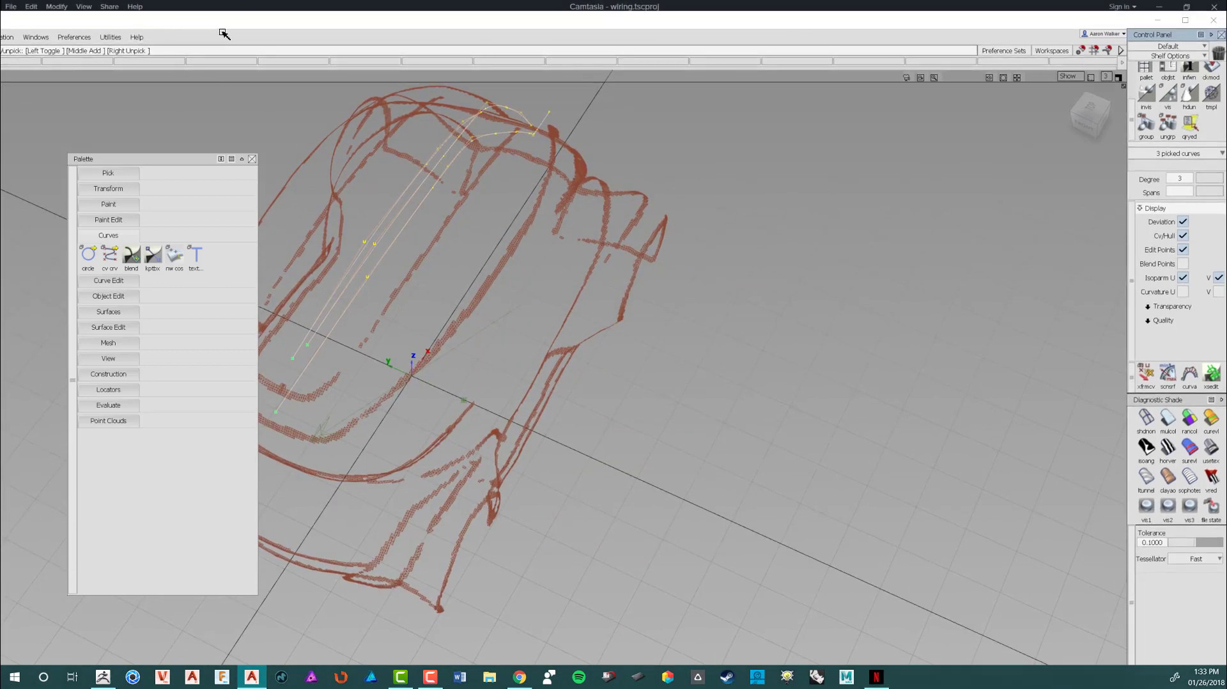
pyautogui.moveTo(224, 34); pyautogui.dragTo(183, 42)
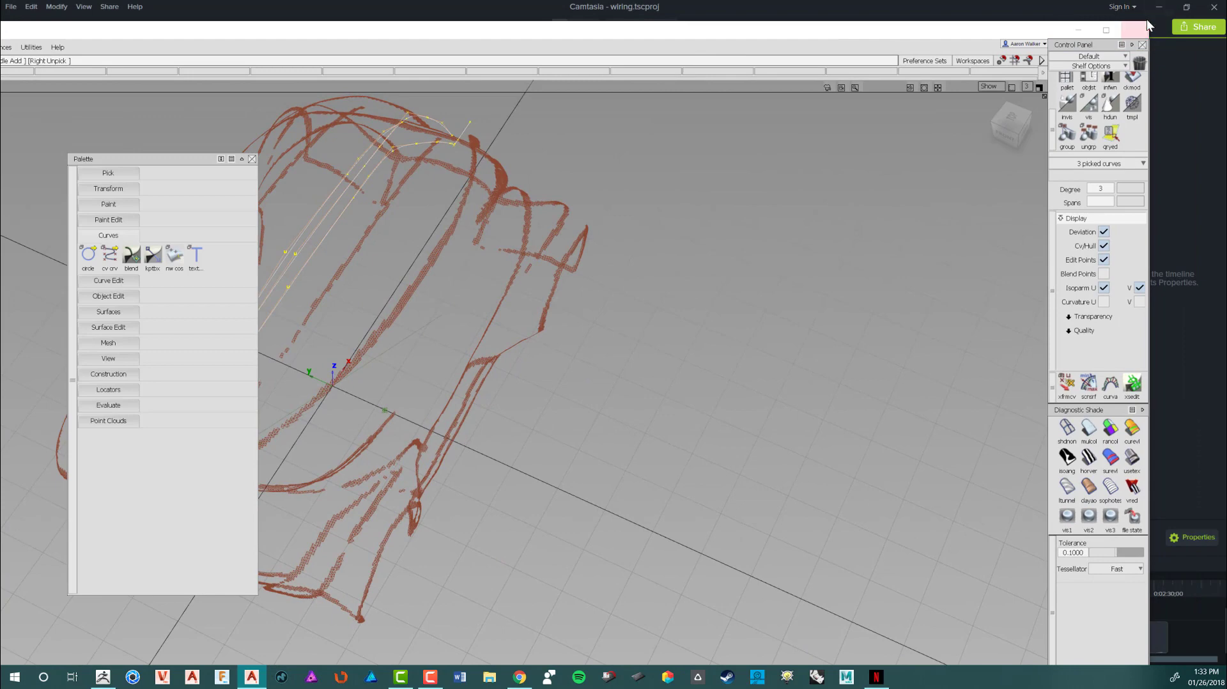
pyautogui.moveTo(823, 27); pyautogui.dragTo(1226, 69)
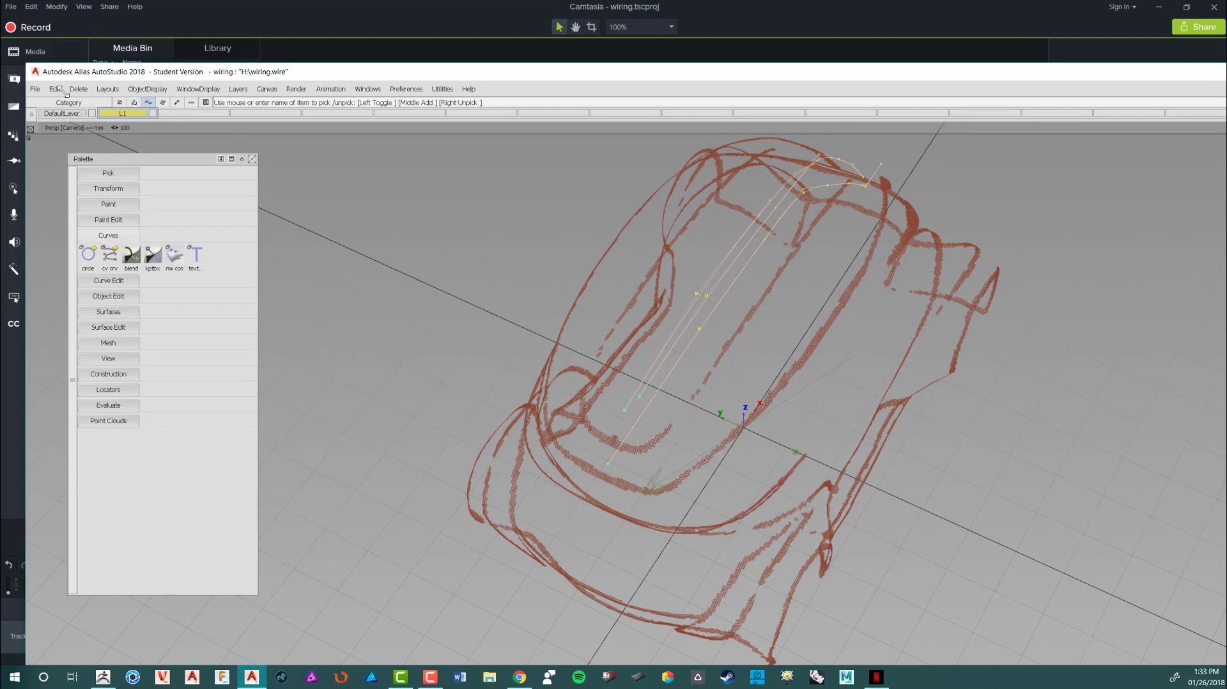
pyautogui.moveTo(63, 91); pyautogui.dragTo(201, 179)
pyautogui.click(503, 205)
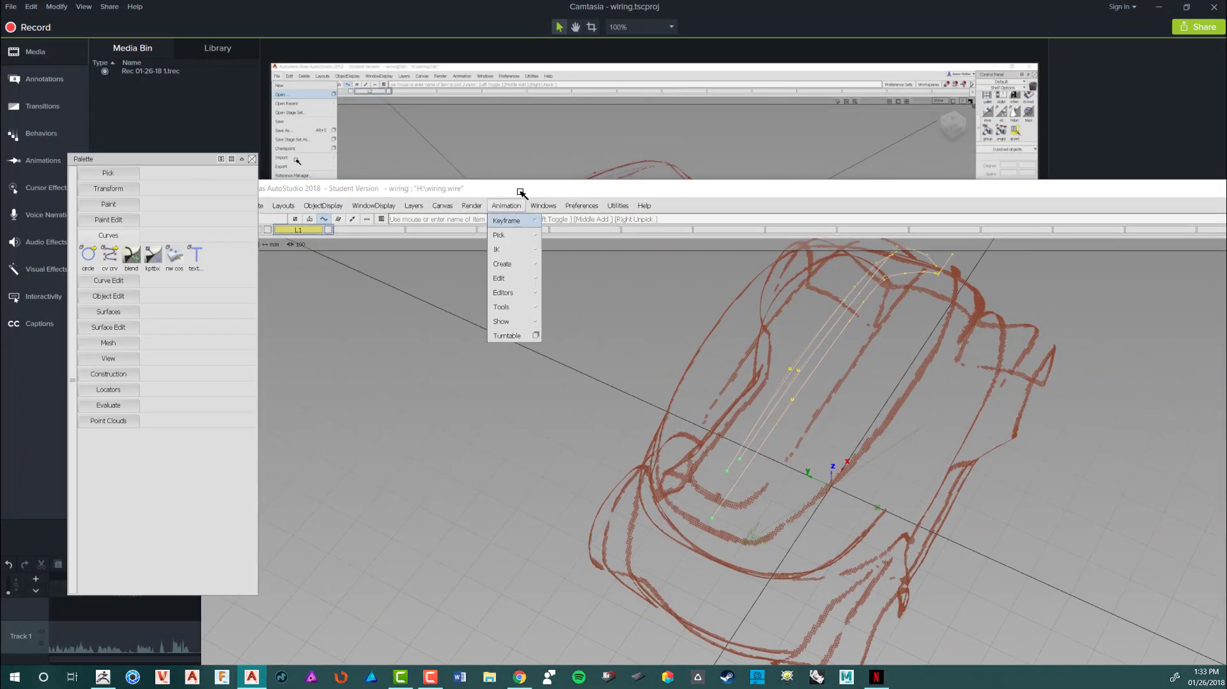
pyautogui.moveTo(522, 193); pyautogui.dragTo(322, 32)
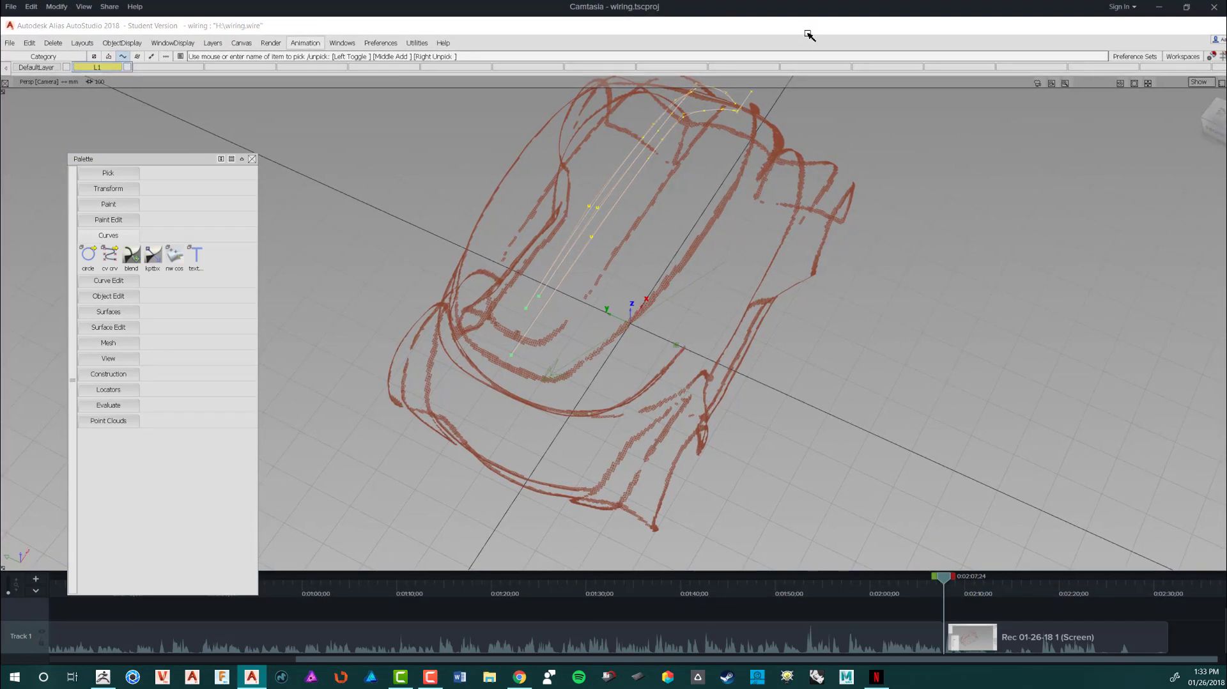
pyautogui.moveTo(813, 23); pyautogui.dragTo(858, 92)
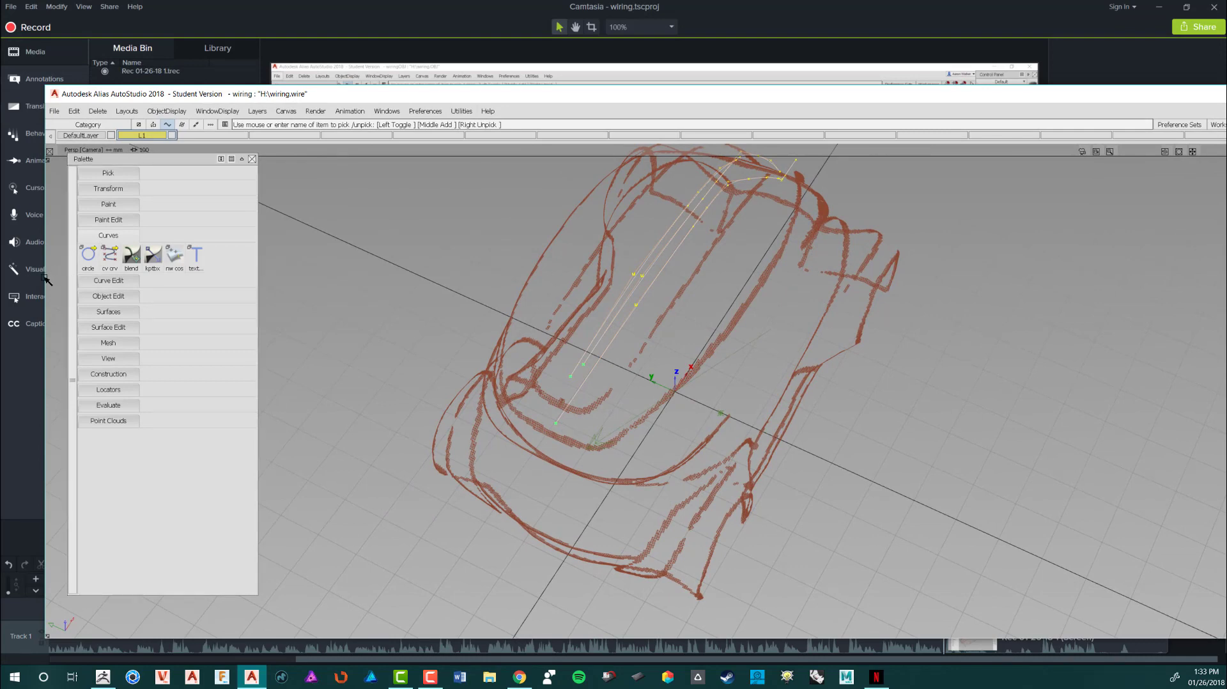
pyautogui.moveTo(60, 280); pyautogui.dragTo(226, 281)
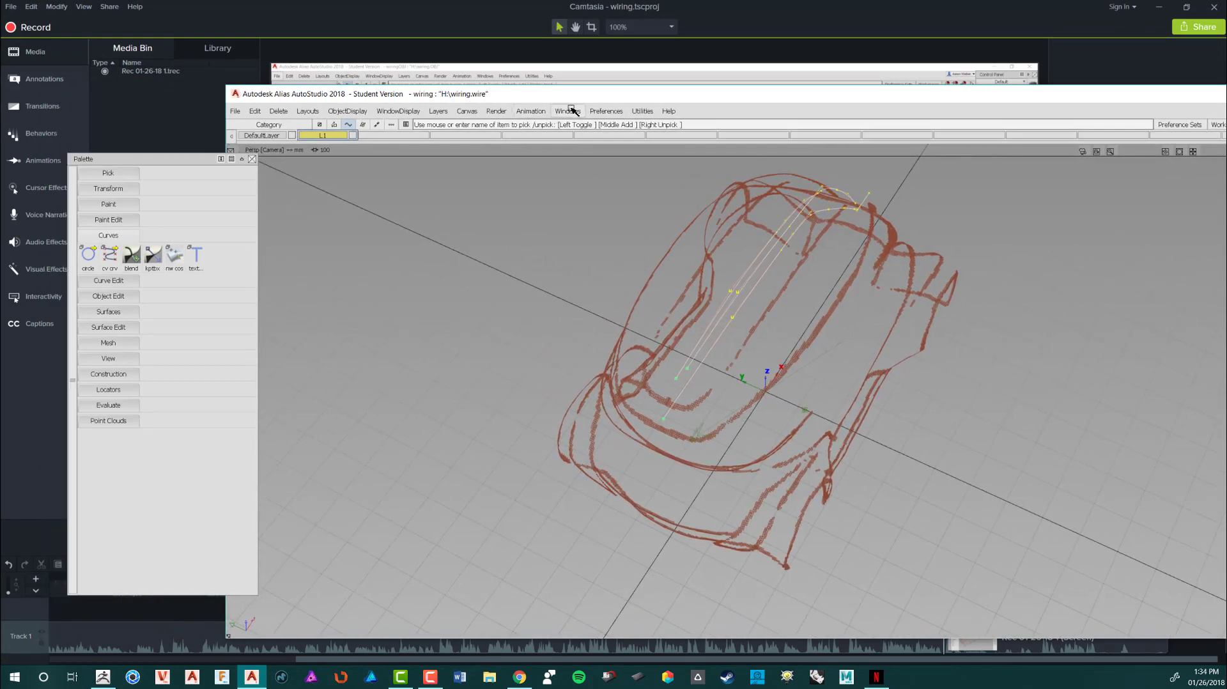
pyautogui.moveTo(630, 97); pyautogui.dragTo(450, 27)
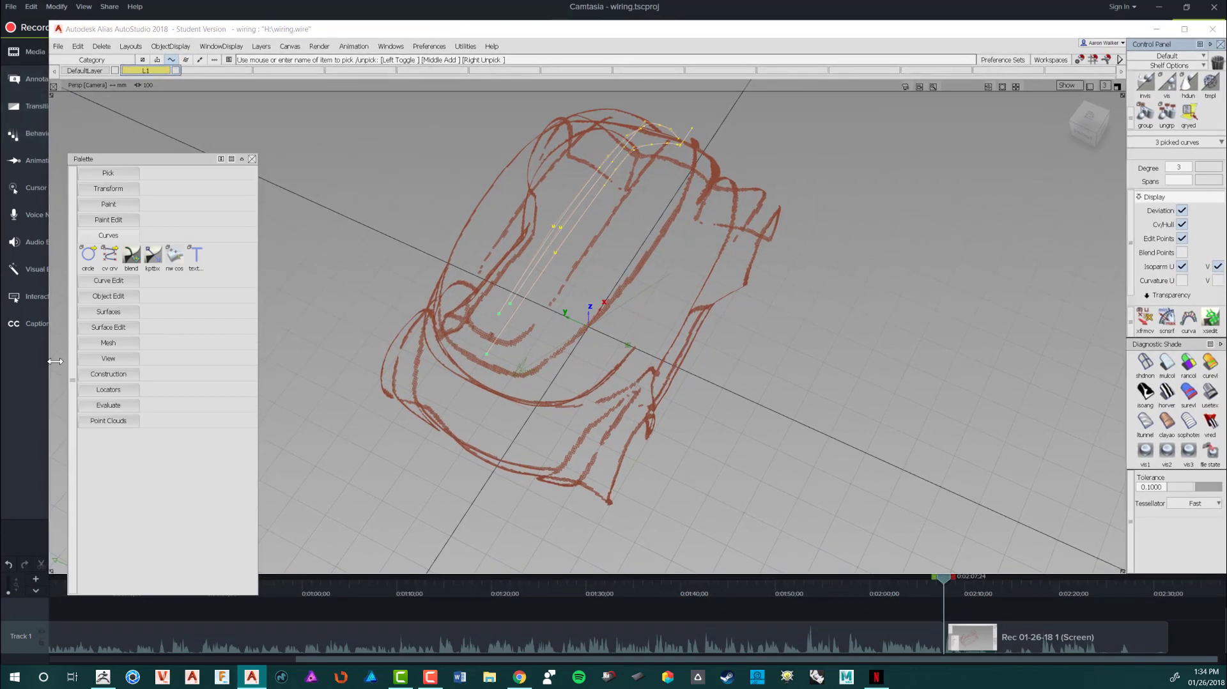
pyautogui.moveTo(55, 361); pyautogui.dragTo(2, 361)
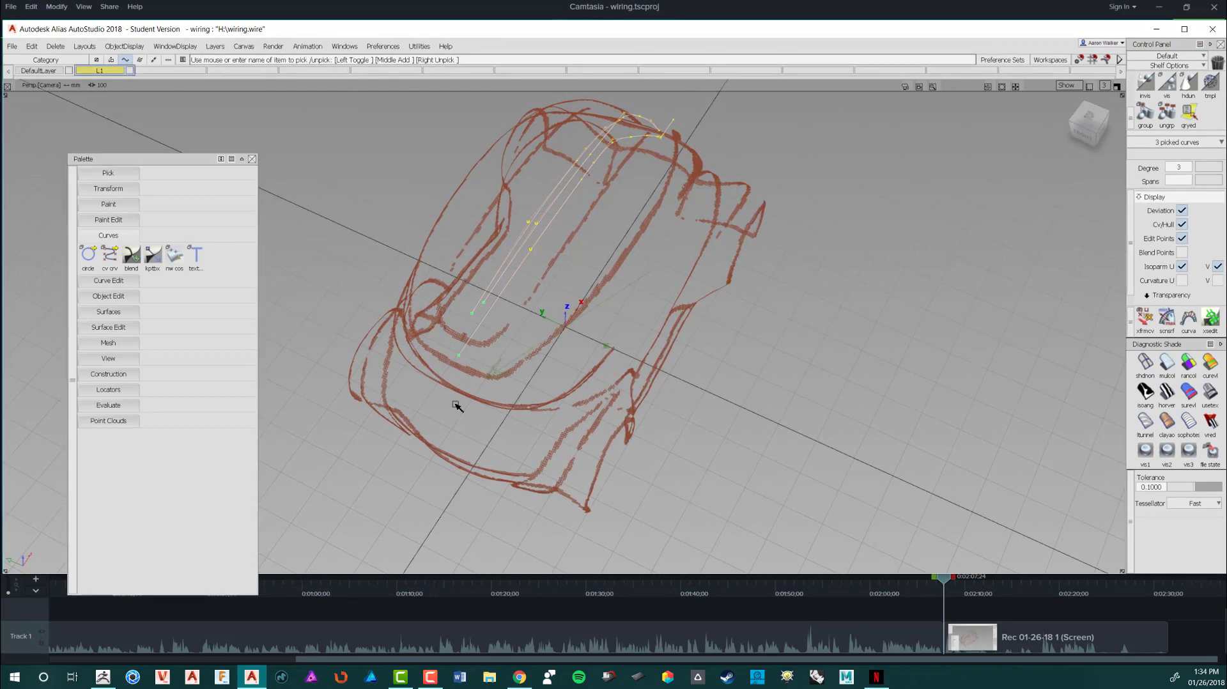
pyautogui.moveTo(561, 574); pyautogui.dragTo(572, 666)
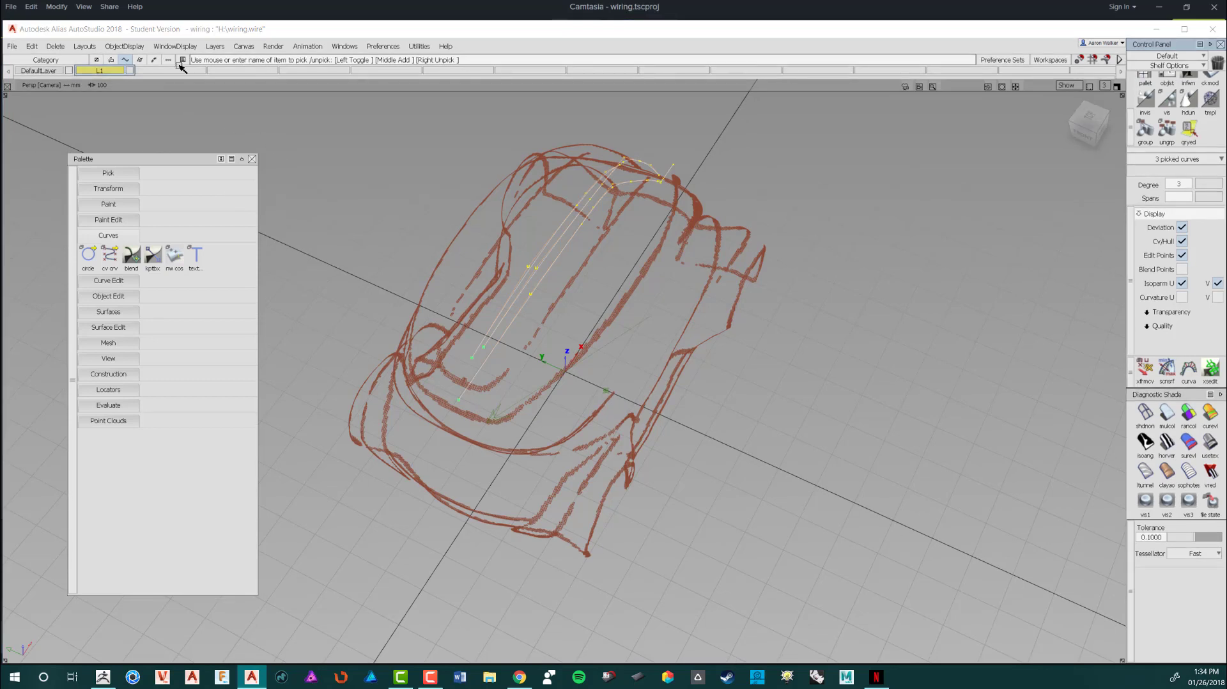
# Step: Assign the three picked curves to layer L1
pyautogui.click(220, 46)
pyautogui.moveTo(225, 90)
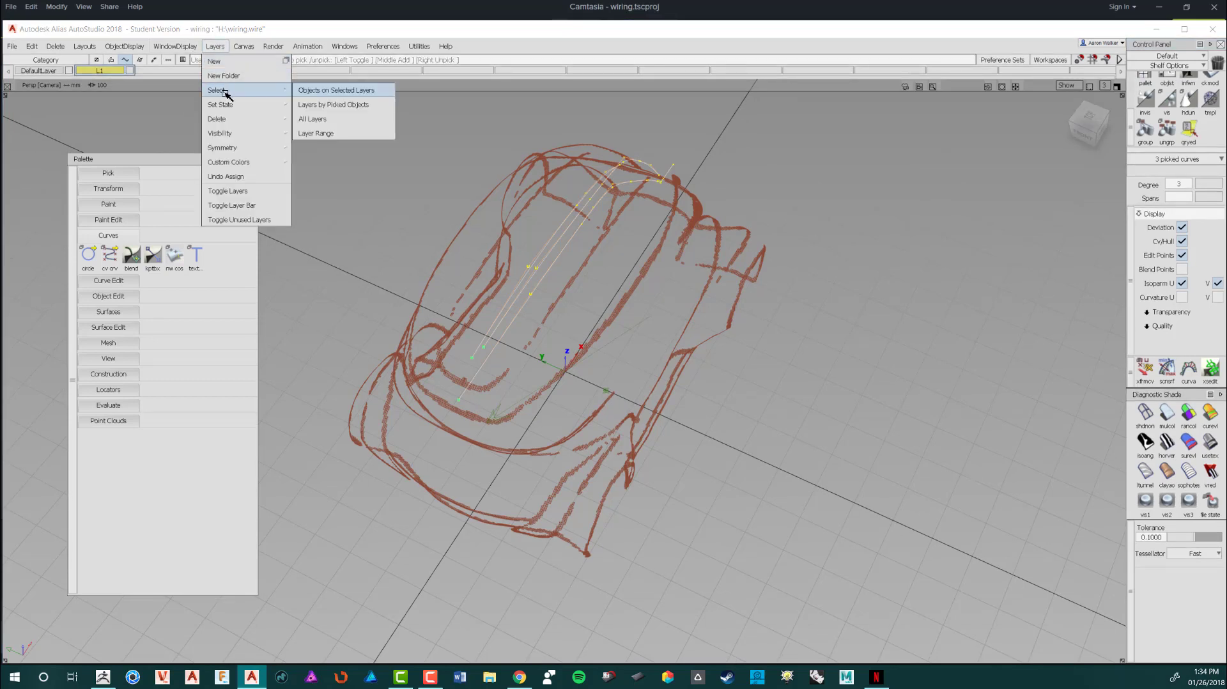
pyautogui.click(374, 194)
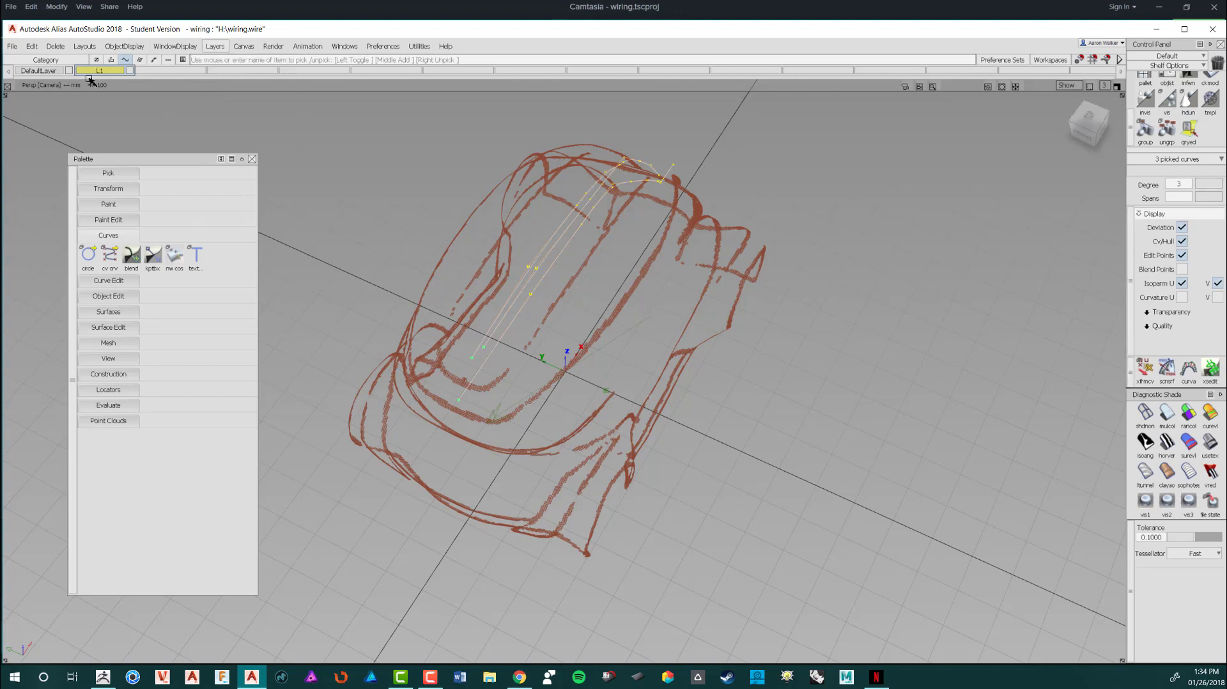
pyautogui.rightClick(111, 72)
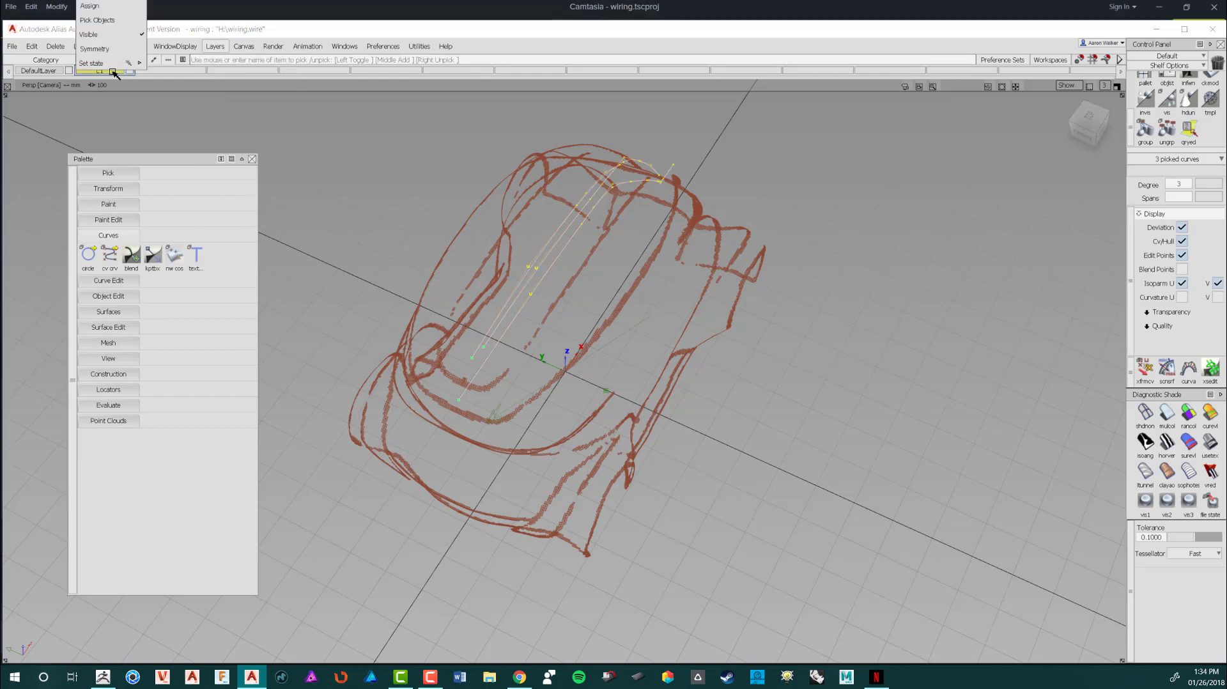
pyautogui.click(93, 7)
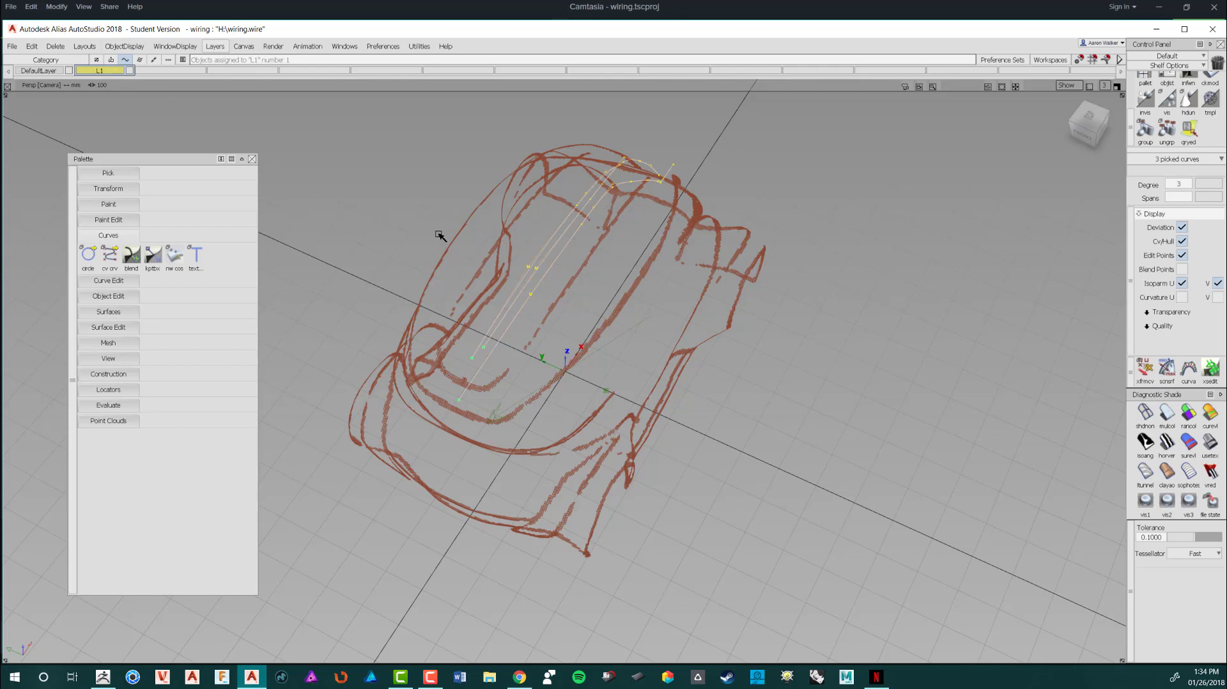
# Step: Clear the pick on the three traced curves
pyautogui.moveTo(440, 235)
pyautogui.keyDown('alt'); pyautogui.keyDown('shift'); pyautogui.mouseDown()
pyautogui.moveTo(411, 211)
pyautogui.moveTo(482, 225)
pyautogui.moveTo(458, 219)
pyautogui.moveTo(611, 445)
pyautogui.mouseUp(); pyautogui.keyUp('shift'); pyautogui.keyUp('alt')
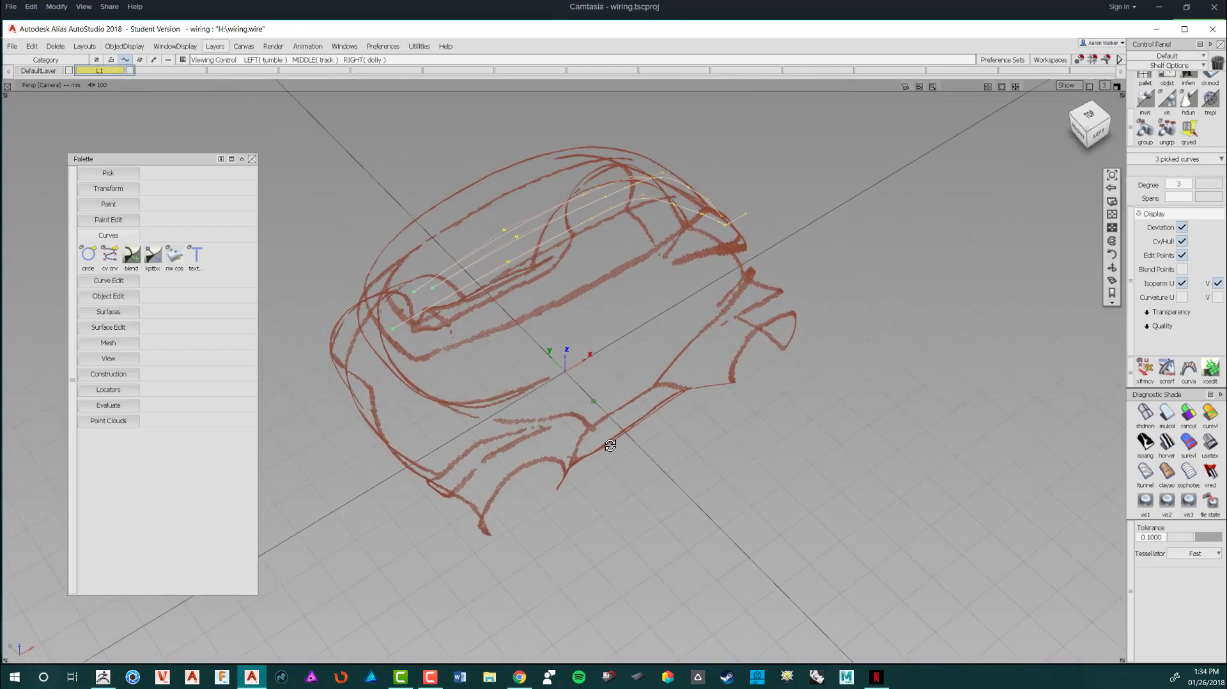
pyautogui.moveTo(471, 252)
pyautogui.keyDown('alt'); pyautogui.keyDown('shift'); pyautogui.mouseDown()
pyautogui.moveTo(467, 192)
pyautogui.moveTo(650, 206)
pyautogui.moveTo(642, 243)
pyautogui.mouseUp(); pyautogui.keyUp('shift'); pyautogui.keyUp('alt')
pyautogui.keyDown('ctrl'); pyautogui.keyDown('shift'); pyautogui.moveTo(584, 189); pyautogui.dragTo(580, 157); pyautogui.keyUp('shift'); pyautogui.keyUp('ctrl')
pyautogui.keyDown('ctrl'); pyautogui.keyDown('shift'); pyautogui.moveTo(581, 185); pyautogui.dragTo(581, 185); pyautogui.keyUp('shift'); pyautogui.keyUp('ctrl')
pyautogui.click(612, 187)
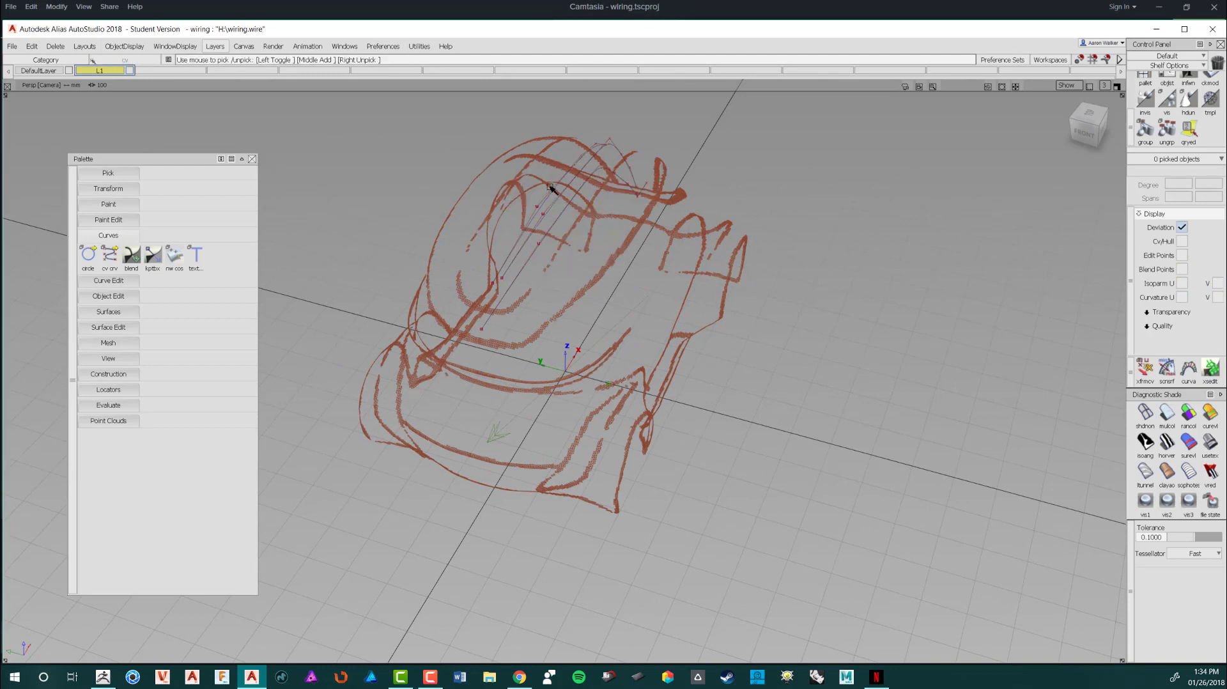
# Step: Pick the short roof curve and move it sideways off the centreline onto the inner roof feature line
pyautogui.keyDown('alt'); pyautogui.keyDown('shift'); pyautogui.moveTo(557, 195); pyautogui.dragTo(567, 213); pyautogui.keyUp('shift'); pyautogui.keyUp('alt')
pyautogui.keyDown('ctrl'); pyautogui.keyDown('shift'); pyautogui.click(567, 219); pyautogui.keyUp('shift'); pyautogui.keyUp('ctrl')
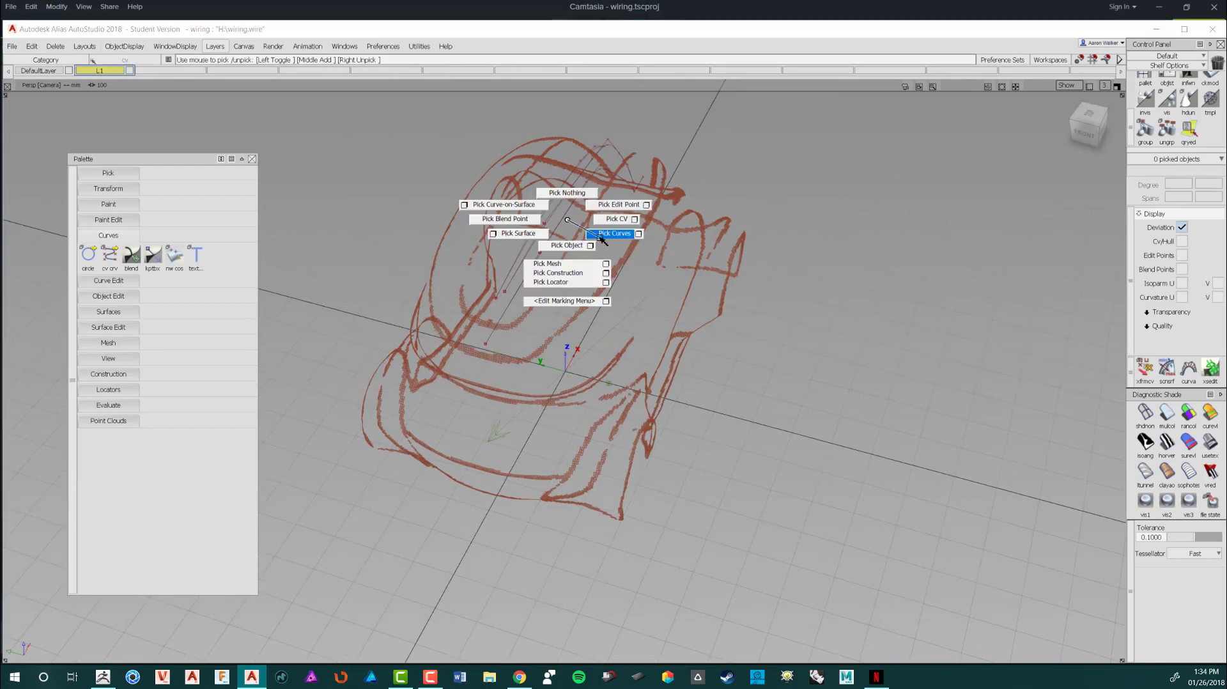
pyautogui.click(602, 236)
pyautogui.click(551, 211)
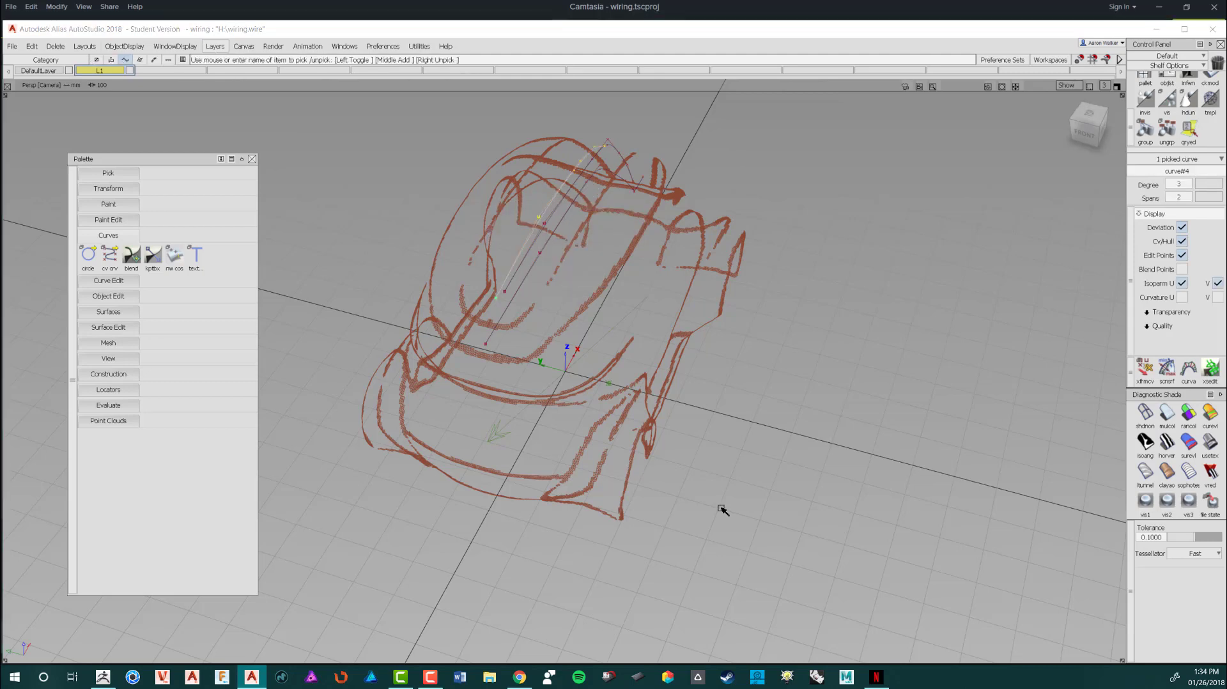
pyautogui.keyDown('alt'); pyautogui.keyDown('shift'); pyautogui.moveTo(588, 206); pyautogui.dragTo(601, 280); pyautogui.keyUp('shift'); pyautogui.keyUp('alt')
pyautogui.moveTo(599, 280); pyautogui.dragTo(641, 307, button='middle')
# Step: Pick the long roof-edge curve and move it sideways out to the outer roof-edge feature line
pyautogui.moveTo(642, 307)
pyautogui.keyDown('alt'); pyautogui.keyDown('shift'); pyautogui.mouseDown()
pyautogui.moveTo(537, 350)
pyautogui.moveTo(490, 251)
pyautogui.moveTo(337, 241)
pyautogui.moveTo(479, 314)
pyautogui.moveTo(512, 200)
pyautogui.moveTo(591, 295)
pyautogui.moveTo(561, 186)
pyautogui.moveTo(609, 218)
pyautogui.moveTo(630, 315)
pyautogui.mouseUp(); pyautogui.keyUp('shift'); pyautogui.keyUp('alt')
pyautogui.click(578, 235)
pyautogui.moveTo(626, 268); pyautogui.dragTo(693, 352, button='middle')
pyautogui.moveTo(717, 375)
pyautogui.keyDown('alt'); pyautogui.keyDown('shift'); pyautogui.mouseDown()
pyautogui.moveTo(468, 189)
pyautogui.moveTo(405, 307)
pyautogui.moveTo(498, 342)
pyautogui.moveTo(519, 301)
pyautogui.moveTo(534, 345)
pyautogui.moveTo(520, 348)
pyautogui.mouseUp(); pyautogui.keyUp('shift'); pyautogui.keyUp('alt')
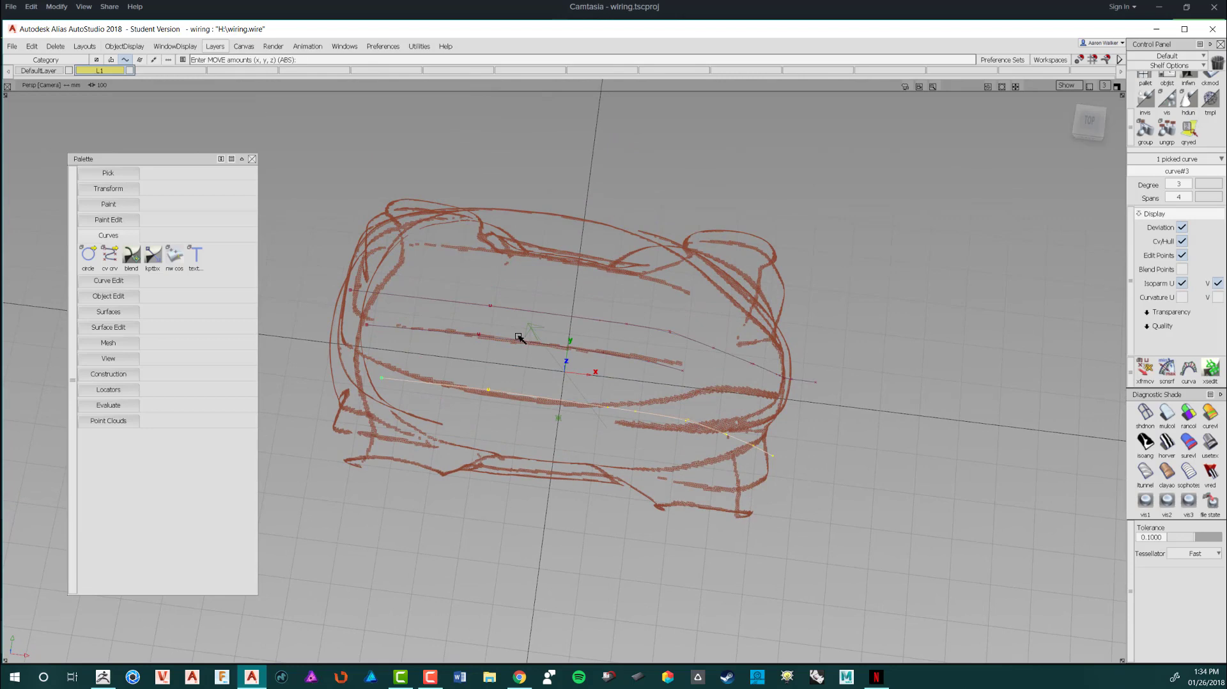
# Step: Switch to picking CVs and move the roof-edge curve's rear CVs one by one toward its feature line in the perspective view
pyautogui.moveTo(589, 370)
pyautogui.keyDown('alt'); pyautogui.keyDown('shift'); pyautogui.mouseDown()
pyautogui.moveTo(701, 638)
pyautogui.moveTo(501, 417)
pyautogui.moveTo(566, 396)
pyautogui.moveTo(626, 458)
pyautogui.moveTo(664, 463)
pyautogui.moveTo(625, 446)
pyautogui.mouseUp(); pyautogui.keyUp('shift'); pyautogui.keyUp('alt')
pyautogui.press('Escape')
pyautogui.click(652, 449)
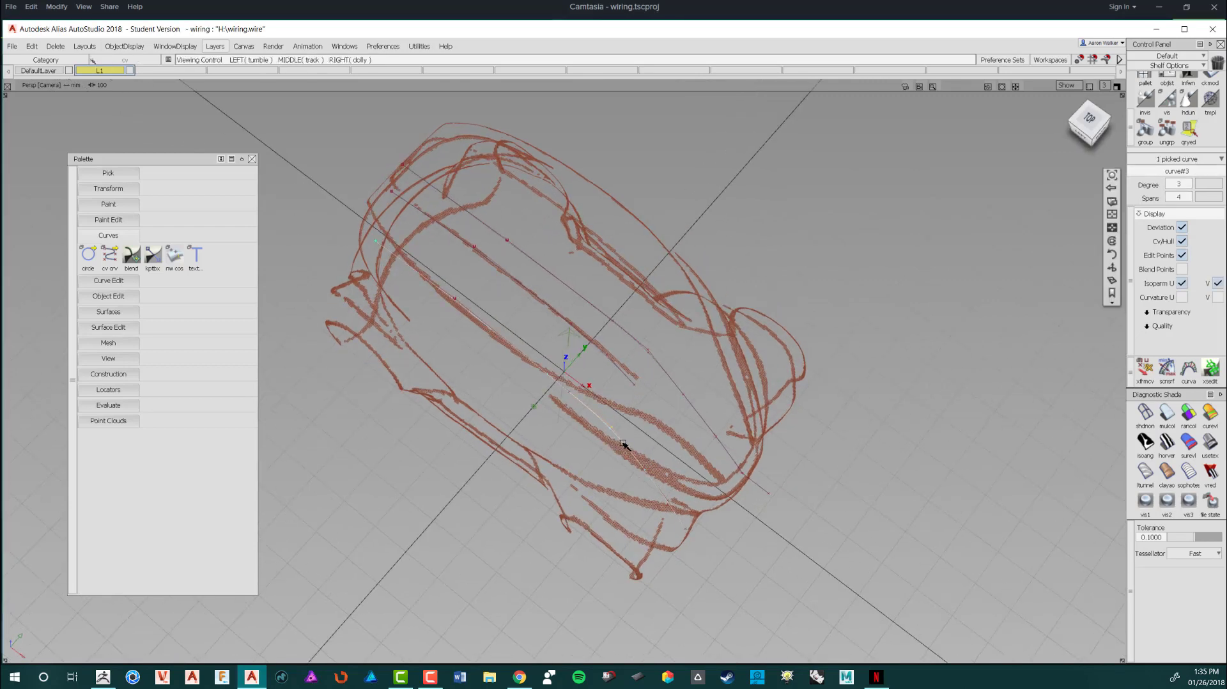
pyautogui.keyDown('ctrl'); pyautogui.keyDown('shift'); pyautogui.moveTo(638, 446); pyautogui.dragTo(644, 427, button='middle'); pyautogui.keyUp('shift'); pyautogui.keyUp('ctrl')
pyautogui.keyDown('alt'); pyautogui.keyDown('shift'); pyautogui.moveTo(647, 427); pyautogui.dragTo(792, 352, button='right'); pyautogui.keyUp('shift'); pyautogui.keyUp('alt')
pyautogui.keyDown('ctrl'); pyautogui.keyDown('shift'); pyautogui.moveTo(661, 435); pyautogui.dragTo(660, 359, button='middle'); pyautogui.keyUp('shift'); pyautogui.keyUp('ctrl')
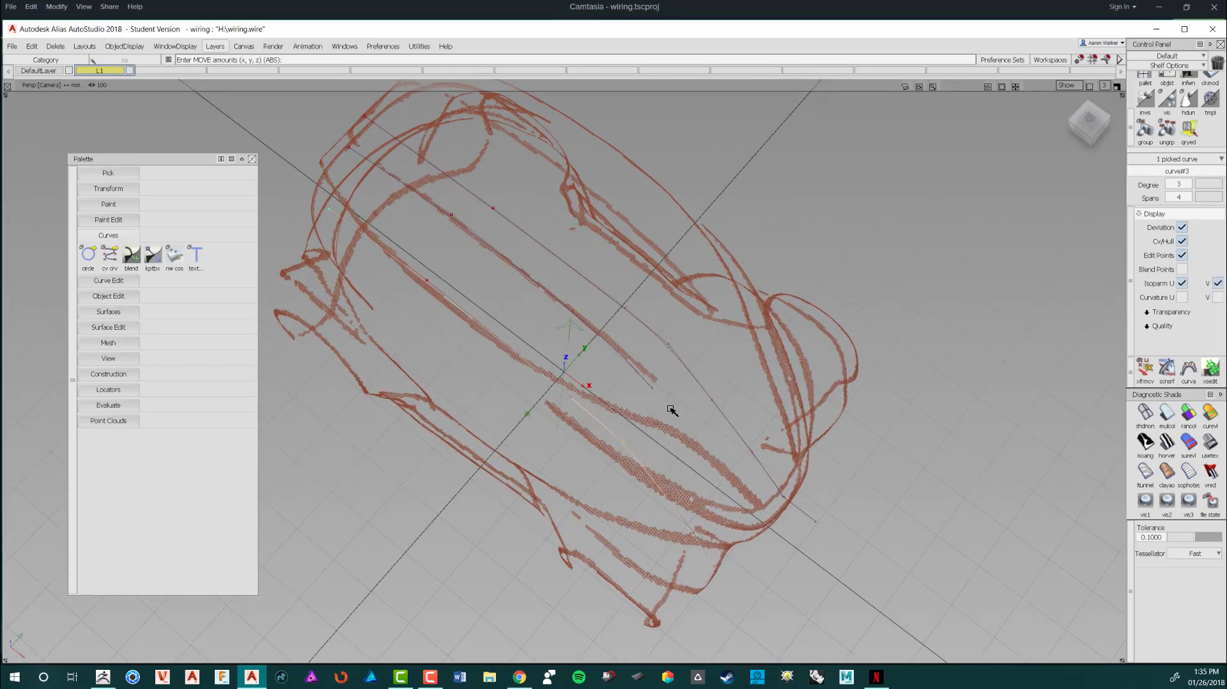
pyautogui.keyDown('alt'); pyautogui.keyDown('shift'); pyautogui.moveTo(670, 411); pyautogui.dragTo(674, 429, button='right'); pyautogui.keyUp('shift'); pyautogui.keyUp('alt')
pyautogui.moveTo(690, 423); pyautogui.dragTo(697, 420, button='middle')
pyautogui.moveTo(662, 494)
pyautogui.mouseDown(button='middle')
pyautogui.moveTo(671, 481)
pyautogui.moveTo(660, 487)
pyautogui.mouseUp(button='middle')
pyautogui.keyDown('alt'); pyautogui.keyDown('shift'); pyautogui.moveTo(660, 487); pyautogui.dragTo(667, 493, button='right'); pyautogui.keyUp('shift'); pyautogui.keyUp('alt')
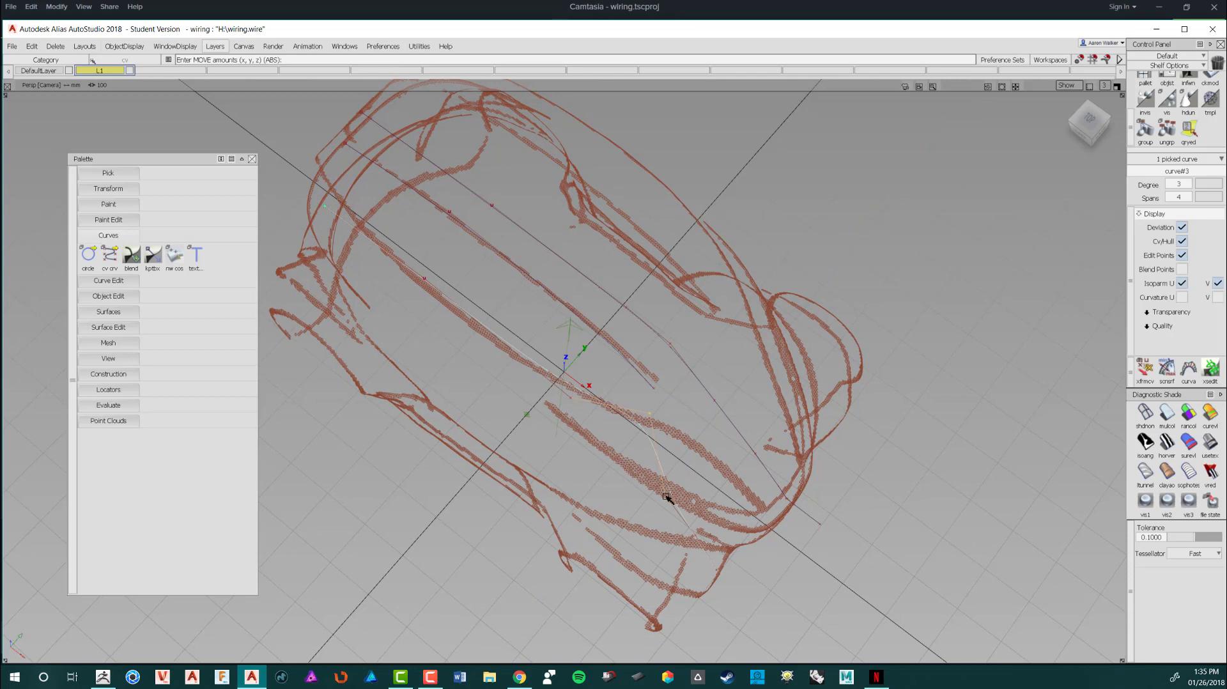
pyautogui.moveTo(684, 489); pyautogui.dragTo(714, 534, button='middle')
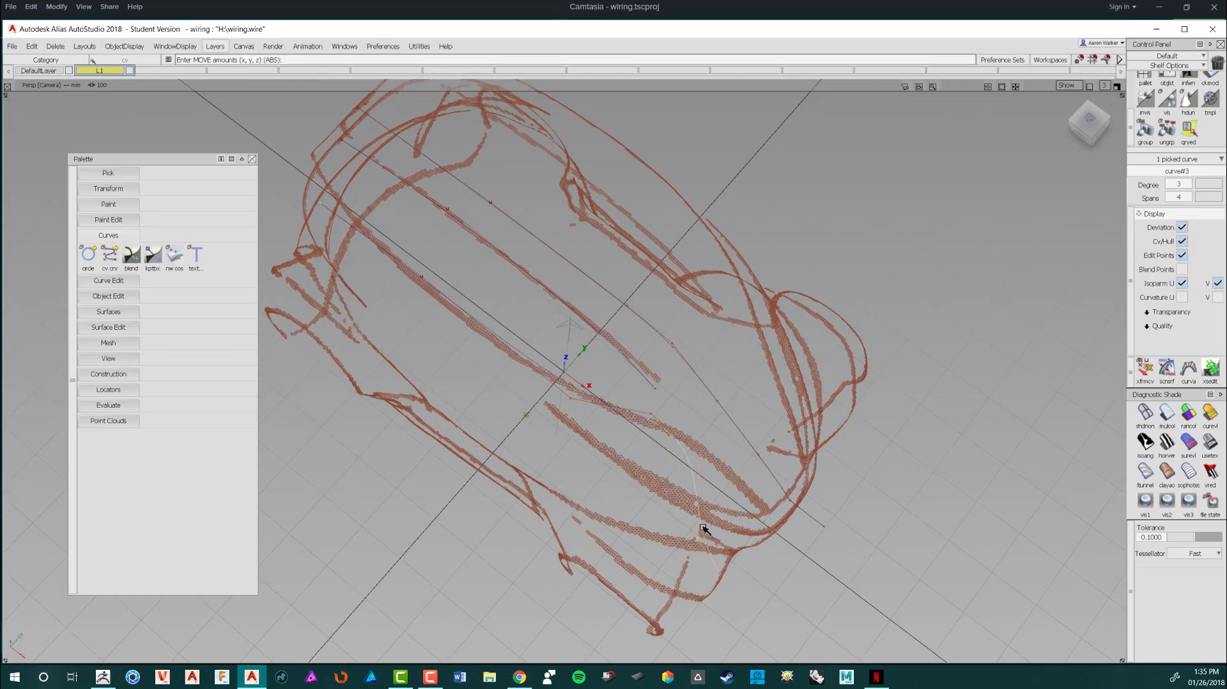
# Step: In the top view, shift the roof-edge curve's rear CVs crosswise so its tail follows the inward-sweeping feature line
pyautogui.press('F5')
pyautogui.keyDown('alt'); pyautogui.keyDown('shift'); pyautogui.moveTo(711, 461); pyautogui.dragTo(696, 435, button='right'); pyautogui.keyUp('shift'); pyautogui.keyUp('alt')
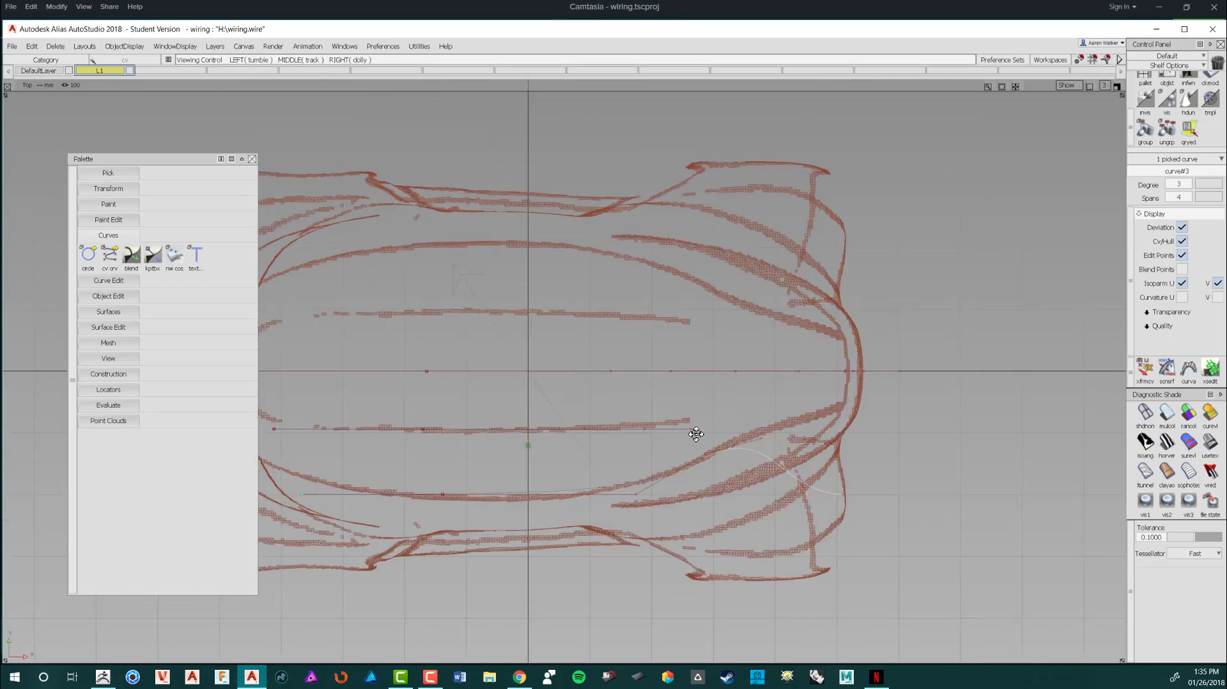
pyautogui.keyDown('alt'); pyautogui.keyDown('shift'); pyautogui.moveTo(696, 435); pyautogui.dragTo(578, 332, button='middle'); pyautogui.keyUp('shift'); pyautogui.keyUp('alt')
pyautogui.keyDown('alt'); pyautogui.keyDown('shift'); pyautogui.moveTo(578, 332); pyautogui.dragTo(690, 476, button='right'); pyautogui.keyUp('shift'); pyautogui.keyUp('alt')
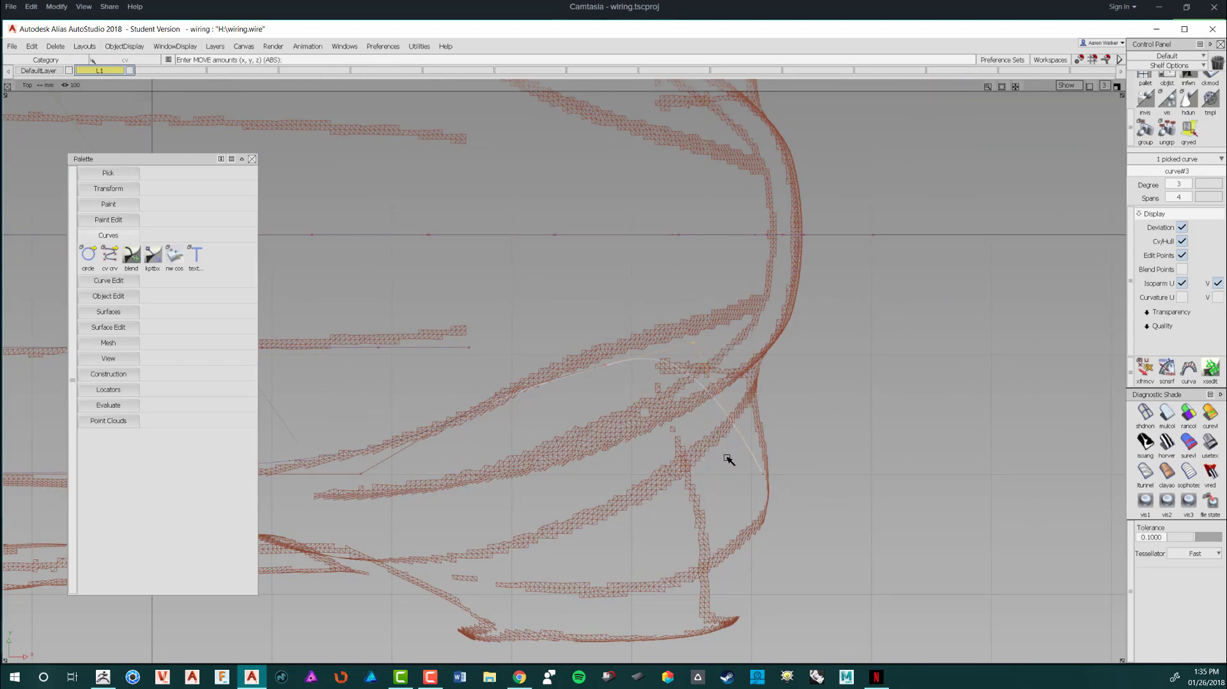
pyautogui.moveTo(793, 505); pyautogui.dragTo(771, 333, button='right')
pyautogui.click(695, 344)
pyautogui.moveTo(714, 415); pyautogui.dragTo(709, 396, button='right')
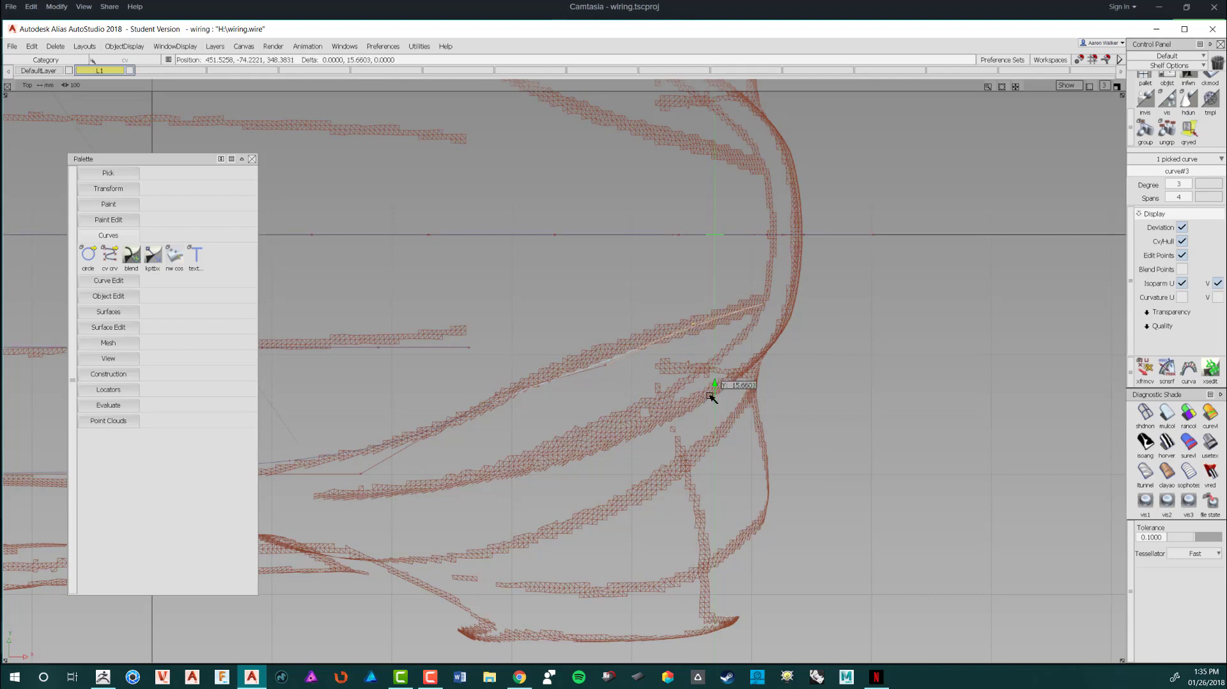
pyautogui.moveTo(637, 409); pyautogui.dragTo(634, 401, button='right')
# Step: Move the floating tool palette off the front part of the car's feature lines
pyautogui.keyDown('alt'); pyautogui.keyDown('shift'); pyautogui.moveTo(422, 449); pyautogui.dragTo(567, 426, button='middle'); pyautogui.keyUp('shift'); pyautogui.keyUp('alt')
pyautogui.keyDown('alt'); pyautogui.keyDown('shift'); pyautogui.moveTo(568, 427); pyautogui.dragTo(559, 421, button='right'); pyautogui.keyUp('shift'); pyautogui.keyUp('alt')
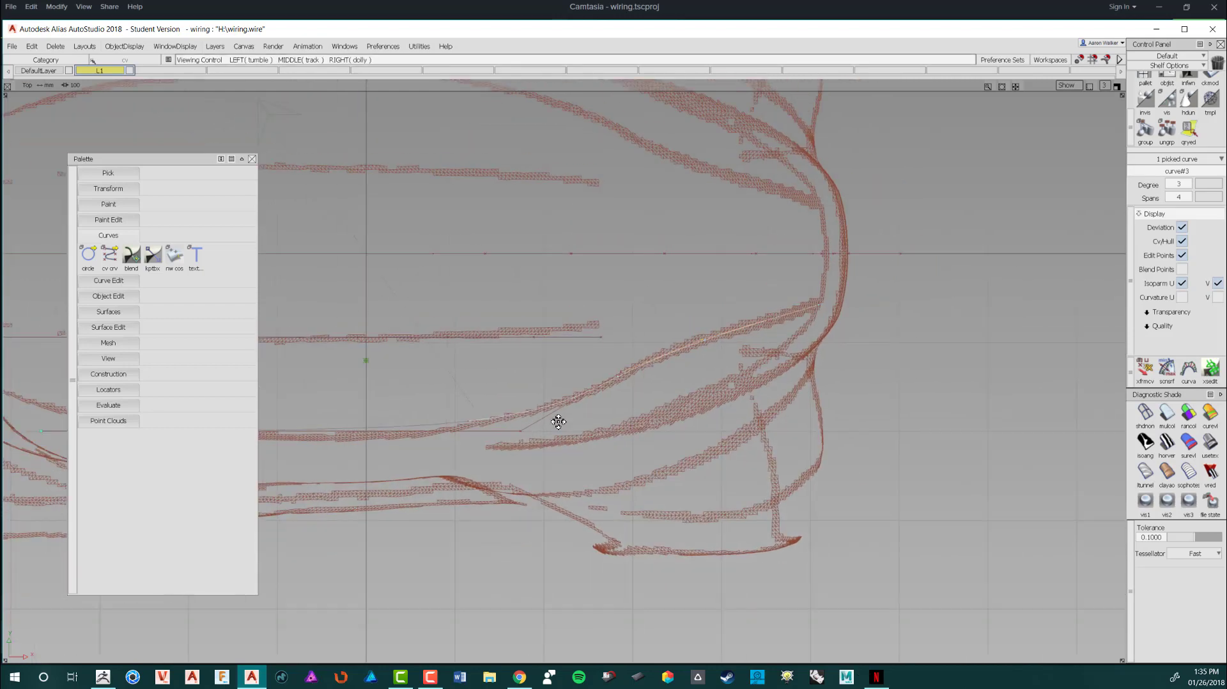
pyautogui.keyDown('alt'); pyautogui.keyDown('shift'); pyautogui.moveTo(559, 422); pyautogui.dragTo(635, 402, button='middle'); pyautogui.keyUp('shift'); pyautogui.keyUp('alt')
pyautogui.scroll(1, 547, 402)
pyautogui.keyDown('alt'); pyautogui.keyDown('shift'); pyautogui.moveTo(557, 455); pyautogui.dragTo(494, 428, button='right'); pyautogui.keyUp('shift'); pyautogui.keyUp('alt')
pyautogui.keyDown('alt'); pyautogui.keyDown('shift'); pyautogui.moveTo(495, 429); pyautogui.dragTo(556, 417, button='middle'); pyautogui.keyUp('shift'); pyautogui.keyUp('alt')
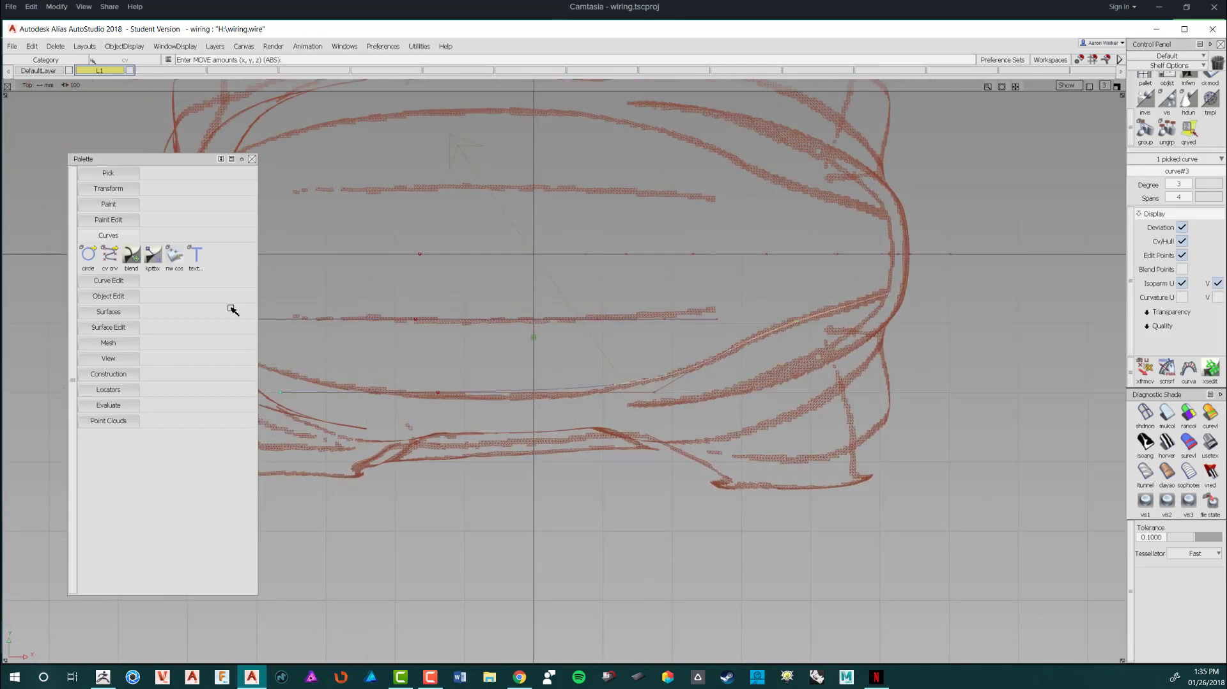
pyautogui.moveTo(190, 165); pyautogui.dragTo(131, 351)
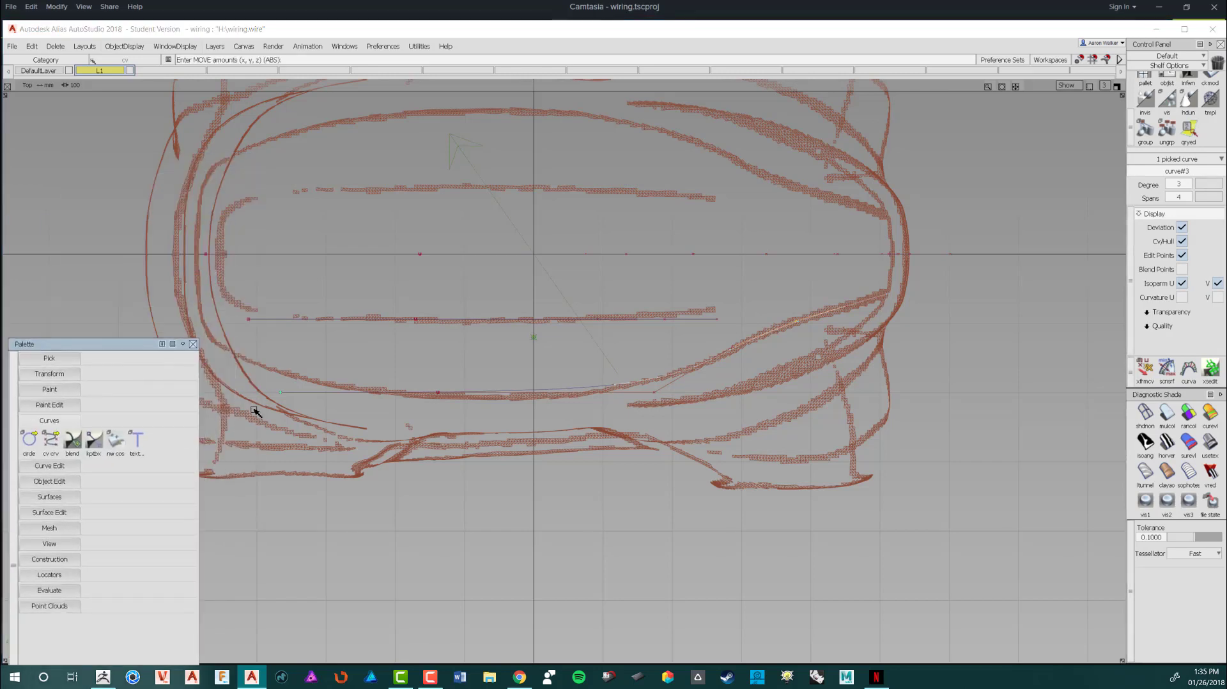
# Step: Adjust the roof-edge curve's front and middle CVs crosswise to match the feature line in the top view
pyautogui.click(281, 387)
pyautogui.moveTo(320, 464); pyautogui.dragTo(322, 443, button='right')
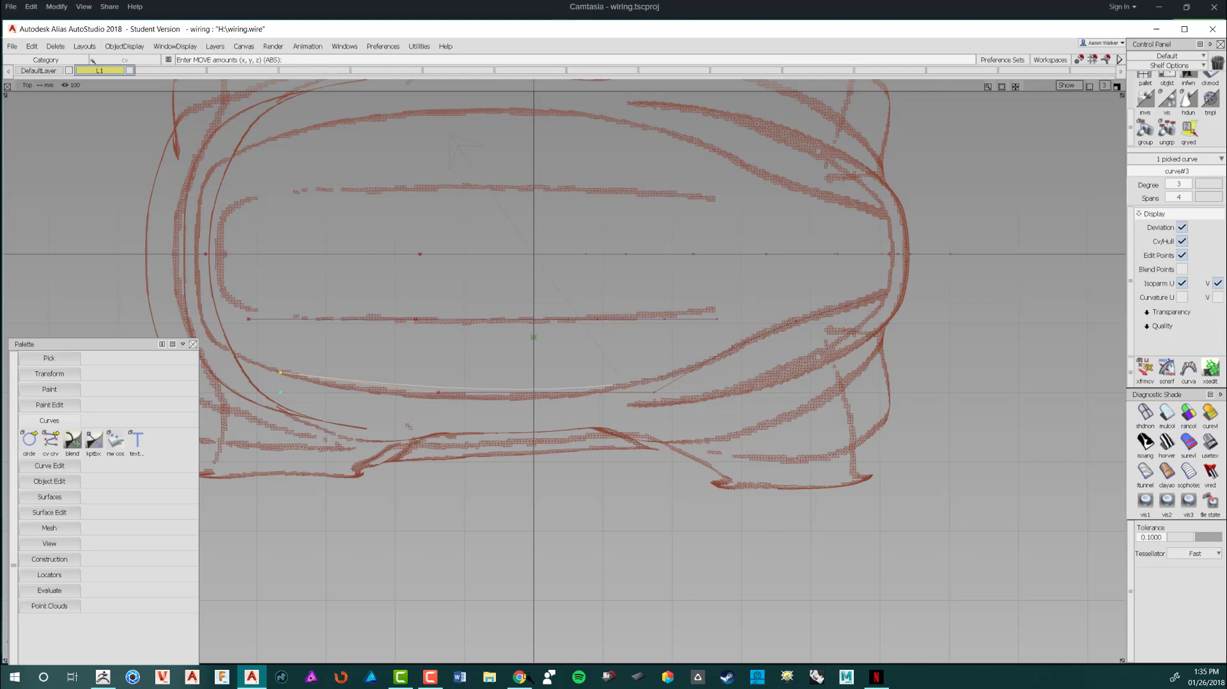
pyautogui.moveTo(455, 425); pyautogui.dragTo(461, 446, button='right')
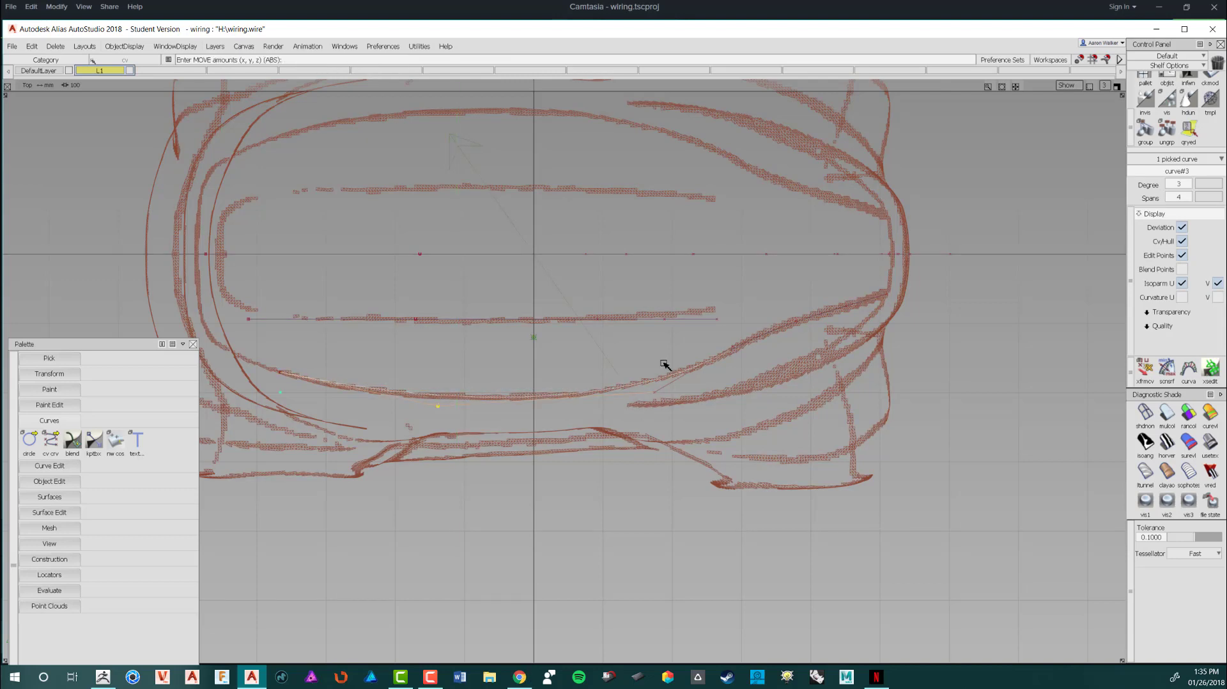
pyautogui.click(652, 393)
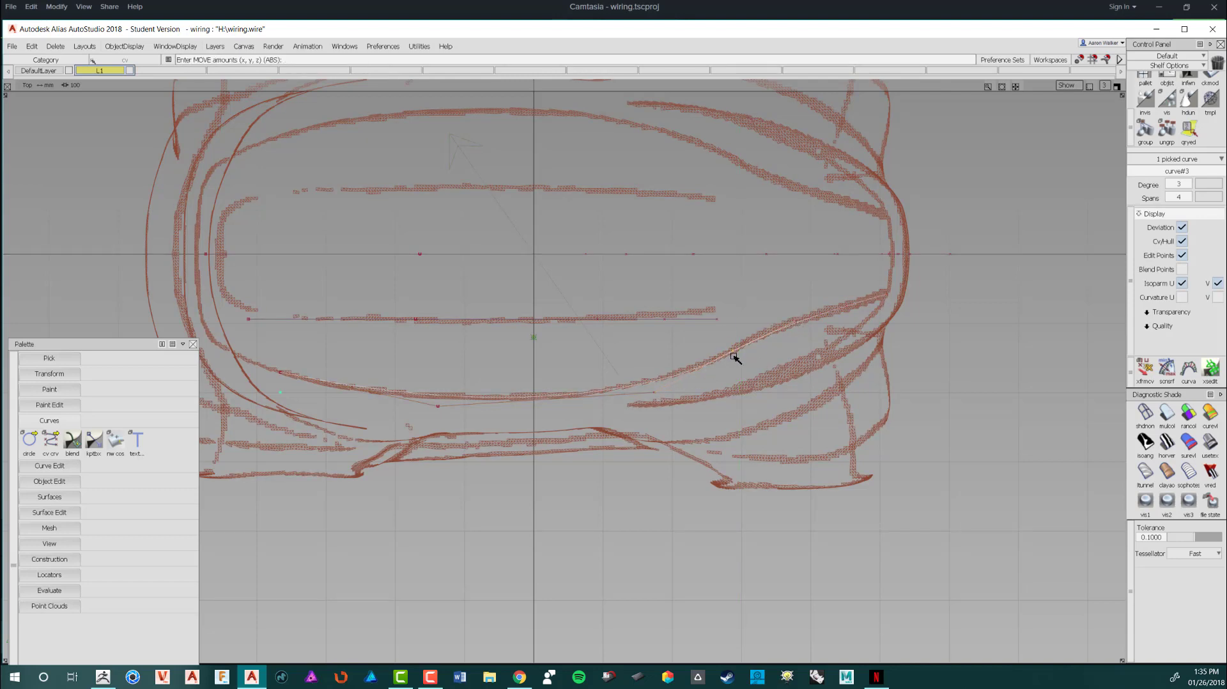
# Step: Clear the pick and move the short roof curve's rear end CV about 9 mm inward onto its feature line
pyautogui.keyDown('alt'); pyautogui.keyDown('shift'); pyautogui.moveTo(660, 396); pyautogui.dragTo(741, 347, button='right'); pyautogui.keyUp('shift'); pyautogui.keyUp('alt')
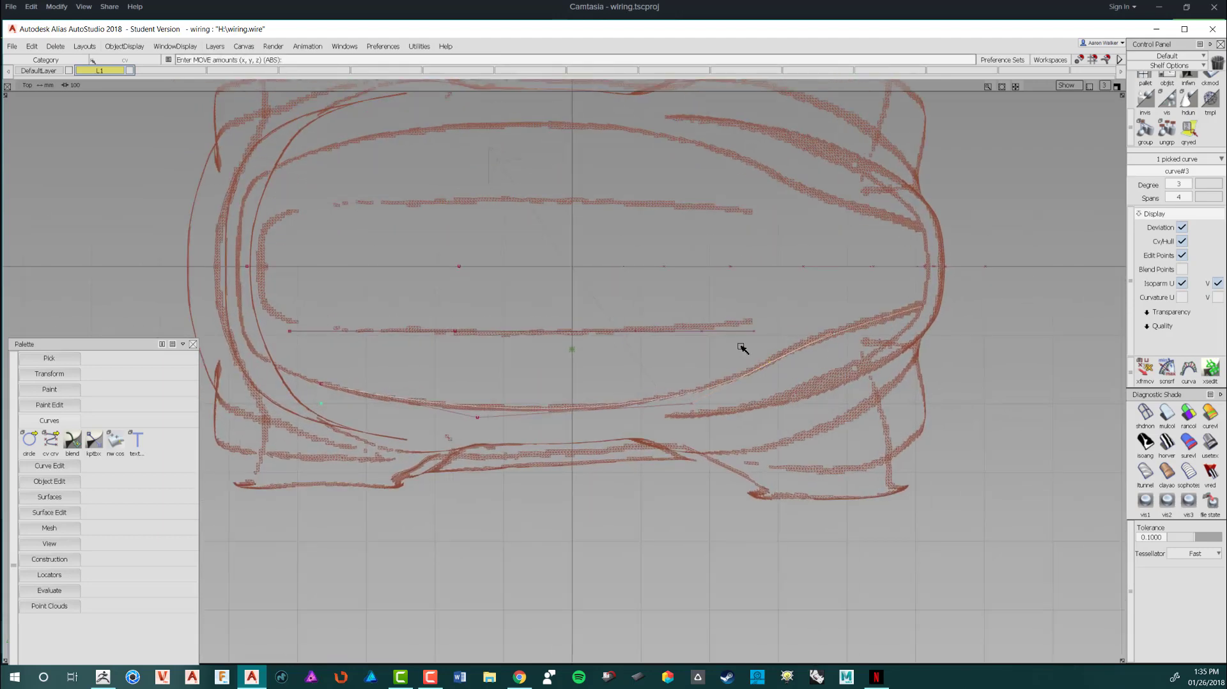
pyautogui.moveTo(739, 324)
pyautogui.mouseDown()
pyautogui.moveTo(761, 343)
pyautogui.moveTo(759, 308)
pyautogui.mouseUp()
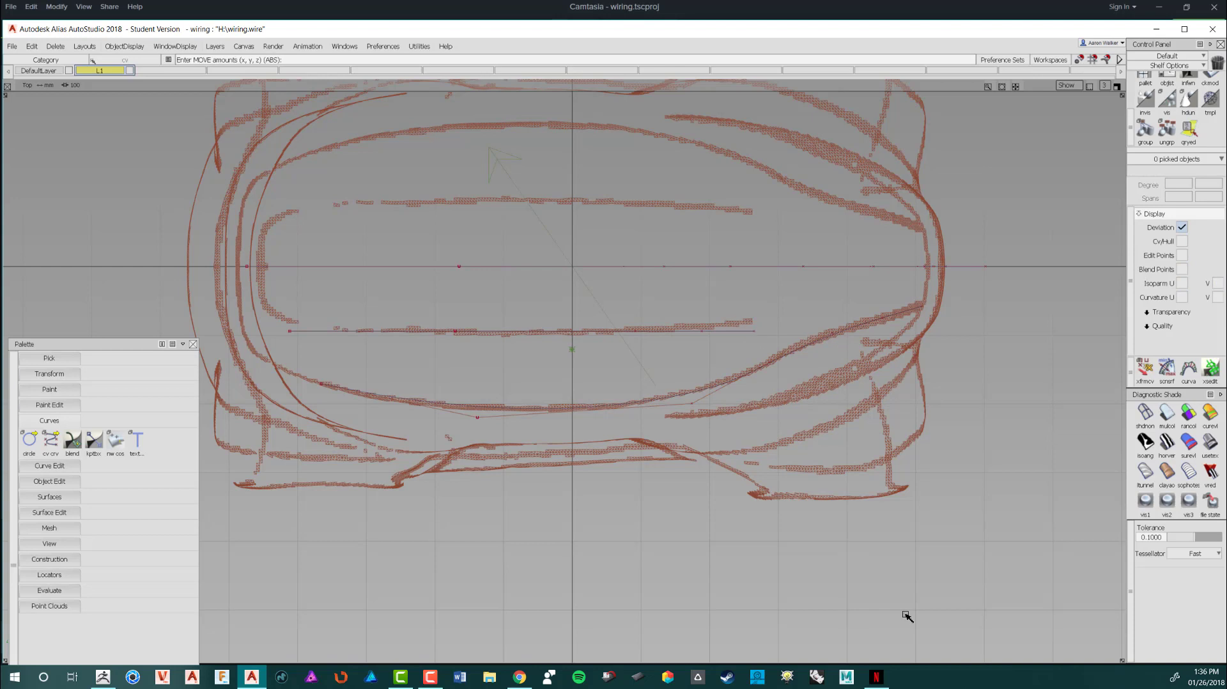
pyautogui.keyDown('ctrl'); pyautogui.keyDown('shift'); pyautogui.moveTo(755, 333); pyautogui.dragTo(792, 349, button='right'); pyautogui.keyUp('shift'); pyautogui.keyUp('ctrl')
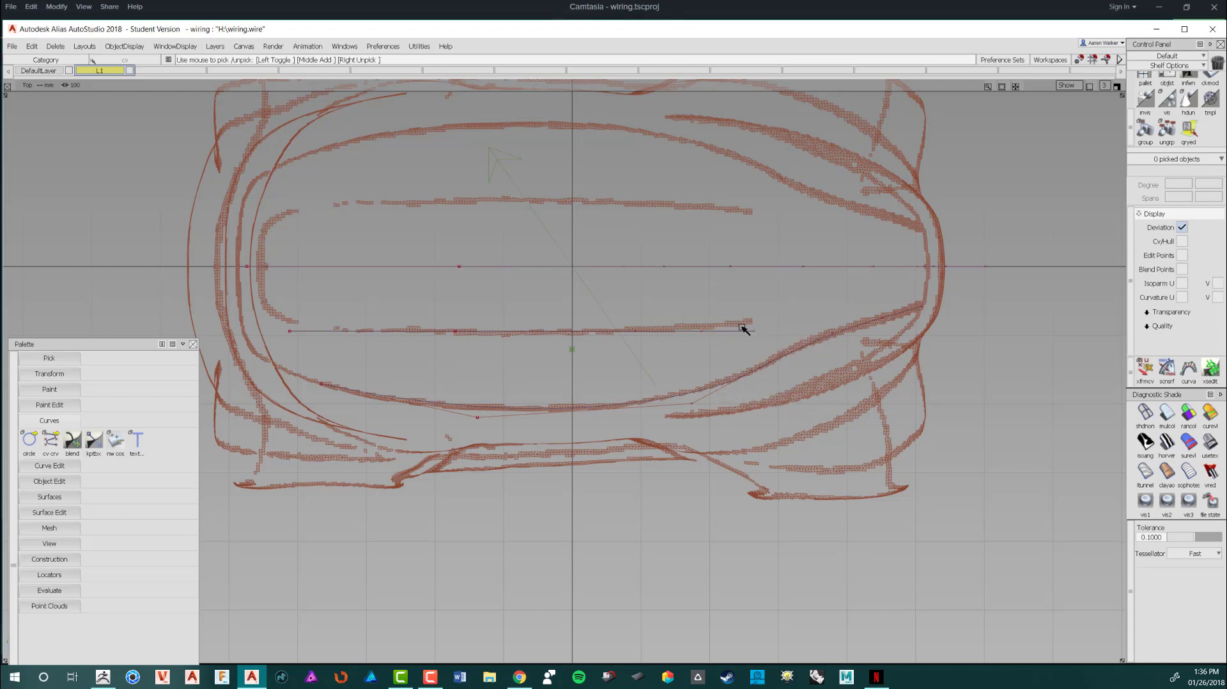
pyautogui.click(926, 580)
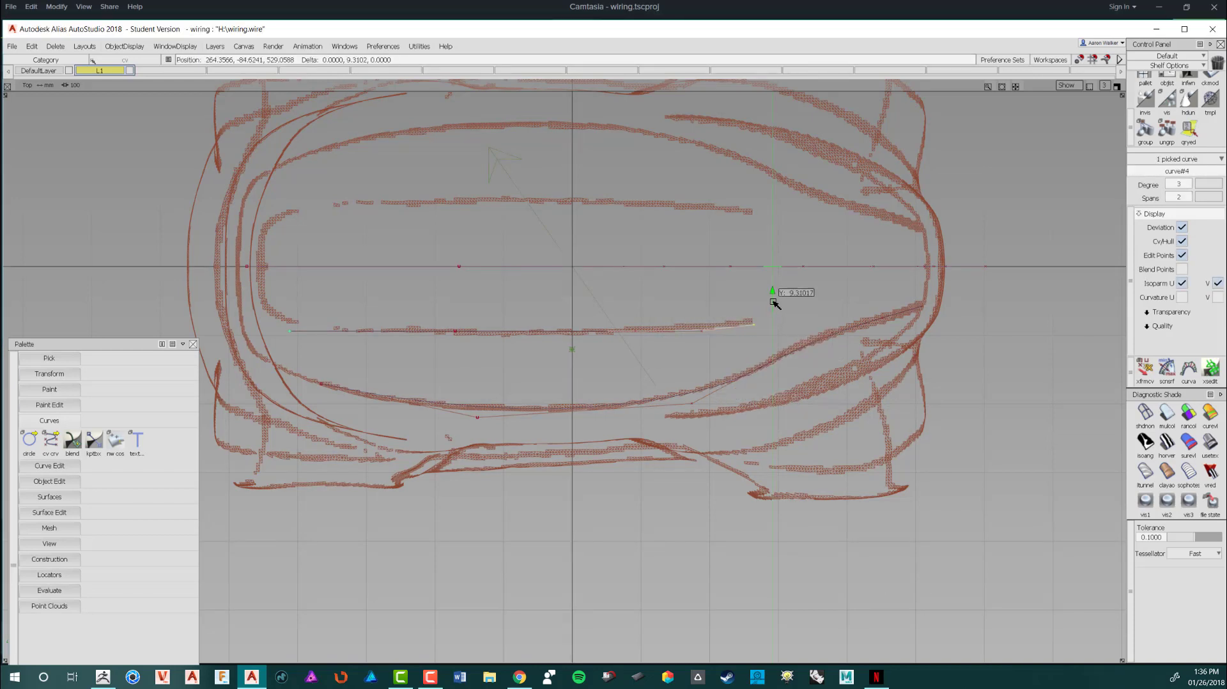
pyautogui.moveTo(773, 303); pyautogui.dragTo(773, 300, button='right')
pyautogui.click(702, 332)
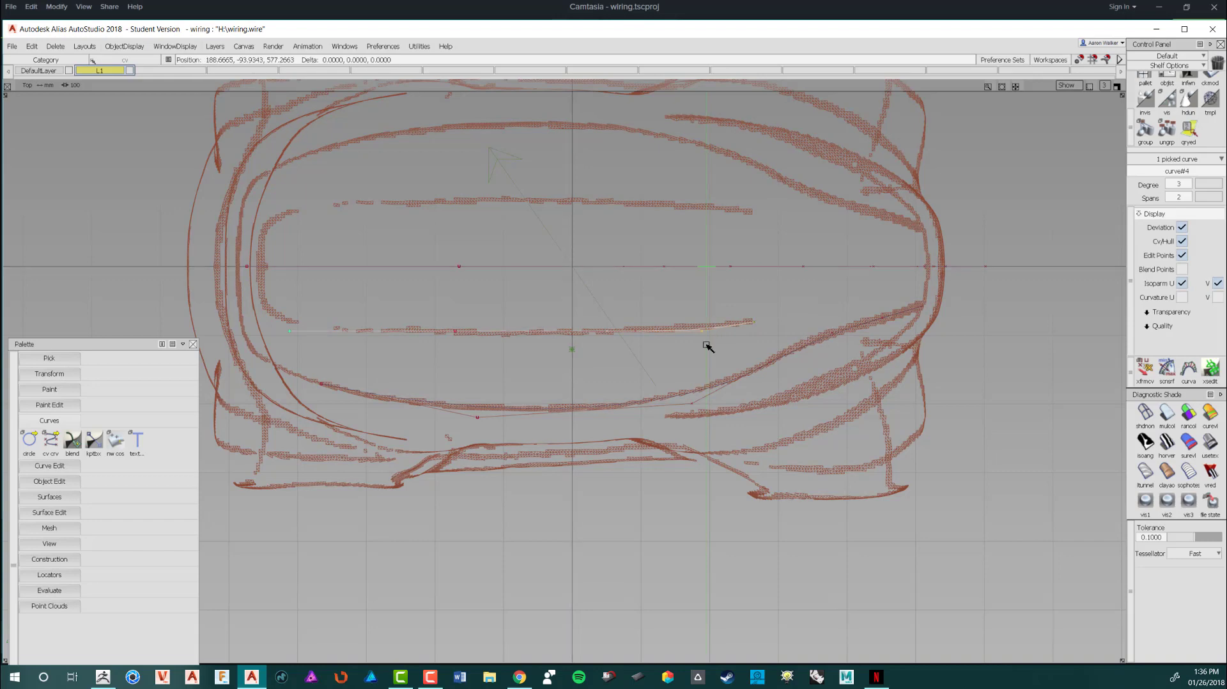
pyautogui.moveTo(706, 342); pyautogui.dragTo(705, 341, button='right')
# Step: Move the short roof curve's front end CV inward onto the end of the roof feature line
pyautogui.keyDown('ctrl'); pyautogui.keyDown('shift'); pyautogui.moveTo(418, 340); pyautogui.dragTo(410, 313); pyautogui.keyUp('shift'); pyautogui.keyUp('ctrl')
pyautogui.keyDown('ctrl'); pyautogui.keyDown('shift'); pyautogui.moveTo(404, 331); pyautogui.dragTo(435, 335); pyautogui.keyUp('shift'); pyautogui.keyUp('ctrl')
pyautogui.click(290, 333)
pyautogui.keyDown('ctrl'); pyautogui.keyDown('shift'); pyautogui.moveTo(300, 358); pyautogui.dragTo(389, 621); pyautogui.keyUp('shift'); pyautogui.keyUp('ctrl')
pyautogui.keyDown('alt'); pyautogui.keyDown('shift'); pyautogui.moveTo(320, 306); pyautogui.dragTo(343, 302, button='right'); pyautogui.keyUp('shift'); pyautogui.keyUp('alt')
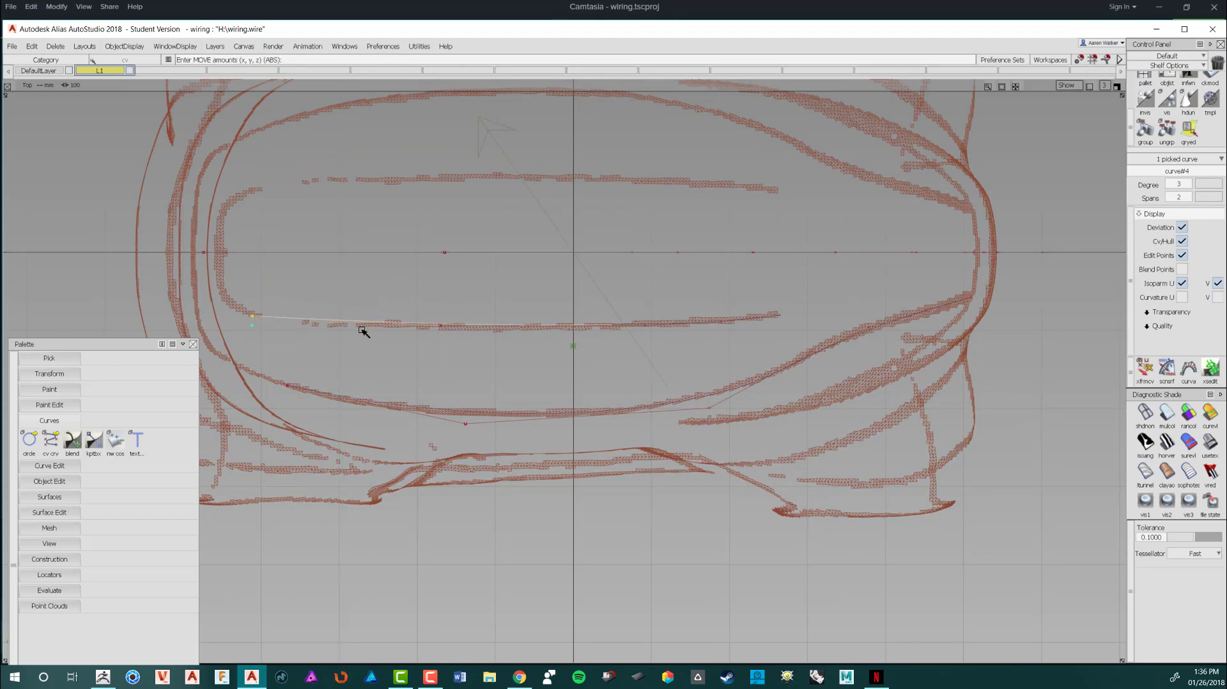
# Step: Shift the short roof curve's middle CV slightly outward to match the feature line, and clear the pick
pyautogui.keyDown('ctrl'); pyautogui.keyDown('shift'); pyautogui.moveTo(500, 352); pyautogui.dragTo(465, 351); pyautogui.keyUp('shift'); pyautogui.keyUp('ctrl')
pyautogui.keyDown('ctrl'); pyautogui.keyDown('shift'); pyautogui.moveTo(466, 350); pyautogui.dragTo(470, 277); pyautogui.keyUp('shift'); pyautogui.keyUp('ctrl')
pyautogui.keyDown('alt'); pyautogui.keyDown('shift'); pyautogui.moveTo(471, 277); pyautogui.dragTo(493, 277, button='right'); pyautogui.keyUp('shift'); pyautogui.keyUp('alt')
pyautogui.moveTo(479, 278); pyautogui.dragTo(490, 322, button='right')
pyautogui.keyDown('alt'); pyautogui.keyDown('shift'); pyautogui.moveTo(490, 325); pyautogui.dragTo(433, 316, button='middle'); pyautogui.keyUp('shift'); pyautogui.keyUp('alt')
pyautogui.keyDown('alt'); pyautogui.keyDown('shift'); pyautogui.moveTo(432, 316); pyautogui.dragTo(526, 322, button='right'); pyautogui.keyUp('shift'); pyautogui.keyUp('alt')
pyautogui.keyDown('ctrl'); pyautogui.keyDown('shift'); pyautogui.moveTo(577, 349); pyautogui.dragTo(580, 334); pyautogui.keyUp('shift'); pyautogui.keyUp('ctrl')
pyautogui.moveTo(580, 334)
pyautogui.keyDown('alt'); pyautogui.keyDown('shift'); pyautogui.mouseDown(button='right')
pyautogui.moveTo(515, 296)
pyautogui.moveTo(534, 315)
pyautogui.mouseUp(button='right'); pyautogui.keyUp('shift'); pyautogui.keyUp('alt')
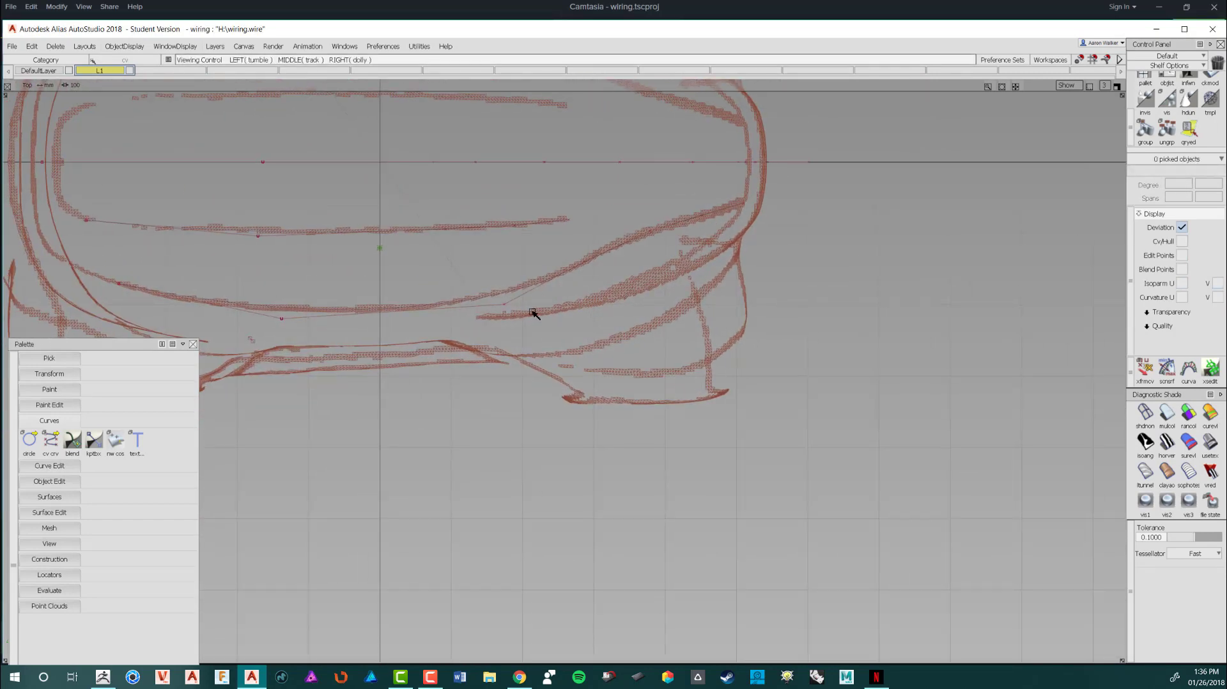
# Step: Return to the perspective view and turn on symmetry for layer L1
pyautogui.press('F8')
pyautogui.keyDown('alt'); pyautogui.keyDown('shift'); pyautogui.moveTo(528, 345); pyautogui.dragTo(490, 264); pyautogui.keyUp('shift'); pyautogui.keyUp('alt')
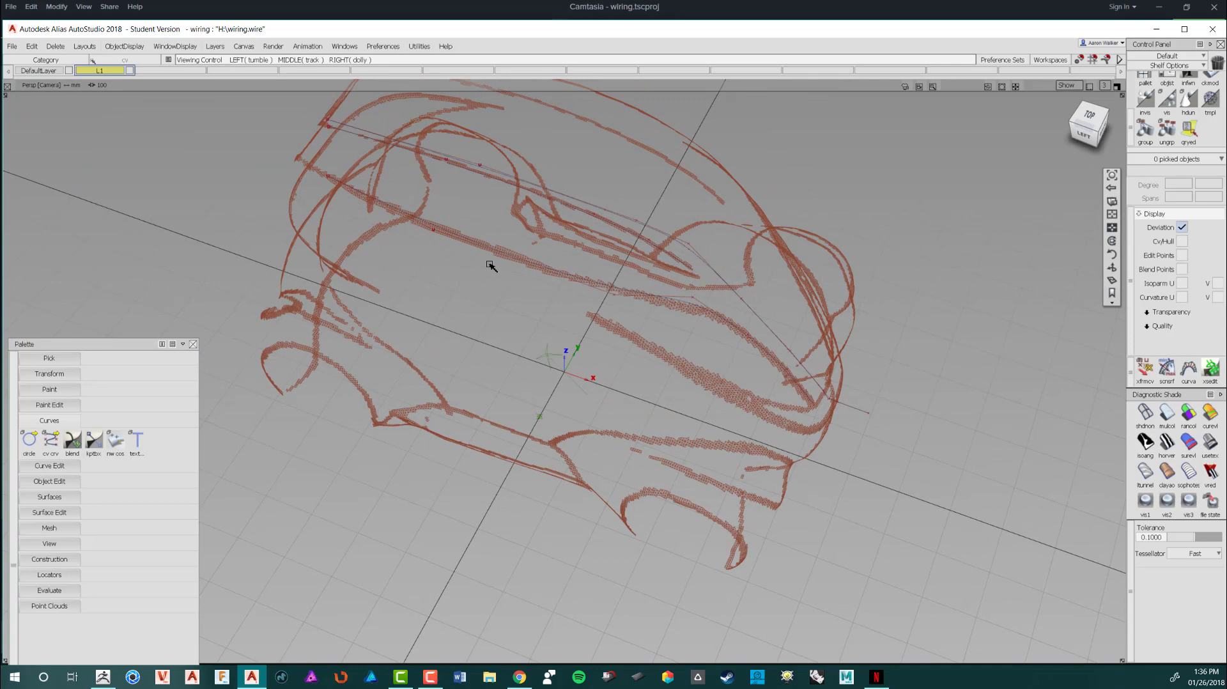
pyautogui.click(112, 70)
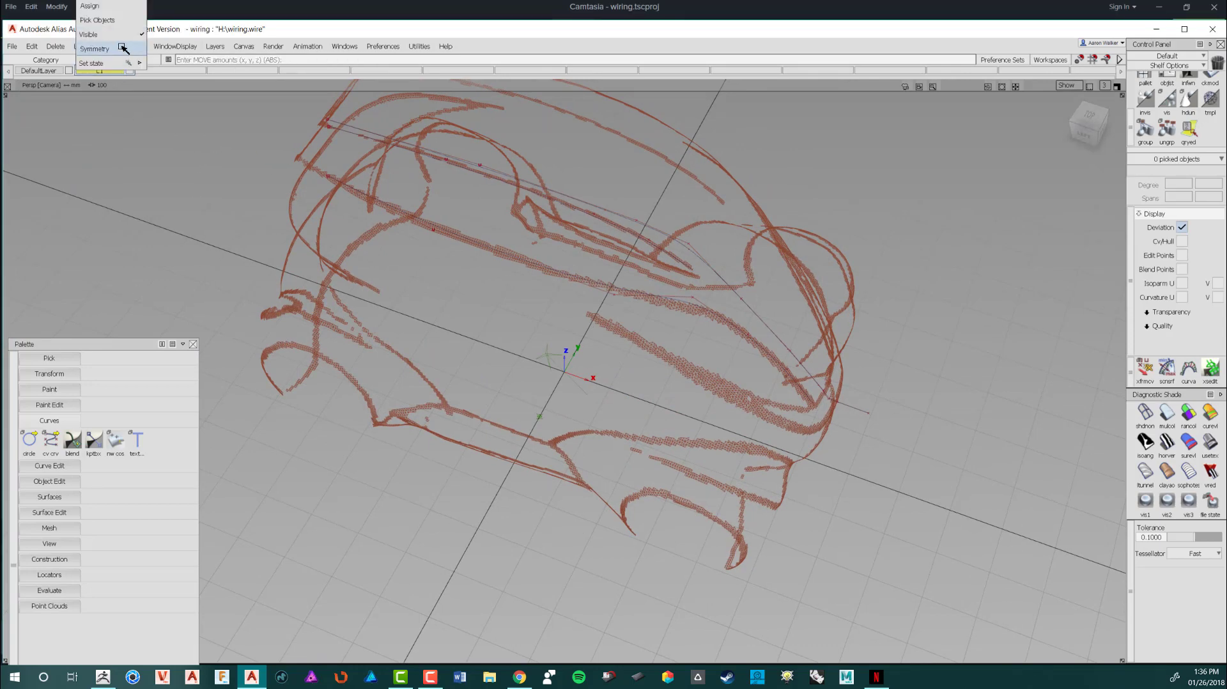
pyautogui.keyDown('alt'); pyautogui.keyDown('shift'); pyautogui.moveTo(515, 274); pyautogui.dragTo(466, 238); pyautogui.keyUp('shift'); pyautogui.keyUp('alt')
# Step: Pick the rear shoulder curve on the centreline and move it about 220 mm sideways toward the thick shoulder line
pyautogui.keyDown('ctrl'); pyautogui.keyDown('shift'); pyautogui.moveTo(619, 355); pyautogui.dragTo(618, 296); pyautogui.keyUp('shift'); pyautogui.keyUp('ctrl')
pyautogui.keyDown('ctrl'); pyautogui.keyDown('shift'); pyautogui.moveTo(755, 340); pyautogui.dragTo(781, 354); pyautogui.keyUp('shift'); pyautogui.keyUp('ctrl')
pyautogui.click(769, 374)
pyautogui.keyDown('alt'); pyautogui.keyDown('shift'); pyautogui.moveTo(599, 306); pyautogui.dragTo(610, 390); pyautogui.keyUp('shift'); pyautogui.keyUp('alt')
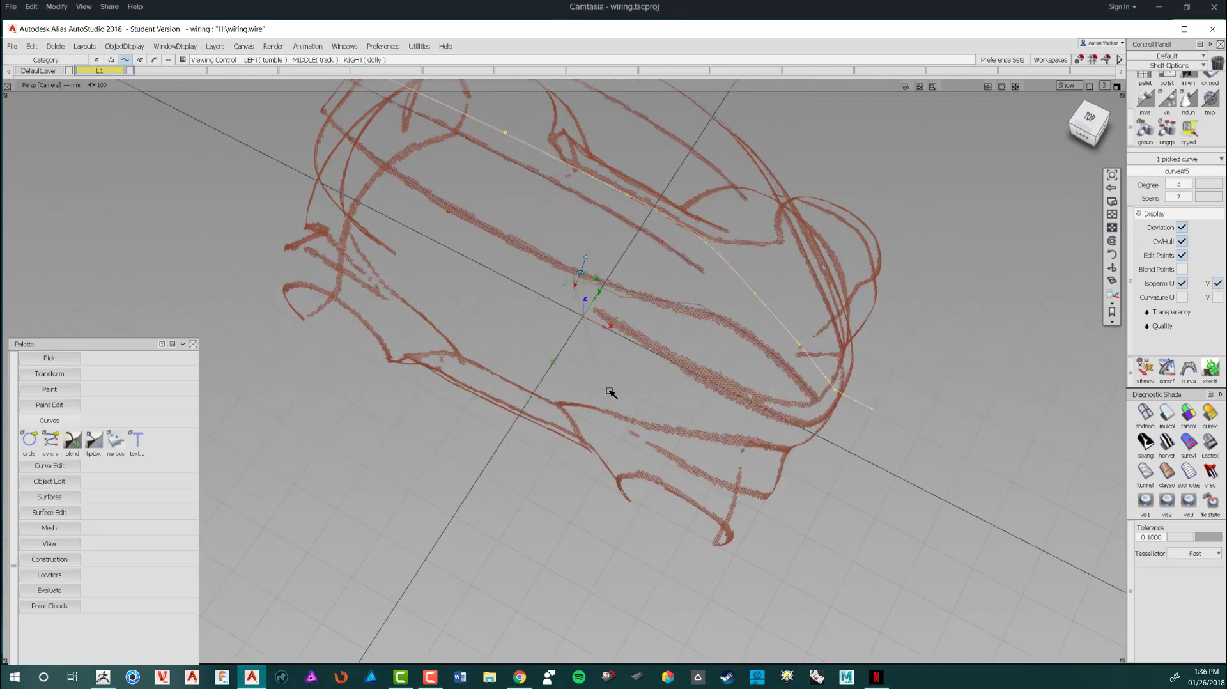
pyautogui.keyDown('ctrl'); pyautogui.keyDown('shift'); pyautogui.moveTo(627, 403); pyautogui.dragTo(649, 334, button='right'); pyautogui.keyUp('shift'); pyautogui.keyUp('ctrl')
pyautogui.moveTo(641, 361); pyautogui.dragTo(570, 439, button='middle')
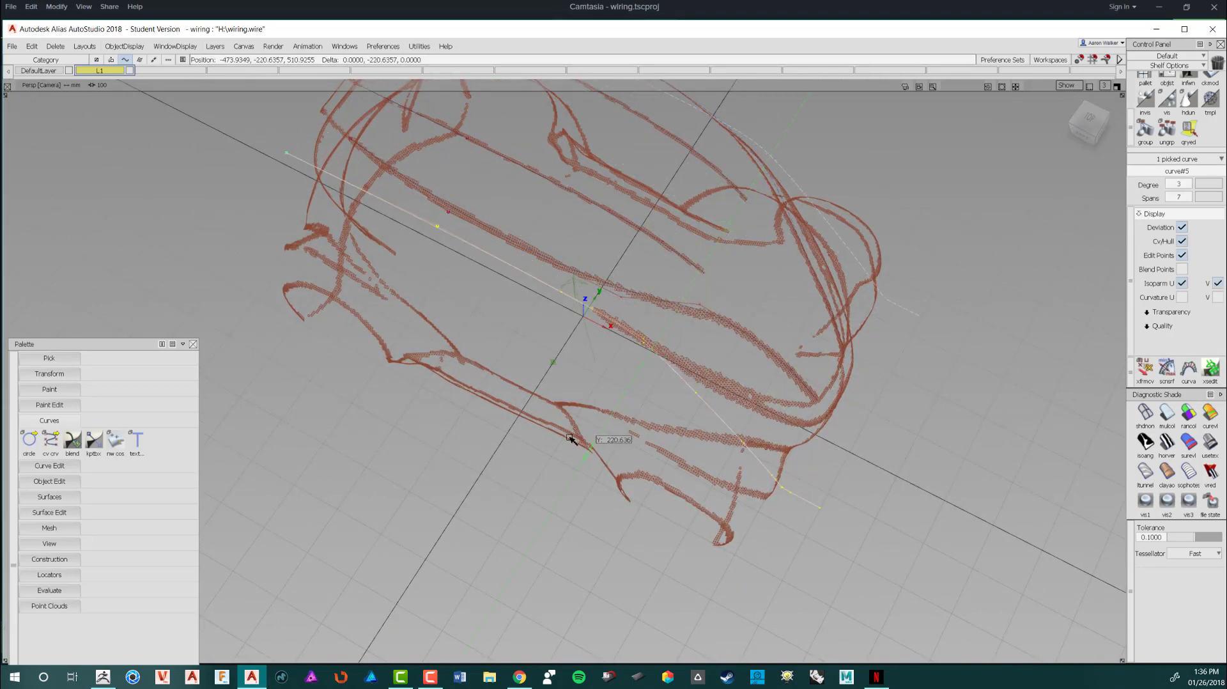
pyautogui.keyDown('alt'); pyautogui.keyDown('shift'); pyautogui.moveTo(569, 439); pyautogui.dragTo(495, 421, button='right'); pyautogui.keyUp('shift'); pyautogui.keyUp('alt')
pyautogui.moveTo(495, 422)
pyautogui.keyDown('alt'); pyautogui.keyDown('shift'); pyautogui.mouseDown()
pyautogui.moveTo(492, 375)
pyautogui.moveTo(331, 277)
pyautogui.moveTo(301, 219)
pyautogui.moveTo(396, 268)
pyautogui.mouseUp(); pyautogui.keyUp('shift'); pyautogui.keyUp('alt')
pyautogui.moveTo(397, 269)
pyautogui.keyDown('alt'); pyautogui.keyDown('shift'); pyautogui.mouseDown(button='right')
pyautogui.moveTo(498, 306)
pyautogui.moveTo(618, 599)
pyautogui.mouseUp(button='right'); pyautogui.keyUp('shift'); pyautogui.keyUp('alt')
pyautogui.press('F5')
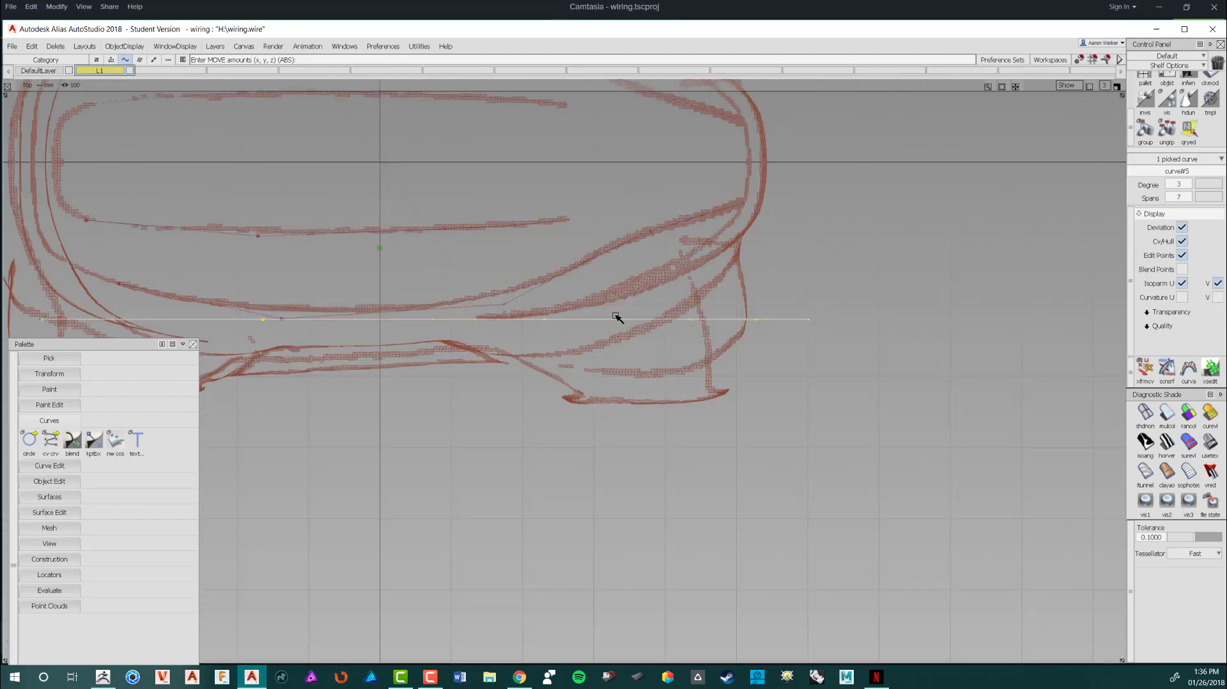
pyautogui.keyDown('alt'); pyautogui.keyDown('shift'); pyautogui.moveTo(616, 316); pyautogui.dragTo(654, 408, button='right'); pyautogui.keyUp('shift'); pyautogui.keyUp('alt')
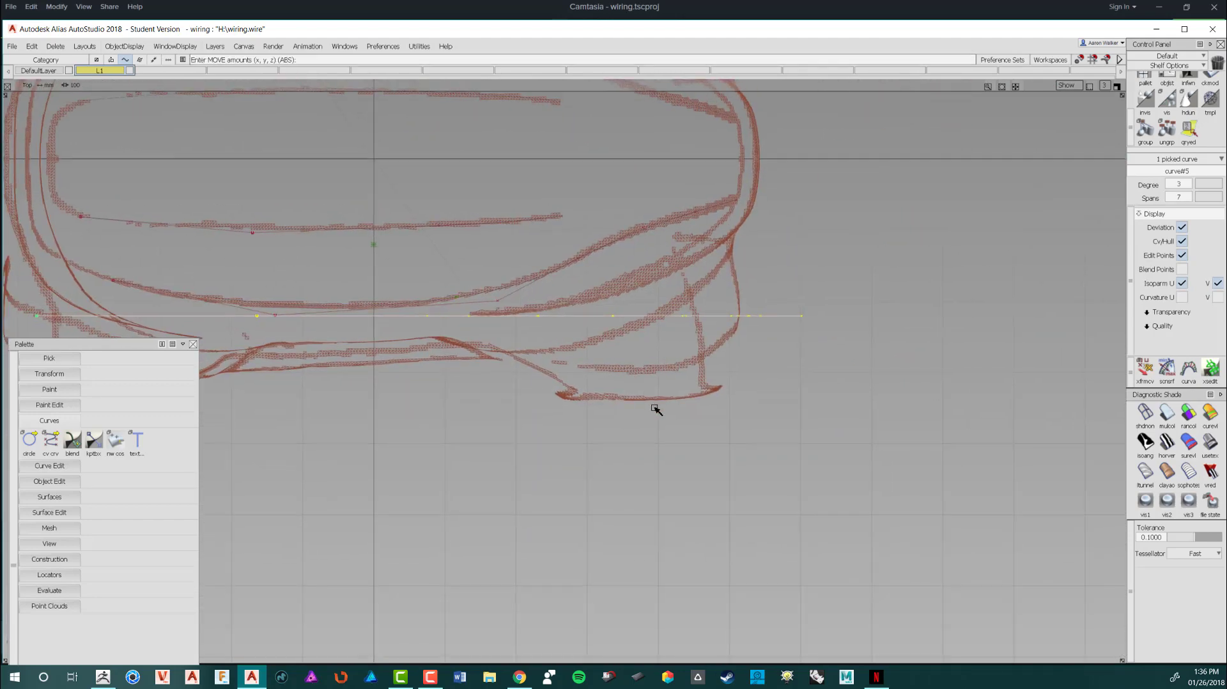
# Step: Pick the shoulder curve's rear-end CVs and move them inward onto the rear end of the thick shoulder line
pyautogui.keyDown('ctrl'); pyautogui.keyDown('shift'); pyautogui.moveTo(653, 392); pyautogui.dragTo(655, 358); pyautogui.keyUp('shift'); pyautogui.keyUp('ctrl')
pyautogui.keyDown('ctrl'); pyautogui.keyDown('shift'); pyautogui.moveTo(719, 363); pyautogui.dragTo(864, 646); pyautogui.keyUp('shift'); pyautogui.keyUp('ctrl')
pyautogui.keyDown('ctrl'); pyautogui.keyDown('shift'); pyautogui.moveTo(752, 367); pyautogui.dragTo(754, 368); pyautogui.keyUp('shift'); pyautogui.keyUp('ctrl')
pyautogui.moveTo(718, 293); pyautogui.dragTo(832, 374)
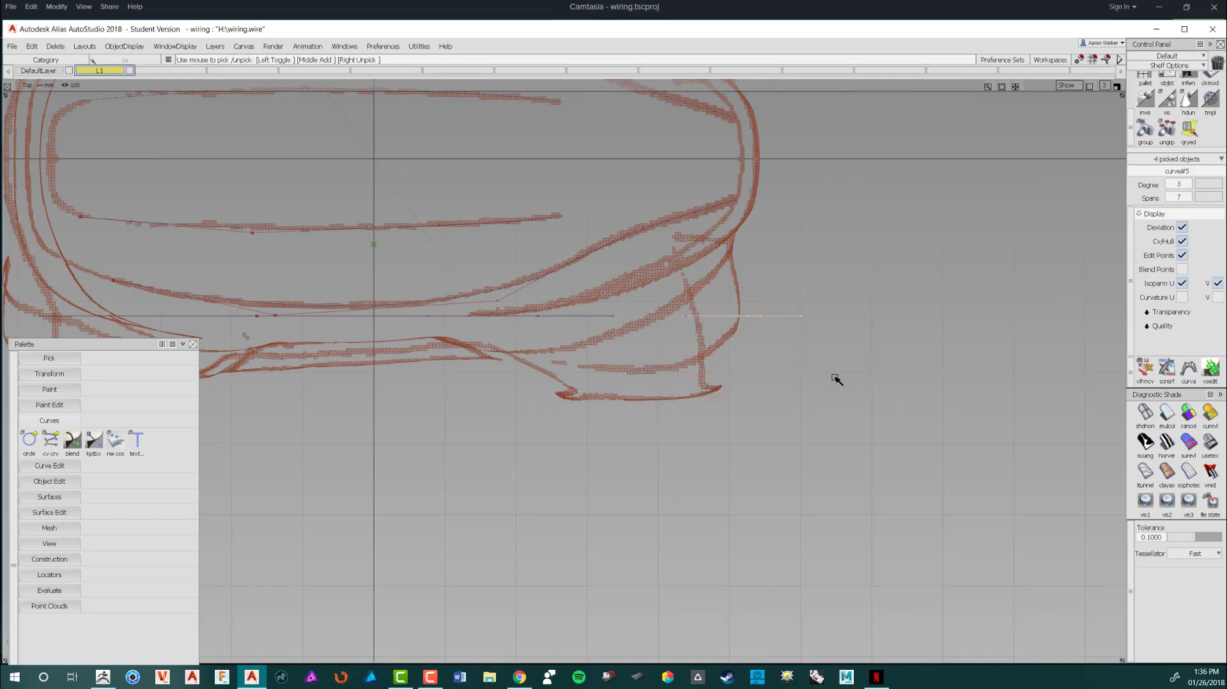
pyautogui.keyDown('ctrl'); pyautogui.keyDown('shift'); pyautogui.moveTo(833, 377); pyautogui.dragTo(828, 381, button='middle'); pyautogui.keyUp('shift'); pyautogui.keyUp('ctrl')
pyautogui.keyDown('alt'); pyautogui.keyDown('shift'); pyautogui.moveTo(828, 381); pyautogui.dragTo(830, 386, button='right'); pyautogui.keyUp('shift'); pyautogui.keyUp('alt')
pyautogui.moveTo(830, 386); pyautogui.dragTo(832, 357, button='right')
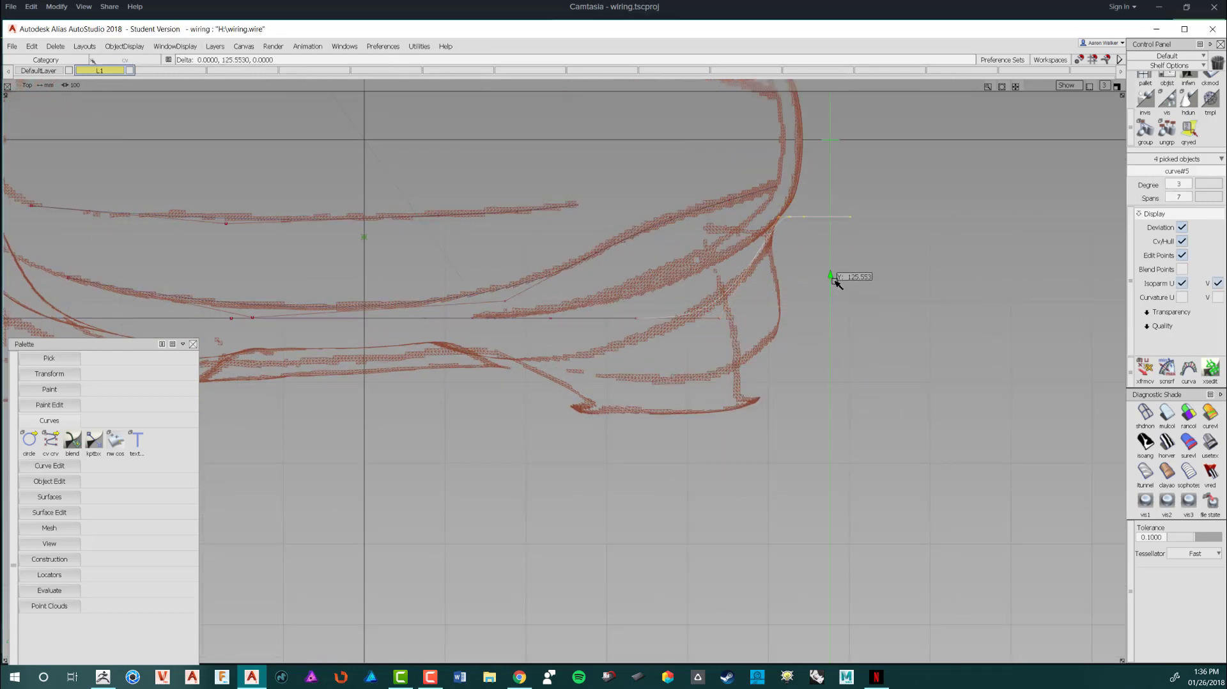
# Step: Move the two CVs ahead of the shoulder curve's rear end inward, one at a time, to follow the thick shoulder line
pyautogui.keyDown('ctrl'); pyautogui.keyDown('shift'); pyautogui.moveTo(863, 642); pyautogui.dragTo(861, 612); pyautogui.keyUp('shift'); pyautogui.keyUp('ctrl')
pyautogui.keyDown('ctrl'); pyautogui.keyDown('shift'); pyautogui.moveTo(719, 364); pyautogui.dragTo(754, 367); pyautogui.keyUp('shift'); pyautogui.keyUp('ctrl')
pyautogui.moveTo(686, 306); pyautogui.dragTo(754, 375)
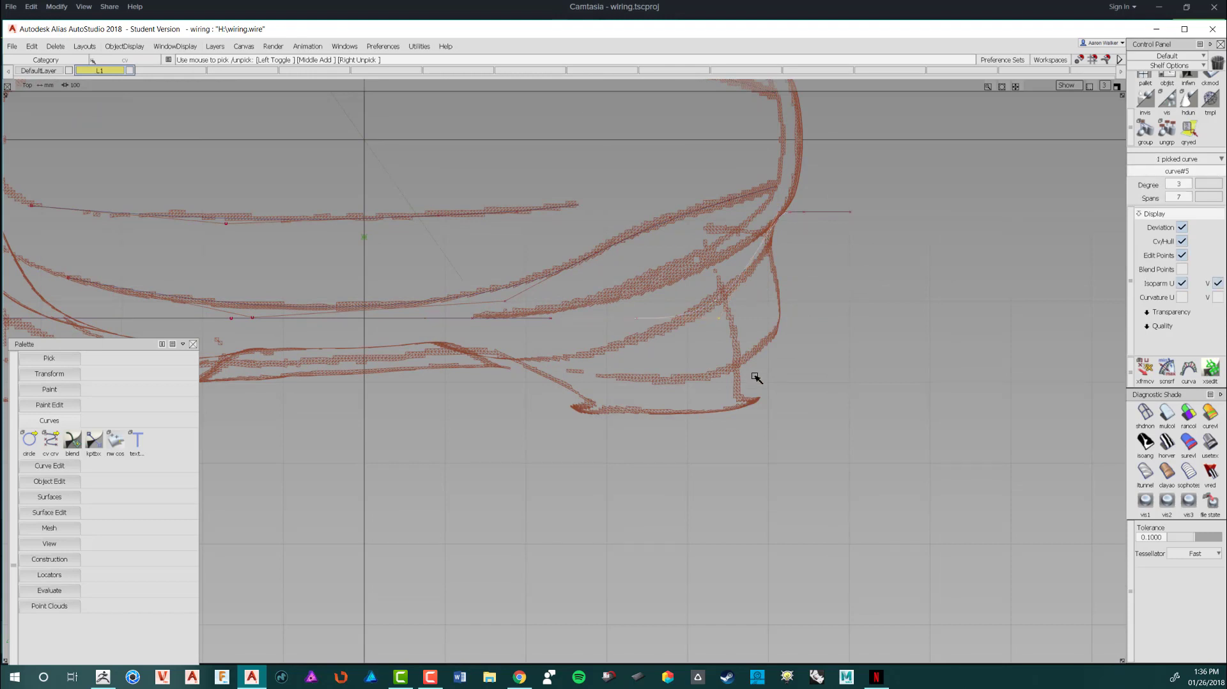
pyautogui.keyDown('ctrl'); pyautogui.keyDown('shift'); pyautogui.moveTo(755, 376); pyautogui.dragTo(762, 311, button='middle'); pyautogui.keyUp('shift'); pyautogui.keyUp('ctrl')
pyautogui.keyDown('alt'); pyautogui.keyDown('shift'); pyautogui.moveTo(762, 312); pyautogui.dragTo(764, 346, button='right'); pyautogui.keyUp('shift'); pyautogui.keyUp('alt')
pyautogui.moveTo(764, 346); pyautogui.dragTo(765, 296, button='right')
pyautogui.click(665, 319)
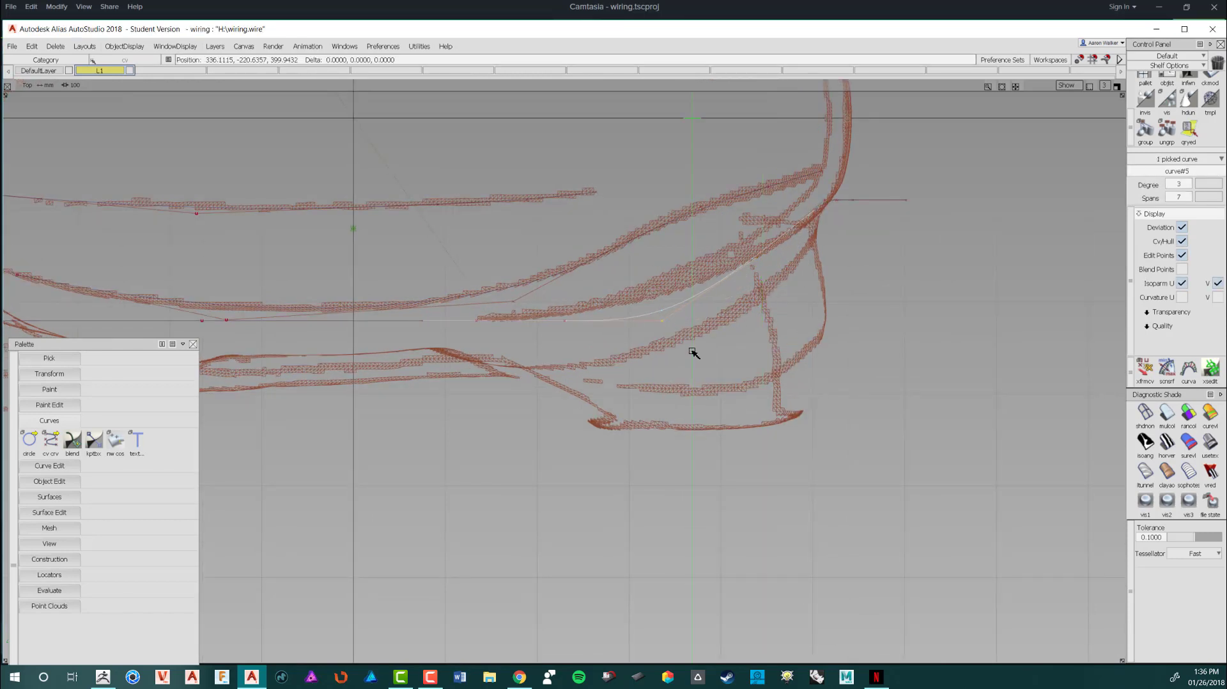
pyautogui.moveTo(692, 350); pyautogui.dragTo(692, 326, button='right')
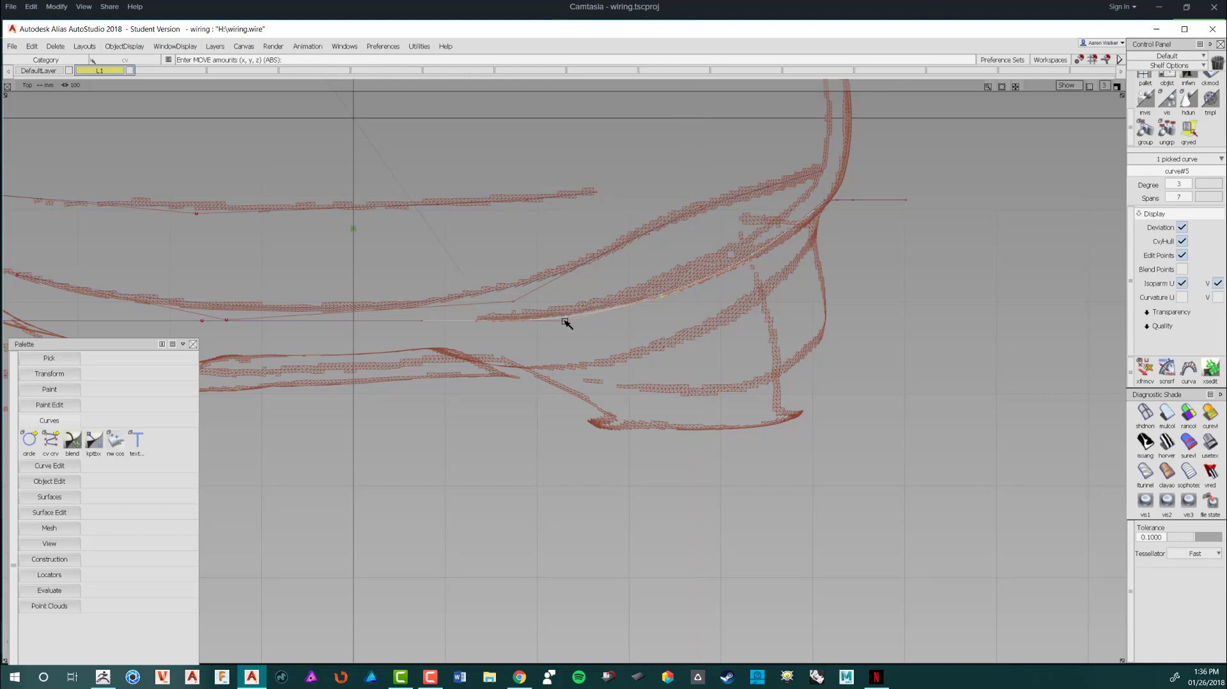
# Step: Move the shoulder curve's front end CV about 68 mm inward toward the centreline
pyautogui.keyDown('alt'); pyautogui.keyDown('shift'); pyautogui.moveTo(594, 359); pyautogui.dragTo(592, 363, button='right'); pyautogui.keyUp('shift'); pyautogui.keyUp('alt')
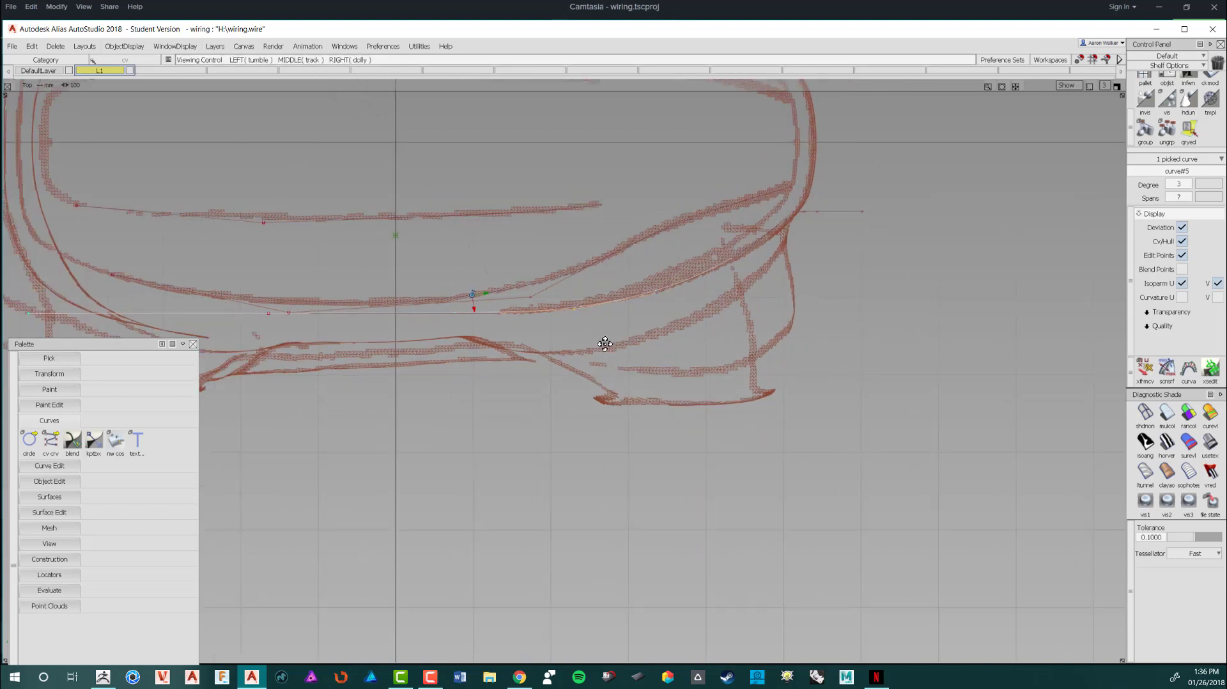
pyautogui.keyDown('alt'); pyautogui.keyDown('shift'); pyautogui.moveTo(605, 346); pyautogui.dragTo(671, 346, button='middle'); pyautogui.keyUp('shift'); pyautogui.keyUp('alt')
pyautogui.keyDown('ctrl'); pyautogui.keyDown('shift'); pyautogui.moveTo(473, 373); pyautogui.dragTo(471, 336); pyautogui.keyUp('shift'); pyautogui.keyUp('ctrl')
pyautogui.keyDown('ctrl'); pyautogui.keyDown('shift'); pyautogui.moveTo(430, 339); pyautogui.dragTo(472, 340); pyautogui.keyUp('shift'); pyautogui.keyUp('ctrl')
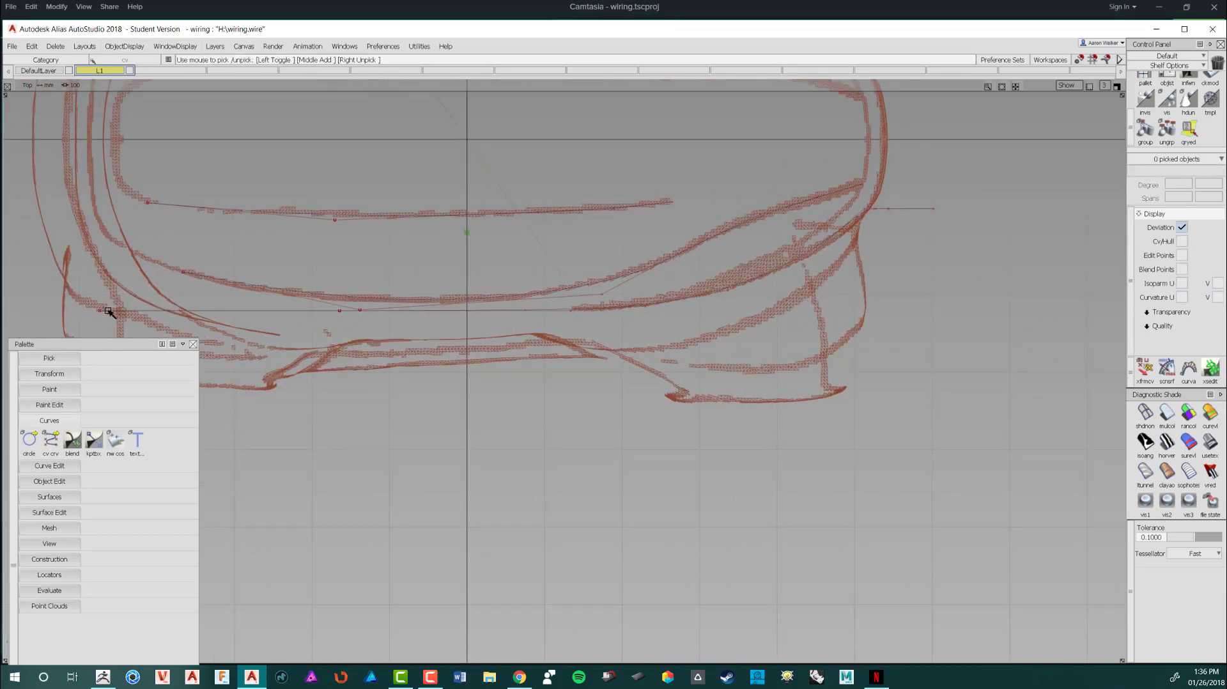
pyautogui.hotkey('ctrl', 'z')
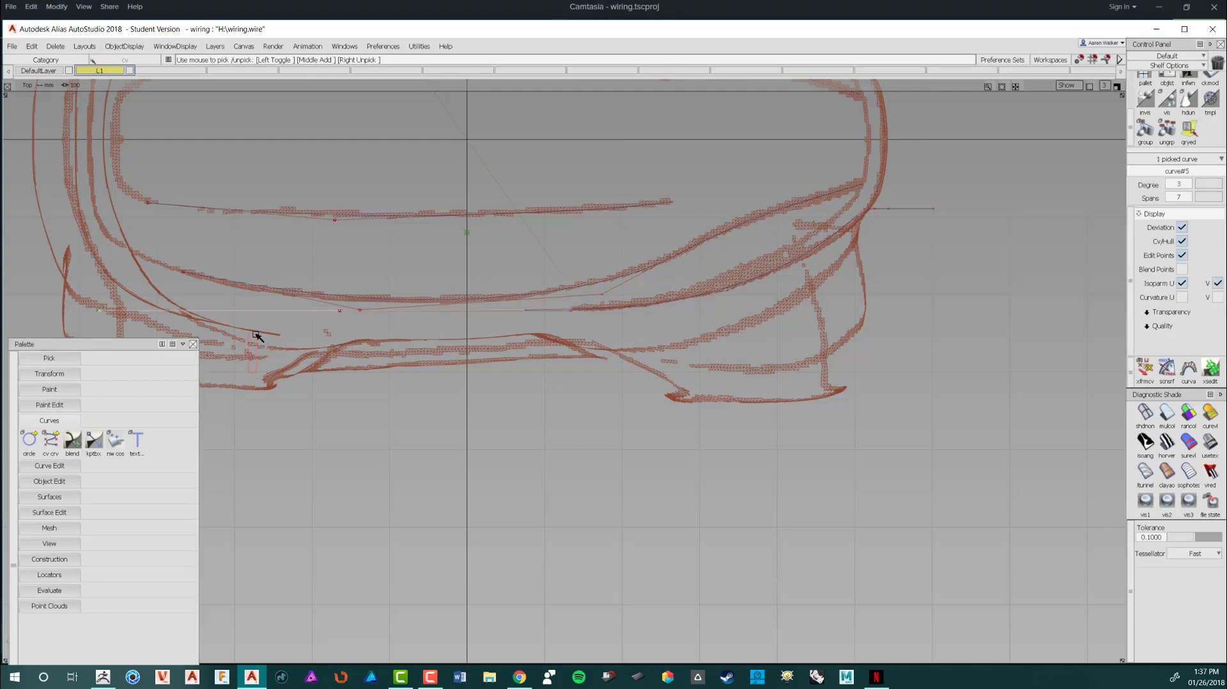
pyautogui.keyDown('ctrl'); pyautogui.keyDown('shift'); pyautogui.moveTo(266, 368); pyautogui.dragTo(266, 341, button='middle'); pyautogui.keyUp('shift'); pyautogui.keyUp('ctrl')
pyautogui.keyDown('alt'); pyautogui.keyDown('shift'); pyautogui.moveTo(267, 358); pyautogui.dragTo(294, 314, button='right'); pyautogui.keyUp('shift'); pyautogui.keyUp('alt')
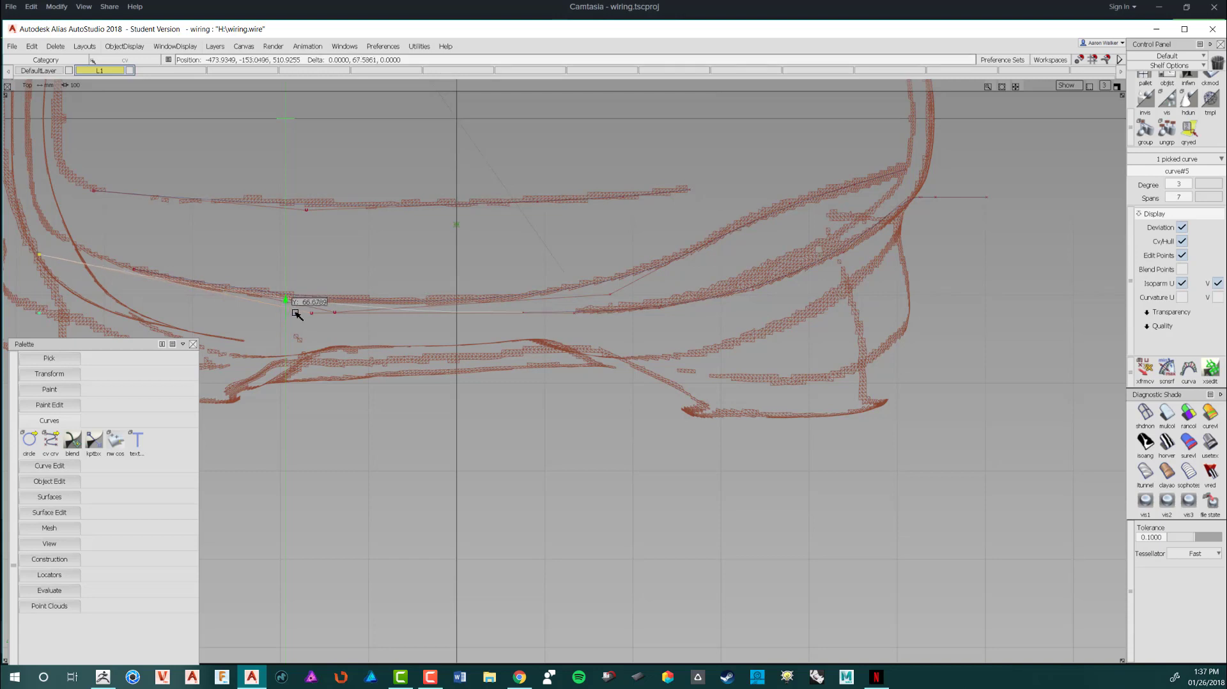
# Step: Pick the shoulder curve's second CV from the front and move it about 19 mm outward
pyautogui.keyDown('ctrl'); pyautogui.keyDown('shift'); pyautogui.moveTo(325, 359); pyautogui.dragTo(325, 331); pyautogui.keyUp('shift'); pyautogui.keyUp('ctrl')
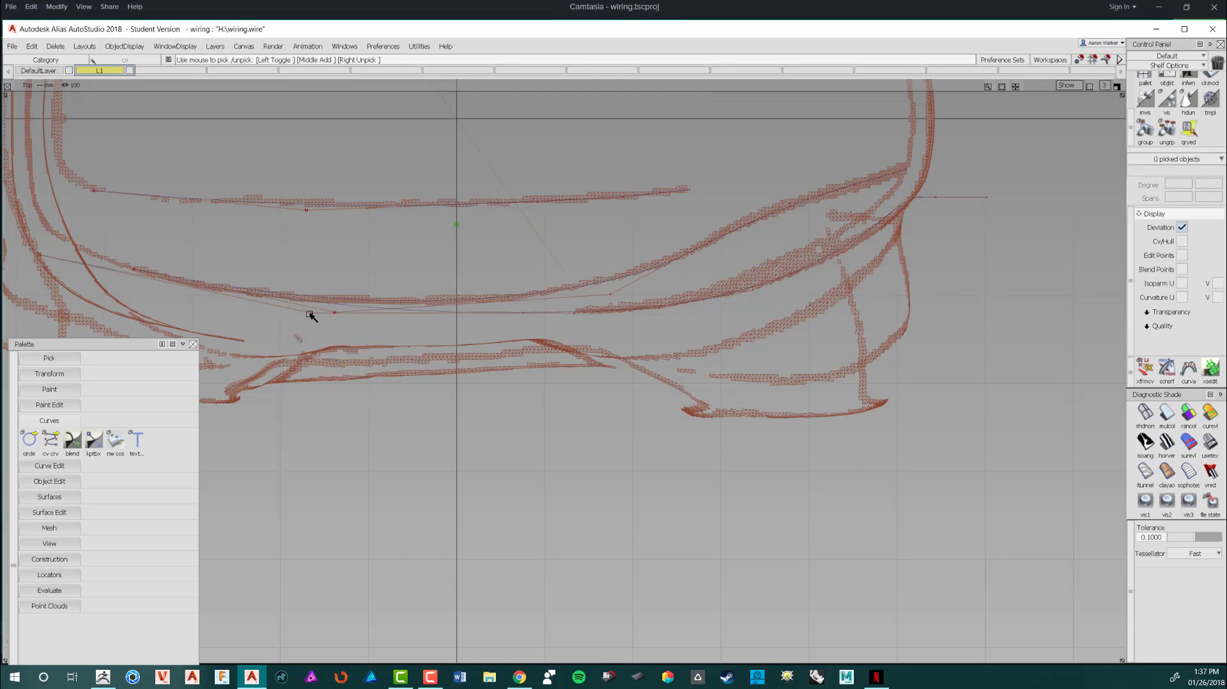
pyautogui.click(311, 313)
pyautogui.keyDown('alt'); pyautogui.keyDown('shift'); pyautogui.moveTo(373, 357); pyautogui.dragTo(339, 361, button='right'); pyautogui.keyUp('shift'); pyautogui.keyUp('alt')
pyautogui.keyDown('alt'); pyautogui.keyDown('shift'); pyautogui.moveTo(362, 375); pyautogui.dragTo(396, 358, button='middle'); pyautogui.keyUp('shift'); pyautogui.keyUp('alt')
pyautogui.moveTo(402, 350); pyautogui.dragTo(403, 355, button='right')
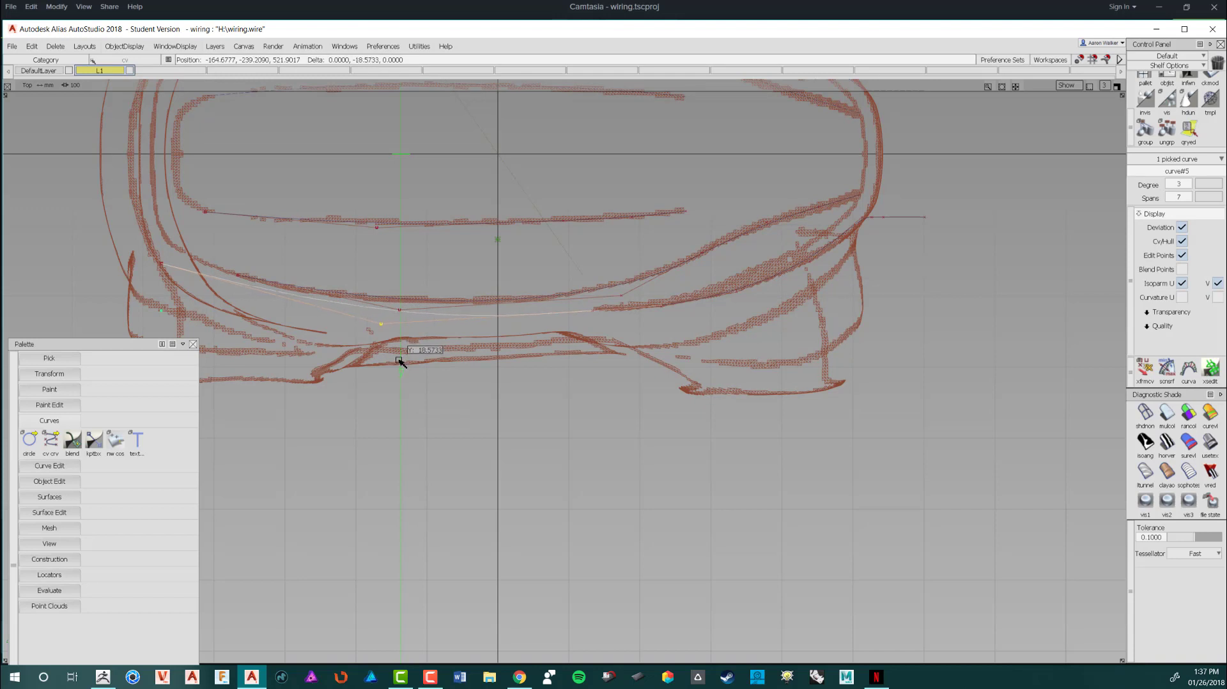
pyautogui.keyDown('alt'); pyautogui.keyDown('shift'); pyautogui.moveTo(398, 360); pyautogui.dragTo(463, 372, button='middle'); pyautogui.keyUp('shift'); pyautogui.keyUp('alt')
pyautogui.keyDown('alt'); pyautogui.keyDown('shift'); pyautogui.moveTo(462, 372); pyautogui.dragTo(438, 372, button='right'); pyautogui.keyUp('shift'); pyautogui.keyUp('alt')
# Step: Pick the shoulder curve's front end CV together with its neighbour and shift both slightly rearward
pyautogui.moveTo(276, 278)
pyautogui.keyDown('ctrl'); pyautogui.keyDown('shift'); pyautogui.mouseDown()
pyautogui.moveTo(275, 300)
pyautogui.moveTo(327, 310)
pyautogui.mouseUp(); pyautogui.keyUp('shift'); pyautogui.keyUp('ctrl')
pyautogui.moveTo(218, 271); pyautogui.dragTo(262, 324)
pyautogui.keyDown('ctrl'); pyautogui.keyDown('shift'); pyautogui.moveTo(263, 324); pyautogui.dragTo(316, 598, button='middle'); pyautogui.keyUp('shift'); pyautogui.keyUp('ctrl')
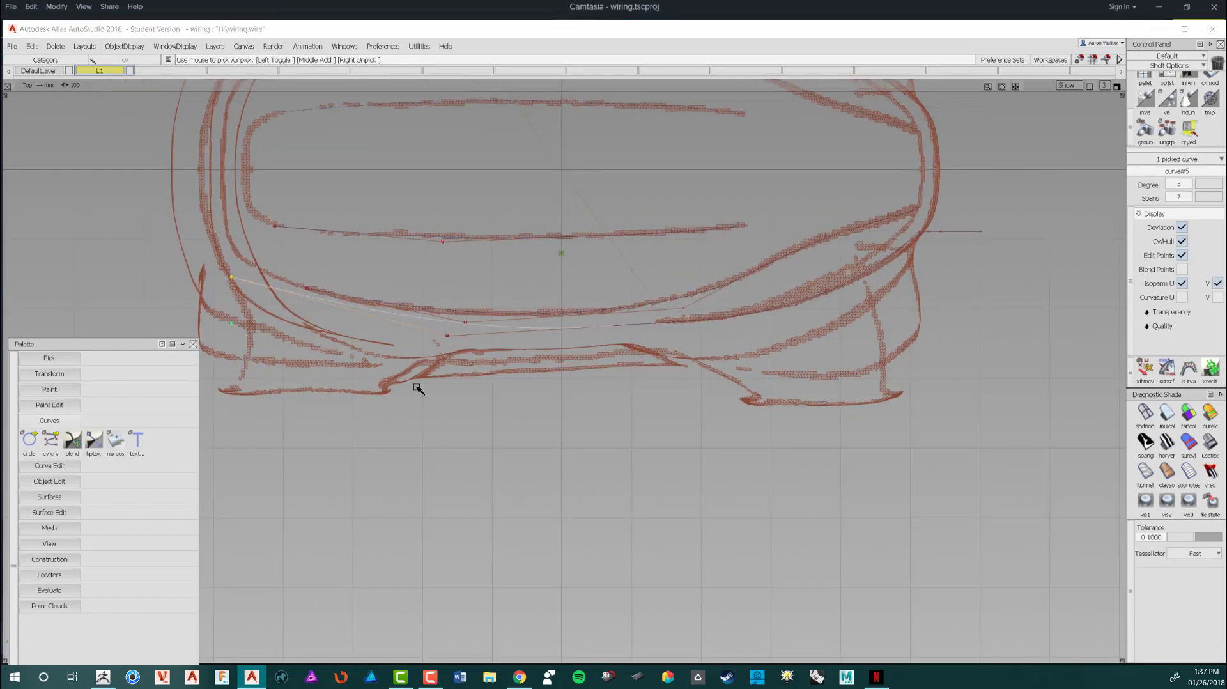
pyautogui.keyDown('ctrl'); pyautogui.keyDown('shift'); pyautogui.moveTo(417, 388); pyautogui.dragTo(451, 387); pyautogui.keyUp('shift'); pyautogui.keyUp('ctrl')
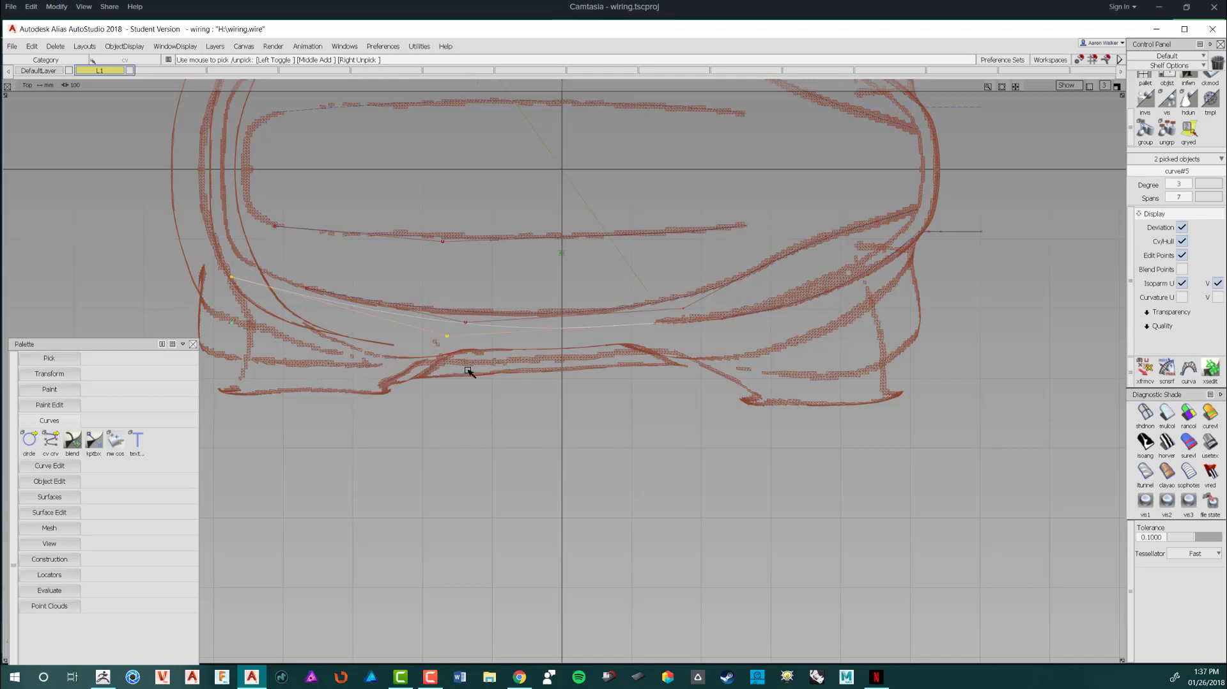
pyautogui.keyDown('ctrl'); pyautogui.keyDown('shift'); pyautogui.moveTo(468, 370); pyautogui.dragTo(468, 349, button='middle'); pyautogui.keyUp('shift'); pyautogui.keyUp('ctrl')
pyautogui.keyDown('alt'); pyautogui.keyDown('shift'); pyautogui.moveTo(469, 355); pyautogui.dragTo(455, 363, button='right'); pyautogui.keyUp('shift'); pyautogui.keyUp('alt')
pyautogui.moveTo(451, 364); pyautogui.dragTo(512, 370)
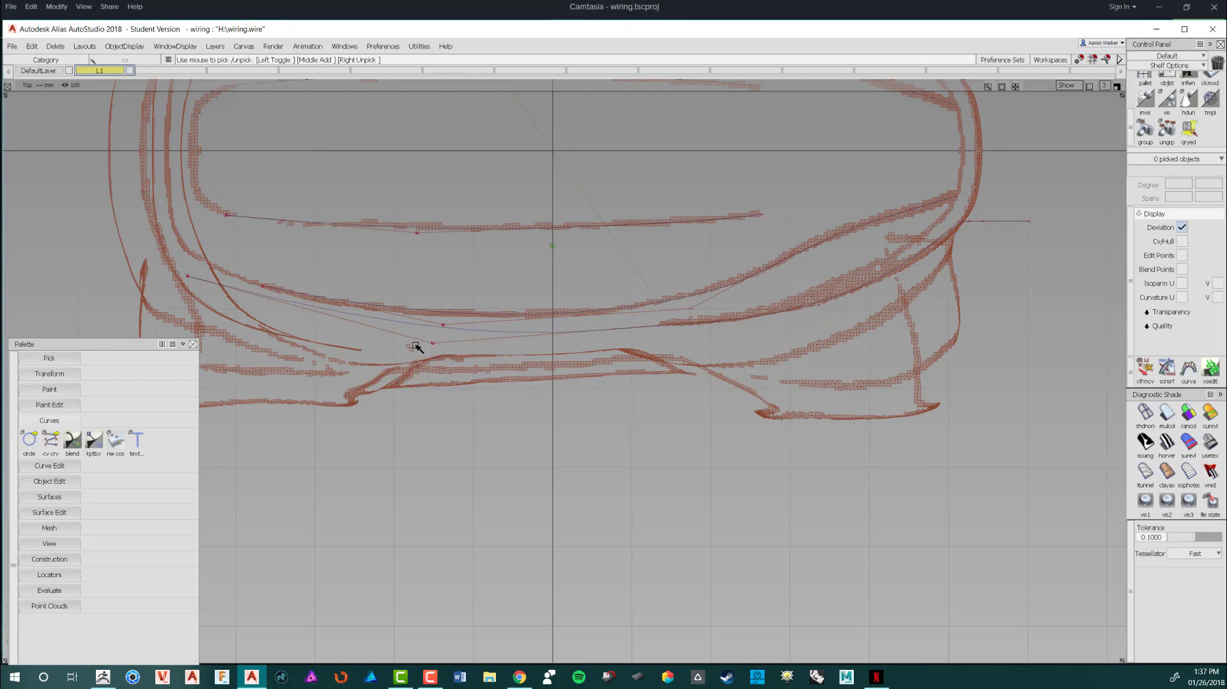
# Step: Pick only the second CV from the front of the shoulder curve and move it forward to smooth the curve
pyautogui.click(432, 344)
pyautogui.keyDown('ctrl'); pyautogui.keyDown('shift'); pyautogui.moveTo(456, 385); pyautogui.dragTo(471, 371, button='middle'); pyautogui.keyUp('shift'); pyautogui.keyUp('ctrl')
pyautogui.keyDown('alt'); pyautogui.keyDown('shift'); pyautogui.moveTo(457, 366); pyautogui.dragTo(419, 365, button='right'); pyautogui.keyUp('shift'); pyautogui.keyUp('alt')
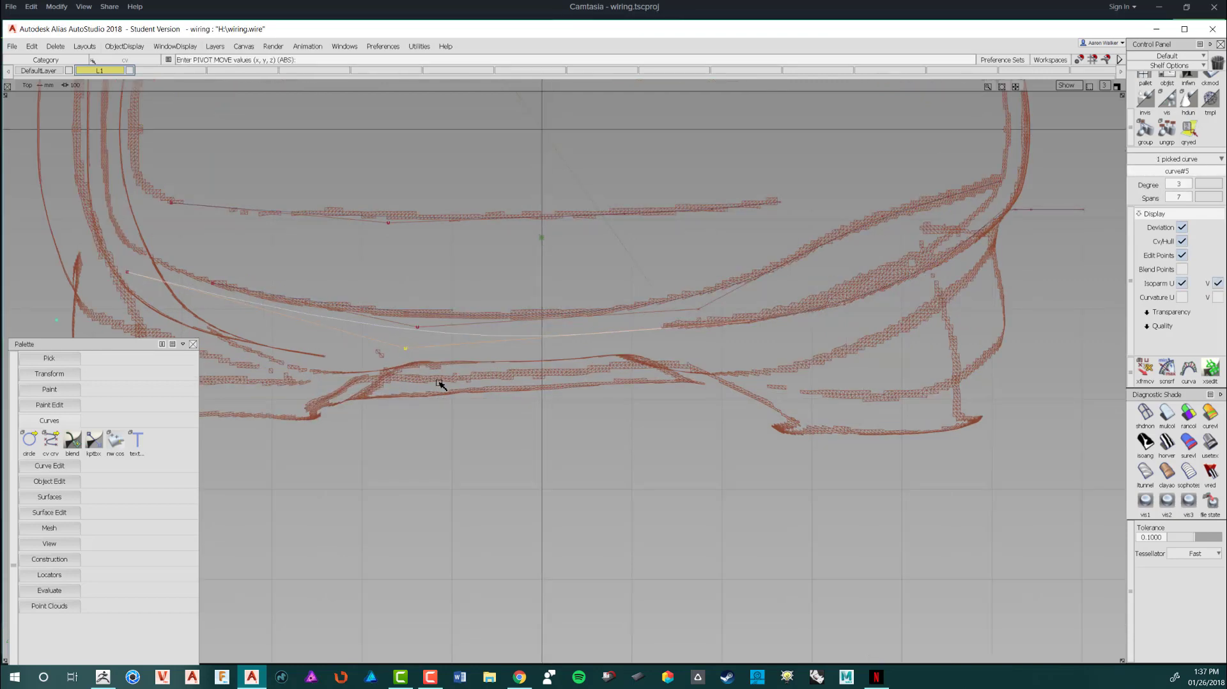
pyautogui.keyDown('ctrl'); pyautogui.keyDown('shift'); pyautogui.moveTo(439, 383); pyautogui.dragTo(447, 355, button='middle'); pyautogui.keyUp('shift'); pyautogui.keyUp('ctrl')
pyautogui.keyDown('alt'); pyautogui.keyDown('shift'); pyautogui.moveTo(465, 376); pyautogui.dragTo(455, 380, button='right'); pyautogui.keyUp('shift'); pyautogui.keyUp('alt')
pyautogui.moveTo(405, 377); pyautogui.dragTo(376, 380)
pyautogui.keyDown('alt'); pyautogui.keyDown('shift'); pyautogui.moveTo(376, 380); pyautogui.dragTo(530, 396, button='middle'); pyautogui.keyUp('shift'); pyautogui.keyUp('alt')
pyautogui.keyDown('alt'); pyautogui.keyDown('shift'); pyautogui.moveTo(530, 396); pyautogui.dragTo(457, 398, button='right'); pyautogui.keyUp('shift'); pyautogui.keyUp('alt')
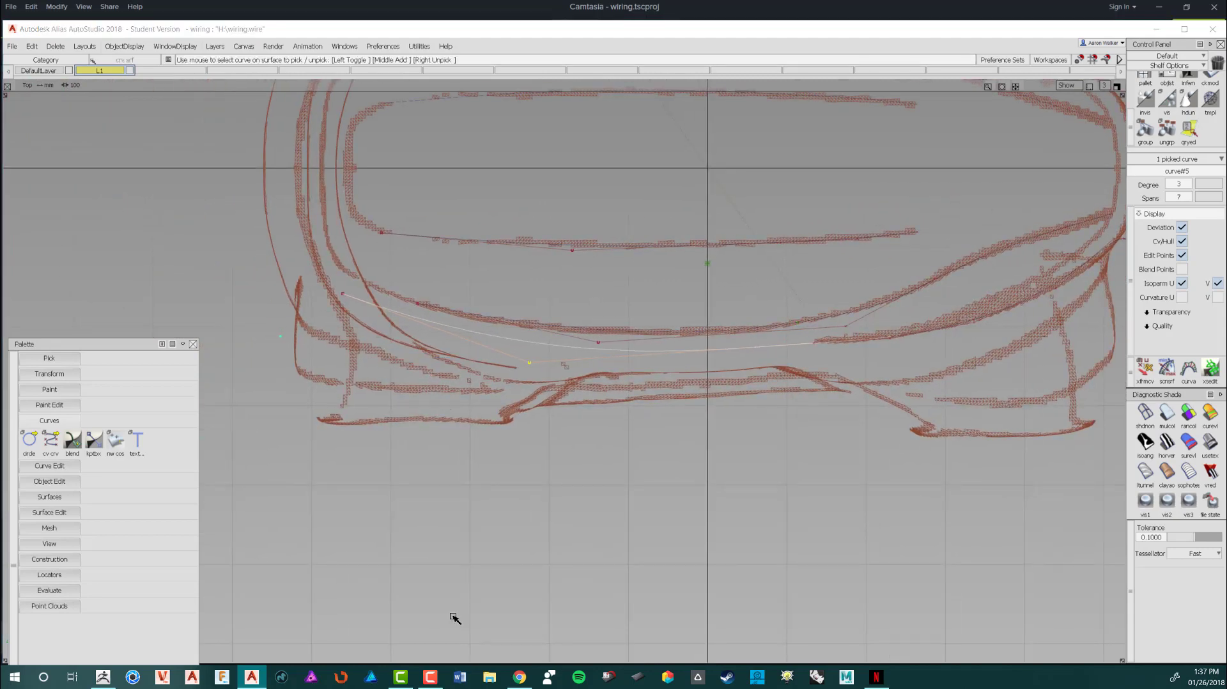
# Step: Add the front end CV to the pick and move both front CVs of the shoulder curve rearward
pyautogui.keyDown('ctrl'); pyautogui.keyDown('shift'); pyautogui.moveTo(366, 339); pyautogui.dragTo(326, 308); pyautogui.keyUp('shift'); pyautogui.keyUp('ctrl')
pyautogui.keyDown('ctrl'); pyautogui.keyDown('shift'); pyautogui.moveTo(371, 345); pyautogui.dragTo(372, 320, button='middle'); pyautogui.keyUp('shift'); pyautogui.keyUp('ctrl')
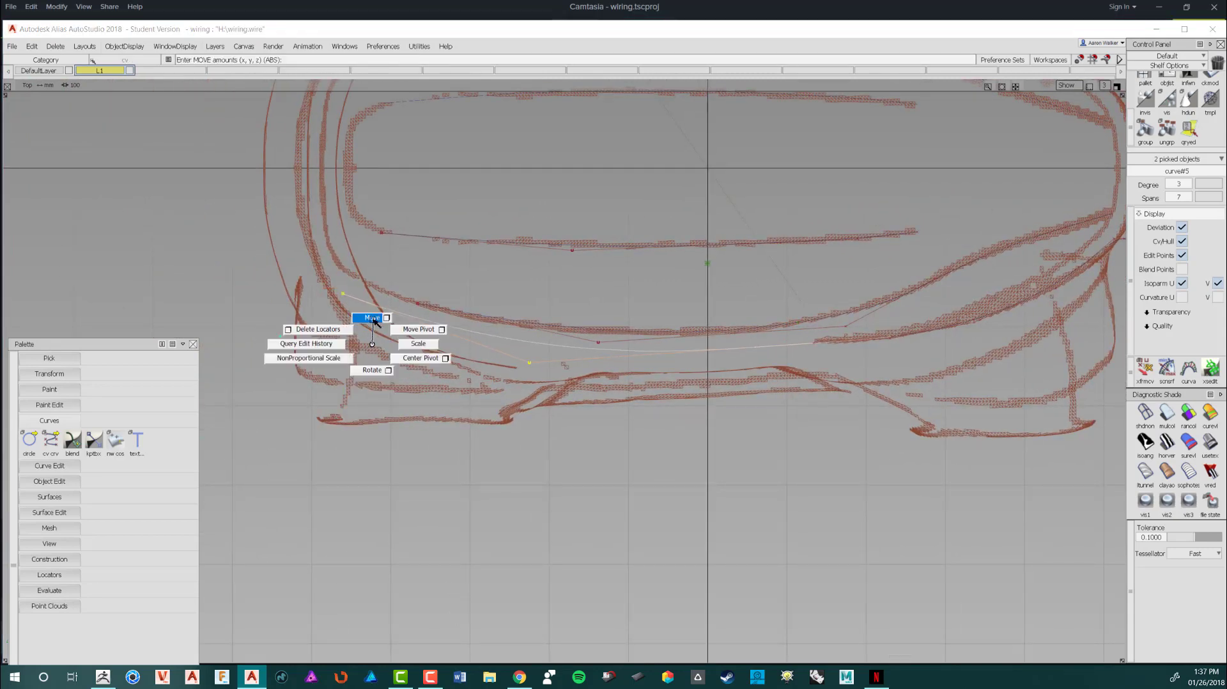
pyautogui.keyDown('alt'); pyautogui.keyDown('shift'); pyautogui.moveTo(373, 319); pyautogui.dragTo(379, 328, button='right'); pyautogui.keyUp('shift'); pyautogui.keyUp('alt')
pyautogui.moveTo(379, 328); pyautogui.dragTo(411, 340)
# Step: Pick the second CV from the shoulder curve's front on its own and move it slightly inward
pyautogui.keyDown('ctrl'); pyautogui.keyDown('shift'); pyautogui.moveTo(508, 400); pyautogui.dragTo(509, 364); pyautogui.keyUp('shift'); pyautogui.keyUp('ctrl')
pyautogui.keyDown('ctrl'); pyautogui.keyDown('shift'); pyautogui.moveTo(575, 416); pyautogui.dragTo(599, 416); pyautogui.keyUp('shift'); pyautogui.keyUp('ctrl')
pyautogui.click(534, 378)
pyautogui.keyDown('ctrl'); pyautogui.keyDown('shift'); pyautogui.moveTo(568, 423); pyautogui.dragTo(573, 405, button='middle'); pyautogui.keyUp('shift'); pyautogui.keyUp('ctrl')
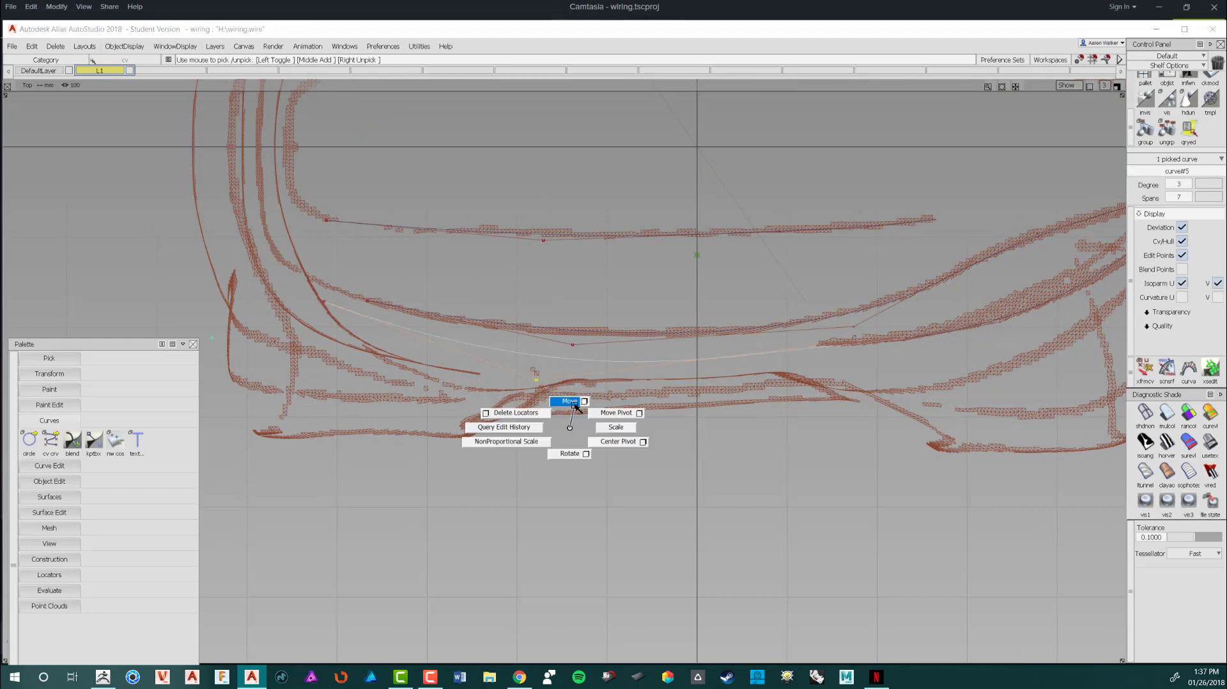
pyautogui.keyDown('alt'); pyautogui.keyDown('shift'); pyautogui.moveTo(573, 406); pyautogui.dragTo(582, 413, button='right'); pyautogui.keyUp('shift'); pyautogui.keyUp('alt')
pyautogui.moveTo(583, 413); pyautogui.dragTo(585, 399)
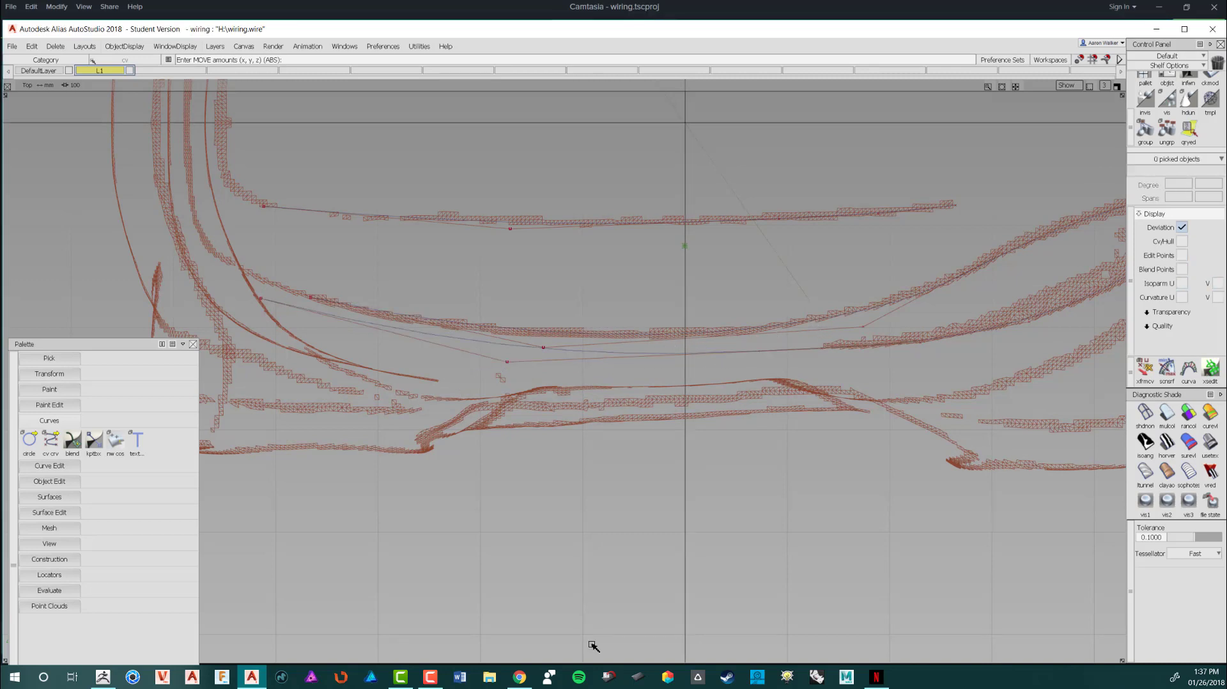
# Step: Pick the same second CV again and move it about 50 mm forward and 6 mm outward
pyautogui.keyDown('ctrl'); pyautogui.keyDown('shift'); pyautogui.moveTo(492, 358); pyautogui.dragTo(540, 364, button='right'); pyautogui.keyUp('shift'); pyautogui.keyUp('ctrl')
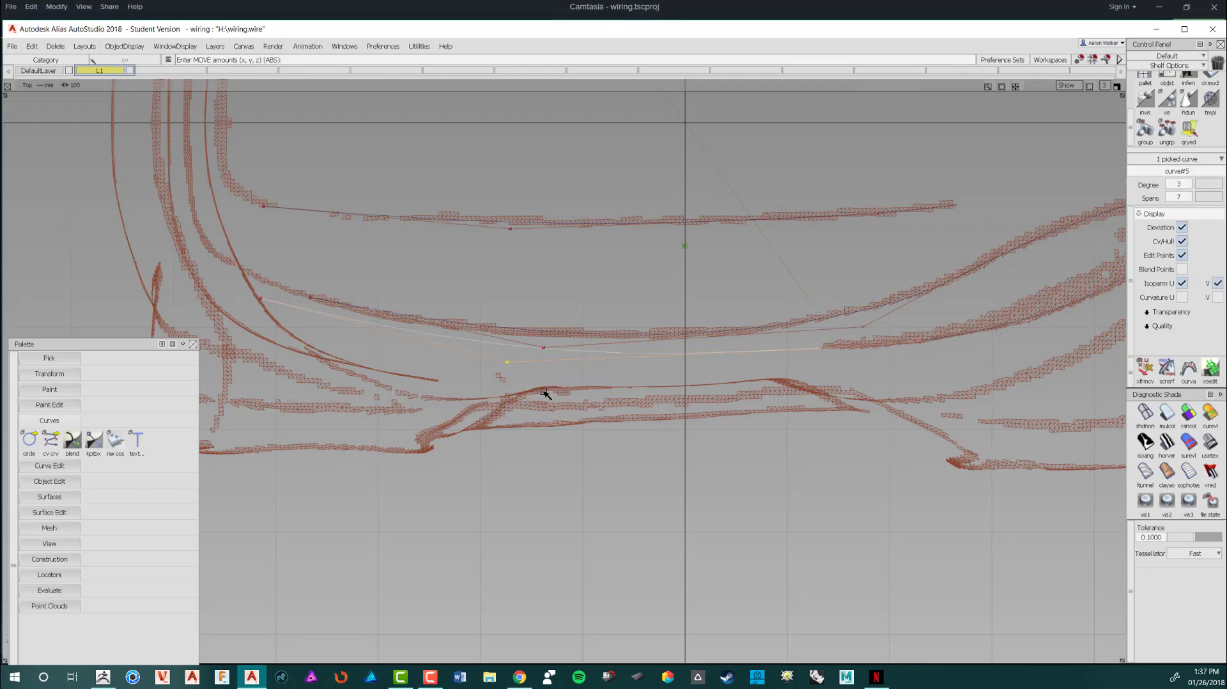
pyautogui.moveTo(540, 410); pyautogui.dragTo(538, 411)
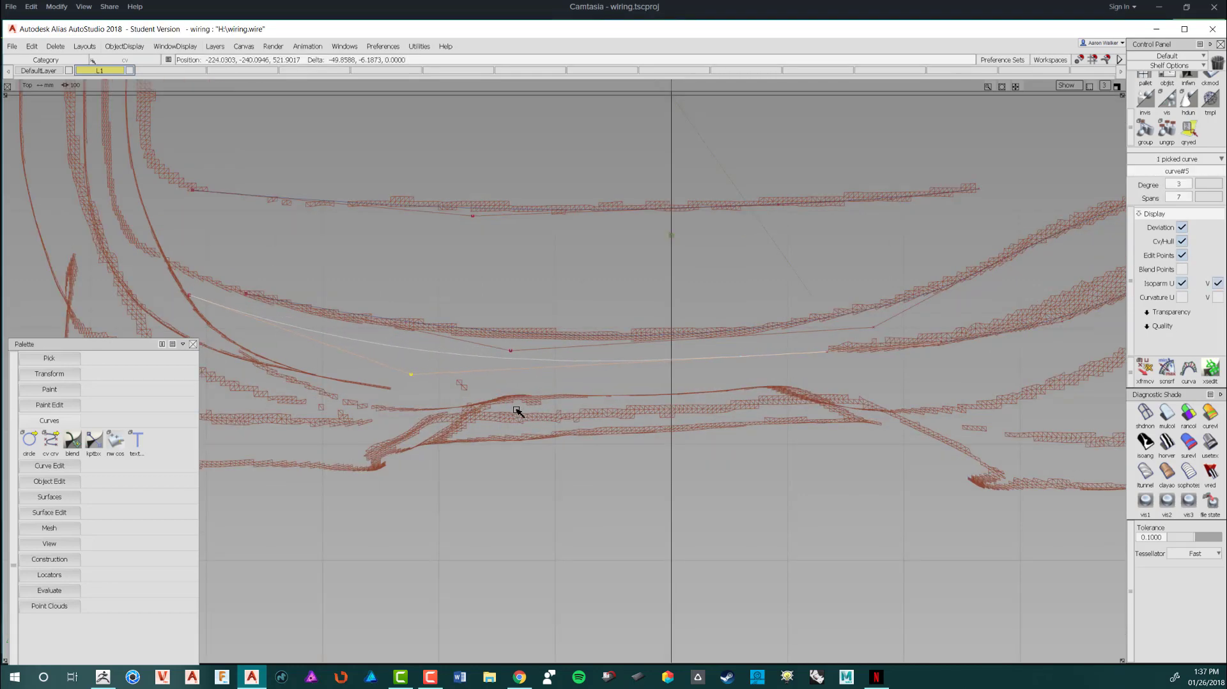
pyautogui.keyDown('alt'); pyautogui.keyDown('shift'); pyautogui.moveTo(517, 410); pyautogui.dragTo(571, 414, button='right'); pyautogui.keyUp('shift'); pyautogui.keyUp('alt')
pyautogui.keyDown('alt'); pyautogui.keyDown('shift'); pyautogui.moveTo(571, 413); pyautogui.dragTo(406, 391, button='middle'); pyautogui.keyUp('shift'); pyautogui.keyUp('alt')
pyautogui.keyDown('alt'); pyautogui.keyDown('shift'); pyautogui.moveTo(528, 369); pyautogui.dragTo(647, 633, button='right'); pyautogui.keyUp('shift'); pyautogui.keyUp('alt')
pyautogui.keyDown('alt'); pyautogui.keyDown('shift'); pyautogui.moveTo(535, 361); pyautogui.dragTo(506, 369, button='middle'); pyautogui.keyUp('shift'); pyautogui.keyUp('alt')
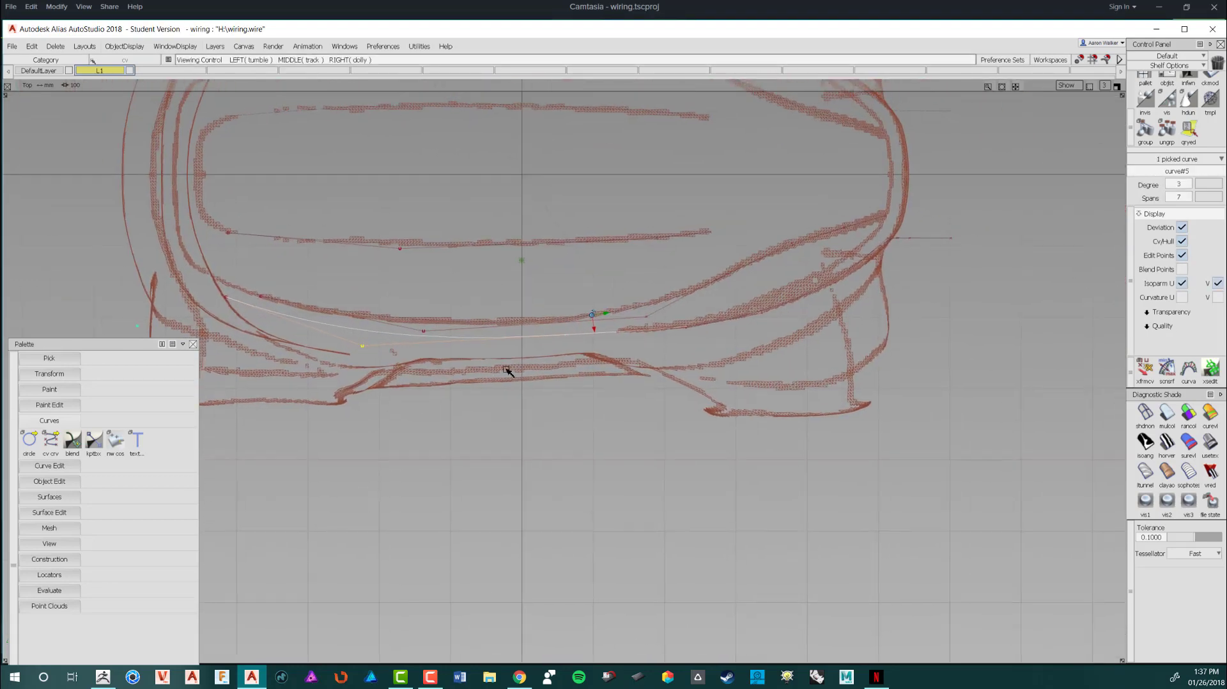
pyautogui.keyDown('alt'); pyautogui.keyDown('shift'); pyautogui.moveTo(507, 370); pyautogui.dragTo(516, 358, button='right'); pyautogui.keyUp('shift'); pyautogui.keyUp('alt')
# Step: Switch to the left view and raise the shoulder curve's second CV from the front slightly
pyautogui.press('F6')
pyautogui.keyDown('alt'); pyautogui.keyDown('shift'); pyautogui.moveTo(439, 332); pyautogui.dragTo(464, 379, button='middle'); pyautogui.keyUp('shift'); pyautogui.keyUp('alt')
pyautogui.keyDown('alt'); pyautogui.keyDown('shift'); pyautogui.moveTo(457, 339); pyautogui.dragTo(486, 338, button='right'); pyautogui.keyUp('shift'); pyautogui.keyUp('alt')
pyautogui.moveTo(458, 337); pyautogui.dragTo(459, 327, button='right')
# Step: Pick the shoulder curve's CV above the start of the thick sculpt line and raise it slightly
pyautogui.keyDown('ctrl'); pyautogui.keyDown('shift'); pyautogui.moveTo(488, 332); pyautogui.dragTo(684, 630); pyautogui.keyUp('shift'); pyautogui.keyUp('ctrl')
pyautogui.keyDown('ctrl'); pyautogui.keyDown('shift'); pyautogui.moveTo(564, 331); pyautogui.dragTo(600, 318); pyautogui.keyUp('shift'); pyautogui.keyUp('ctrl')
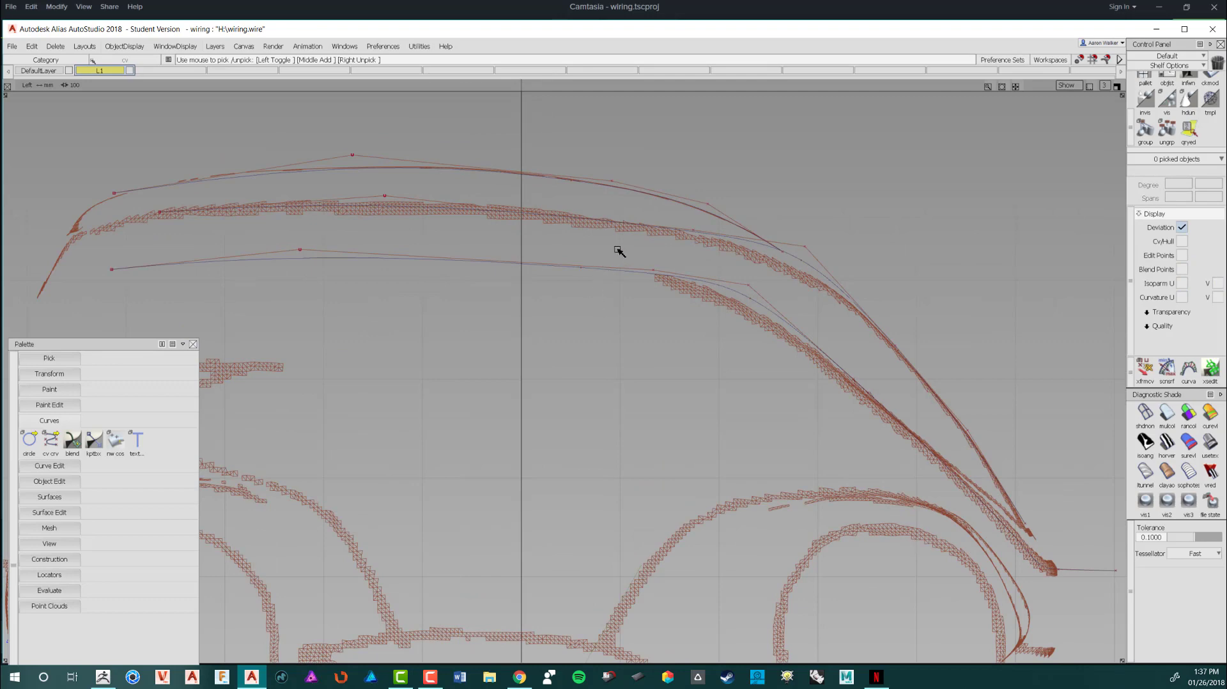
pyautogui.moveTo(618, 250); pyautogui.dragTo(687, 349)
pyautogui.keyDown('alt'); pyautogui.keyDown('shift'); pyautogui.moveTo(687, 350); pyautogui.dragTo(671, 352, button='right'); pyautogui.keyUp('shift'); pyautogui.keyUp('alt')
pyautogui.moveTo(671, 353); pyautogui.dragTo(671, 351)
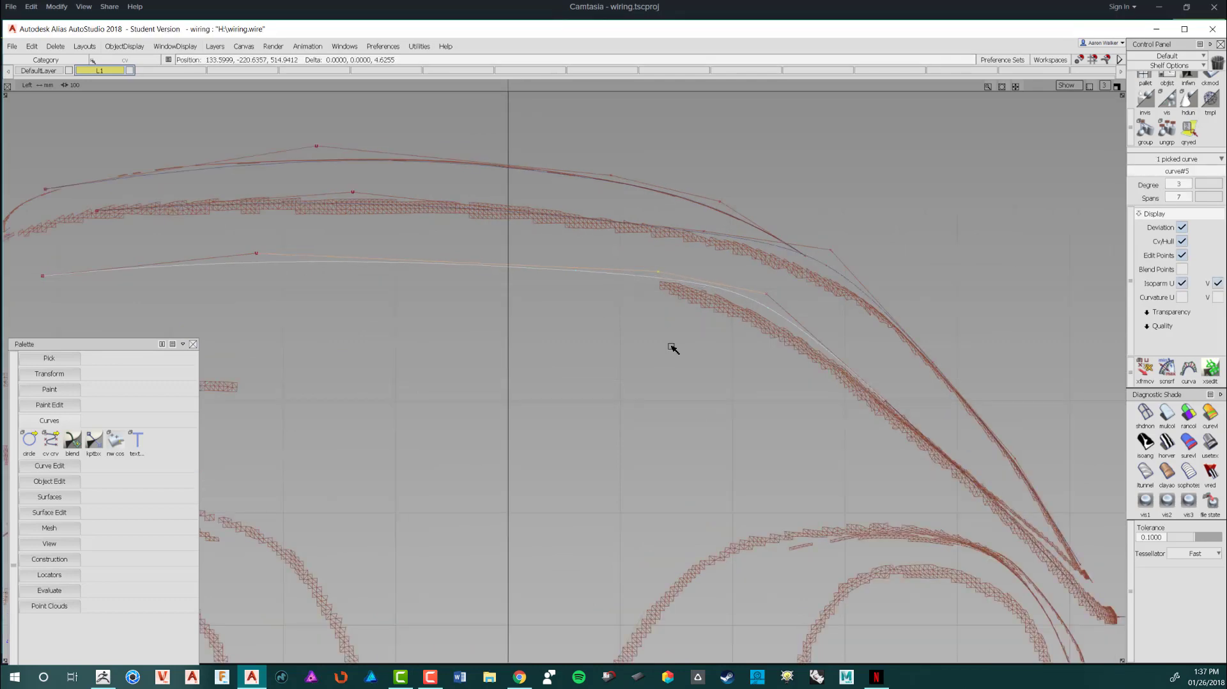
pyautogui.hotkey('ctrl', 'z')
pyautogui.keyDown('ctrl'); pyautogui.keyDown('shift'); pyautogui.moveTo(670, 377); pyautogui.dragTo(672, 353, button='right'); pyautogui.keyUp('shift'); pyautogui.keyUp('ctrl')
pyautogui.moveTo(671, 353); pyautogui.dragTo(672, 347, button='right')
# Step: Pick the next CV rearward on the shoulder curve and lower it toward the thick sculpt line
pyautogui.keyDown('ctrl'); pyautogui.keyDown('shift'); pyautogui.moveTo(690, 361); pyautogui.dragTo(692, 342); pyautogui.keyUp('shift'); pyautogui.keyUp('ctrl')
pyautogui.keyDown('ctrl'); pyautogui.keyDown('shift'); pyautogui.moveTo(707, 372); pyautogui.dragTo(751, 371); pyautogui.keyUp('shift'); pyautogui.keyUp('ctrl')
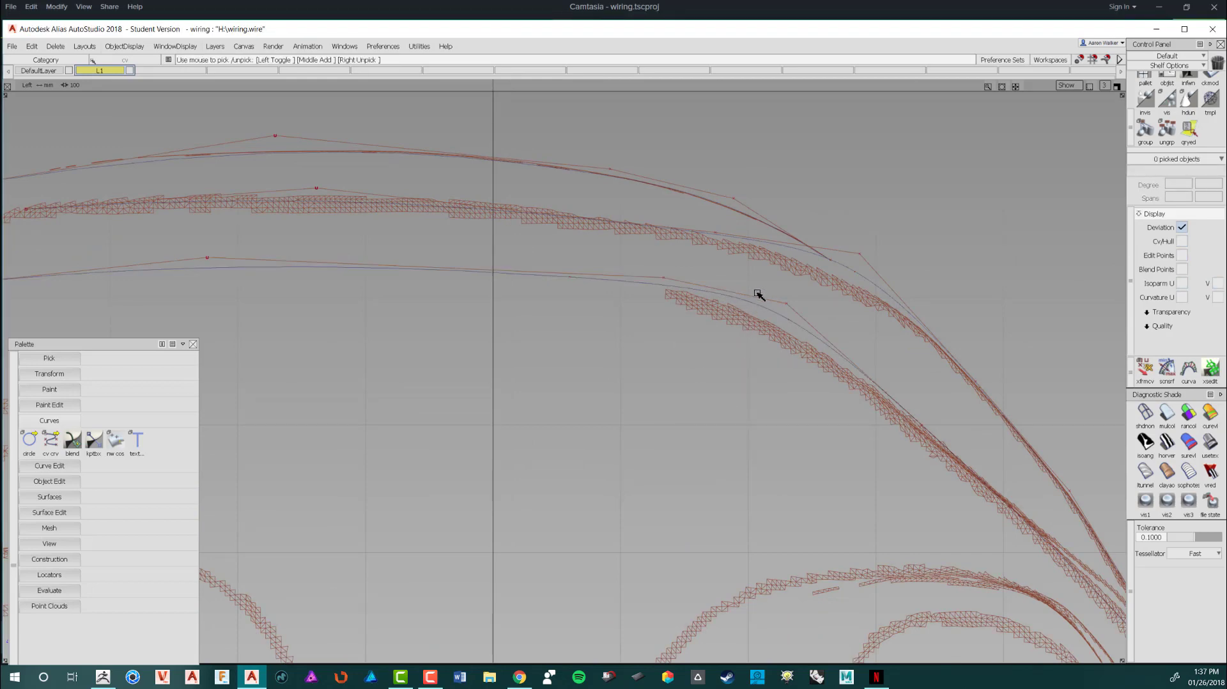
pyautogui.moveTo(758, 292); pyautogui.dragTo(802, 323)
pyautogui.keyDown('ctrl'); pyautogui.keyDown('shift'); pyautogui.moveTo(786, 364); pyautogui.dragTo(778, 333, button='right'); pyautogui.keyUp('shift'); pyautogui.keyUp('ctrl')
pyautogui.moveTo(777, 337); pyautogui.dragTo(773, 361, button='right')
pyautogui.keyDown('alt'); pyautogui.keyDown('shift'); pyautogui.moveTo(771, 370); pyautogui.dragTo(689, 355, button='right'); pyautogui.keyUp('shift'); pyautogui.keyUp('alt')
pyautogui.keyDown('alt'); pyautogui.keyDown('shift'); pyautogui.click(689, 347); pyautogui.keyUp('shift'); pyautogui.keyUp('alt')
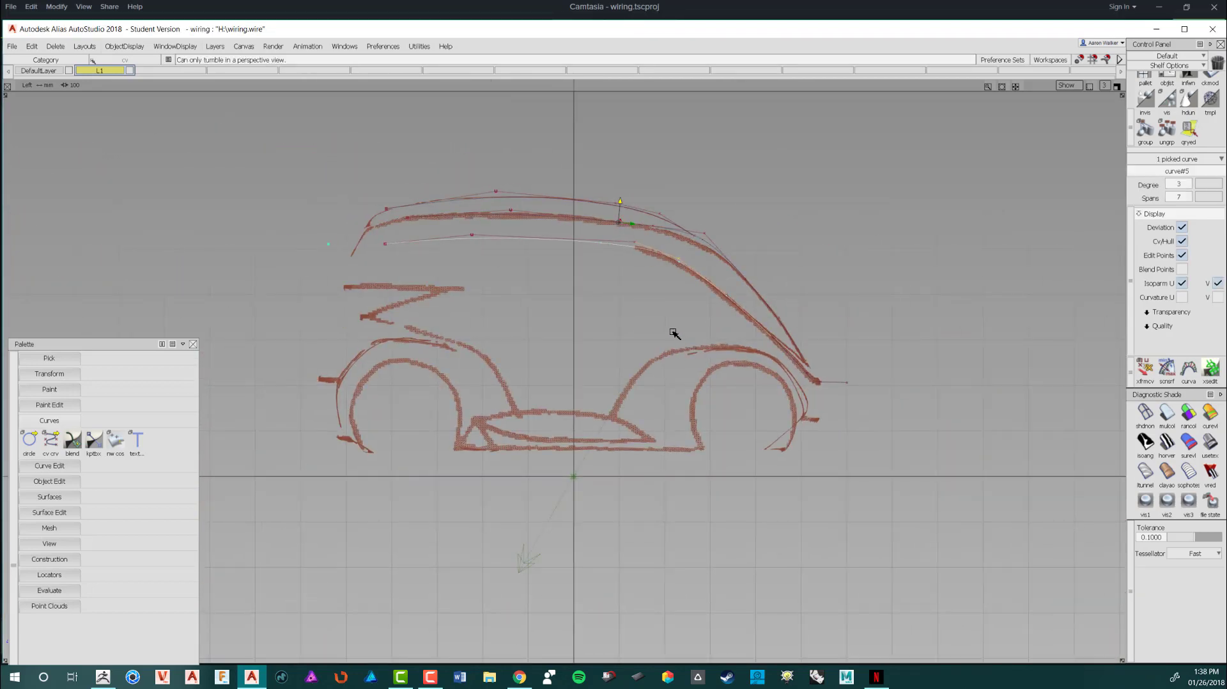
pyautogui.keyDown('alt'); pyautogui.keyDown('shift'); pyautogui.moveTo(621, 285); pyautogui.dragTo(575, 258, button='right'); pyautogui.keyUp('shift'); pyautogui.keyUp('alt')
pyautogui.keyDown('alt'); pyautogui.keyDown('shift'); pyautogui.moveTo(575, 259); pyautogui.dragTo(560, 305, button='middle'); pyautogui.keyUp('shift'); pyautogui.keyUp('alt')
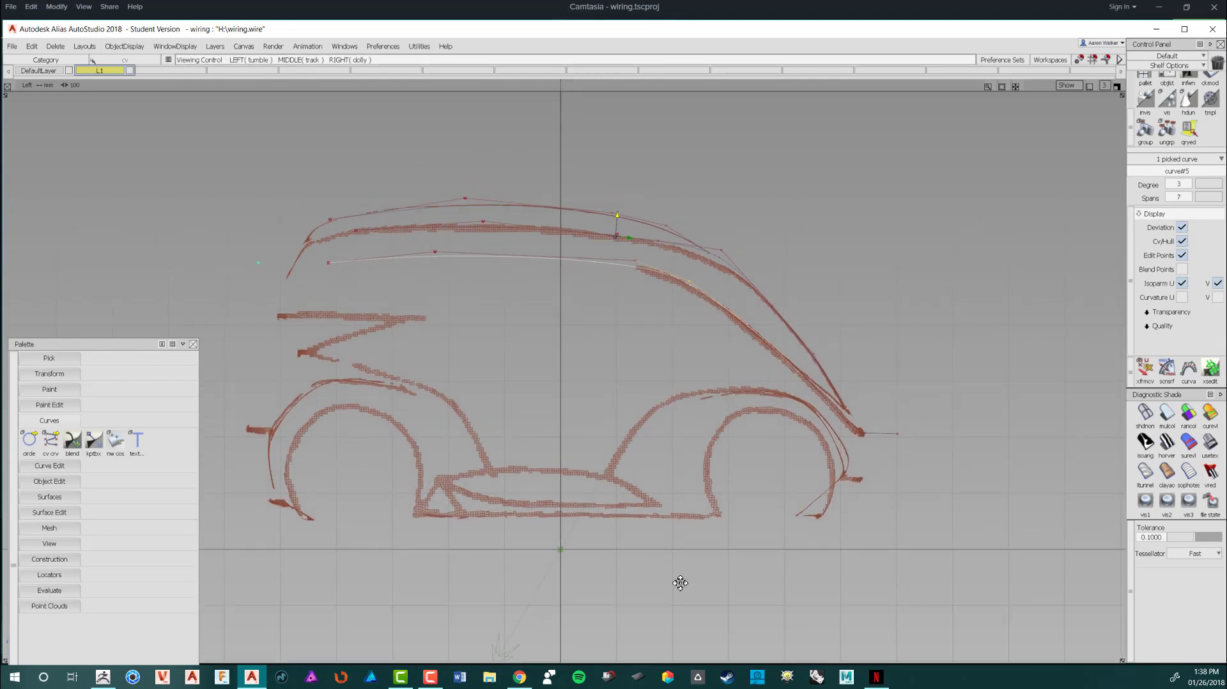
pyautogui.moveTo(549, 377)
pyautogui.keyDown('ctrl'); pyautogui.keyDown('shift'); pyautogui.mouseDown()
pyautogui.moveTo(545, 339)
pyautogui.moveTo(561, 398)
pyautogui.mouseUp(); pyautogui.keyUp('shift'); pyautogui.keyUp('ctrl')
pyautogui.click(600, 458)
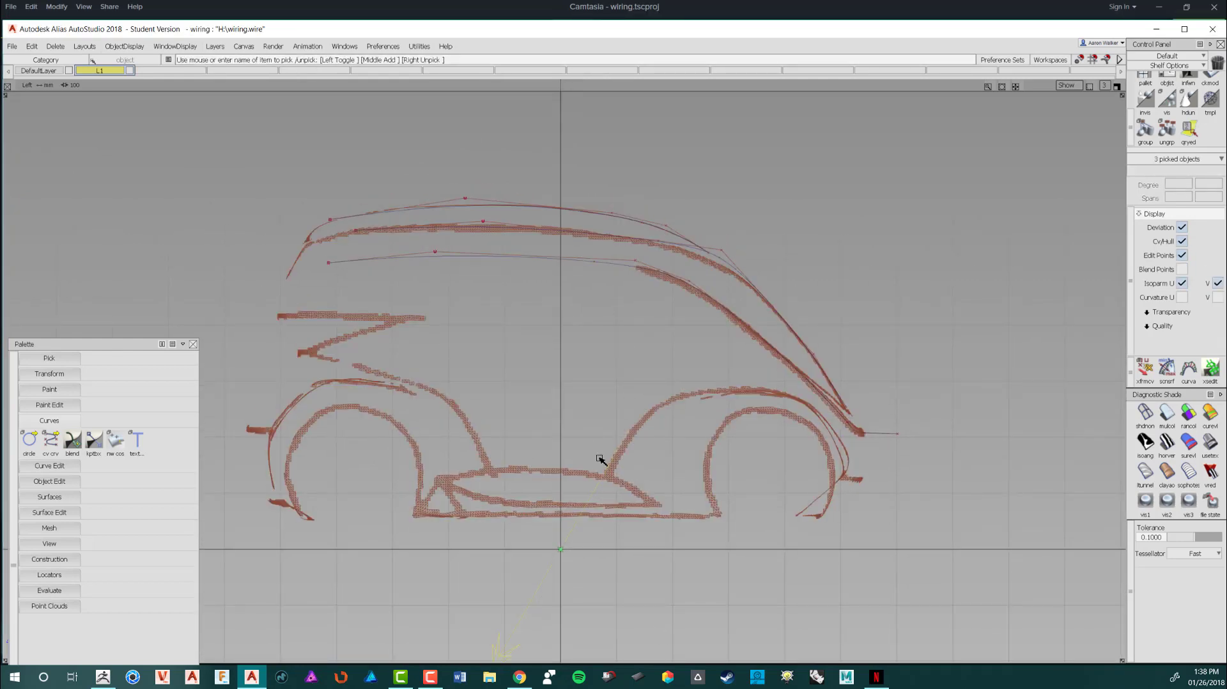
pyautogui.hotkey('ctrl', 'z')
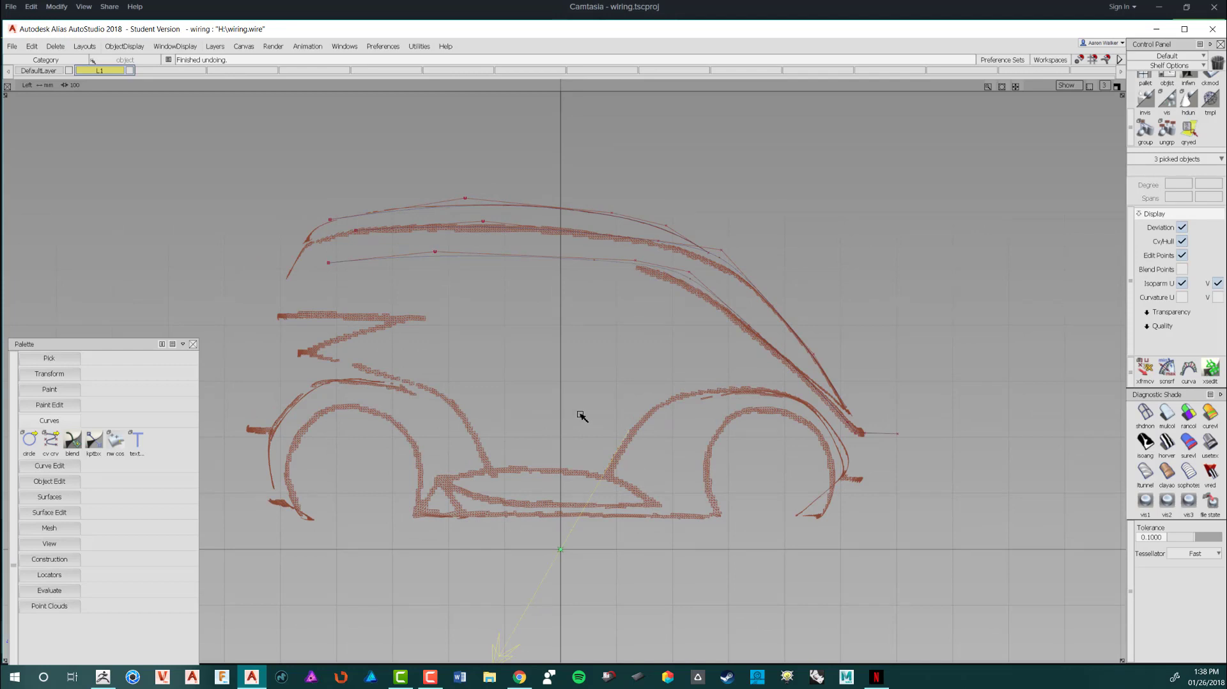
pyautogui.keyDown('ctrl'); pyautogui.keyDown('shift'); pyautogui.moveTo(581, 416); pyautogui.dragTo(567, 373, button='middle'); pyautogui.keyUp('shift'); pyautogui.keyUp('ctrl')
pyautogui.keyDown('ctrl'); pyautogui.keyDown('shift'); pyautogui.moveTo(585, 423); pyautogui.dragTo(559, 400, button='middle'); pyautogui.keyUp('shift'); pyautogui.keyUp('ctrl')
# Step: Pick the car sculpt mesh, then create the new layer L2 and assign the mesh to it
pyautogui.moveTo(548, 429)
pyautogui.keyDown('ctrl'); pyautogui.keyDown('shift'); pyautogui.mouseDown()
pyautogui.moveTo(556, 445)
pyautogui.moveTo(545, 390)
pyautogui.moveTo(533, 481)
pyautogui.mouseUp(); pyautogui.keyUp('shift'); pyautogui.keyUp('ctrl')
pyautogui.click(464, 422)
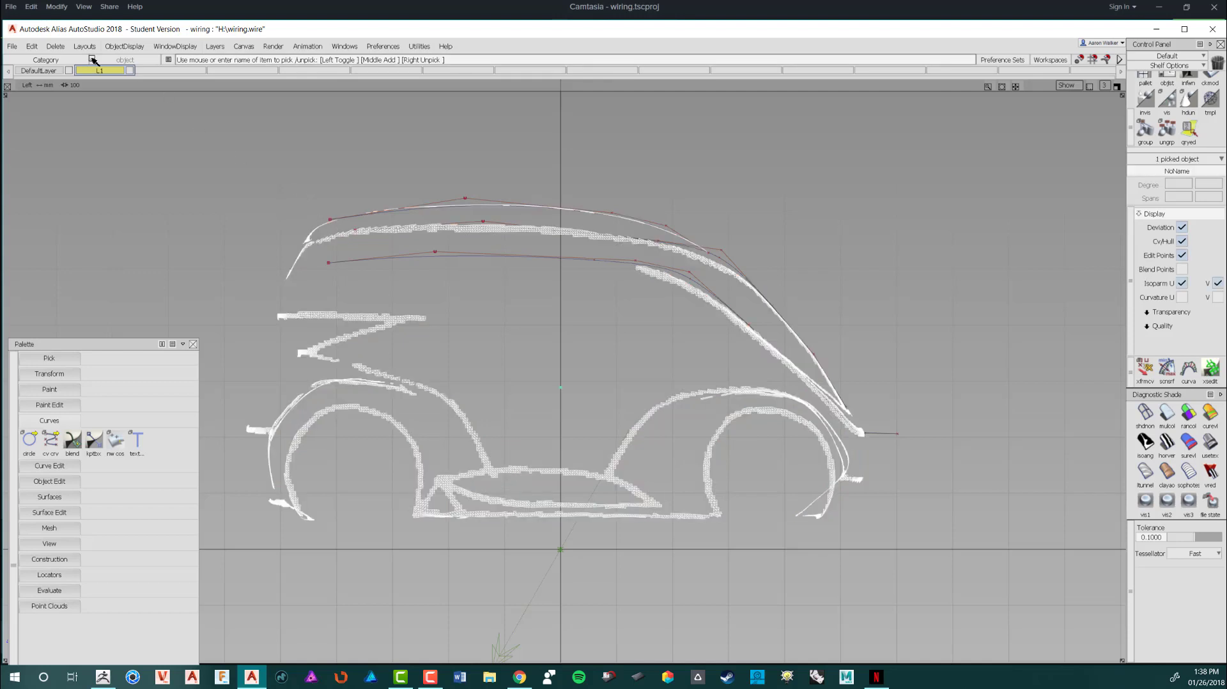
pyautogui.click(225, 50)
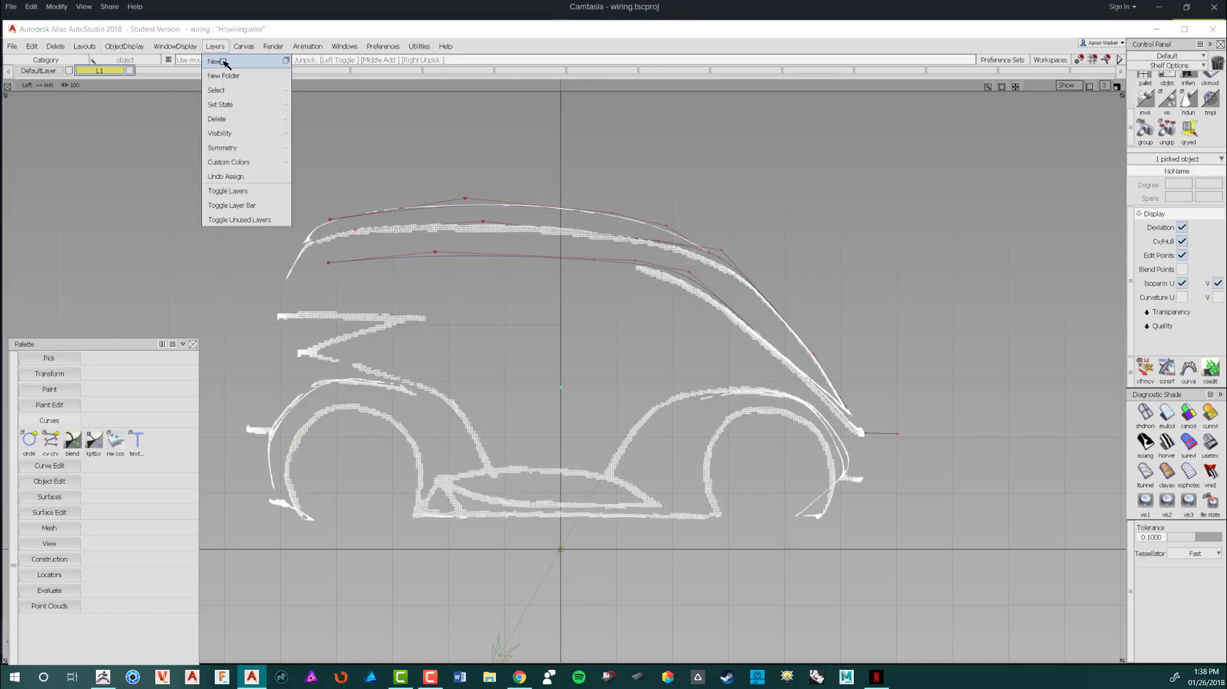
pyautogui.click(224, 62)
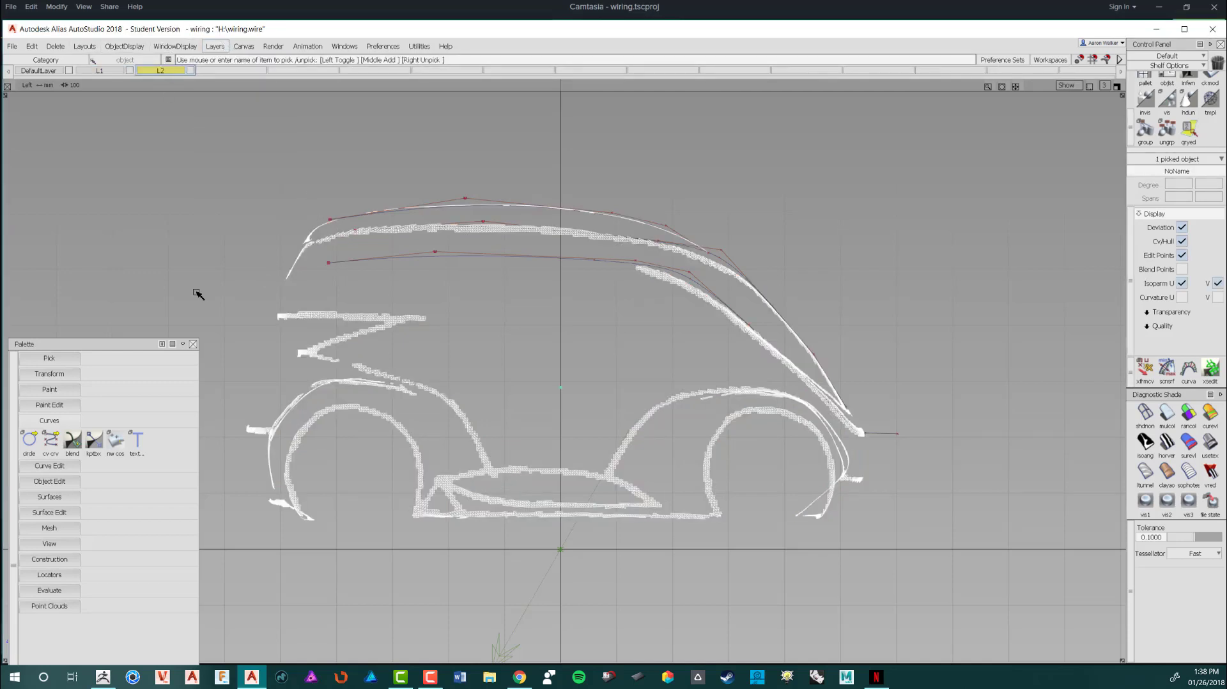
pyautogui.click(164, 71)
pyautogui.click(151, 6)
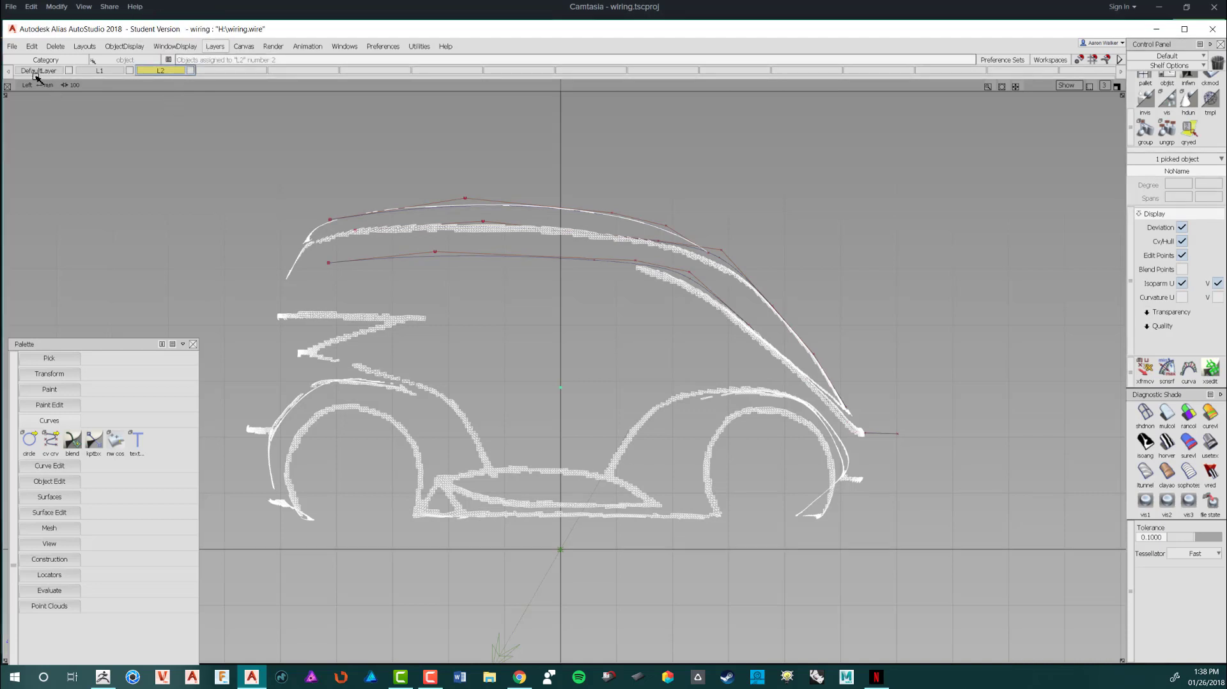
# Step: Save the wire file under its existing name
pyautogui.click(7, 46)
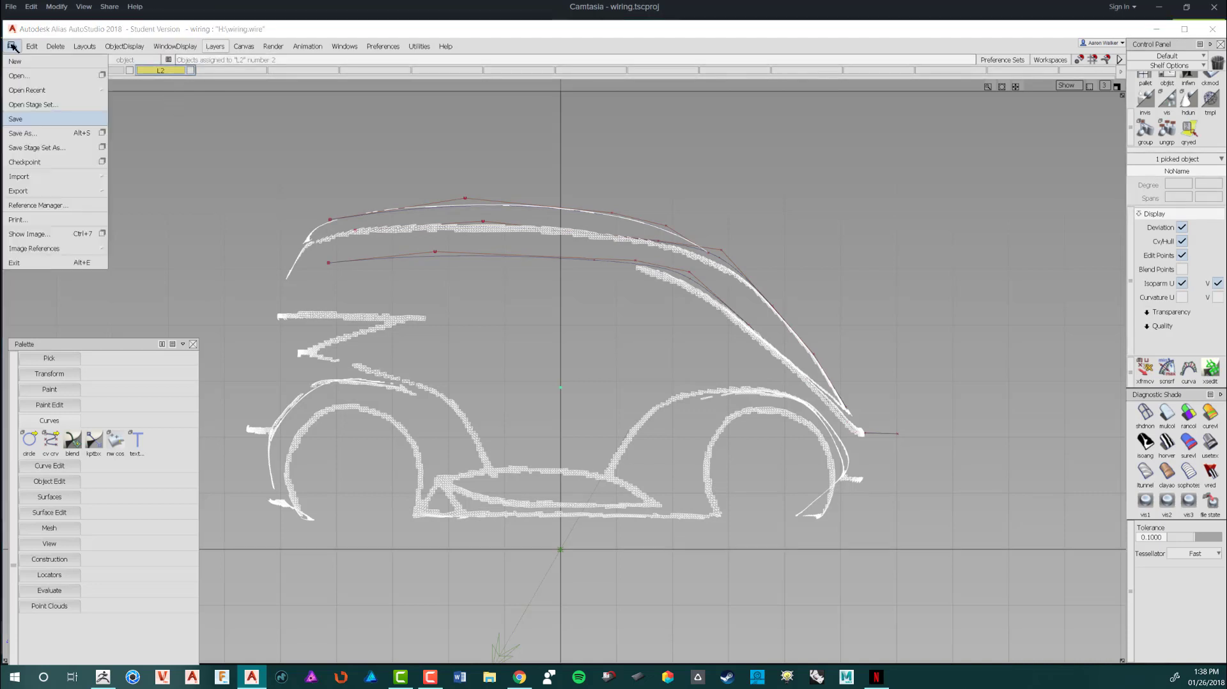
pyautogui.click(20, 118)
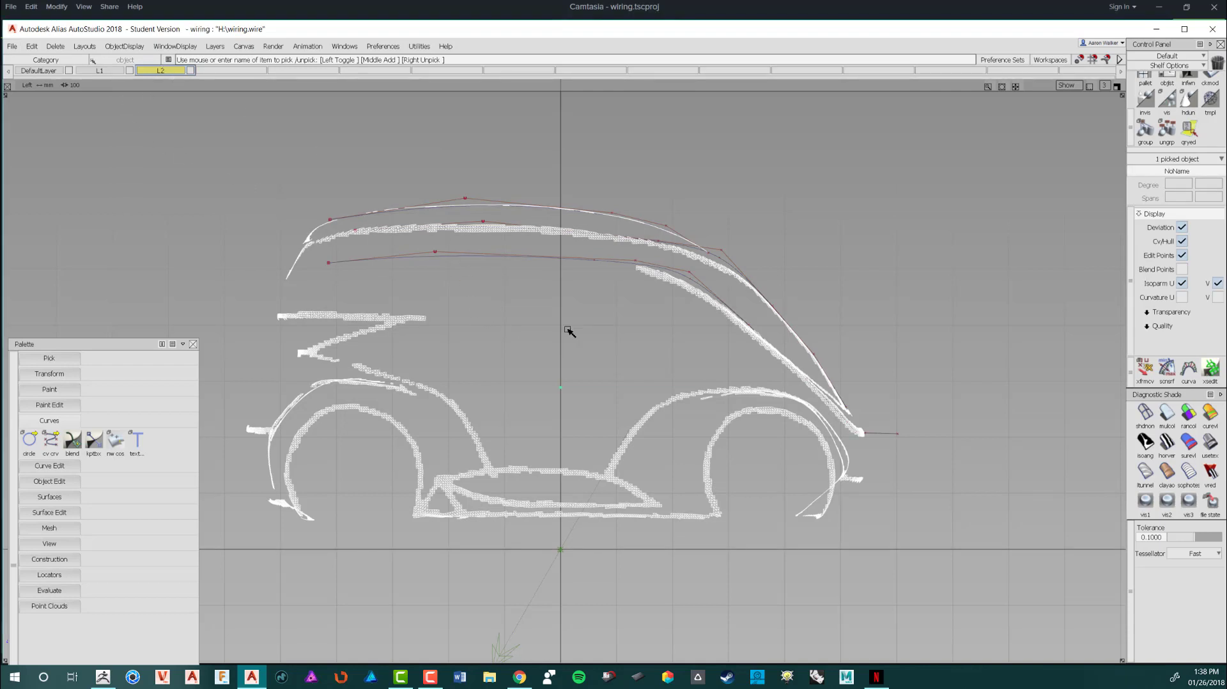
# Step: Clear the mesh selection, then pick the shoulder curve's CV at the rear bend and lower it slightly
pyautogui.click(609, 383)
pyautogui.keyDown('ctrl'); pyautogui.keyDown('shift'); pyautogui.moveTo(682, 326); pyautogui.dragTo(716, 326); pyautogui.keyUp('shift'); pyautogui.keyUp('ctrl')
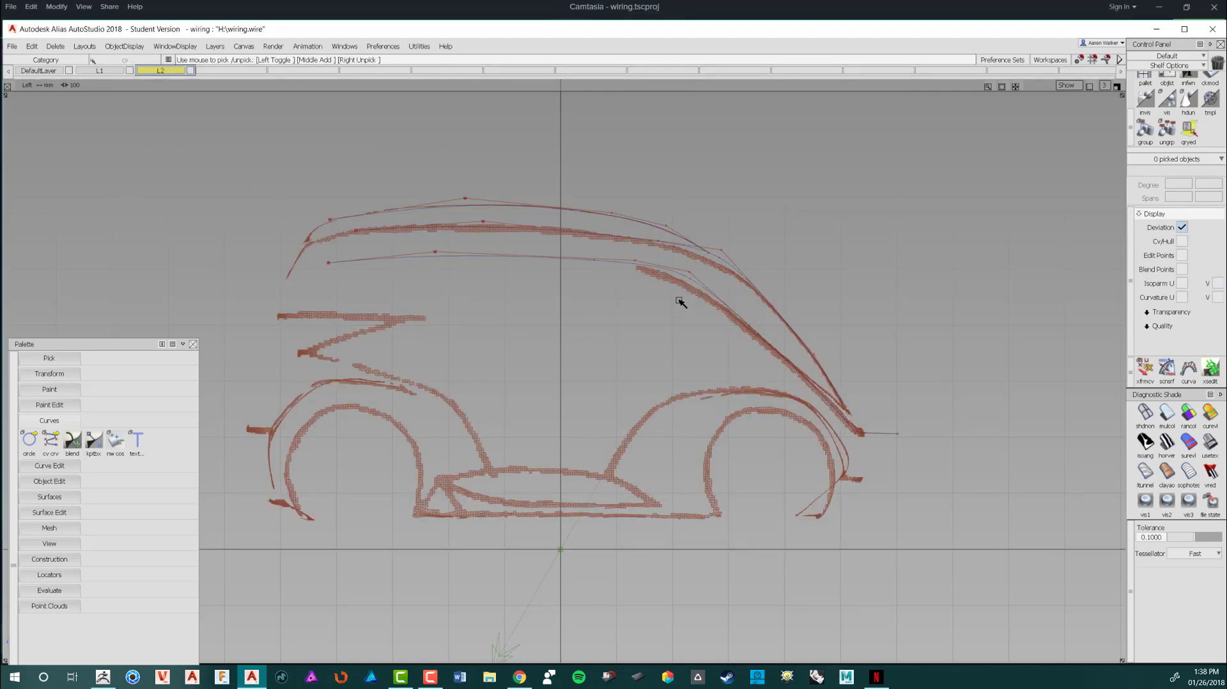
pyautogui.click(691, 274)
pyautogui.keyDown('alt'); pyautogui.keyDown('shift'); pyautogui.moveTo(615, 238); pyautogui.dragTo(747, 275, button='right'); pyautogui.keyUp('shift'); pyautogui.keyUp('alt')
pyautogui.moveTo(683, 268); pyautogui.dragTo(690, 283, button='right')
pyautogui.keyDown('ctrl'); pyautogui.keyDown('shift'); pyautogui.moveTo(605, 334); pyautogui.dragTo(612, 299); pyautogui.keyUp('shift'); pyautogui.keyUp('ctrl')
pyautogui.keyDown('ctrl'); pyautogui.keyDown('shift'); pyautogui.moveTo(613, 298); pyautogui.dragTo(531, 329); pyautogui.keyUp('shift'); pyautogui.keyUp('ctrl')
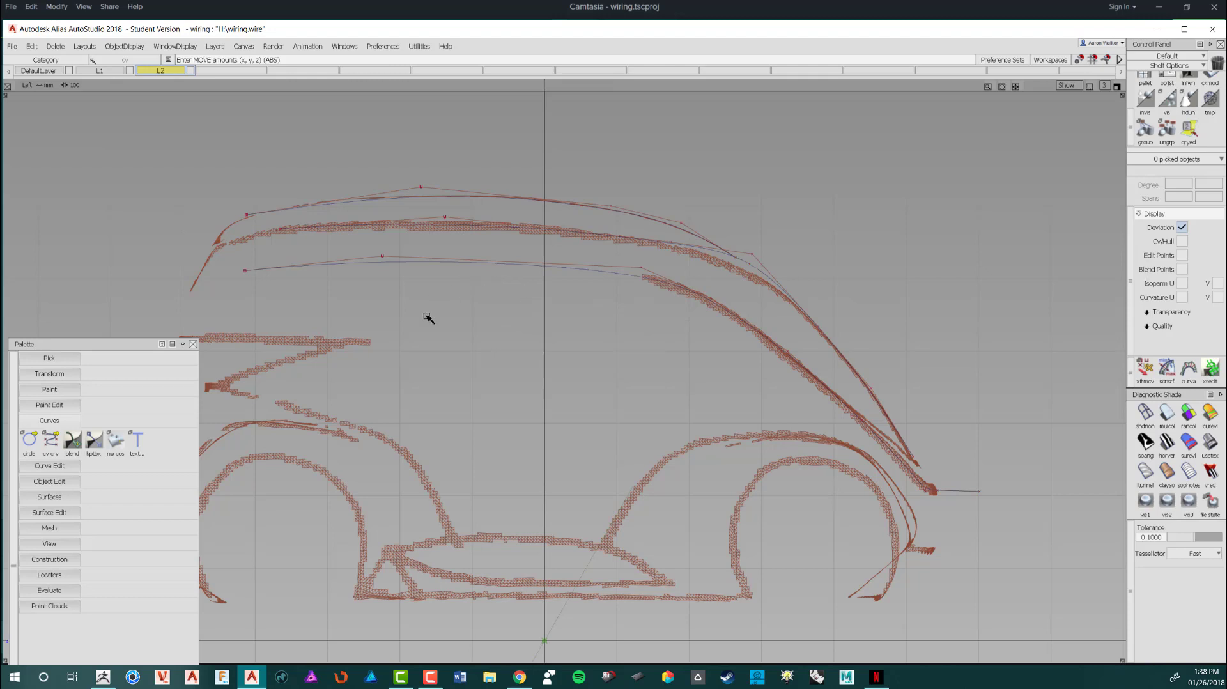
# Step: Pick the two front CVs of the shoulder curve and raise them slightly
pyautogui.keyDown('ctrl'); pyautogui.keyDown('shift'); pyautogui.moveTo(425, 317); pyautogui.dragTo(510, 588); pyautogui.keyUp('shift'); pyautogui.keyUp('ctrl')
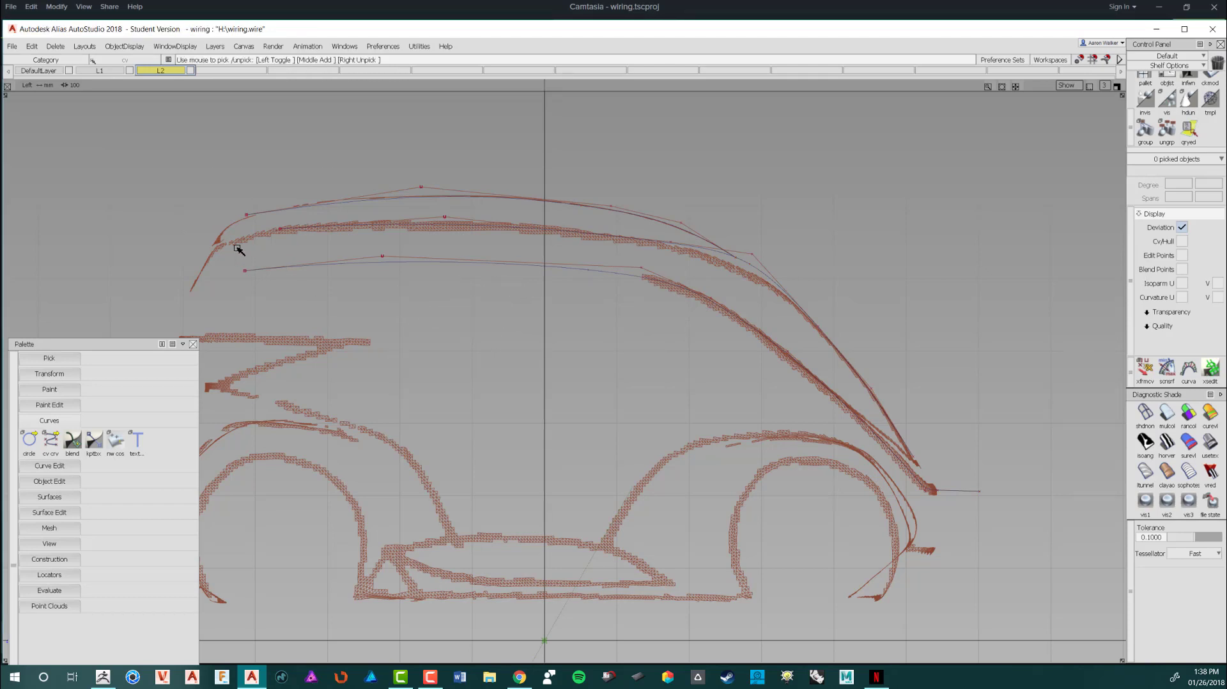
pyautogui.moveTo(239, 246); pyautogui.dragTo(419, 336)
pyautogui.moveTo(419, 318); pyautogui.dragTo(420, 314, button='right')
pyautogui.keyDown('ctrl'); pyautogui.keyDown('shift'); pyautogui.moveTo(406, 326); pyautogui.dragTo(299, 300); pyautogui.keyUp('shift'); pyautogui.keyUp('ctrl')
pyautogui.keyDown('ctrl'); pyautogui.keyDown('shift'); pyautogui.moveTo(323, 308); pyautogui.dragTo(327, 287, button='right'); pyautogui.keyUp('shift'); pyautogui.keyUp('ctrl')
pyautogui.moveTo(333, 295); pyautogui.dragTo(333, 291, button='right')
pyautogui.keyDown('ctrl'); pyautogui.keyDown('shift'); pyautogui.moveTo(333, 292); pyautogui.dragTo(385, 298); pyautogui.keyUp('shift'); pyautogui.keyUp('ctrl')
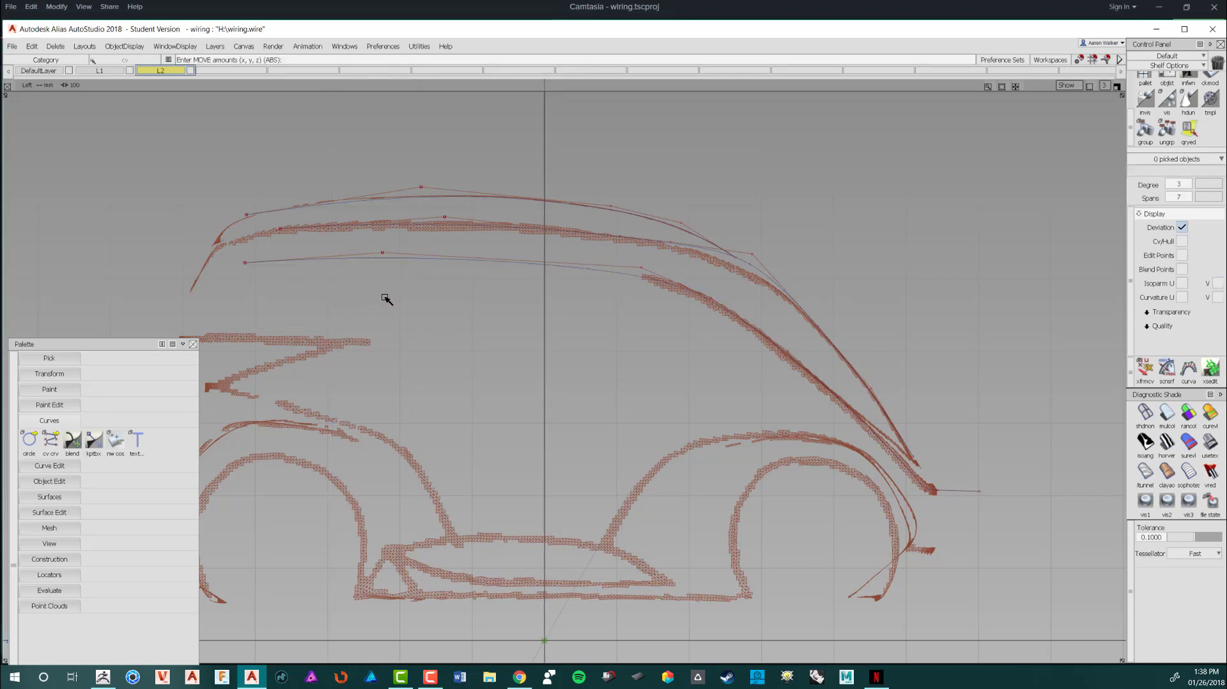
# Step: Hide layer L2 so that only the traced curves are displayed
pyautogui.rightClick(160, 70)
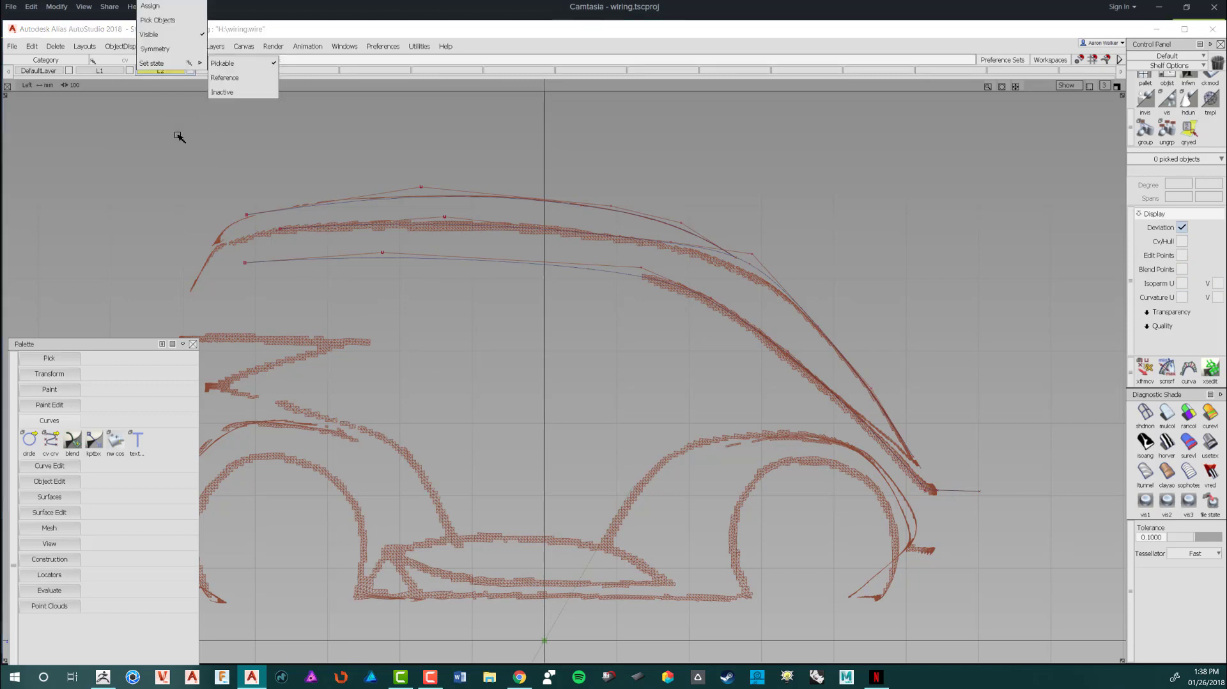
pyautogui.click(173, 34)
pyautogui.moveTo(533, 310)
pyautogui.keyDown('alt'); pyautogui.keyDown('shift'); pyautogui.mouseDown(button='right')
pyautogui.moveTo(542, 582)
pyautogui.moveTo(510, 282)
pyautogui.mouseUp(button='right'); pyautogui.keyUp('shift'); pyautogui.keyUp('alt')
pyautogui.keyDown('alt'); pyautogui.keyDown('shift'); pyautogui.moveTo(580, 303); pyautogui.dragTo(533, 305, button='middle'); pyautogui.keyUp('shift'); pyautogui.keyUp('alt')
pyautogui.keyDown('ctrl'); pyautogui.keyDown('shift'); pyautogui.rightClick(580, 274); pyautogui.keyUp('shift'); pyautogui.keyUp('ctrl')
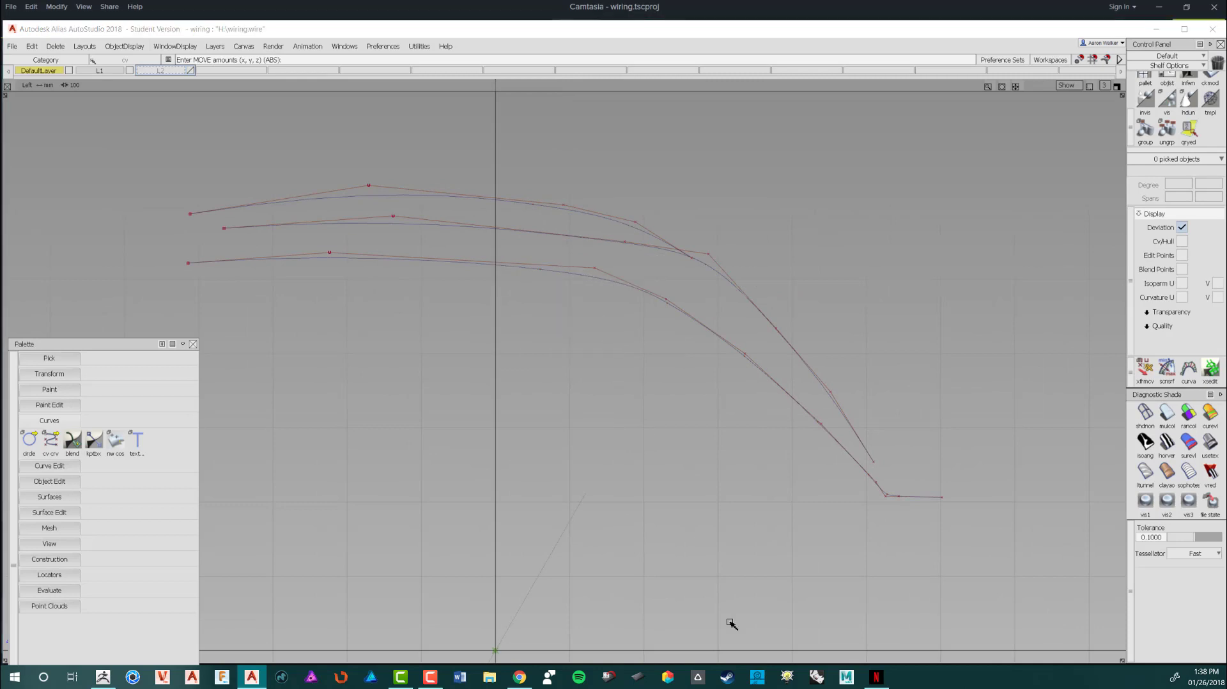
# Step: Hide the CVs and hulls of all three curves, then pick the top and middle curves one at a time to compare them
pyautogui.keyDown('ctrl'); pyautogui.keyDown('shift'); pyautogui.moveTo(604, 345); pyautogui.dragTo(634, 359); pyautogui.keyUp('shift'); pyautogui.keyUp('ctrl')
pyautogui.moveTo(516, 181); pyautogui.dragTo(599, 319)
pyautogui.moveTo(598, 318)
pyautogui.keyDown('ctrl'); pyautogui.keyDown('shift'); pyautogui.mouseDown(button='right')
pyautogui.moveTo(636, 330)
pyautogui.moveTo(566, 349)
pyautogui.moveTo(610, 319)
pyautogui.mouseUp(button='right'); pyautogui.keyUp('shift'); pyautogui.keyUp('ctrl')
pyautogui.keyDown('ctrl'); pyautogui.keyDown('shift'); pyautogui.moveTo(630, 308); pyautogui.dragTo(630, 266); pyautogui.keyUp('shift'); pyautogui.keyUp('ctrl')
pyautogui.click(609, 229)
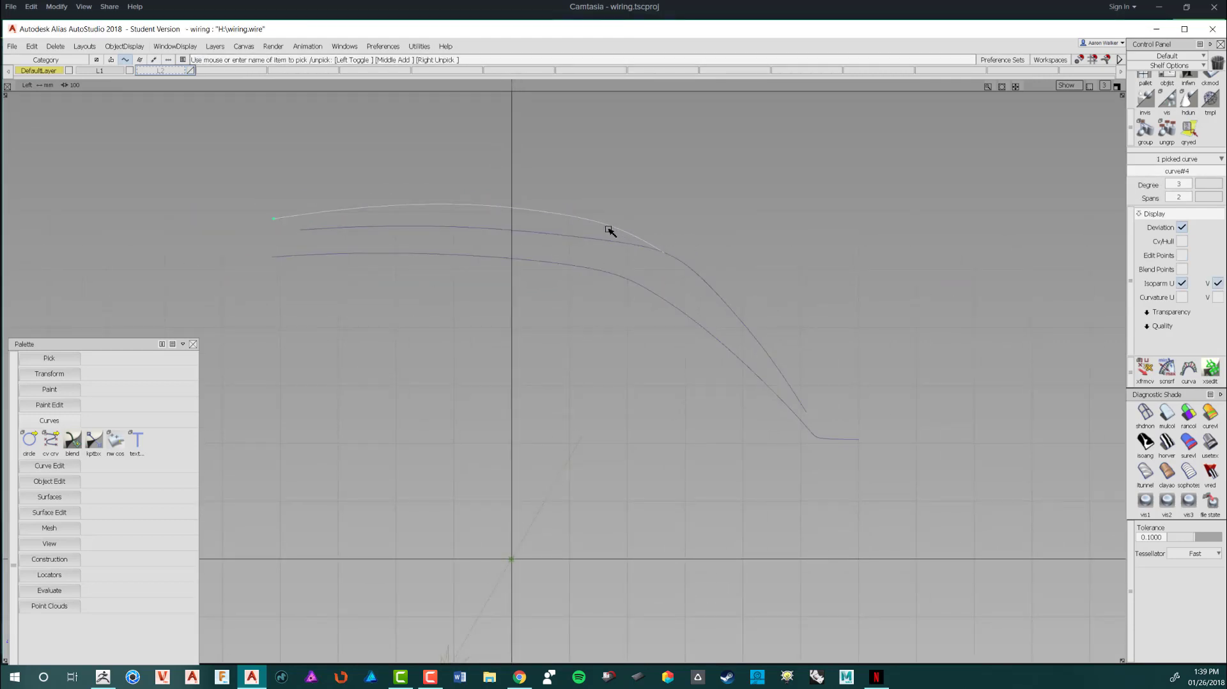
pyautogui.click(701, 296)
pyautogui.moveTo(677, 289)
pyautogui.keyDown('ctrl'); pyautogui.keyDown('shift'); pyautogui.mouseDown(button='right')
pyautogui.moveTo(712, 295)
pyautogui.moveTo(677, 291)
pyautogui.mouseUp(button='right'); pyautogui.keyUp('shift'); pyautogui.keyUp('ctrl')
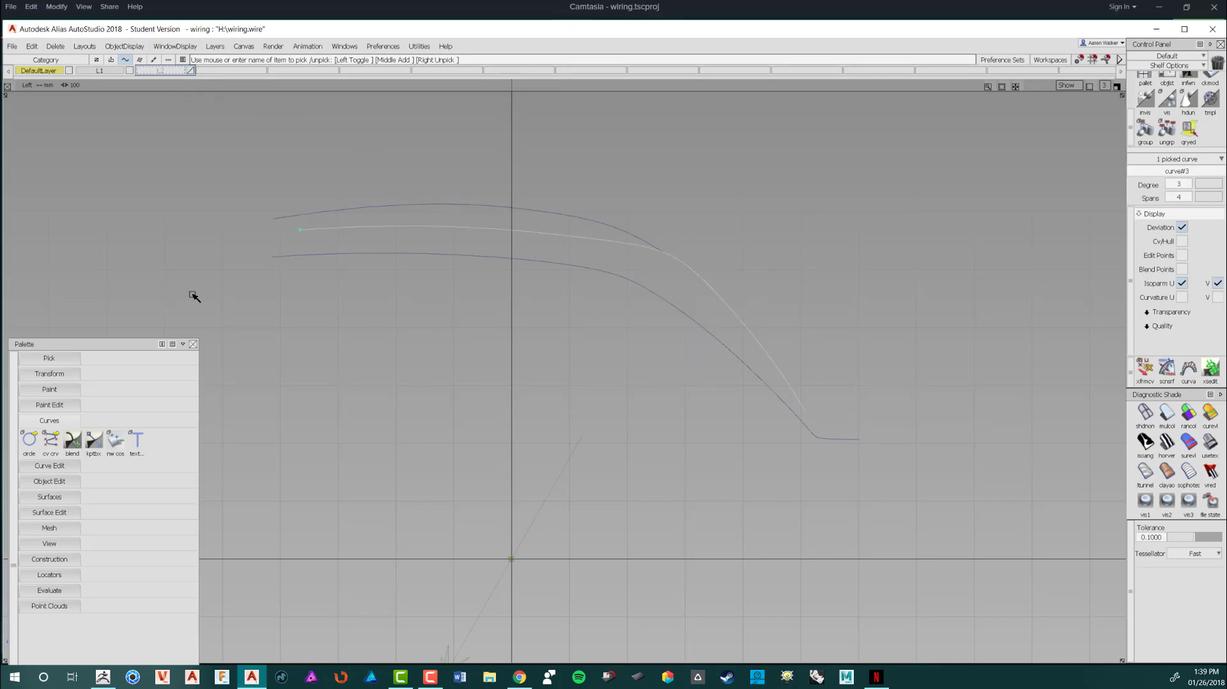
# Step: Show layer L2 with the sculpt mesh again and clear the curve selection
pyautogui.rightClick(161, 70)
pyautogui.click(166, 35)
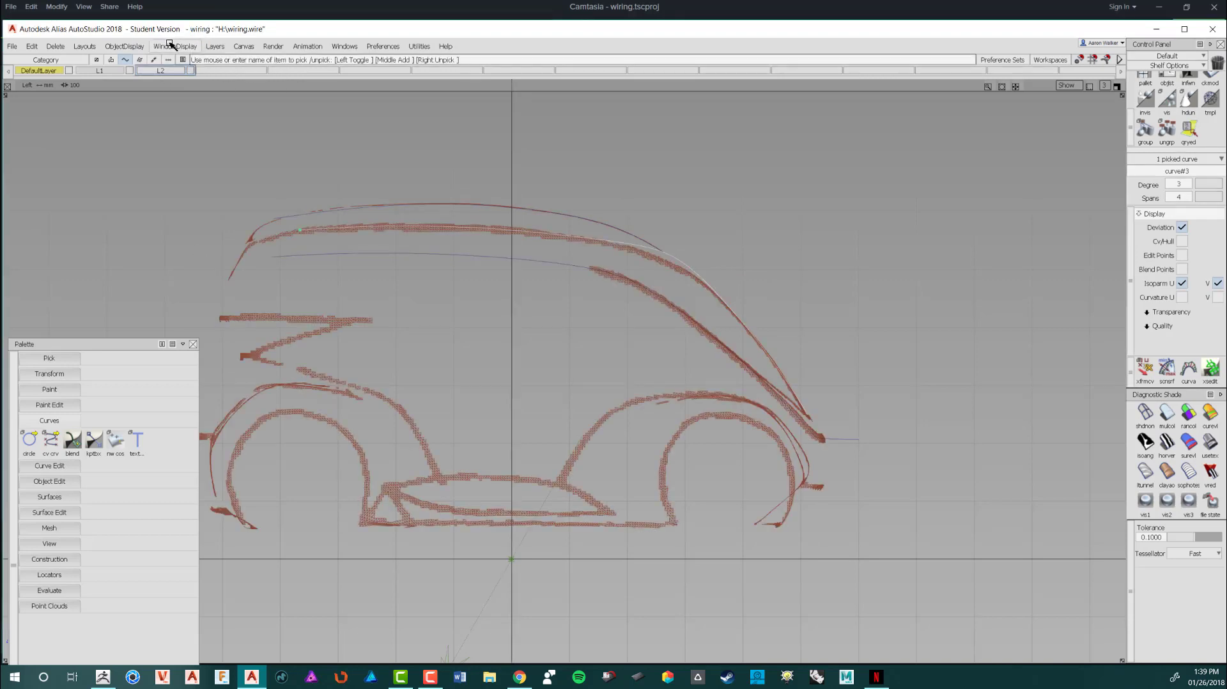
pyautogui.keyDown('ctrl'); pyautogui.keyDown('shift'); pyautogui.moveTo(570, 240); pyautogui.dragTo(569, 217); pyautogui.keyUp('shift'); pyautogui.keyUp('ctrl')
pyautogui.keyDown('alt'); pyautogui.keyDown('shift'); pyautogui.moveTo(753, 269); pyautogui.dragTo(736, 304, button='right'); pyautogui.keyUp('shift'); pyautogui.keyUp('alt')
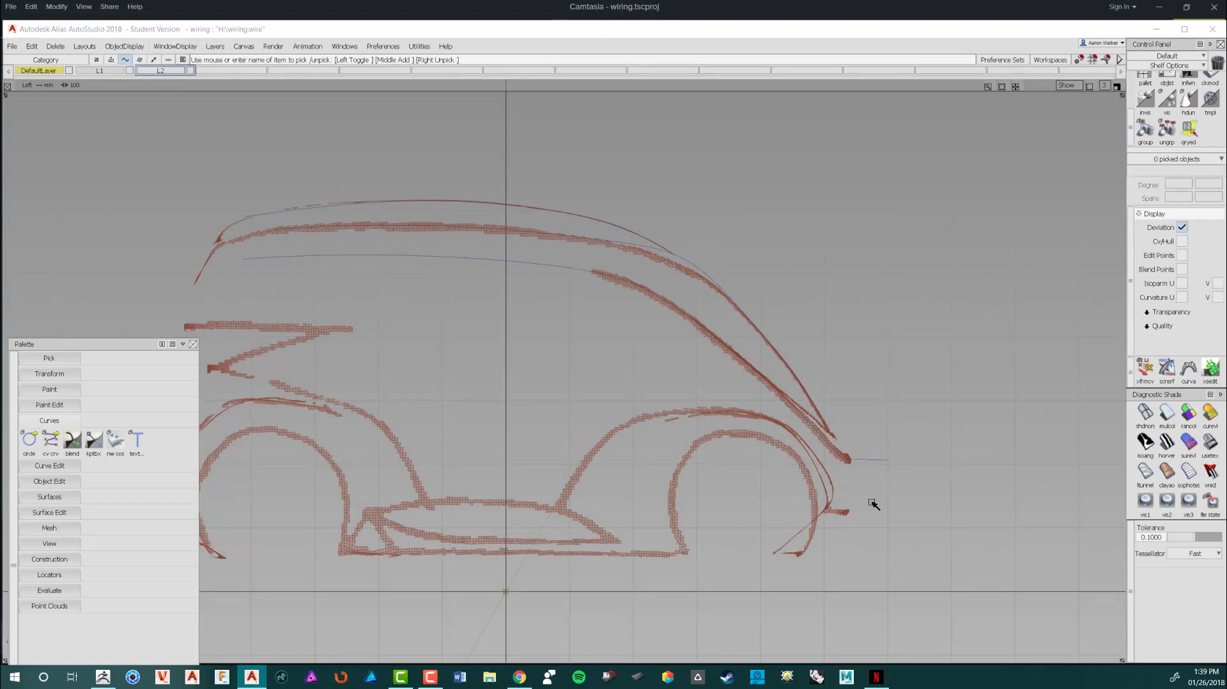
# Step: Pick the middle curve at its rear bend and display its CVs and hull
pyautogui.keyDown('ctrl'); pyautogui.keyDown('shift'); pyautogui.moveTo(726, 245); pyautogui.dragTo(762, 244); pyautogui.keyUp('shift'); pyautogui.keyUp('ctrl')
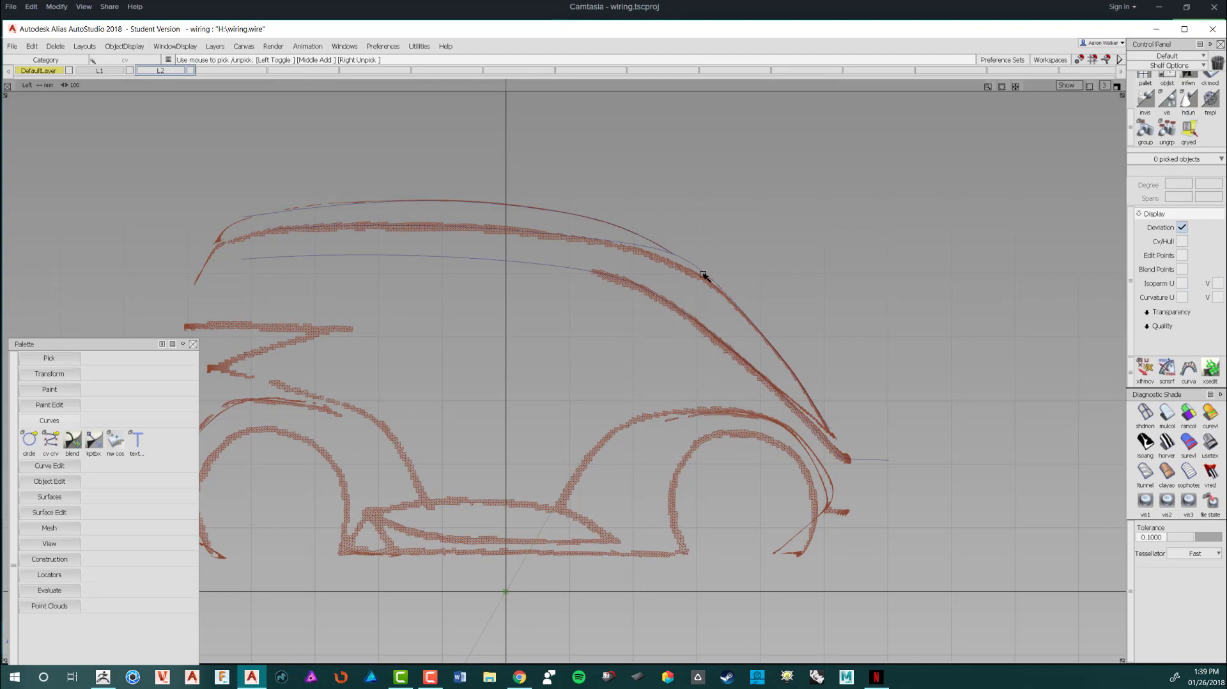
pyautogui.keyDown('ctrl'); pyautogui.keyDown('shift'); pyautogui.moveTo(714, 281); pyautogui.dragTo(752, 295); pyautogui.keyUp('shift'); pyautogui.keyUp('ctrl')
pyautogui.click(705, 281)
pyautogui.moveTo(706, 284)
pyautogui.keyDown('ctrl'); pyautogui.keyDown('shift'); pyautogui.mouseDown(button='middle')
pyautogui.moveTo(731, 281)
pyautogui.moveTo(709, 280)
pyautogui.mouseUp(button='middle'); pyautogui.keyUp('shift'); pyautogui.keyUp('ctrl')
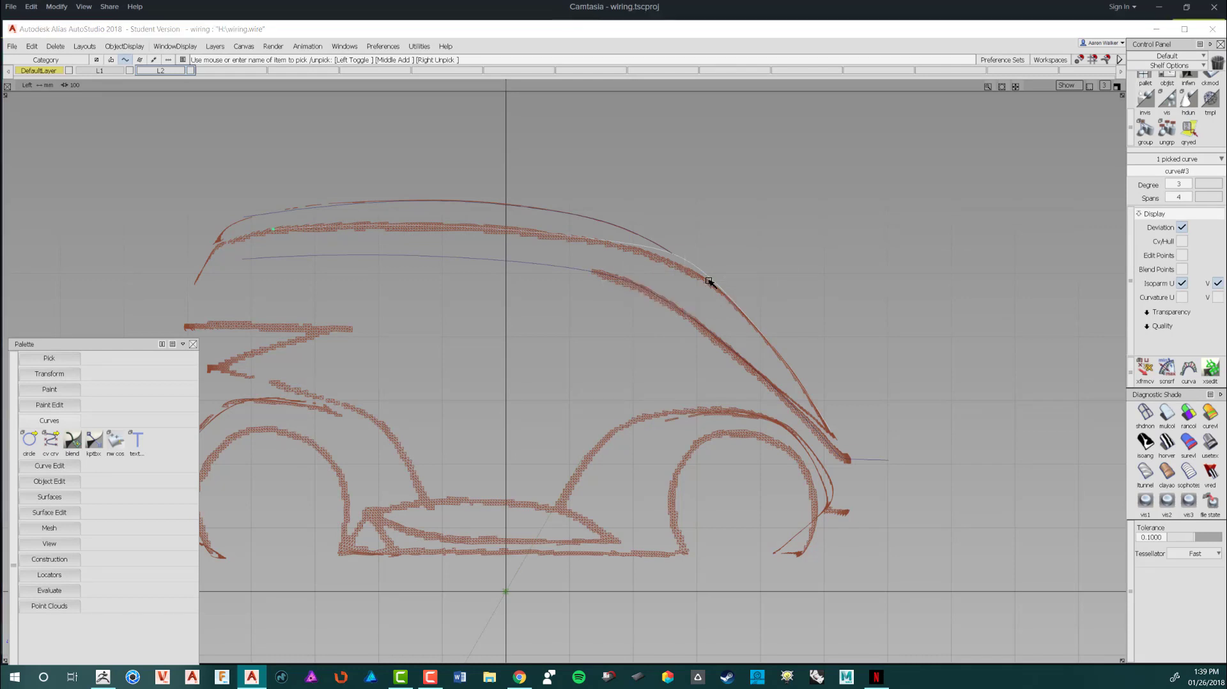
pyautogui.keyDown('ctrl'); pyautogui.keyDown('shift'); pyautogui.moveTo(709, 280); pyautogui.dragTo(733, 270, button='right'); pyautogui.keyUp('shift'); pyautogui.keyUp('ctrl')
# Step: Lower the middle curve's CV at the rear bend so the curve follows the thick sculpt line, then clear the selection
pyautogui.keyDown('ctrl'); pyautogui.keyDown('shift'); pyautogui.moveTo(732, 270); pyautogui.dragTo(755, 289); pyautogui.keyUp('shift'); pyautogui.keyUp('ctrl')
pyautogui.keyDown('ctrl'); pyautogui.keyDown('shift'); pyautogui.moveTo(755, 291); pyautogui.dragTo(745, 219, button='middle'); pyautogui.keyUp('shift'); pyautogui.keyUp('ctrl')
pyautogui.keyDown('alt'); pyautogui.keyDown('shift'); pyautogui.moveTo(746, 219); pyautogui.dragTo(749, 203, button='right'); pyautogui.keyUp('shift'); pyautogui.keyUp('alt')
pyautogui.moveTo(748, 204); pyautogui.dragTo(677, 271, button='right')
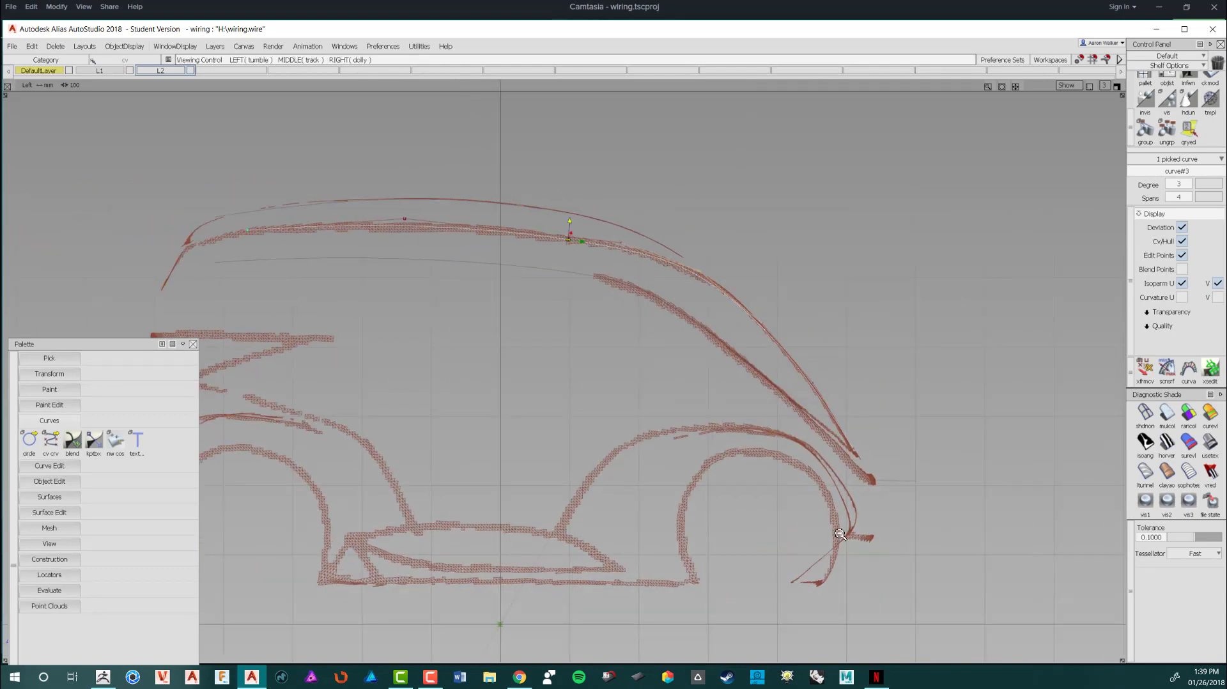
pyautogui.keyDown('alt'); pyautogui.keyDown('shift'); pyautogui.moveTo(677, 271); pyautogui.dragTo(592, 233, button='middle'); pyautogui.keyUp('shift'); pyautogui.keyUp('alt')
pyautogui.keyDown('alt'); pyautogui.keyDown('shift'); pyautogui.moveTo(722, 487); pyautogui.dragTo(778, 493, button='middle'); pyautogui.keyUp('shift'); pyautogui.keyUp('alt')
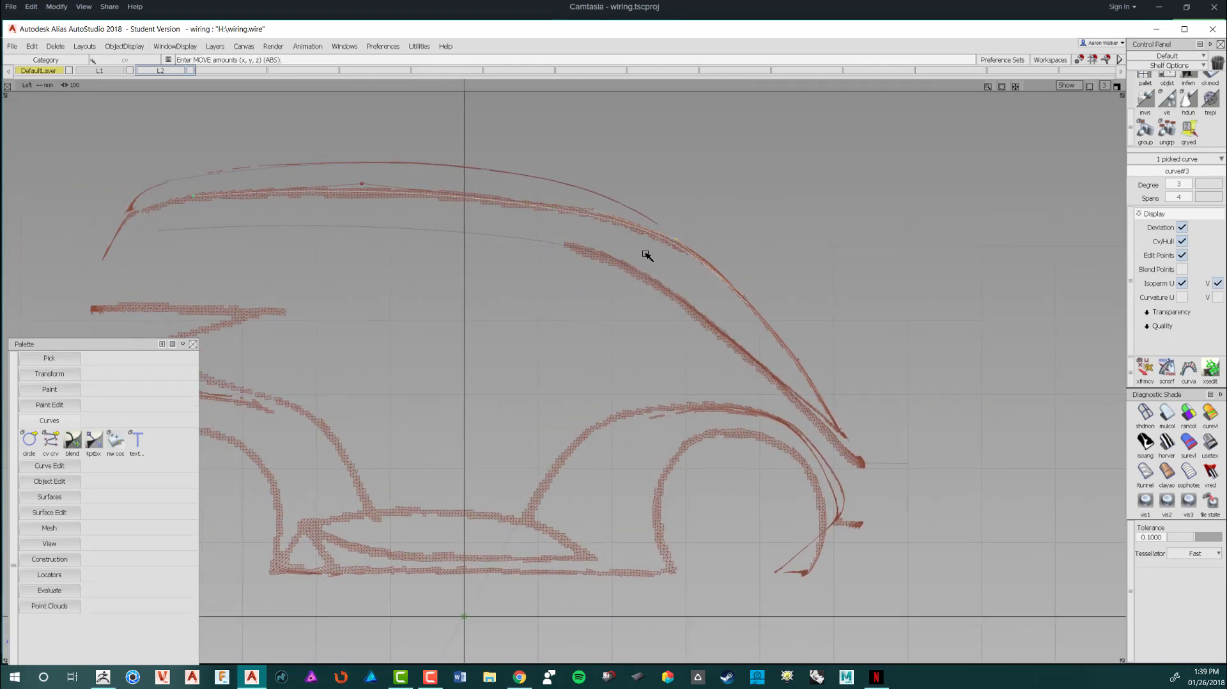
pyautogui.keyDown('ctrl'); pyautogui.keyDown('shift'); pyautogui.moveTo(637, 291); pyautogui.dragTo(629, 223); pyautogui.keyUp('shift'); pyautogui.keyUp('ctrl')
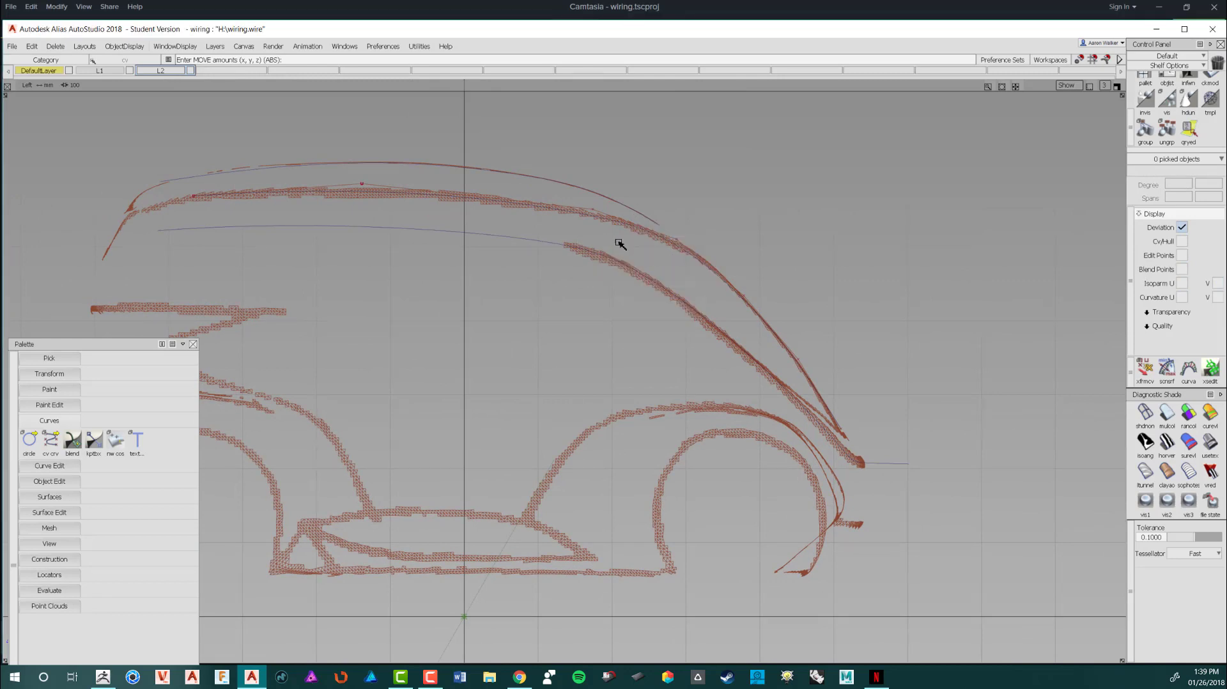
# Step: Hide layer L2, then pick the middle curve's CV at the rear bend and lower it by about 4.8 mm
pyautogui.rightClick(181, 71)
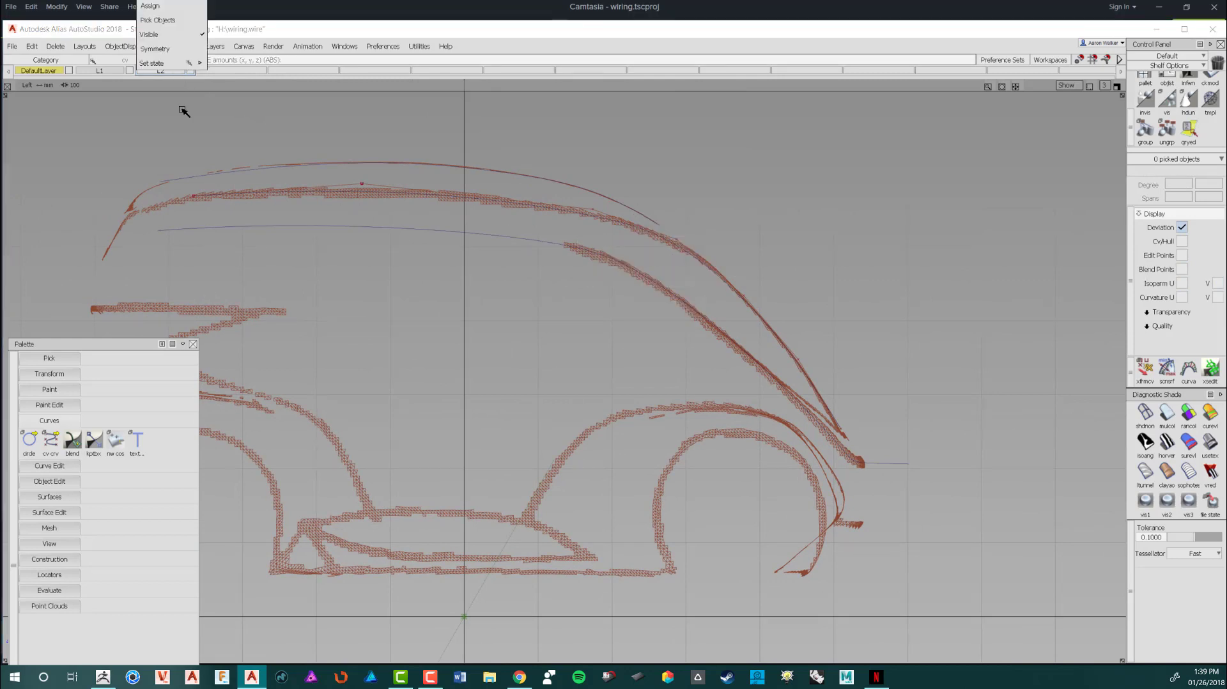
pyautogui.click(172, 35)
pyautogui.moveTo(499, 265)
pyautogui.keyDown('alt'); pyautogui.keyDown('shift'); pyautogui.mouseDown(button='right')
pyautogui.moveTo(471, 255)
pyautogui.moveTo(597, 303)
pyautogui.mouseUp(button='right'); pyautogui.keyUp('shift'); pyautogui.keyUp('alt')
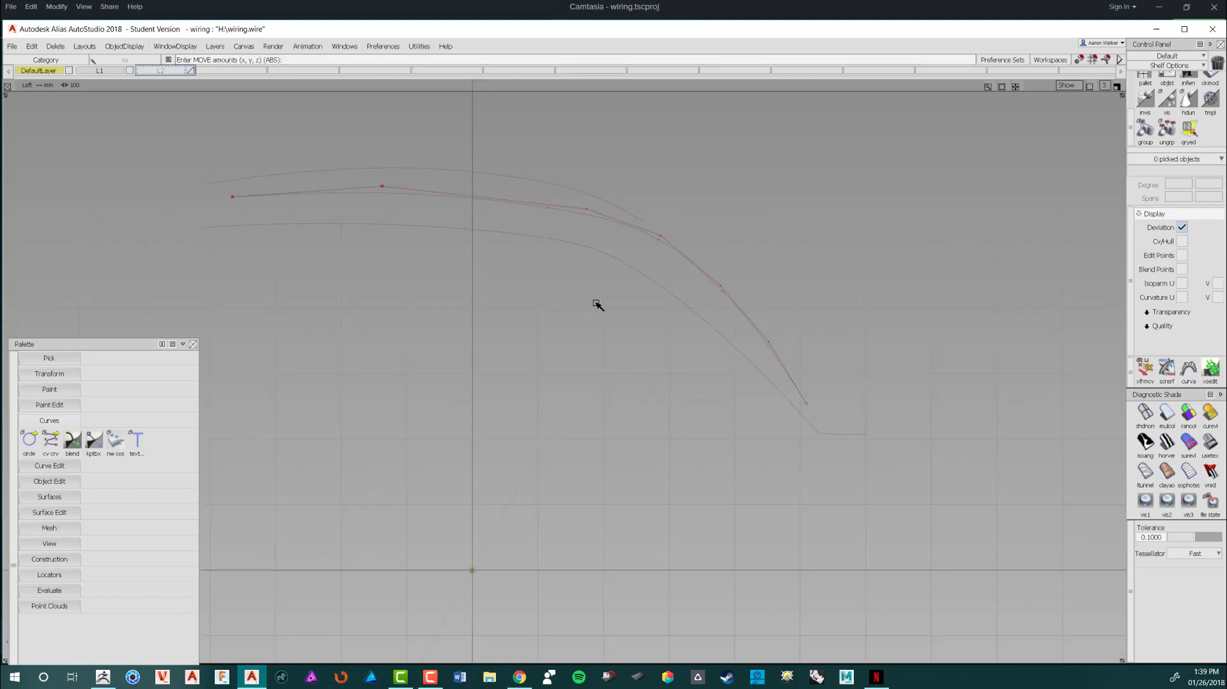
pyautogui.keyDown('ctrl'); pyautogui.keyDown('shift'); pyautogui.moveTo(711, 262); pyautogui.dragTo(687, 220); pyautogui.keyUp('shift'); pyautogui.keyUp('ctrl')
pyautogui.moveTo(688, 219); pyautogui.dragTo(689, 220, button='right')
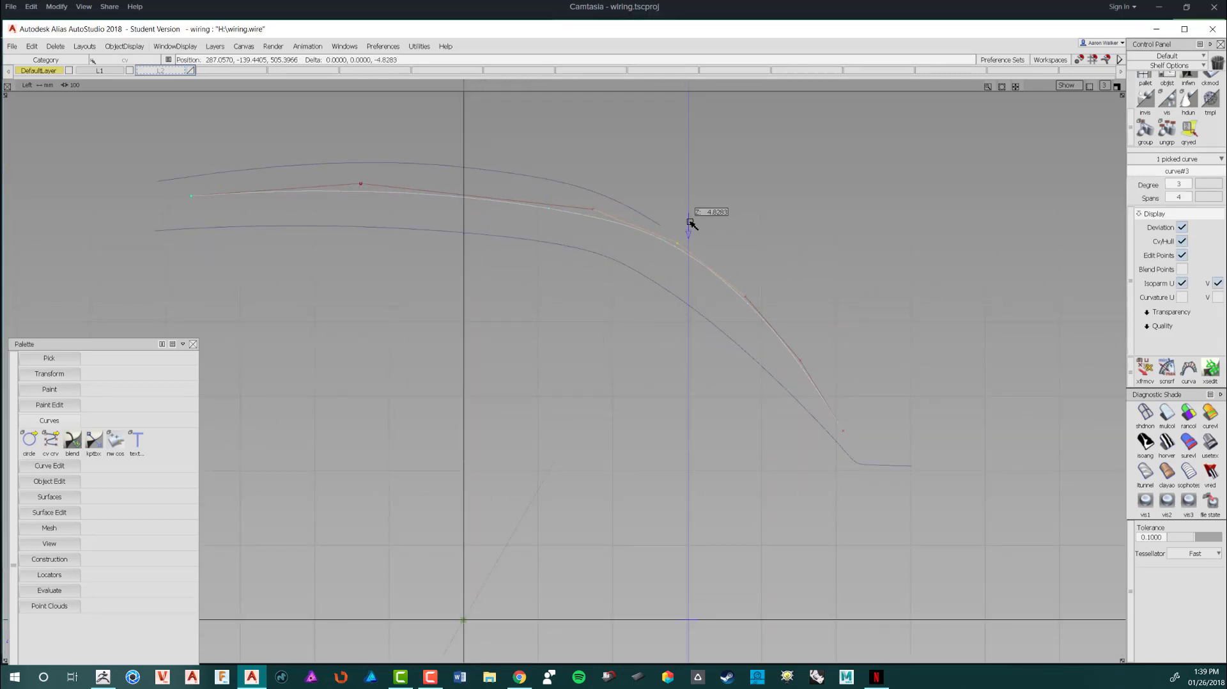
# Step: Pick the middle curve's CV just ahead of the rear bend, then raise it and shift it slightly forward
pyautogui.keyDown('ctrl'); pyautogui.keyDown('shift'); pyautogui.moveTo(576, 240); pyautogui.dragTo(571, 196); pyautogui.keyUp('shift'); pyautogui.keyUp('ctrl')
pyautogui.keyDown('ctrl'); pyautogui.keyDown('shift'); pyautogui.moveTo(599, 235); pyautogui.dragTo(629, 235); pyautogui.keyUp('shift'); pyautogui.keyUp('ctrl')
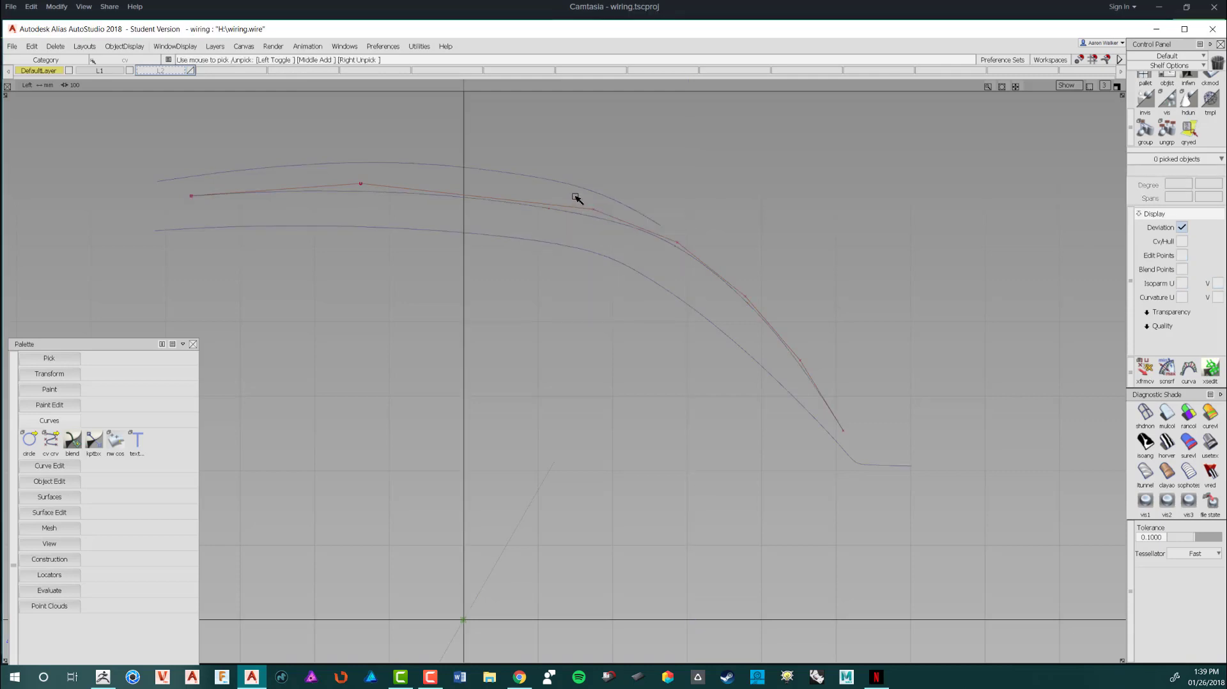
pyautogui.moveTo(575, 197); pyautogui.dragTo(613, 240)
pyautogui.keyDown('ctrl'); pyautogui.keyDown('shift'); pyautogui.moveTo(616, 242); pyautogui.dragTo(745, 503, button='right'); pyautogui.keyUp('shift'); pyautogui.keyUp('ctrl')
pyautogui.moveTo(617, 243); pyautogui.dragTo(607, 232)
pyautogui.keyDown('alt'); pyautogui.keyDown('shift'); pyautogui.moveTo(660, 258); pyautogui.dragTo(597, 265, button='middle'); pyautogui.keyUp('shift'); pyautogui.keyUp('alt')
pyautogui.keyDown('alt'); pyautogui.keyDown('shift'); pyautogui.moveTo(623, 278); pyautogui.dragTo(692, 322, button='right'); pyautogui.keyUp('shift'); pyautogui.keyUp('alt')
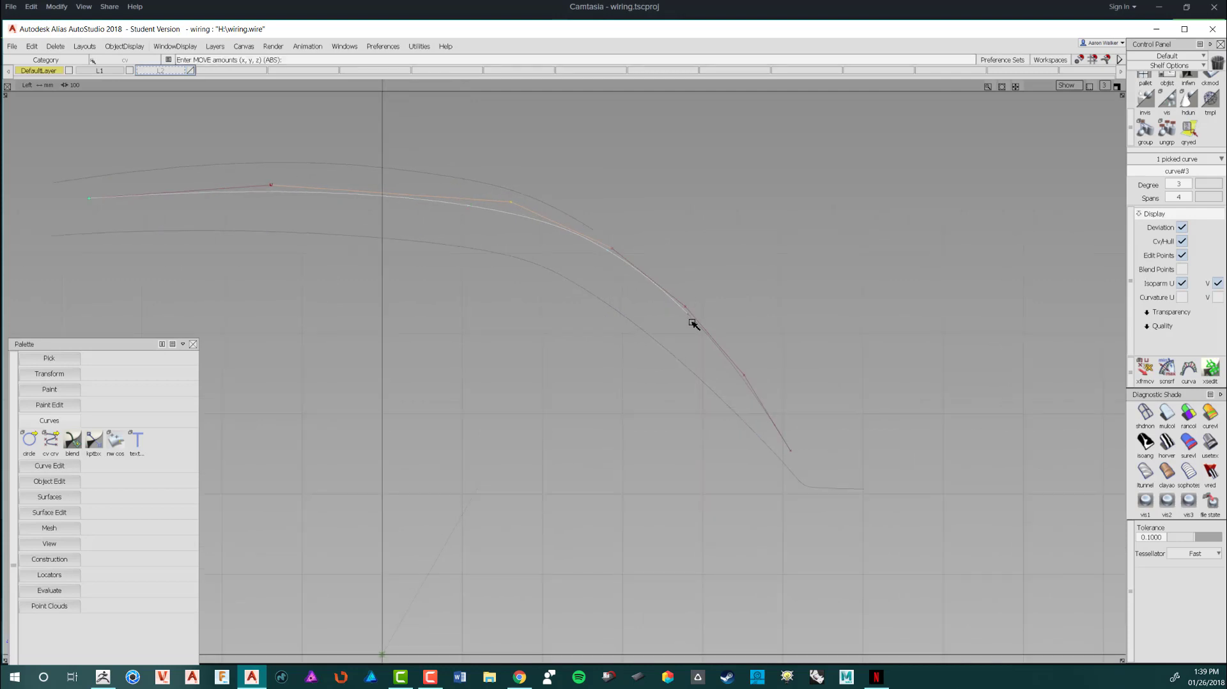
# Step: Pick the middle curve's CV just behind the rear bend and shift it slightly forward
pyautogui.keyDown('ctrl'); pyautogui.keyDown('shift'); pyautogui.moveTo(692, 323); pyautogui.dragTo(706, 281); pyautogui.keyUp('shift'); pyautogui.keyUp('ctrl')
pyautogui.keyDown('ctrl'); pyautogui.keyDown('shift'); pyautogui.moveTo(711, 275); pyautogui.dragTo(749, 276); pyautogui.keyUp('shift'); pyautogui.keyUp('ctrl')
pyautogui.moveTo(675, 290); pyautogui.dragTo(711, 325)
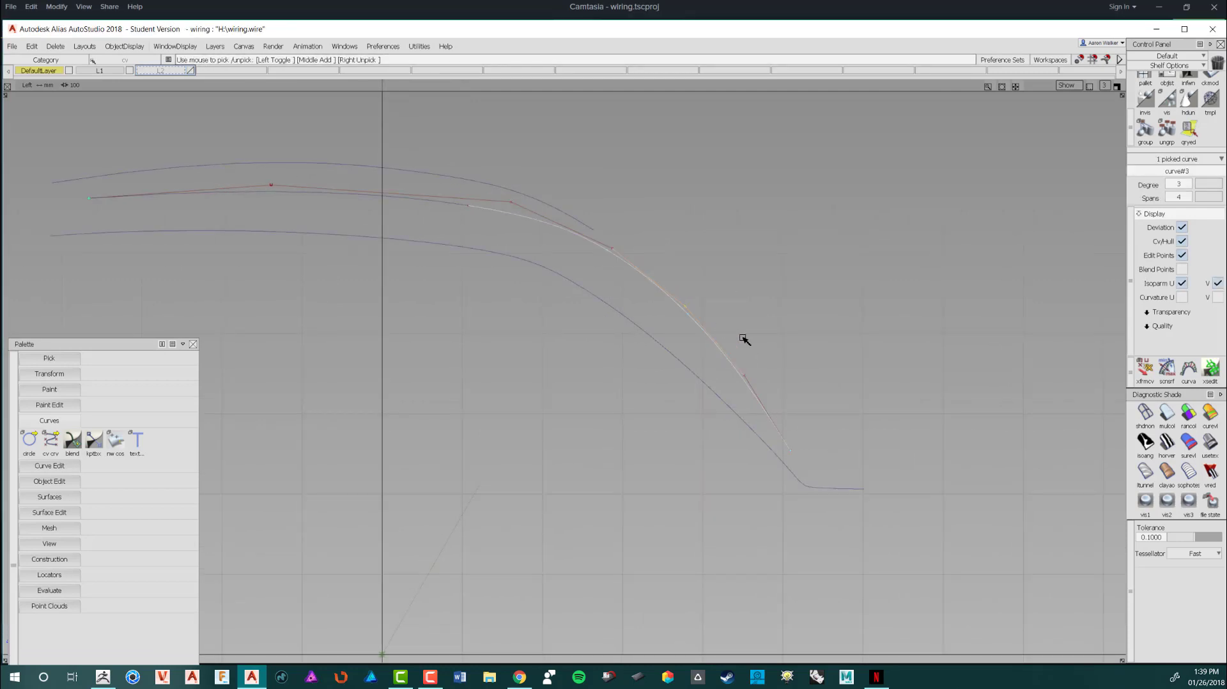
pyautogui.keyDown('ctrl'); pyautogui.keyDown('shift'); pyautogui.moveTo(743, 338); pyautogui.dragTo(750, 285, button='right'); pyautogui.keyUp('shift'); pyautogui.keyUp('ctrl')
pyautogui.moveTo(742, 285); pyautogui.dragTo(736, 285, button='middle')
pyautogui.keyDown('alt'); pyautogui.keyDown('shift'); pyautogui.moveTo(749, 331); pyautogui.dragTo(653, 419, button='right'); pyautogui.keyUp('shift'); pyautogui.keyUp('alt')
# Step: Pick the second-to-last CV at the rear of the middle curve and shift it slightly forward
pyautogui.keyDown('ctrl'); pyautogui.keyDown('shift'); pyautogui.moveTo(654, 420); pyautogui.dragTo(656, 374); pyautogui.keyUp('shift'); pyautogui.keyUp('ctrl')
pyautogui.keyDown('ctrl'); pyautogui.keyDown('shift'); pyautogui.moveTo(698, 392); pyautogui.dragTo(743, 392); pyautogui.keyUp('shift'); pyautogui.keyUp('ctrl')
pyautogui.moveTo(659, 373); pyautogui.dragTo(709, 398)
pyautogui.keyDown('ctrl'); pyautogui.keyDown('shift'); pyautogui.moveTo(721, 393); pyautogui.dragTo(717, 357, button='middle'); pyautogui.keyUp('shift'); pyautogui.keyUp('ctrl')
pyautogui.moveTo(717, 356); pyautogui.dragTo(708, 356, button='middle')
pyautogui.keyDown('alt'); pyautogui.keyDown('shift'); pyautogui.moveTo(591, 327); pyautogui.dragTo(690, 363, button='right'); pyautogui.keyUp('shift'); pyautogui.keyUp('alt')
pyautogui.keyDown('alt'); pyautogui.keyDown('shift'); pyautogui.moveTo(755, 388); pyautogui.dragTo(906, 670, button='right'); pyautogui.keyUp('shift'); pyautogui.keyUp('alt')
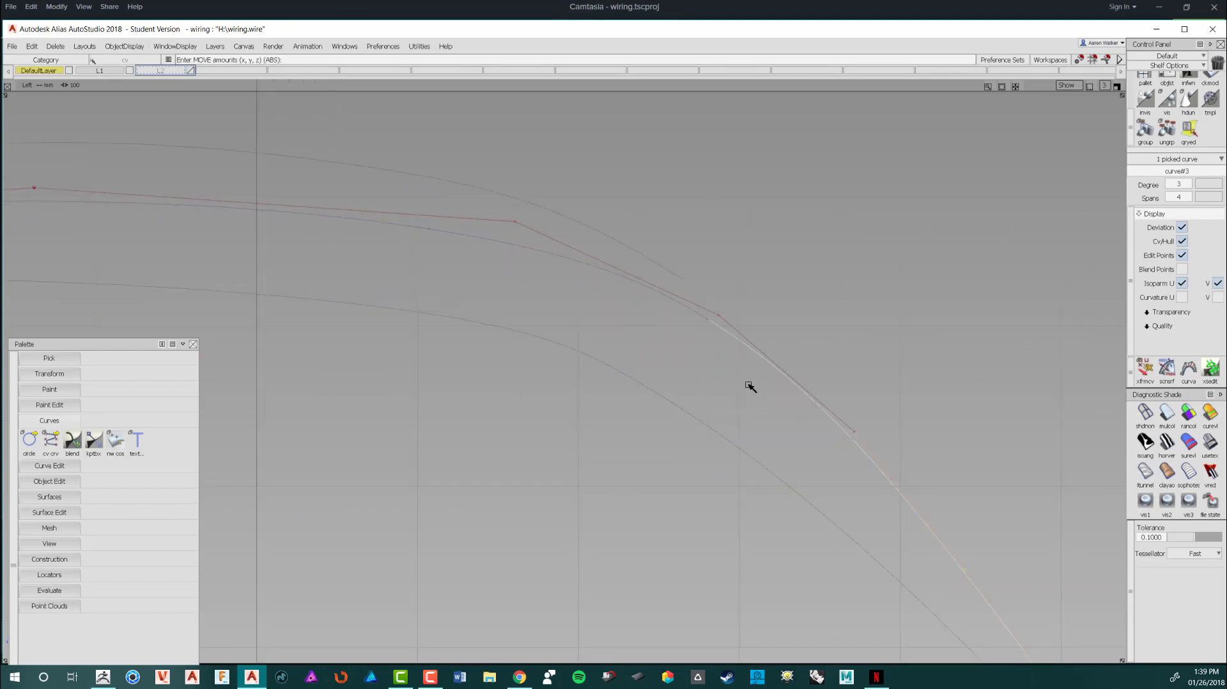
# Step: Shift the middle curve's CV just behind the rear bend forward again by about 12.3 mm, then clear the selection
pyautogui.keyDown('alt'); pyautogui.keyDown('shift'); pyautogui.moveTo(750, 386); pyautogui.dragTo(715, 378, button='right'); pyautogui.keyUp('shift'); pyautogui.keyUp('alt')
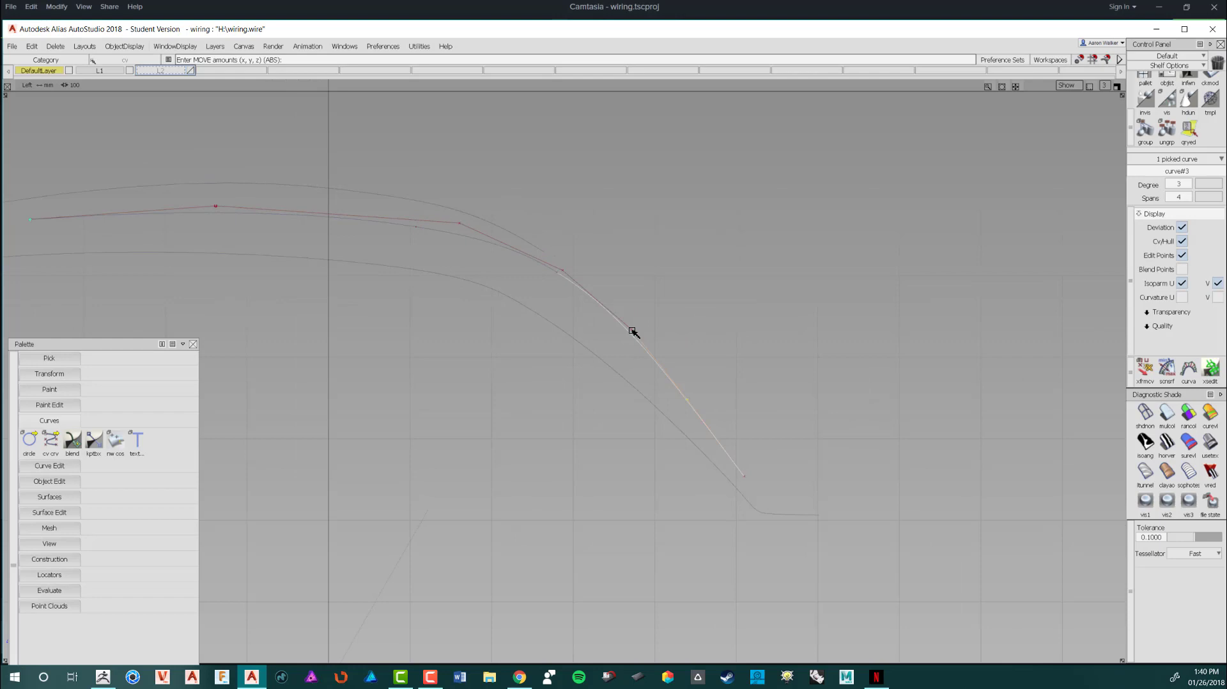
pyautogui.moveTo(633, 330); pyautogui.dragTo(651, 339, button='middle')
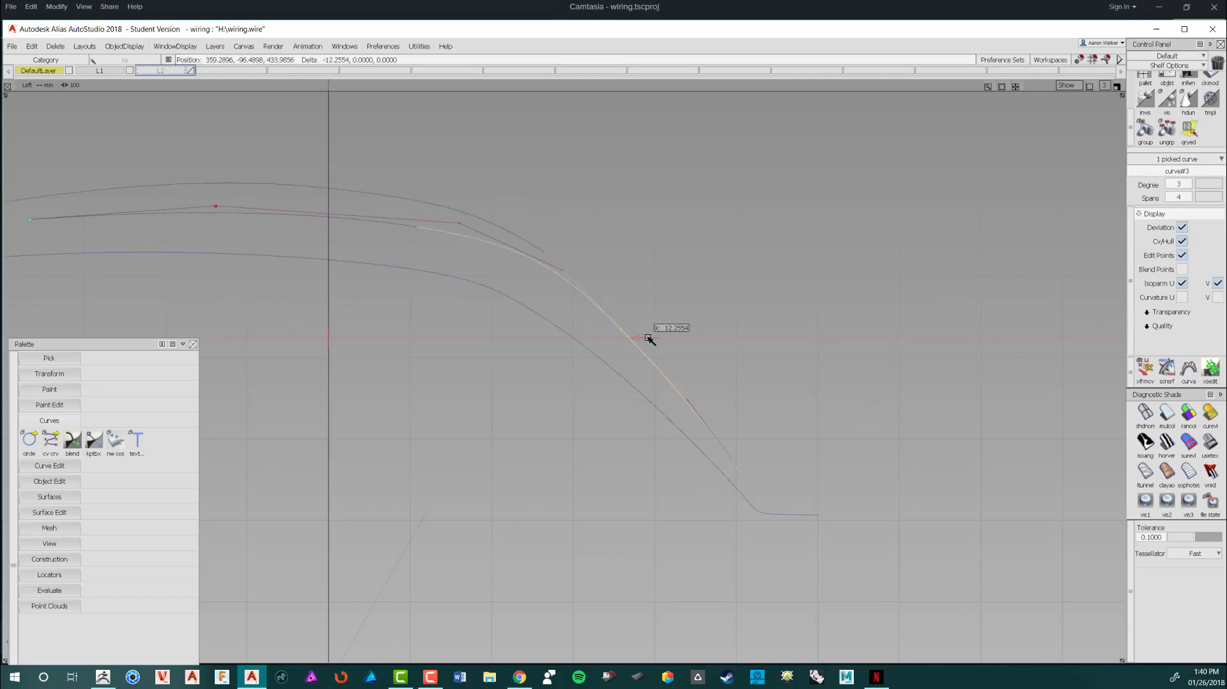
pyautogui.keyDown('alt'); pyautogui.keyDown('shift'); pyautogui.moveTo(628, 349); pyautogui.dragTo(531, 342, button='right'); pyautogui.keyUp('shift'); pyautogui.keyUp('alt')
pyautogui.keyDown('alt'); pyautogui.keyDown('shift'); pyautogui.moveTo(531, 342); pyautogui.dragTo(579, 355, button='middle'); pyautogui.keyUp('shift'); pyautogui.keyUp('alt')
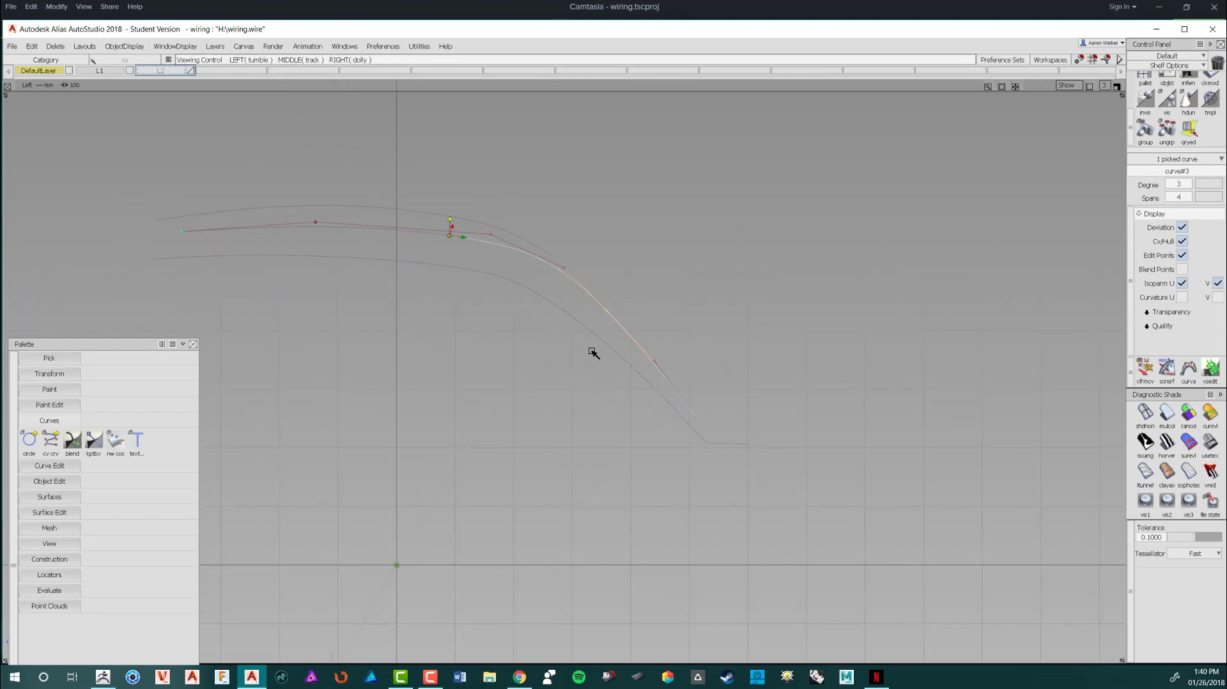
pyautogui.keyDown('alt'); pyautogui.keyDown('shift'); pyautogui.moveTo(593, 353); pyautogui.dragTo(578, 353, button='right'); pyautogui.keyUp('shift'); pyautogui.keyUp('alt')
pyautogui.keyDown('ctrl'); pyautogui.keyDown('shift'); pyautogui.moveTo(595, 330); pyautogui.dragTo(605, 291); pyautogui.keyUp('shift'); pyautogui.keyUp('ctrl')
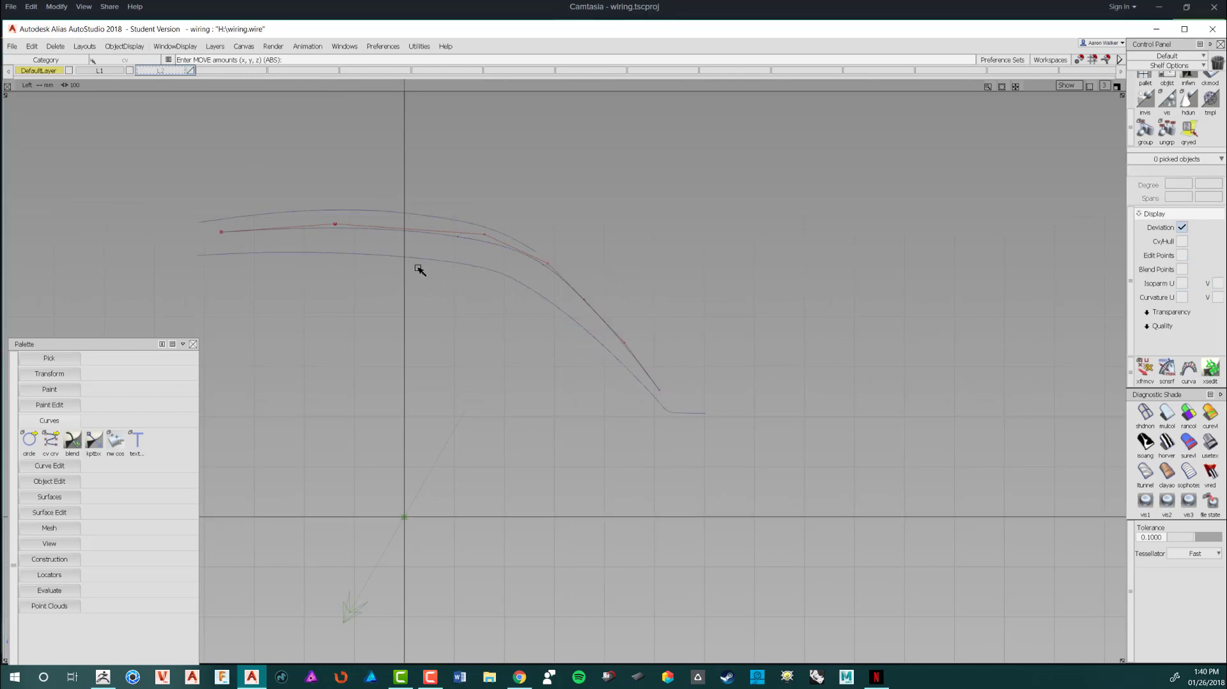
pyautogui.keyDown('alt'); pyautogui.keyDown('shift'); pyautogui.moveTo(560, 522); pyautogui.dragTo(569, 553, button='middle'); pyautogui.keyUp('shift'); pyautogui.keyUp('alt')
pyautogui.keyDown('alt'); pyautogui.keyDown('shift'); pyautogui.moveTo(569, 553); pyautogui.dragTo(610, 548, button='right'); pyautogui.keyUp('shift'); pyautogui.keyUp('alt')
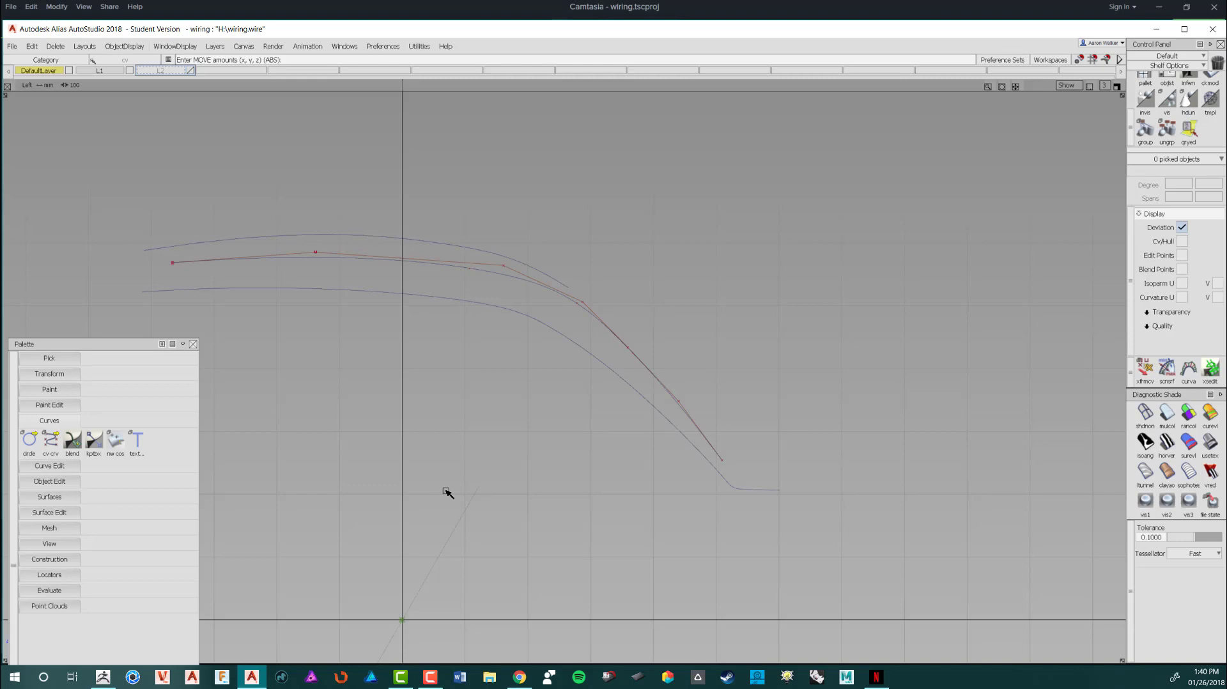
# Step: Pick the top roof curve, display its CVs and hull, and unpick it
pyautogui.keyDown('ctrl'); pyautogui.keyDown('shift'); pyautogui.moveTo(414, 230); pyautogui.dragTo(449, 225); pyautogui.keyUp('shift'); pyautogui.keyUp('ctrl')
pyautogui.click(464, 239)
pyautogui.keyDown('ctrl'); pyautogui.keyDown('shift'); pyautogui.moveTo(472, 238); pyautogui.dragTo(529, 252, button='right'); pyautogui.keyUp('shift'); pyautogui.keyUp('ctrl')
pyautogui.click(442, 439)
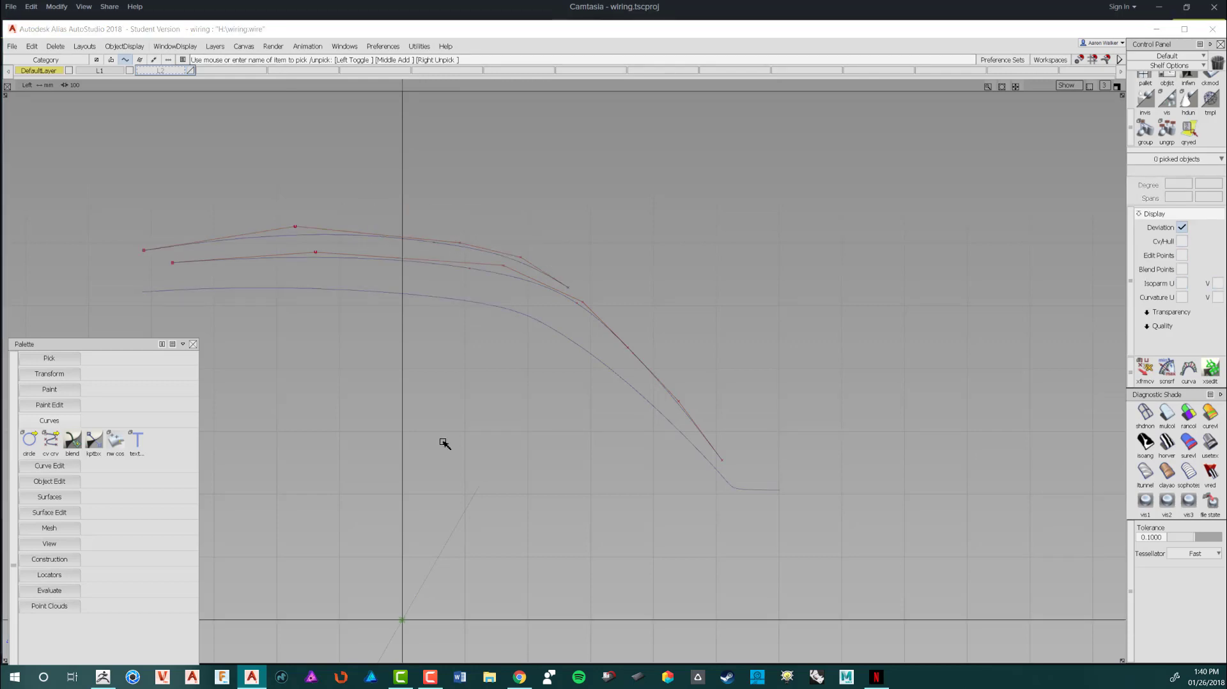
# Step: Pick the top roof curve's second CV from the front and lower it by about 6.4 mm
pyautogui.keyDown('ctrl'); pyautogui.keyDown('shift'); pyautogui.moveTo(369, 195); pyautogui.dragTo(416, 195); pyautogui.keyUp('shift'); pyautogui.keyUp('ctrl')
pyautogui.moveTo(282, 212); pyautogui.dragTo(310, 235)
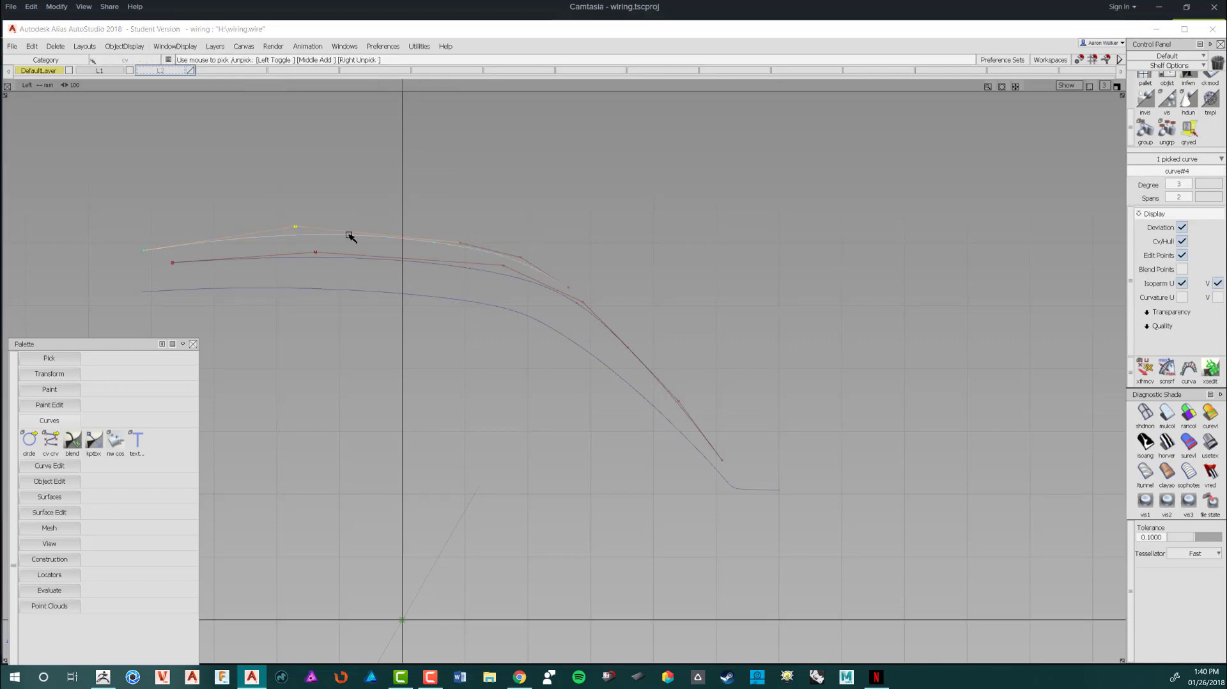
pyautogui.keyDown('ctrl'); pyautogui.keyDown('shift'); pyautogui.moveTo(351, 236); pyautogui.dragTo(359, 185, button='middle'); pyautogui.keyUp('shift'); pyautogui.keyUp('ctrl')
pyautogui.scroll(1, 362, 166)
pyautogui.moveTo(362, 167); pyautogui.dragTo(361, 172, button='right')
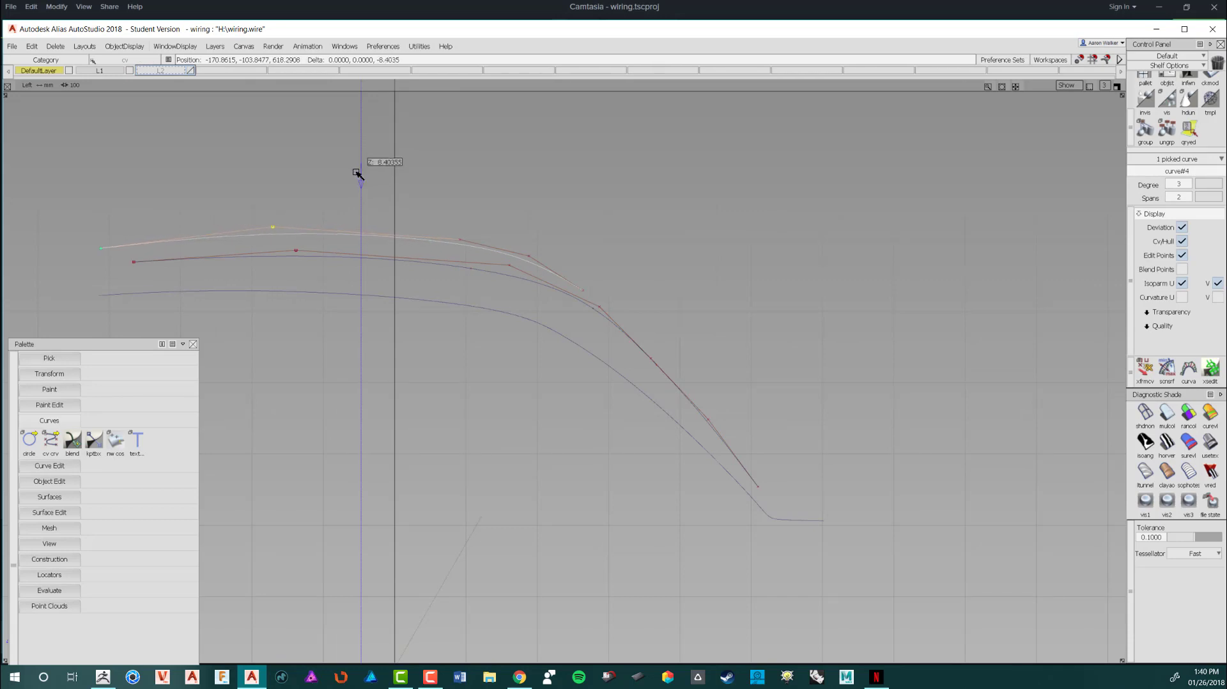
pyautogui.moveTo(357, 172); pyautogui.dragTo(355, 173, button='right')
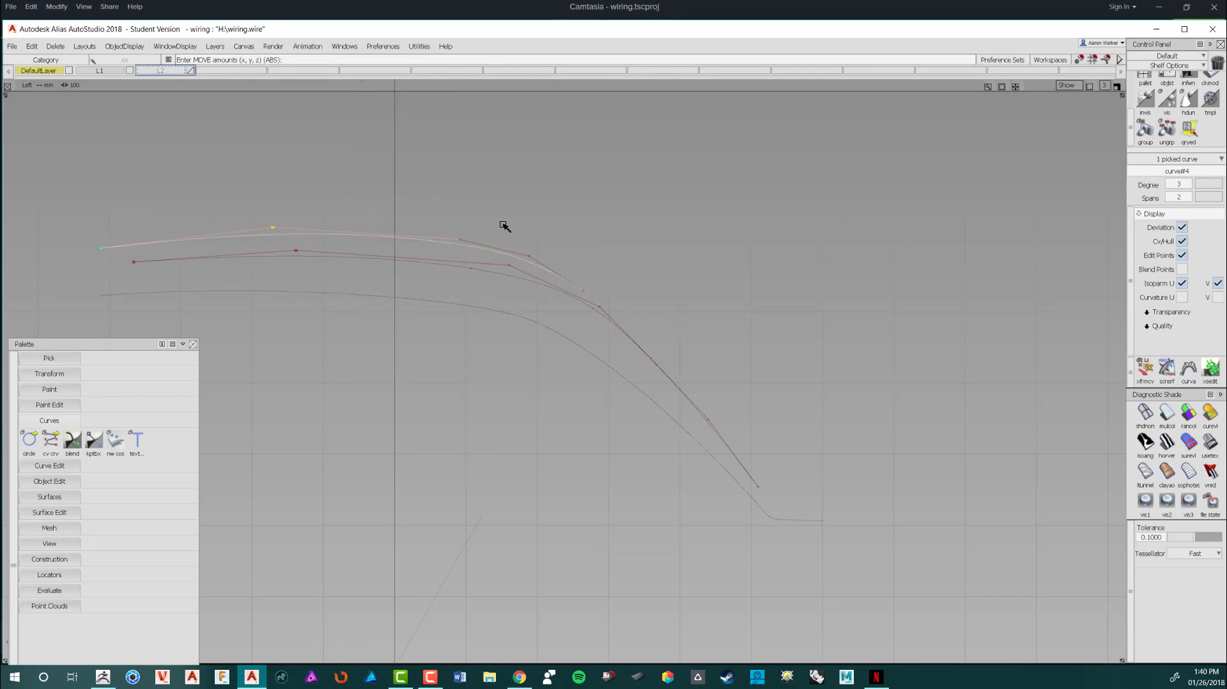
pyautogui.keyDown('alt'); pyautogui.keyDown('shift'); pyautogui.moveTo(504, 224); pyautogui.dragTo(616, 577, button='right'); pyautogui.keyUp('shift'); pyautogui.keyUp('alt')
pyautogui.keyDown('ctrl'); pyautogui.keyDown('shift'); pyautogui.moveTo(616, 578); pyautogui.dragTo(602, 263); pyautogui.keyUp('shift'); pyautogui.keyUp('ctrl')
pyautogui.keyDown('alt'); pyautogui.keyDown('shift'); pyautogui.moveTo(602, 263); pyautogui.dragTo(577, 281, button='right'); pyautogui.keyUp('shift'); pyautogui.keyUp('alt')
pyautogui.keyDown('ctrl'); pyautogui.keyDown('shift'); pyautogui.moveTo(578, 281); pyautogui.dragTo(578, 249); pyautogui.keyUp('shift'); pyautogui.keyUp('ctrl')
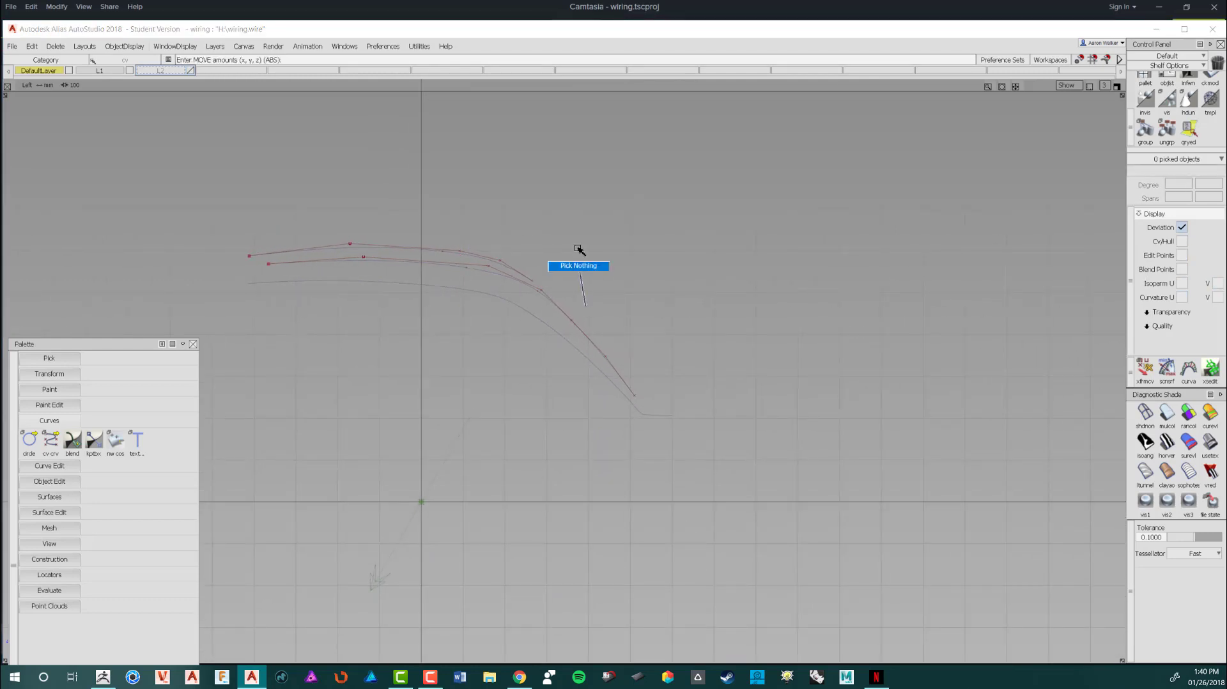
# Step: Hide the CVs and hulls of the top and middle curves, clear the selection, and switch to the perspective view
pyautogui.keyDown('ctrl'); pyautogui.keyDown('shift'); pyautogui.moveTo(541, 317); pyautogui.dragTo(583, 320); pyautogui.keyUp('shift'); pyautogui.keyUp('ctrl')
pyautogui.keyDown('ctrl'); pyautogui.keyDown('shift'); pyautogui.moveTo(565, 269); pyautogui.dragTo(676, 533, button='right'); pyautogui.keyUp('shift'); pyautogui.keyUp('ctrl')
pyautogui.keyDown('ctrl'); pyautogui.keyDown('shift'); pyautogui.moveTo(570, 273); pyautogui.dragTo(597, 288); pyautogui.keyUp('shift'); pyautogui.keyUp('ctrl')
pyautogui.moveTo(515, 260); pyautogui.dragTo(520, 281)
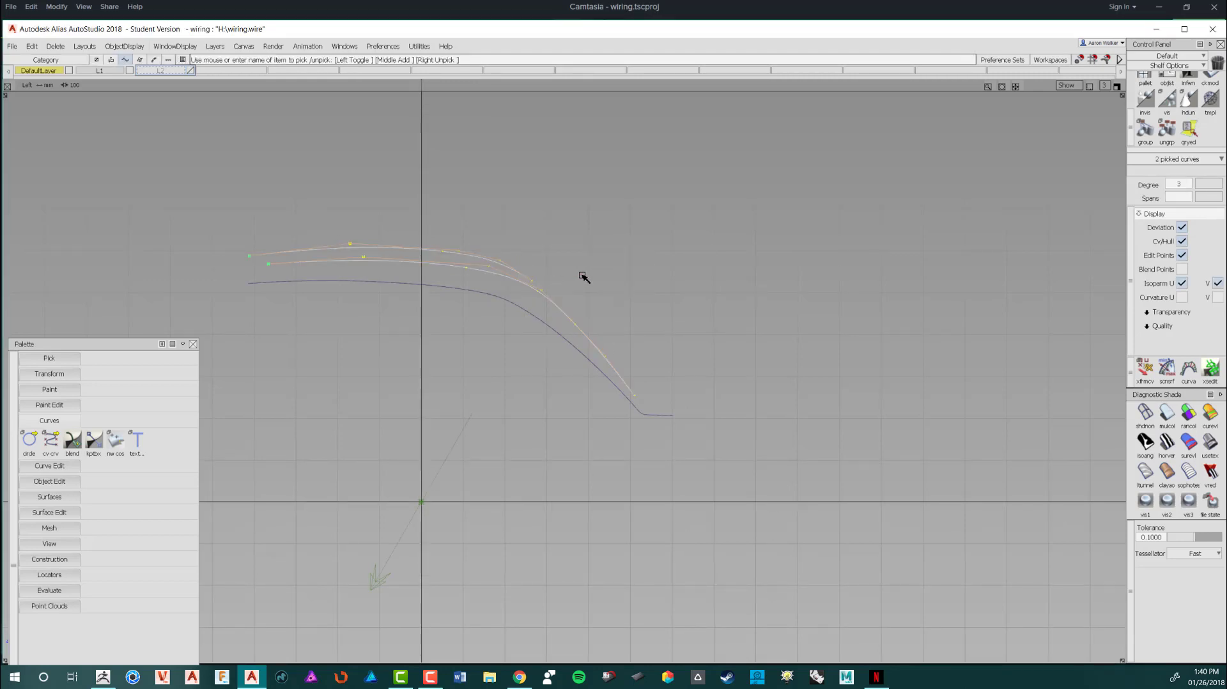
pyautogui.keyDown('ctrl'); pyautogui.keyDown('shift'); pyautogui.moveTo(584, 275); pyautogui.dragTo(535, 288, button='right'); pyautogui.keyUp('shift'); pyautogui.keyUp('ctrl')
pyautogui.click(631, 285)
pyautogui.keyDown('alt'); pyautogui.keyDown('shift'); pyautogui.moveTo(631, 285); pyautogui.dragTo(581, 277, button='right'); pyautogui.keyUp('shift'); pyautogui.keyUp('alt')
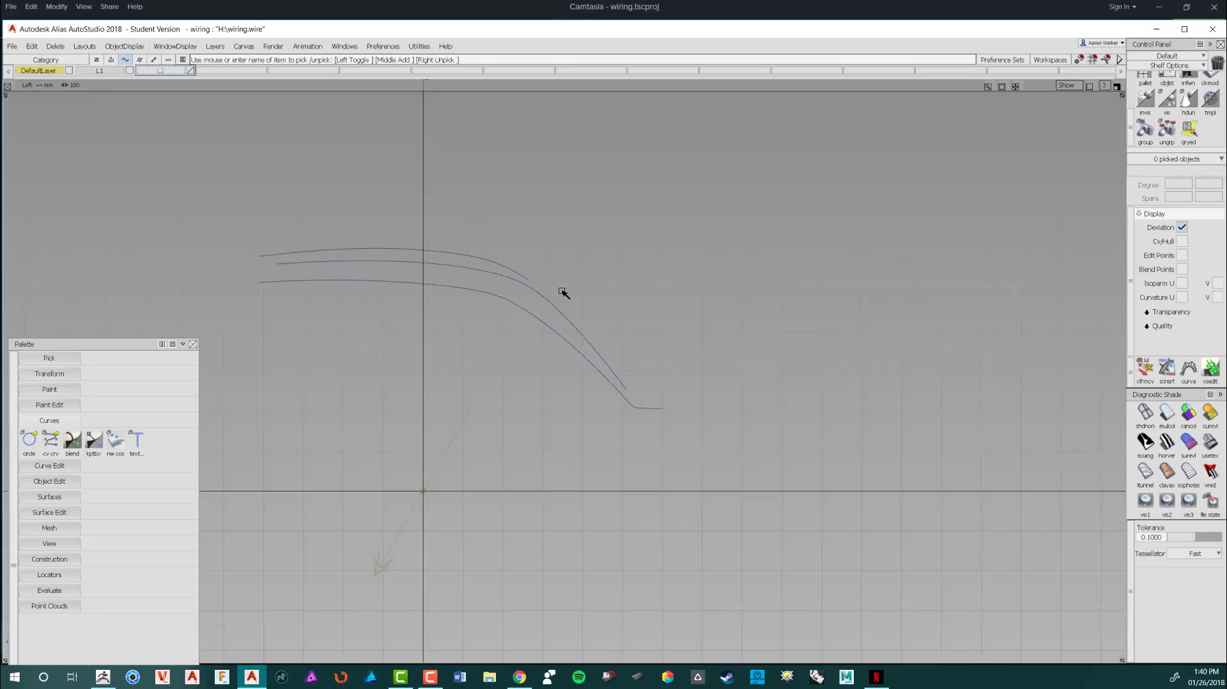
pyautogui.keyDown('alt'); pyautogui.keyDown('shift'); pyautogui.moveTo(555, 320); pyautogui.dragTo(629, 317, button='right'); pyautogui.keyUp('shift'); pyautogui.keyUp('alt')
pyautogui.press('F8')
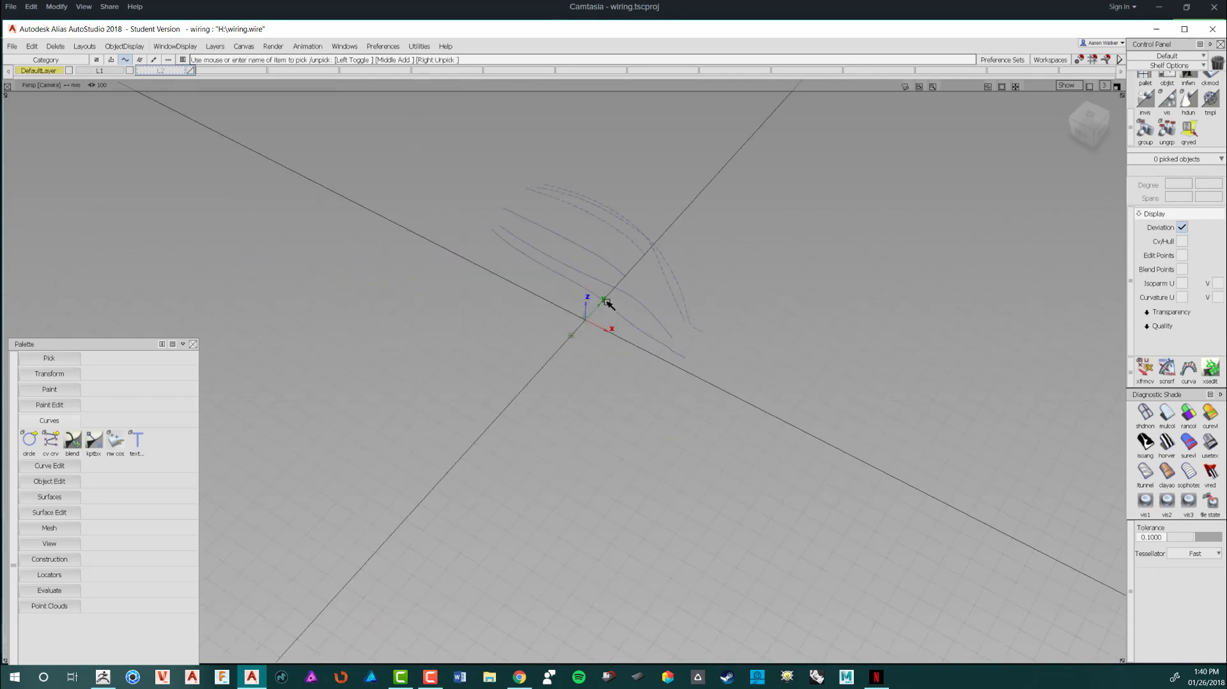
# Step: Make layer L2 visible again so the sculpt mesh shows together with the traced curves in the perspective view
pyautogui.keyDown('alt'); pyautogui.keyDown('shift'); pyautogui.moveTo(703, 311); pyautogui.dragTo(467, 211); pyautogui.keyUp('shift'); pyautogui.keyUp('alt')
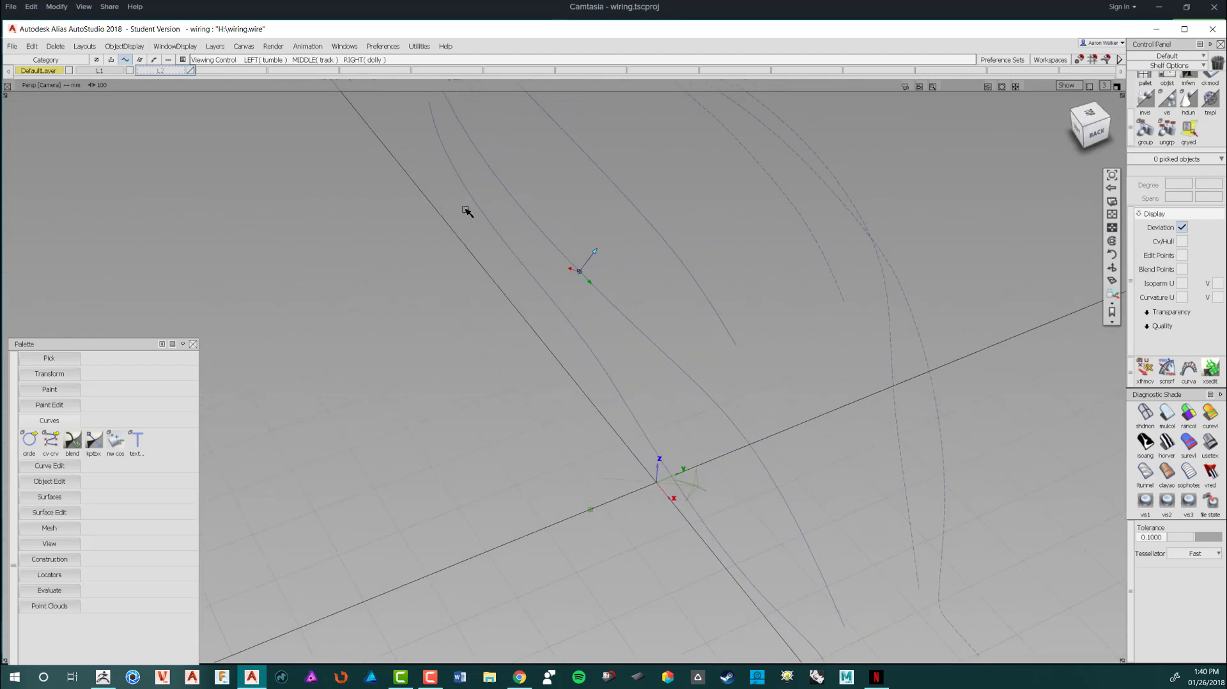
pyautogui.rightClick(165, 72)
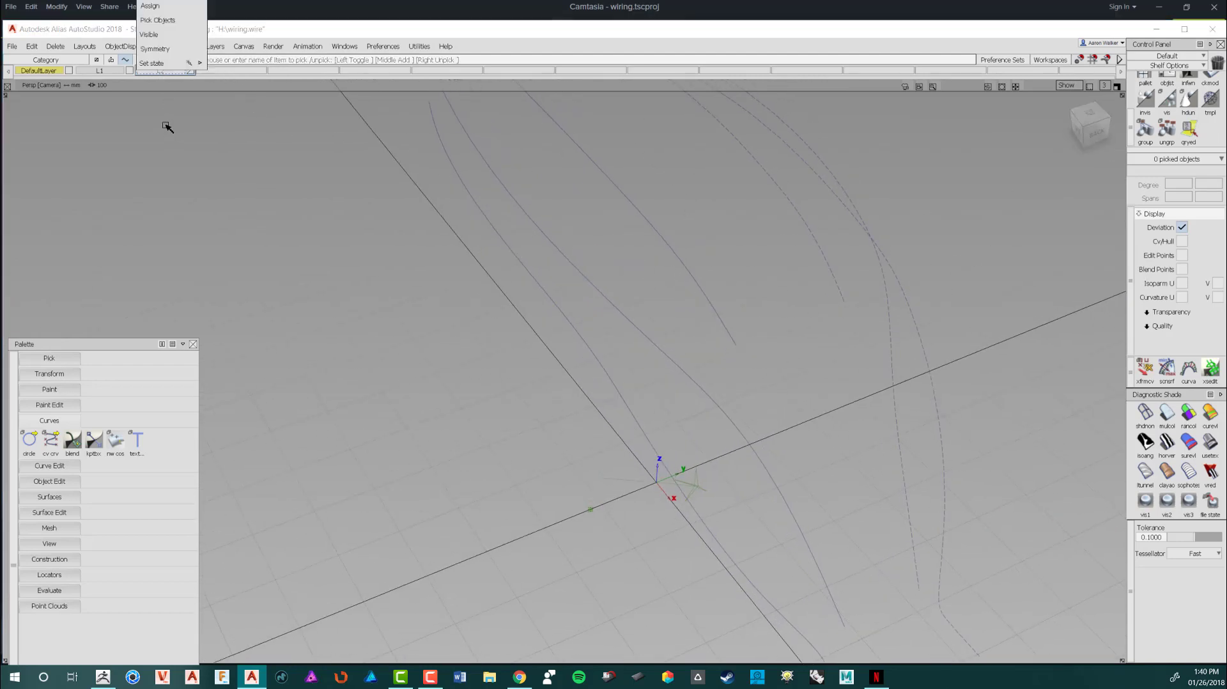
pyautogui.click(163, 36)
pyautogui.moveTo(474, 315)
pyautogui.keyDown('alt'); pyautogui.keyDown('shift'); pyautogui.mouseDown(button='right')
pyautogui.moveTo(441, 294)
pyautogui.moveTo(594, 282)
pyautogui.moveTo(372, 301)
pyautogui.moveTo(507, 345)
pyautogui.moveTo(466, 222)
pyautogui.mouseUp(button='right'); pyautogui.keyUp('shift'); pyautogui.keyUp('alt')
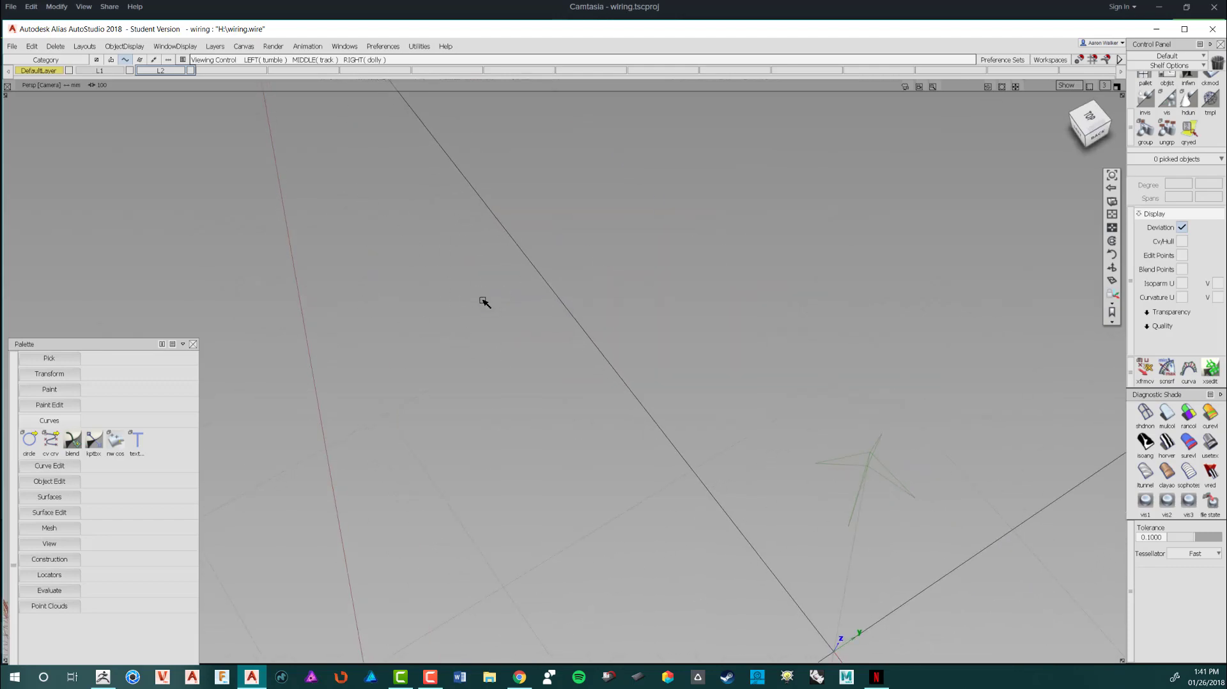
pyautogui.moveTo(464, 290)
pyautogui.keyDown('alt'); pyautogui.keyDown('shift'); pyautogui.mouseDown()
pyautogui.moveTo(567, 392)
pyautogui.moveTo(705, 261)
pyautogui.moveTo(739, 179)
pyautogui.moveTo(425, 181)
pyautogui.moveTo(331, 220)
pyautogui.moveTo(504, 342)
pyautogui.moveTo(572, 296)
pyautogui.moveTo(684, 553)
pyautogui.moveTo(684, 309)
pyautogui.moveTo(668, 224)
pyautogui.moveTo(685, 171)
pyautogui.moveTo(737, 178)
pyautogui.moveTo(698, 219)
pyautogui.moveTo(522, 218)
pyautogui.moveTo(504, 200)
pyautogui.moveTo(175, 173)
pyautogui.moveTo(146, 208)
pyautogui.moveTo(297, 187)
pyautogui.mouseUp(); pyautogui.keyUp('shift'); pyautogui.keyUp('alt')
pyautogui.moveTo(225, 198)
pyautogui.keyDown('alt'); pyautogui.keyDown('shift'); pyautogui.mouseDown()
pyautogui.moveTo(573, 243)
pyautogui.moveTo(381, 315)
pyautogui.moveTo(531, 570)
pyautogui.moveTo(554, 284)
pyautogui.moveTo(556, 323)
pyautogui.moveTo(876, 343)
pyautogui.moveTo(827, 234)
pyautogui.moveTo(881, 219)
pyautogui.moveTo(486, 345)
pyautogui.moveTo(526, 283)
pyautogui.moveTo(511, 289)
pyautogui.mouseUp(); pyautogui.keyUp('shift'); pyautogui.keyUp('alt')
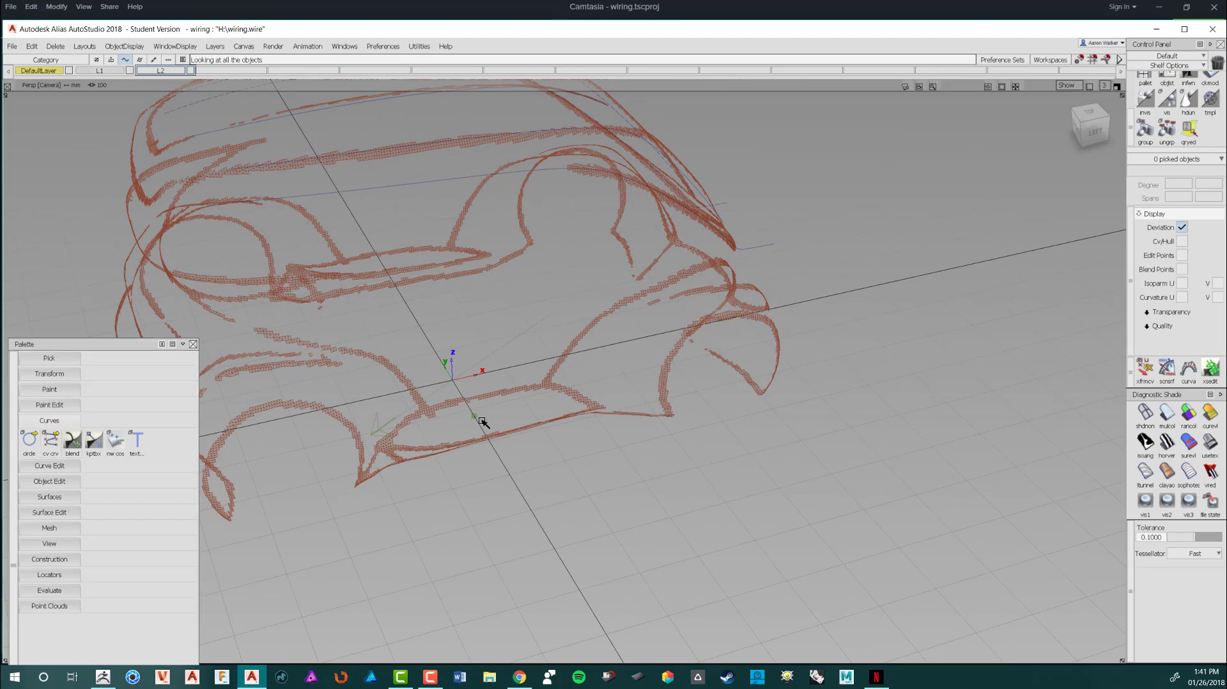
pyautogui.moveTo(483, 422)
pyautogui.keyDown('alt'); pyautogui.keyDown('shift'); pyautogui.mouseDown()
pyautogui.moveTo(528, 328)
pyautogui.moveTo(274, 334)
pyautogui.moveTo(505, 347)
pyautogui.moveTo(350, 339)
pyautogui.moveTo(550, 496)
pyautogui.mouseUp(); pyautogui.keyUp('shift'); pyautogui.keyUp('alt')
# Step: Pick the curve that wraps around the car's rear and display its CVs, hull and edit points
pyautogui.keyDown('ctrl'); pyautogui.keyDown('shift'); pyautogui.moveTo(664, 457); pyautogui.dragTo(693, 473); pyautogui.keyUp('shift'); pyautogui.keyUp('ctrl')
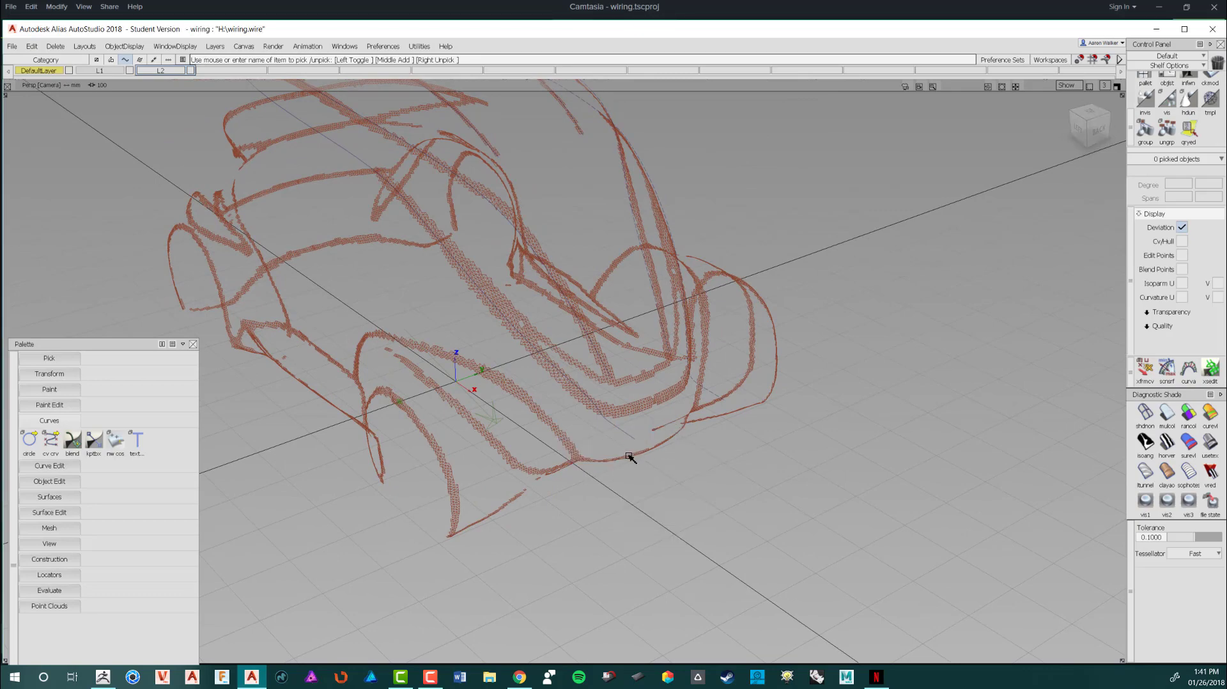
pyautogui.moveTo(529, 424)
pyautogui.keyDown('alt'); pyautogui.keyDown('shift'); pyautogui.mouseDown()
pyautogui.moveTo(635, 520)
pyautogui.moveTo(575, 540)
pyautogui.moveTo(240, 360)
pyautogui.moveTo(732, 372)
pyautogui.moveTo(740, 344)
pyautogui.moveTo(666, 374)
pyautogui.moveTo(623, 352)
pyautogui.moveTo(247, 334)
pyautogui.moveTo(273, 379)
pyautogui.mouseUp(); pyautogui.keyUp('shift'); pyautogui.keyUp('alt')
pyautogui.keyDown('alt'); pyautogui.keyDown('shift'); pyautogui.moveTo(273, 378); pyautogui.dragTo(352, 332, button='middle'); pyautogui.keyUp('shift'); pyautogui.keyUp('alt')
pyautogui.keyDown('alt'); pyautogui.keyDown('shift'); pyautogui.moveTo(320, 361); pyautogui.dragTo(380, 432); pyautogui.keyUp('shift'); pyautogui.keyUp('alt')
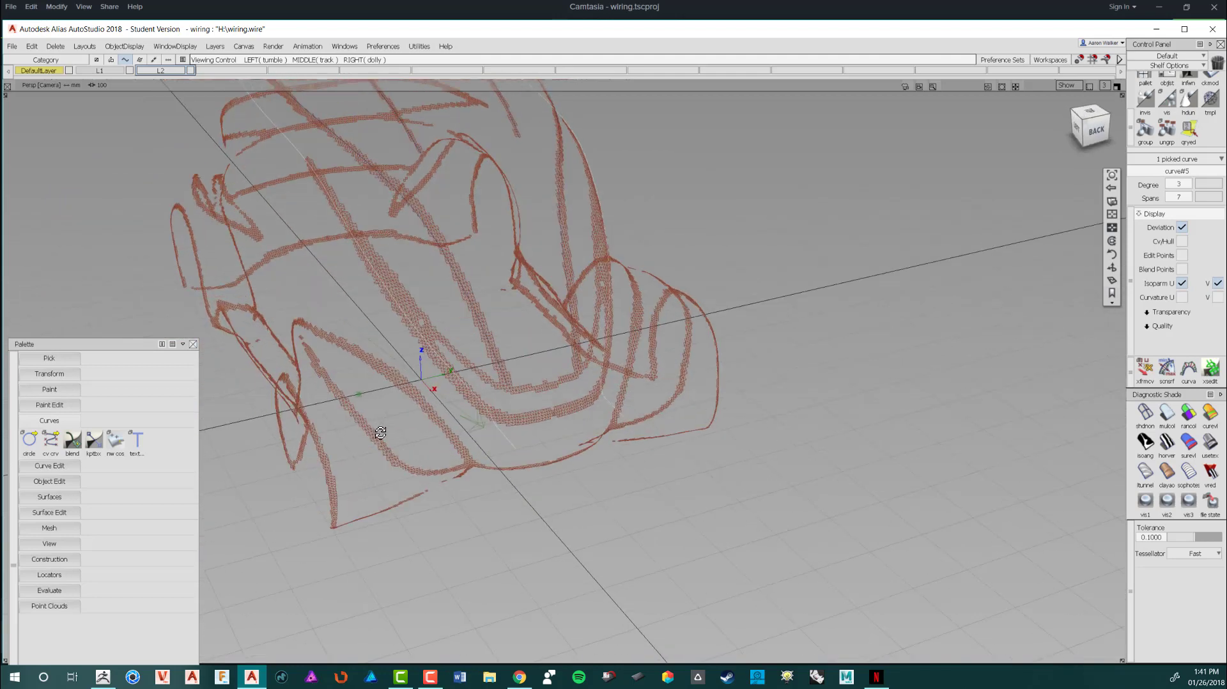
pyautogui.keyDown('alt'); pyautogui.keyDown('shift'); pyautogui.moveTo(410, 433); pyautogui.dragTo(324, 428, button='middle'); pyautogui.keyUp('shift'); pyautogui.keyUp('alt')
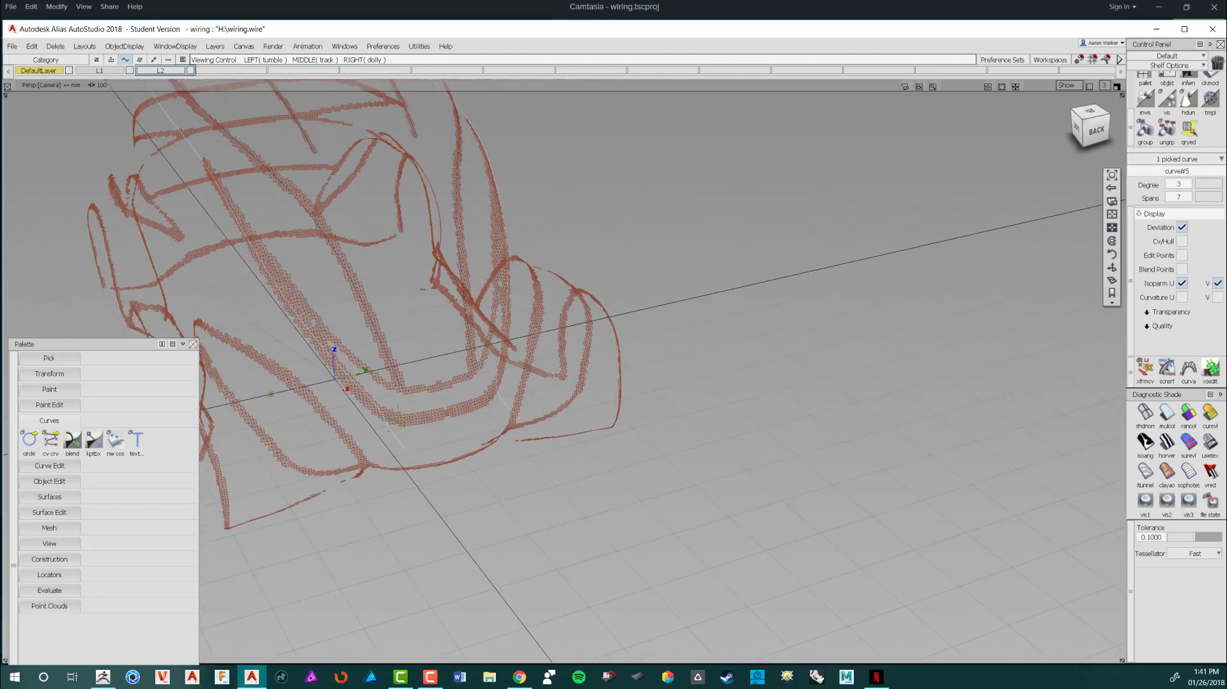
pyautogui.keyDown('ctrl'); pyautogui.keyDown('shift'); pyautogui.rightClick(405, 416); pyautogui.keyUp('shift'); pyautogui.keyUp('ctrl')
pyautogui.keyDown('ctrl'); pyautogui.keyDown('shift'); pyautogui.moveTo(405, 417); pyautogui.dragTo(437, 432, button='right'); pyautogui.keyUp('shift'); pyautogui.keyUp('ctrl')
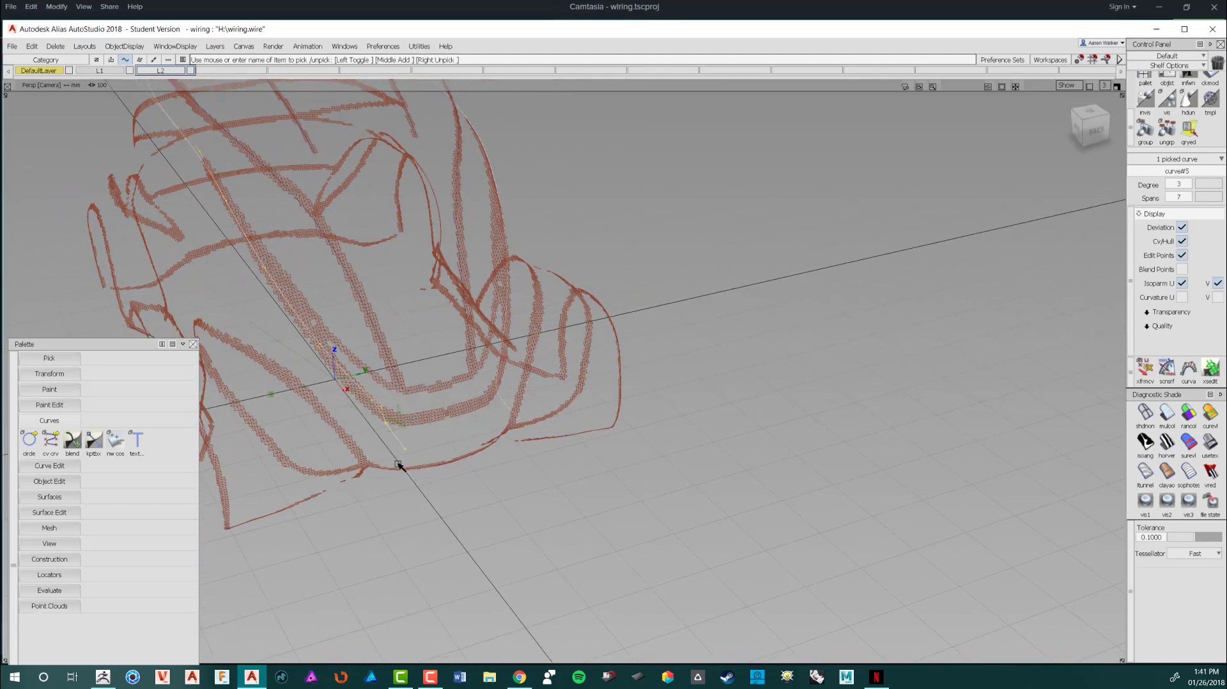
# Step: Pick a CV at the rear end of the wrap-around curve and reposition it against the mesh in the top view
pyautogui.moveTo(398, 464)
pyautogui.keyDown('alt'); pyautogui.keyDown('shift'); pyautogui.mouseDown()
pyautogui.moveTo(460, 478)
pyautogui.moveTo(529, 419)
pyautogui.moveTo(585, 317)
pyautogui.moveTo(367, 449)
pyautogui.moveTo(482, 447)
pyautogui.mouseUp(); pyautogui.keyUp('shift'); pyautogui.keyUp('alt')
pyautogui.keyDown('alt'); pyautogui.keyDown('shift'); pyautogui.moveTo(481, 446); pyautogui.dragTo(554, 508, button='right'); pyautogui.keyUp('shift'); pyautogui.keyUp('alt')
pyautogui.click(536, 489)
pyautogui.keyDown('alt'); pyautogui.keyDown('shift'); pyautogui.moveTo(554, 486); pyautogui.dragTo(481, 494); pyautogui.keyUp('shift'); pyautogui.keyUp('alt')
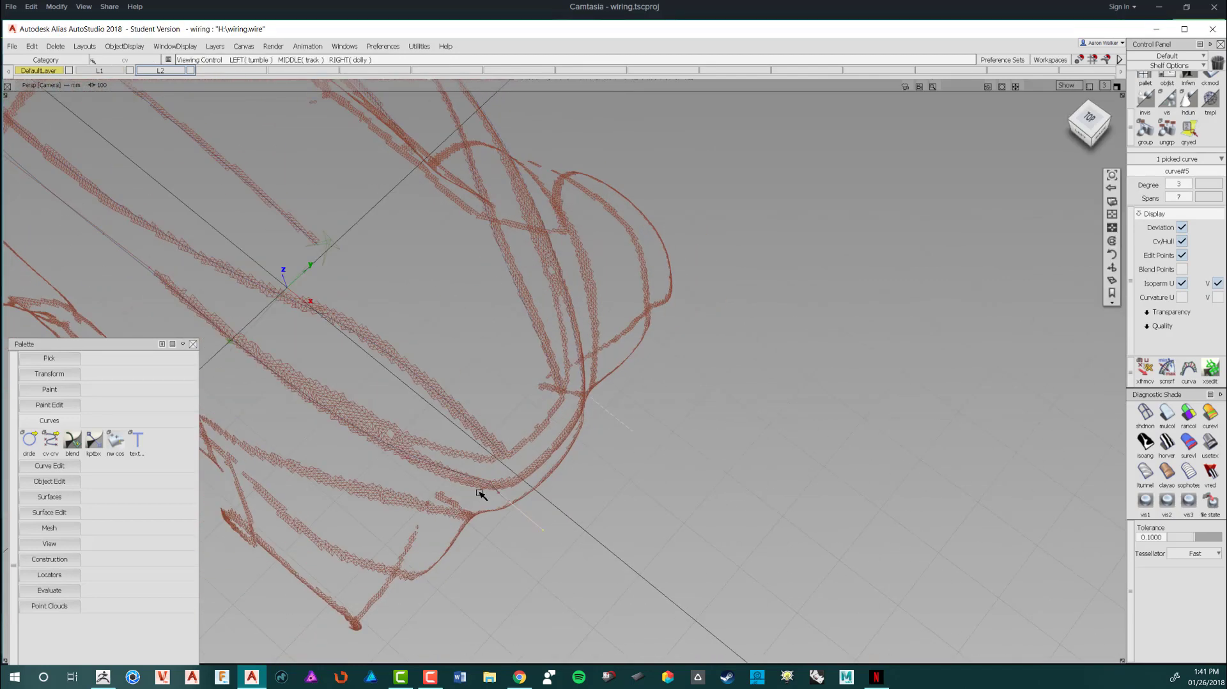
pyautogui.press('F5')
pyautogui.keyDown('alt'); pyautogui.keyDown('shift'); pyautogui.moveTo(653, 391); pyautogui.dragTo(494, 378, button='right'); pyautogui.keyUp('shift'); pyautogui.keyUp('alt')
pyautogui.moveTo(494, 378); pyautogui.dragTo(482, 314)
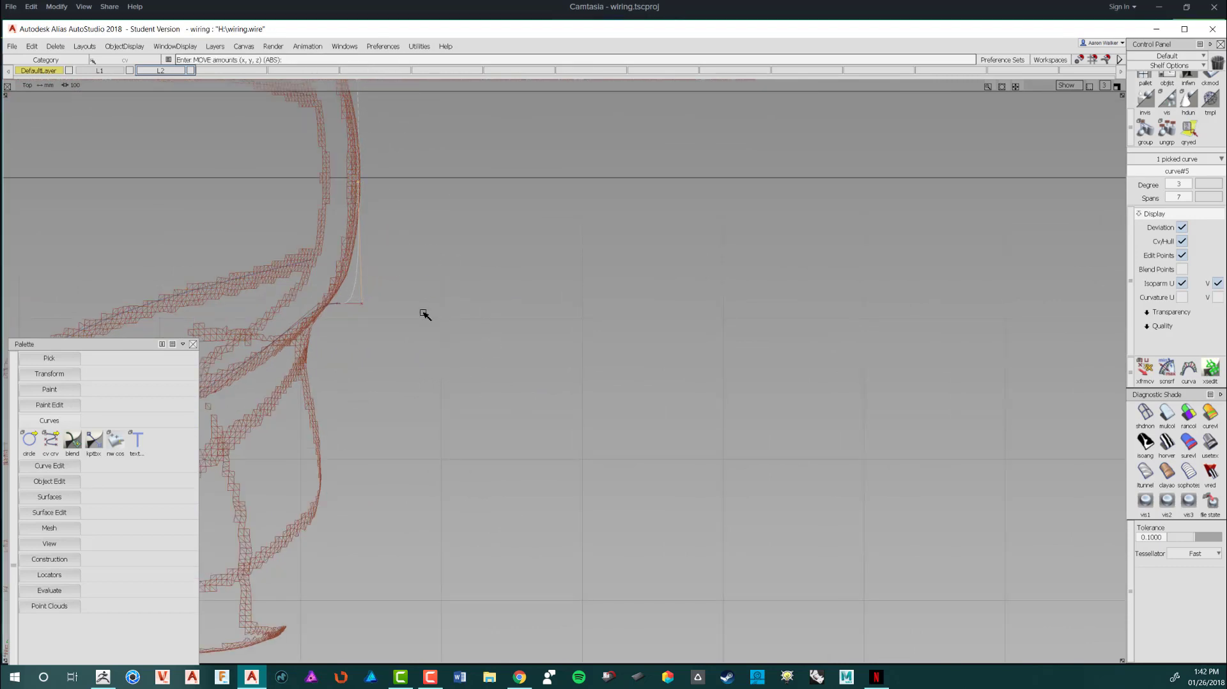
# Step: Move the wrap-around curve's CVs at the rear corner onto the mesh outline in the top view
pyautogui.keyDown('alt'); pyautogui.keyDown('shift'); pyautogui.moveTo(423, 314); pyautogui.dragTo(430, 311, button='right'); pyautogui.keyUp('shift'); pyautogui.keyUp('alt')
pyautogui.keyDown('ctrl'); pyautogui.keyDown('shift'); pyautogui.moveTo(430, 311); pyautogui.dragTo(430, 559); pyautogui.keyUp('shift'); pyautogui.keyUp('ctrl')
pyautogui.keyDown('ctrl'); pyautogui.keyDown('shift'); pyautogui.moveTo(358, 291); pyautogui.dragTo(390, 289); pyautogui.keyUp('shift'); pyautogui.keyUp('ctrl')
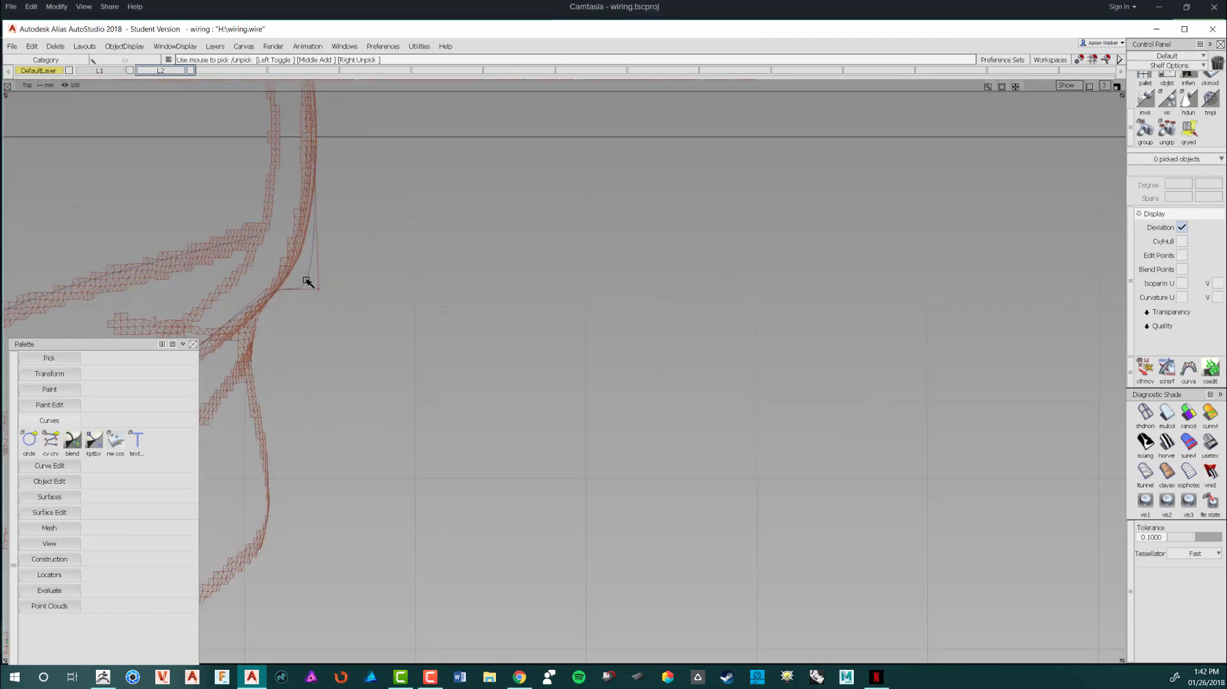
pyautogui.keyDown('ctrl'); pyautogui.keyDown('shift'); pyautogui.moveTo(353, 323); pyautogui.dragTo(349, 287, button='right'); pyautogui.keyUp('shift'); pyautogui.keyUp('ctrl')
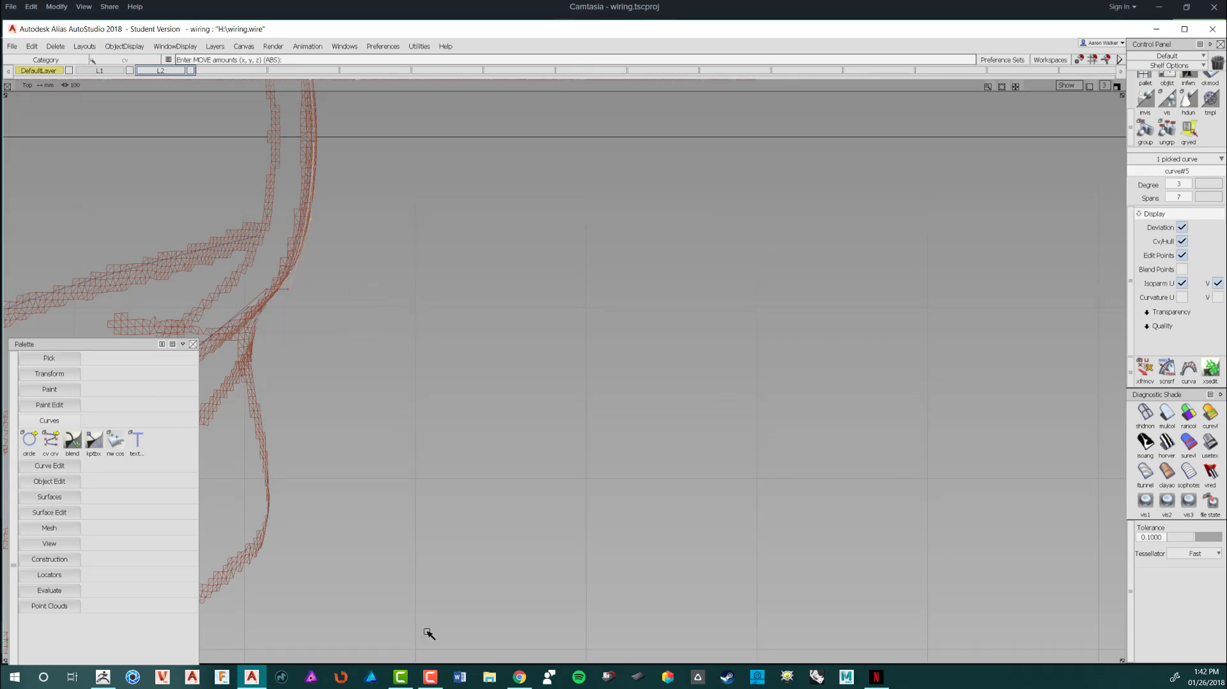
pyautogui.moveTo(326, 306)
pyautogui.keyDown('ctrl'); pyautogui.keyDown('shift'); pyautogui.mouseDown()
pyautogui.moveTo(375, 305)
pyautogui.moveTo(331, 323)
pyautogui.mouseUp(); pyautogui.keyUp('shift'); pyautogui.keyUp('ctrl')
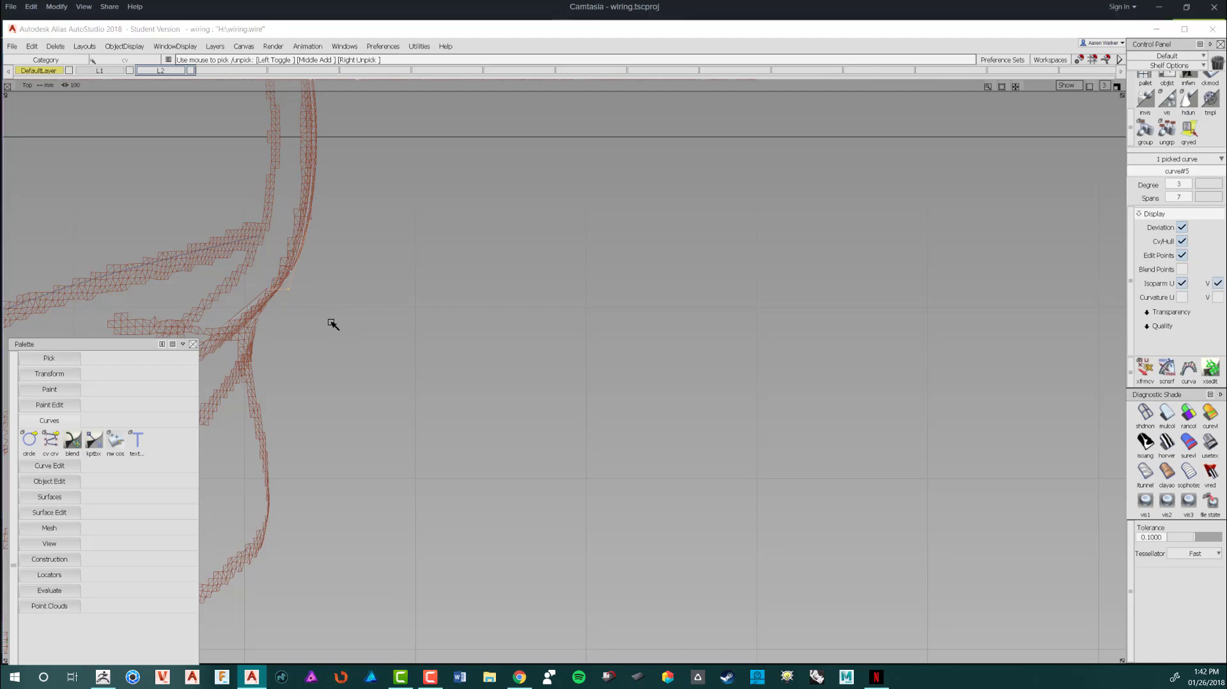
pyautogui.moveTo(331, 323)
pyautogui.keyDown('ctrl'); pyautogui.keyDown('shift'); pyautogui.mouseDown(button='right')
pyautogui.moveTo(339, 305)
pyautogui.moveTo(283, 328)
pyautogui.moveTo(301, 317)
pyautogui.moveTo(328, 326)
pyautogui.mouseUp(button='right'); pyautogui.keyUp('shift'); pyautogui.keyUp('ctrl')
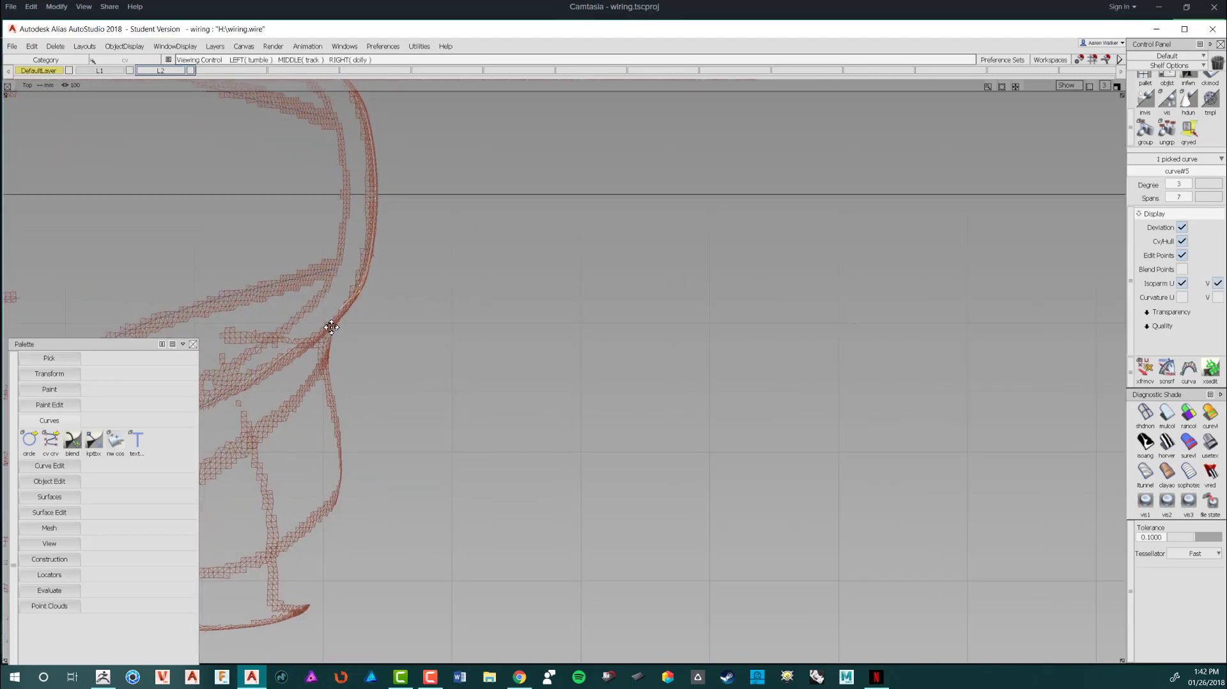
pyautogui.keyDown('alt'); pyautogui.keyDown('shift'); pyautogui.moveTo(329, 356); pyautogui.dragTo(432, 327, button='middle'); pyautogui.keyUp('shift'); pyautogui.keyUp('alt')
# Step: Shift the CV ahead of the rear corner about 2.9 mm toward the centerline and nudge its neighbor onto the mesh line
pyautogui.keyDown('ctrl'); pyautogui.keyDown('shift'); pyautogui.moveTo(398, 451); pyautogui.dragTo(427, 367); pyautogui.keyUp('shift'); pyautogui.keyUp('ctrl')
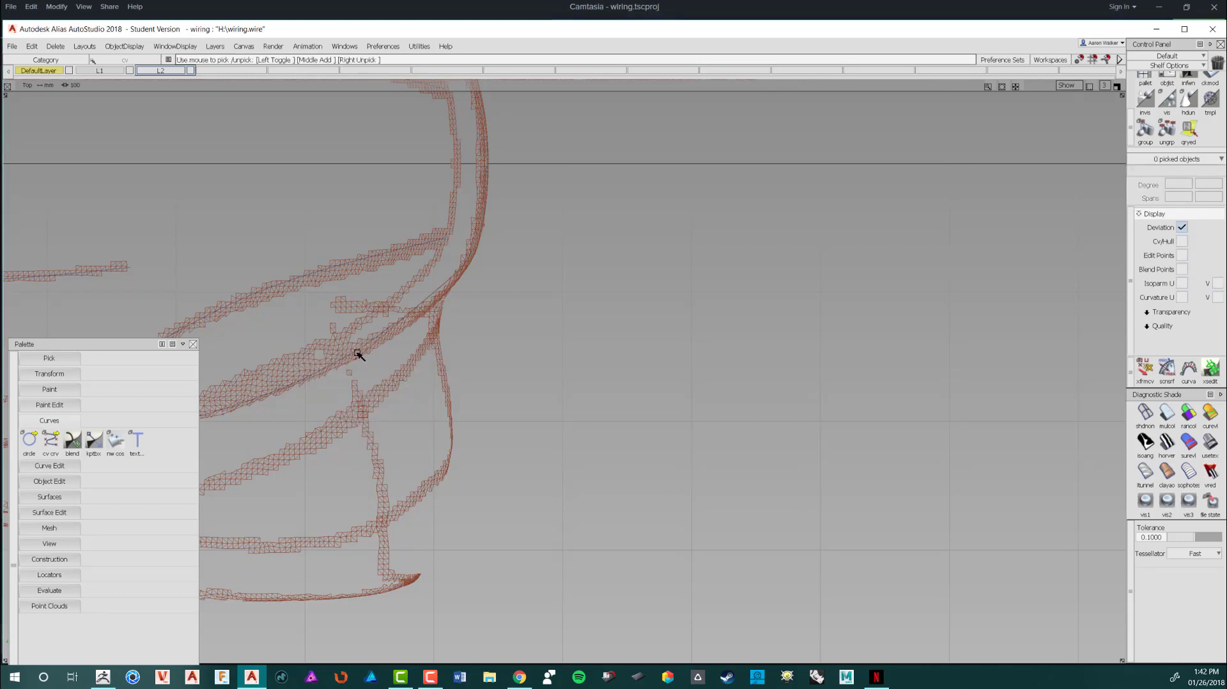
pyautogui.click(398, 387)
pyautogui.moveTo(398, 387)
pyautogui.keyDown('ctrl'); pyautogui.keyDown('shift'); pyautogui.mouseDown(button='right')
pyautogui.moveTo(405, 372)
pyautogui.moveTo(398, 382)
pyautogui.mouseUp(button='right'); pyautogui.keyUp('shift'); pyautogui.keyUp('ctrl')
pyautogui.scroll(1, 405, 373)
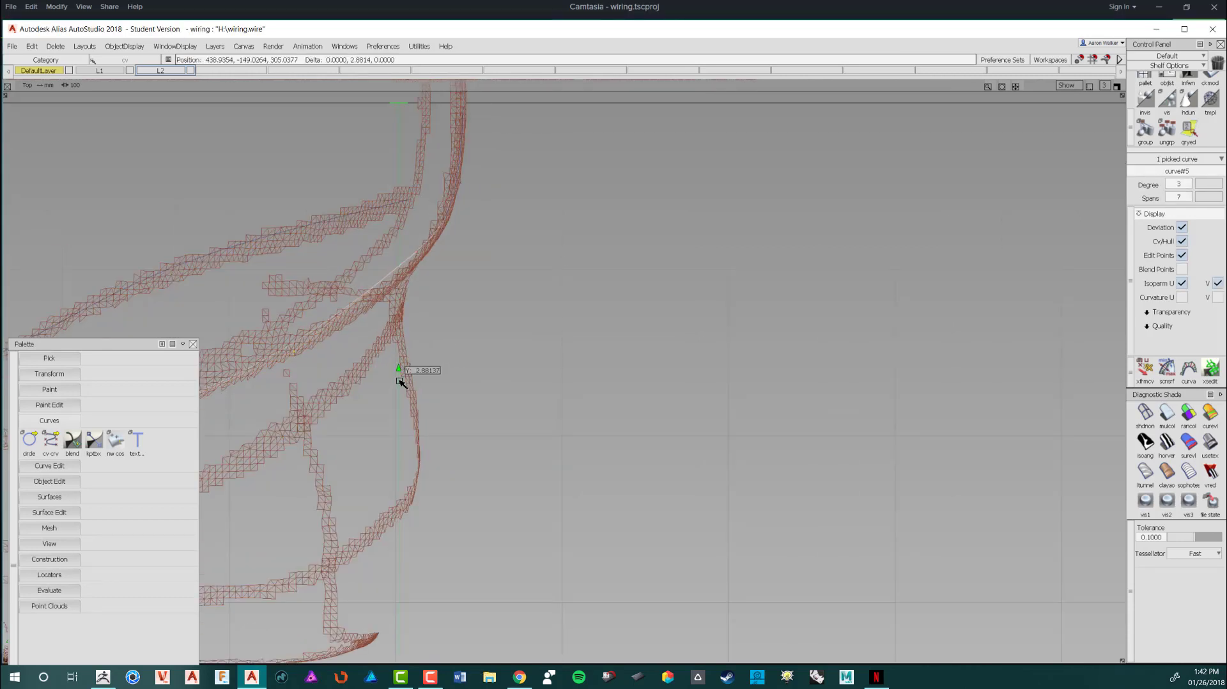
pyautogui.moveTo(435, 409)
pyautogui.keyDown('ctrl'); pyautogui.keyDown('shift'); pyautogui.mouseDown()
pyautogui.moveTo(446, 318)
pyautogui.moveTo(482, 318)
pyautogui.mouseUp(); pyautogui.keyUp('shift'); pyautogui.keyUp('ctrl')
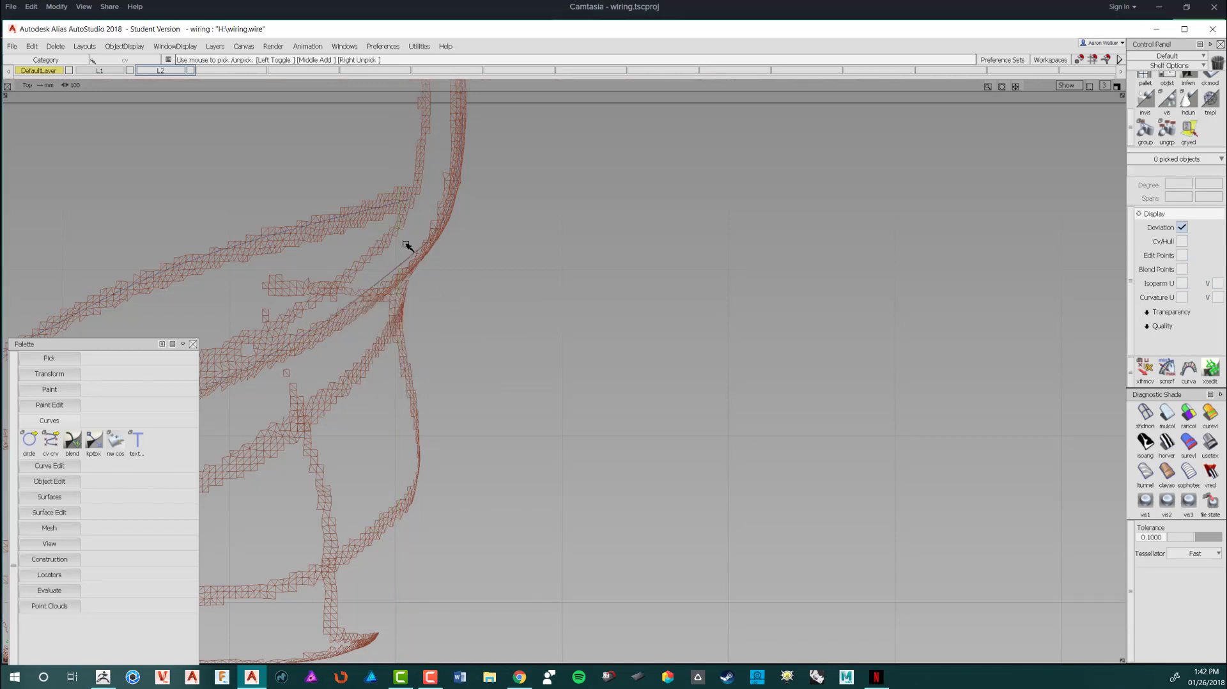
pyautogui.keyDown('ctrl'); pyautogui.keyDown('shift'); pyautogui.moveTo(450, 319); pyautogui.dragTo(450, 281, button='middle'); pyautogui.keyUp('shift'); pyautogui.keyUp('ctrl')
pyautogui.moveTo(458, 276); pyautogui.dragTo(446, 368, button='right')
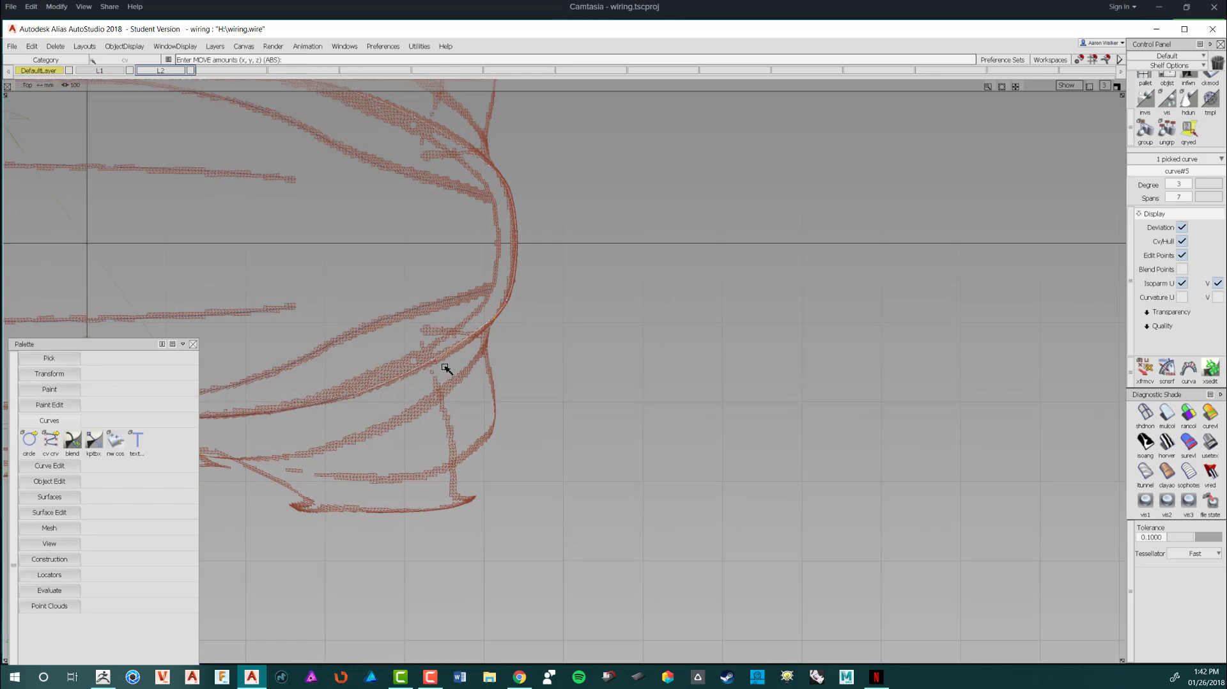
# Step: Check the wrap-around curve against the mesh in the perspective view and clear the selection
pyautogui.press('F8')
pyautogui.moveTo(474, 410)
pyautogui.keyDown('alt'); pyautogui.keyDown('shift'); pyautogui.mouseDown()
pyautogui.moveTo(473, 347)
pyautogui.moveTo(356, 492)
pyautogui.moveTo(349, 280)
pyautogui.mouseUp(); pyautogui.keyUp('shift'); pyautogui.keyUp('alt')
pyautogui.keyDown('alt'); pyautogui.keyDown('shift'); pyautogui.moveTo(349, 280); pyautogui.dragTo(282, 244, button='right'); pyautogui.keyUp('shift'); pyautogui.keyUp('alt')
pyautogui.moveTo(282, 244)
pyautogui.keyDown('alt'); pyautogui.keyDown('shift'); pyautogui.mouseDown()
pyautogui.moveTo(252, 339)
pyautogui.moveTo(228, 252)
pyautogui.moveTo(340, 275)
pyautogui.moveTo(358, 323)
pyautogui.mouseUp(); pyautogui.keyUp('shift'); pyautogui.keyUp('alt')
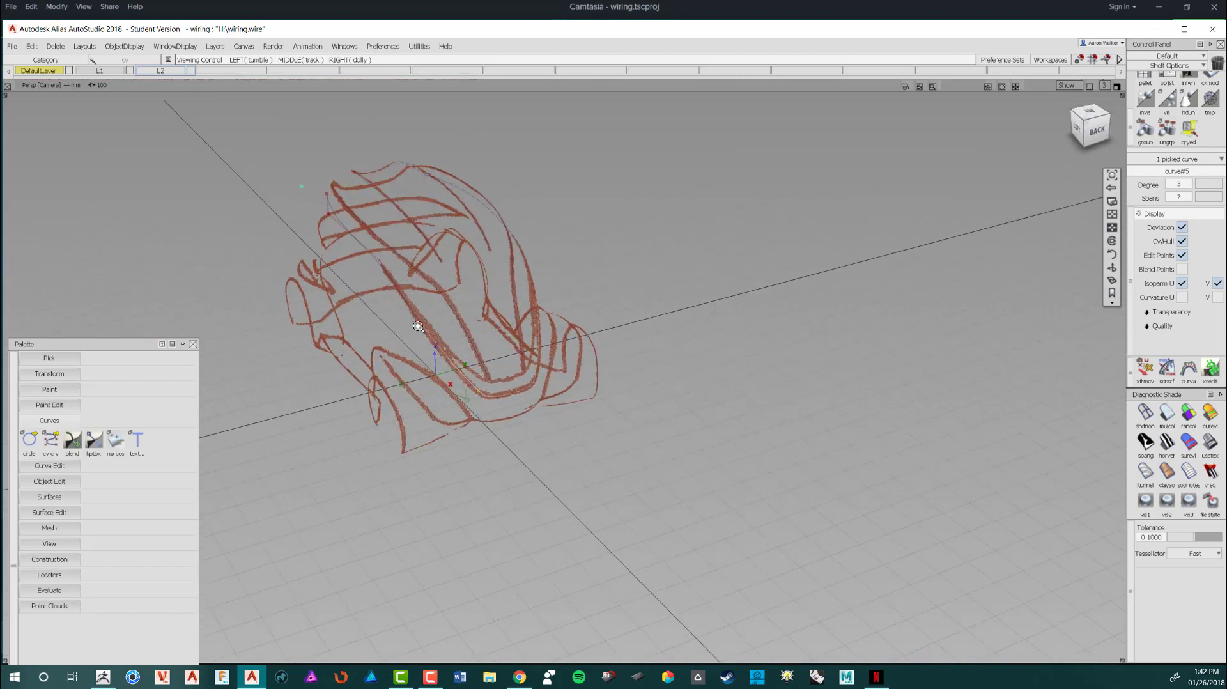
pyautogui.keyDown('alt'); pyautogui.keyDown('shift'); pyautogui.moveTo(358, 323); pyautogui.dragTo(405, 350, button='right'); pyautogui.keyUp('shift'); pyautogui.keyUp('alt')
pyautogui.click(405, 350)
pyautogui.moveTo(405, 350)
pyautogui.keyDown('alt'); pyautogui.keyDown('shift'); pyautogui.mouseDown()
pyautogui.moveTo(465, 288)
pyautogui.moveTo(419, 392)
pyautogui.moveTo(441, 303)
pyautogui.moveTo(562, 356)
pyautogui.moveTo(487, 323)
pyautogui.moveTo(522, 209)
pyautogui.moveTo(458, 238)
pyautogui.moveTo(432, 301)
pyautogui.mouseUp(); pyautogui.keyUp('shift'); pyautogui.keyUp('alt')
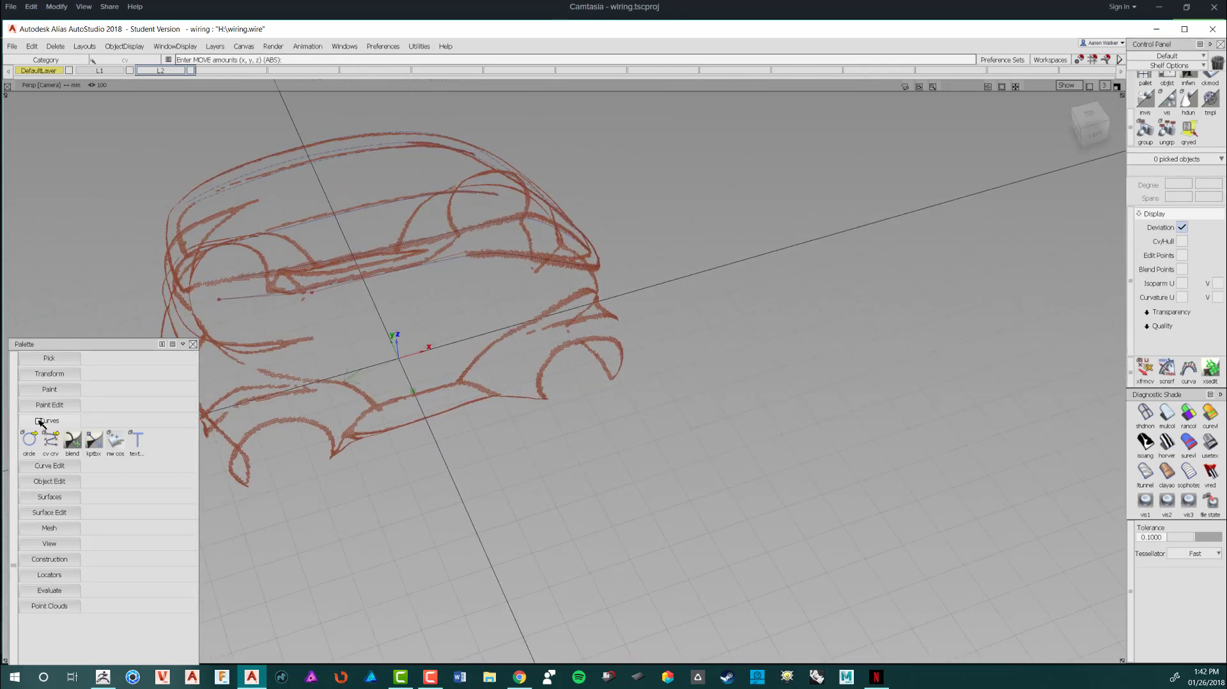
# Step: Start an edit point curve with its first point on the mesh line along the side of the roof
pyautogui.click(52, 439)
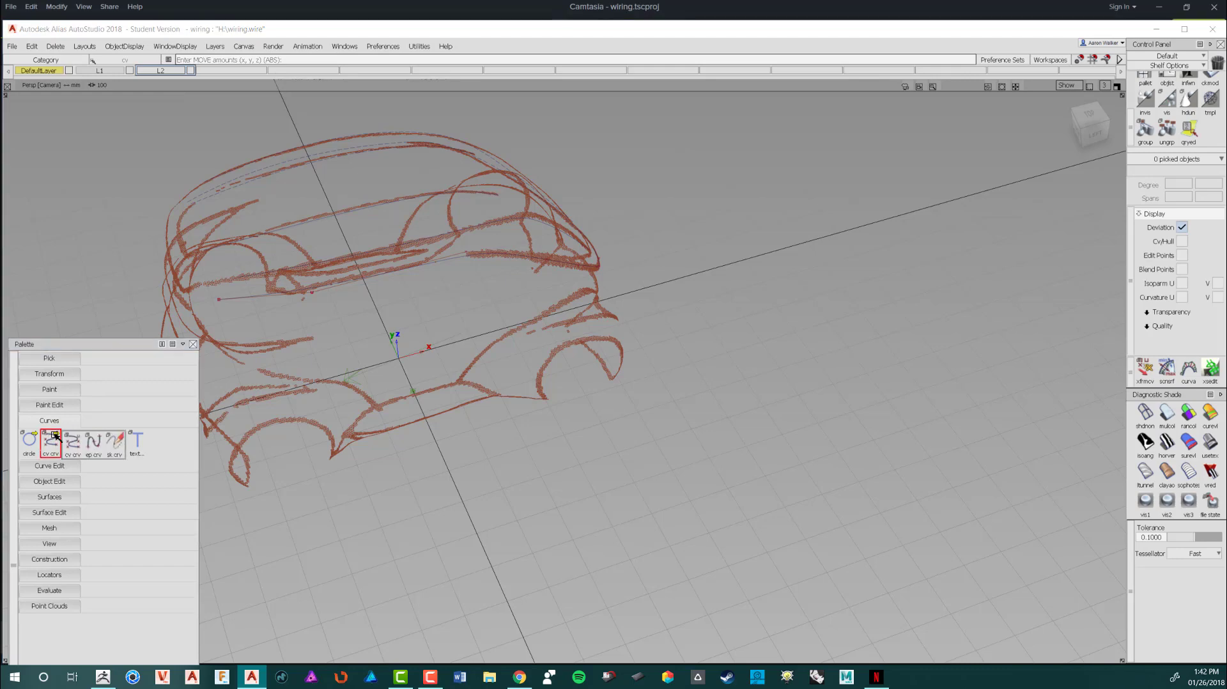
pyautogui.click(90, 441)
pyautogui.keyDown('alt'); pyautogui.keyDown('shift'); pyautogui.moveTo(301, 339); pyautogui.dragTo(325, 294); pyautogui.keyUp('shift'); pyautogui.keyUp('alt')
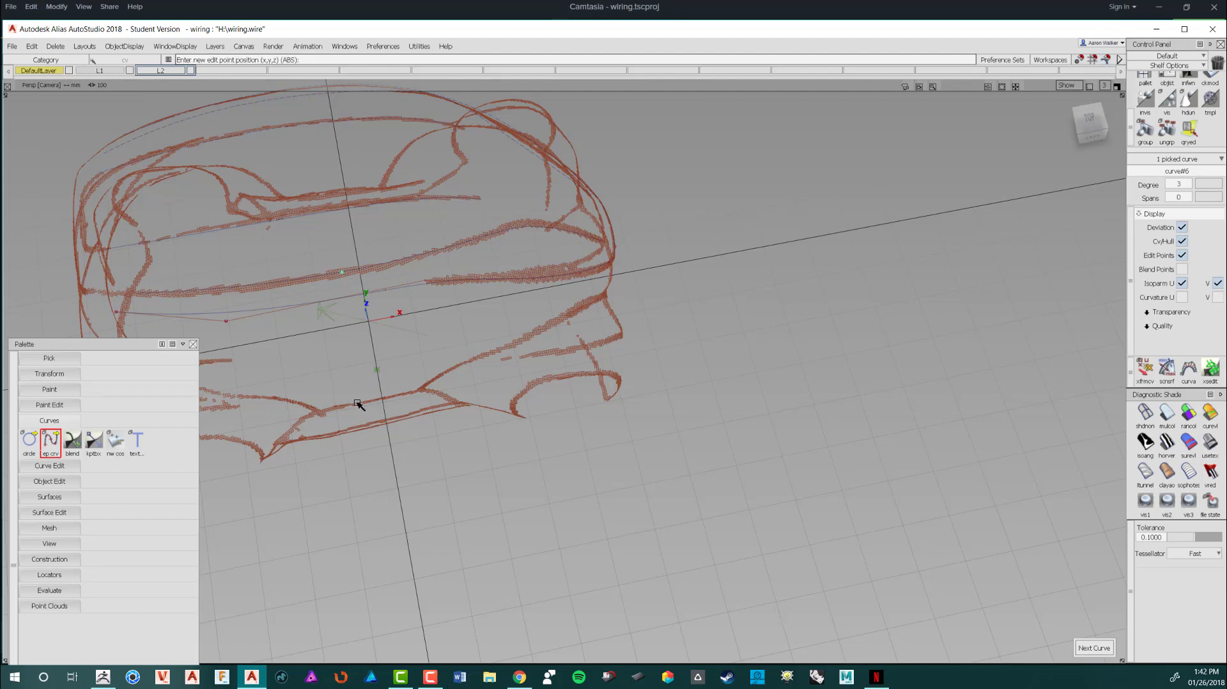
pyautogui.moveTo(357, 404)
pyautogui.keyDown('alt'); pyautogui.keyDown('shift'); pyautogui.mouseDown()
pyautogui.moveTo(509, 307)
pyautogui.moveTo(493, 323)
pyautogui.mouseUp(); pyautogui.keyUp('shift'); pyautogui.keyUp('alt')
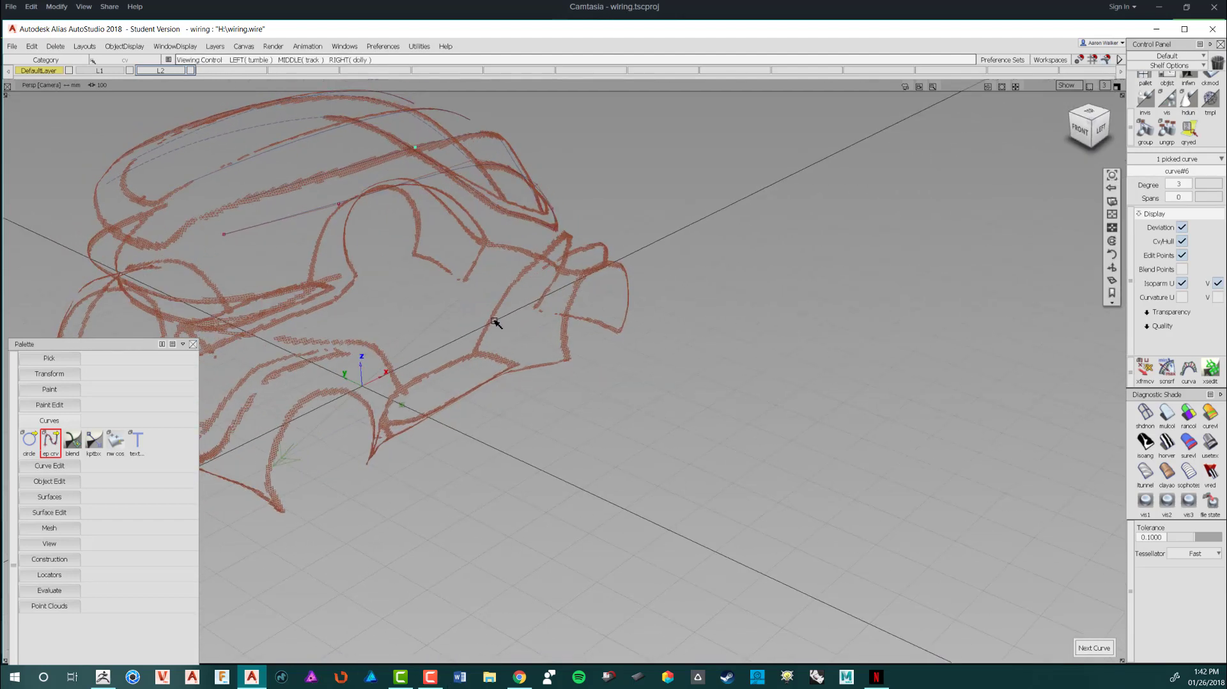
# Step: Place the second edit point straight below near the sill in the left view, finish the curve and return to perspective
pyautogui.press('F5')
pyautogui.press('F6')
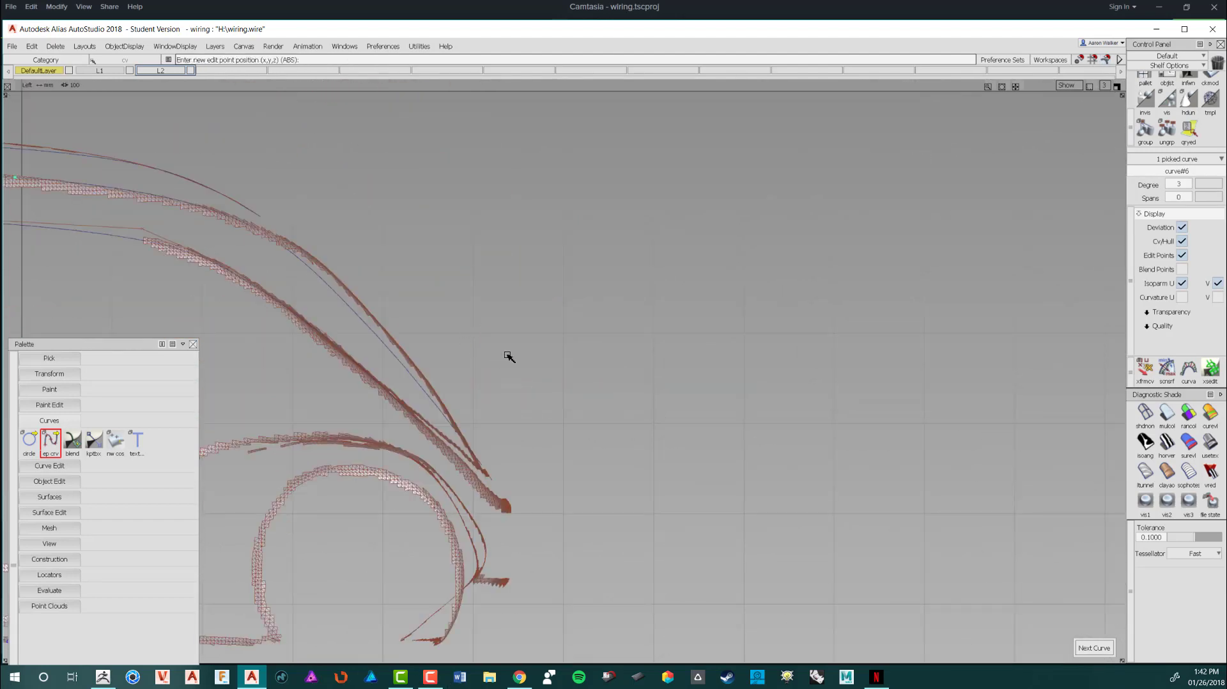
pyautogui.keyDown('alt'); pyautogui.keyDown('shift'); pyautogui.moveTo(584, 387); pyautogui.dragTo(441, 369, button='right'); pyautogui.keyUp('shift'); pyautogui.keyUp('alt')
pyautogui.keyDown('alt'); pyautogui.keyDown('shift'); pyautogui.moveTo(440, 370); pyautogui.dragTo(543, 332, button='middle'); pyautogui.keyUp('shift'); pyautogui.keyUp('alt')
pyautogui.keyDown('alt'); pyautogui.keyDown('shift'); pyautogui.moveTo(543, 332); pyautogui.dragTo(629, 306, button='right'); pyautogui.keyUp('shift'); pyautogui.keyUp('alt')
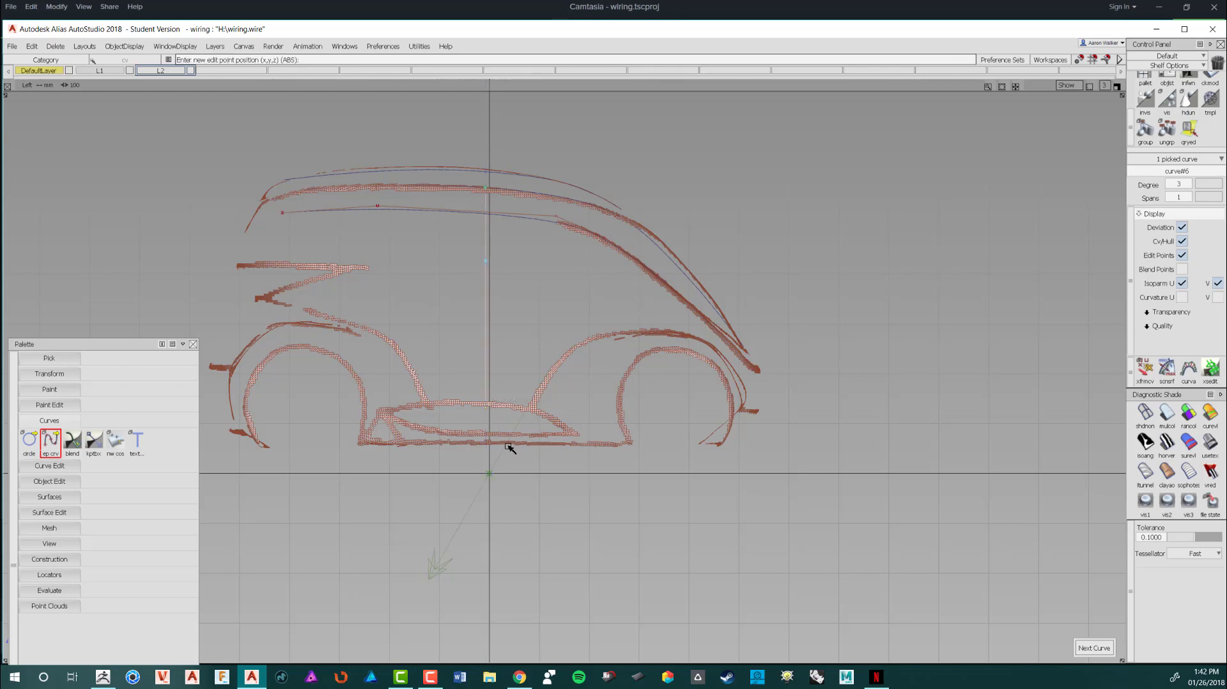
pyautogui.press('space')
pyautogui.scroll(-1, 517, 383)
pyautogui.scroll(2, 537, 348)
pyautogui.press('F8')
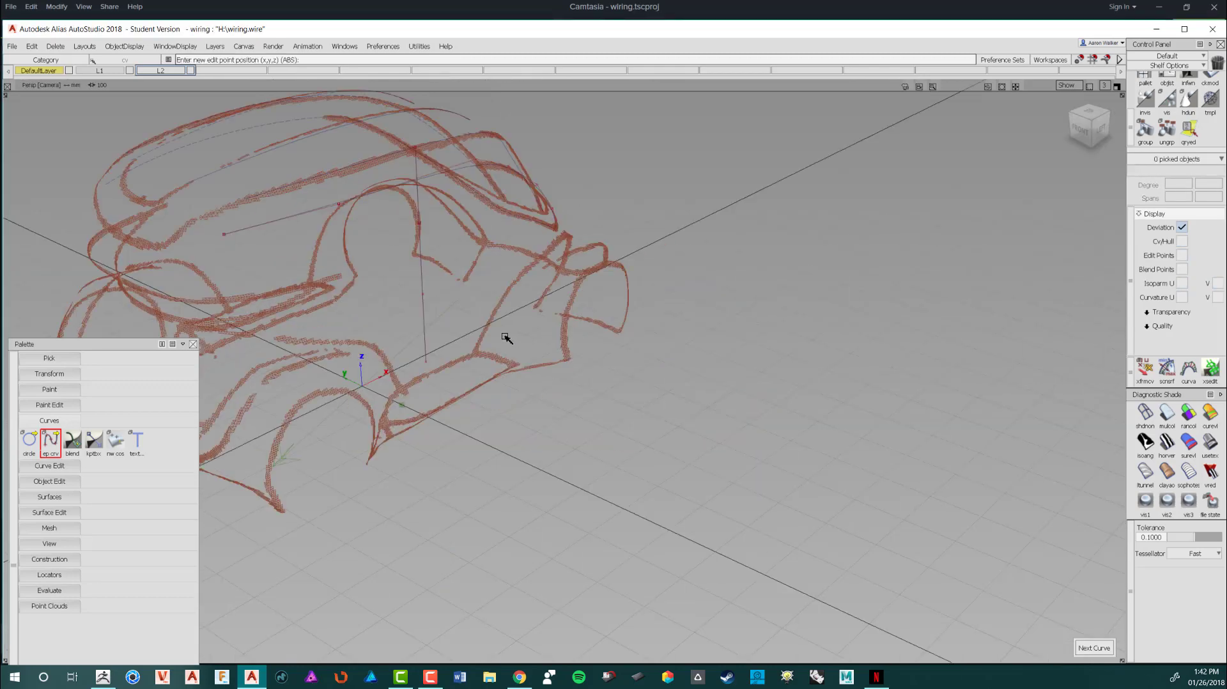
# Step: Pick the lower end CV of the new vertical side curve and move it outward about 38.8 mm in Y
pyautogui.keyDown('alt'); pyautogui.keyDown('shift'); pyautogui.moveTo(467, 340); pyautogui.dragTo(498, 415); pyautogui.keyUp('shift'); pyautogui.keyUp('alt')
pyautogui.click(429, 357)
pyautogui.moveTo(507, 406)
pyautogui.keyDown('alt'); pyautogui.keyDown('shift'); pyautogui.mouseDown(button='right')
pyautogui.moveTo(494, 409)
pyautogui.moveTo(555, 391)
pyautogui.moveTo(504, 408)
pyautogui.mouseUp(button='right'); pyautogui.keyUp('shift'); pyautogui.keyUp('alt')
pyautogui.keyDown('alt'); pyautogui.keyDown('shift'); pyautogui.moveTo(504, 408); pyautogui.dragTo(550, 430); pyautogui.keyUp('shift'); pyautogui.keyUp('alt')
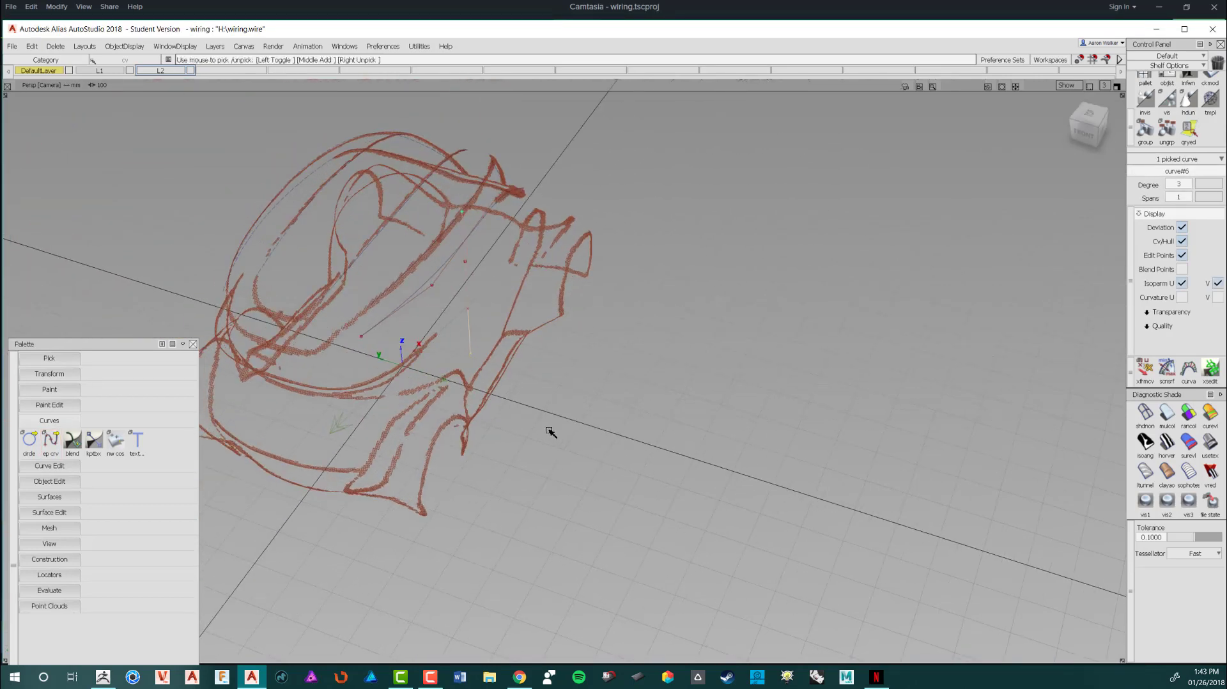
pyautogui.keyDown('ctrl'); pyautogui.keyDown('shift'); pyautogui.moveTo(545, 429); pyautogui.dragTo(536, 398, button='right'); pyautogui.keyUp('shift'); pyautogui.keyUp('ctrl')
pyautogui.moveTo(536, 397); pyautogui.dragTo(548, 403, button='middle')
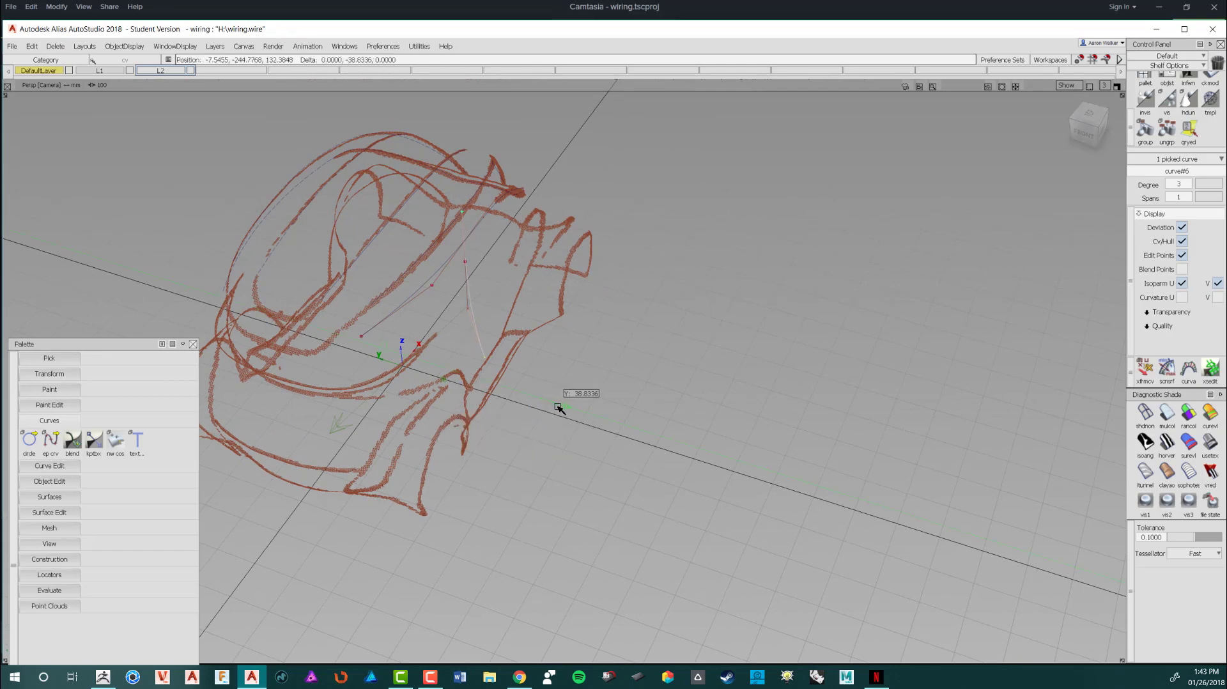
pyautogui.keyDown('alt'); pyautogui.keyDown('shift'); pyautogui.moveTo(562, 410); pyautogui.dragTo(718, 636); pyautogui.keyUp('shift'); pyautogui.keyUp('alt')
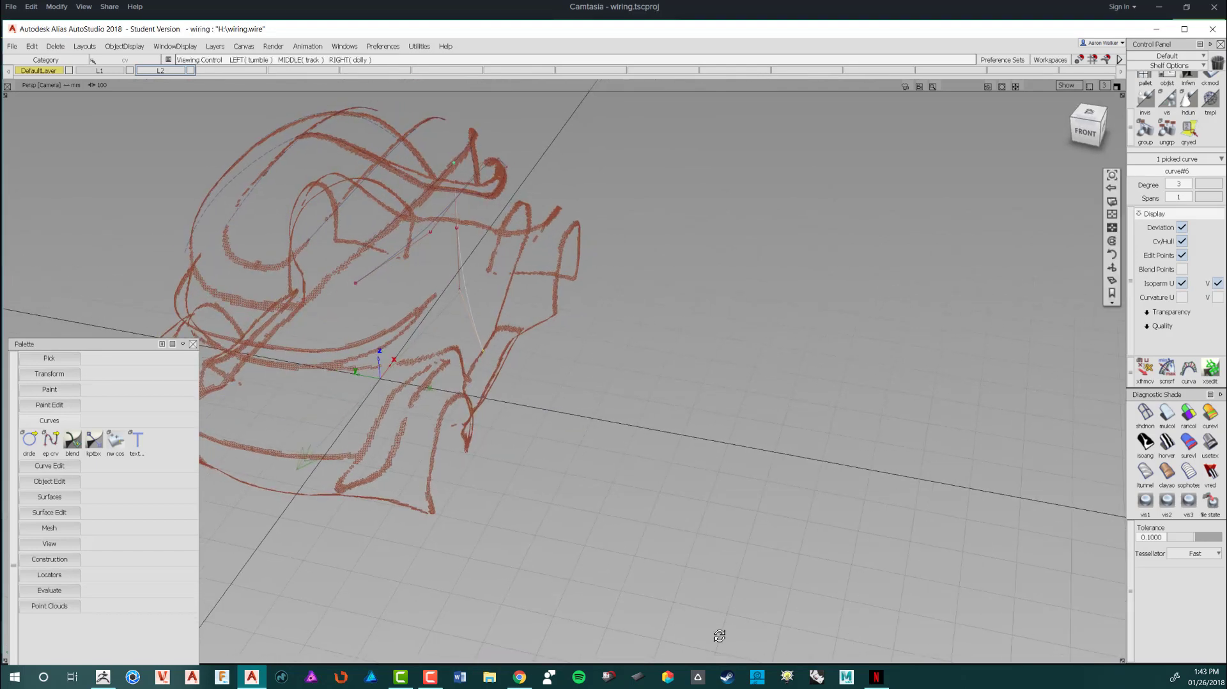
# Step: Pick the two inner CVs of the vertical side curve and bring up the back view for moving them
pyautogui.keyDown('ctrl'); pyautogui.keyDown('shift'); pyautogui.moveTo(496, 333); pyautogui.dragTo(478, 307); pyautogui.keyUp('shift'); pyautogui.keyUp('ctrl')
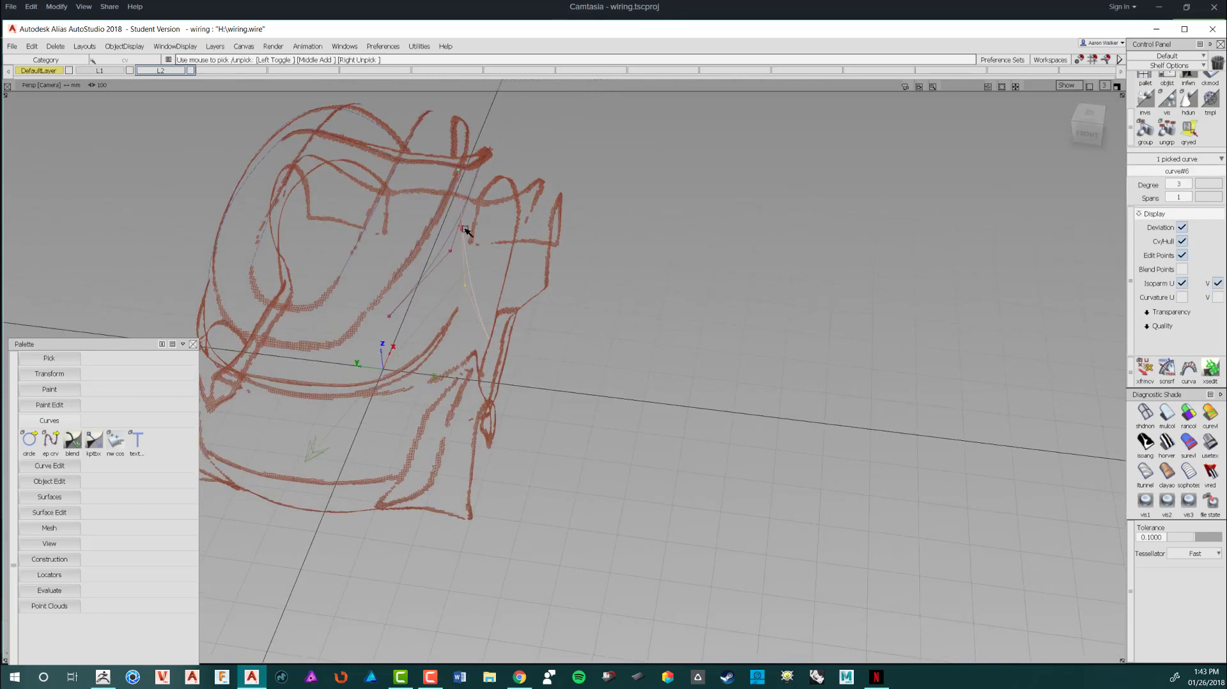
pyautogui.moveTo(470, 283)
pyautogui.keyDown('alt'); pyautogui.keyDown('shift'); pyautogui.mouseDown()
pyautogui.moveTo(331, 299)
pyautogui.moveTo(423, 256)
pyautogui.moveTo(504, 253)
pyautogui.mouseUp(); pyautogui.keyUp('shift'); pyautogui.keyUp('alt')
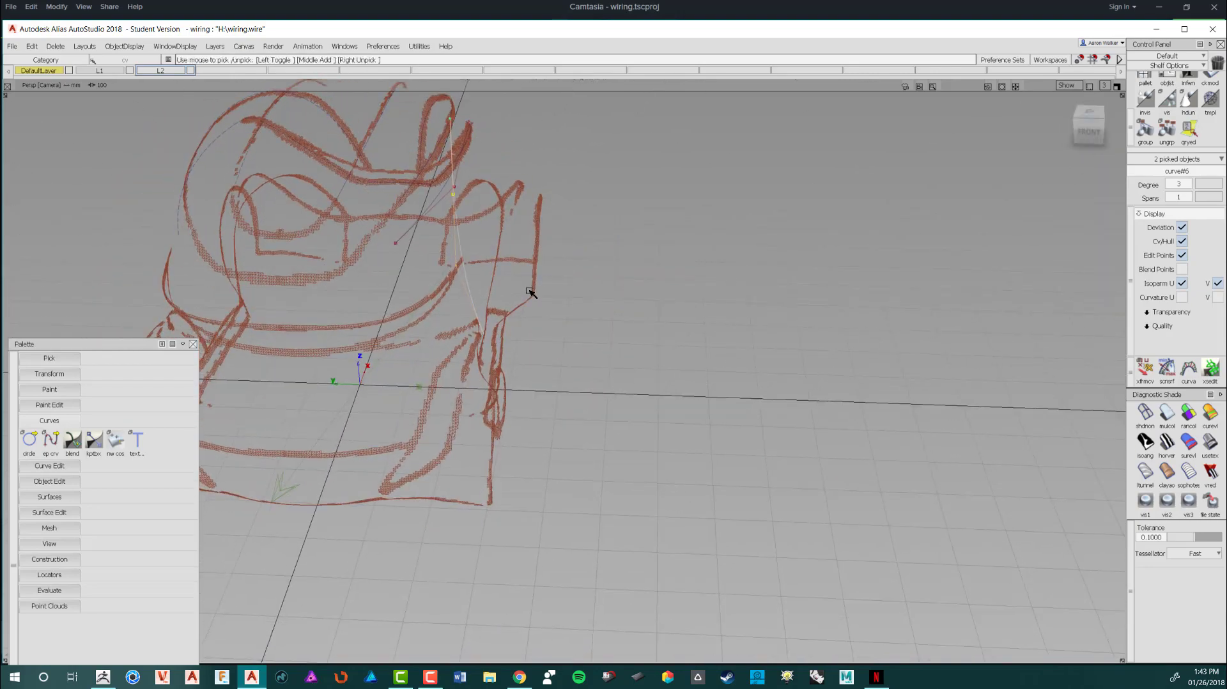
pyautogui.keyDown('ctrl'); pyautogui.keyDown('shift'); pyautogui.moveTo(528, 291); pyautogui.dragTo(528, 248, button='right'); pyautogui.keyUp('shift'); pyautogui.keyUp('ctrl')
pyautogui.moveTo(479, 307)
pyautogui.keyDown('alt'); pyautogui.keyDown('shift'); pyautogui.mouseDown(button='right')
pyautogui.moveTo(510, 310)
pyautogui.moveTo(468, 316)
pyautogui.mouseUp(button='right'); pyautogui.keyUp('shift'); pyautogui.keyUp('alt')
pyautogui.press('F5')
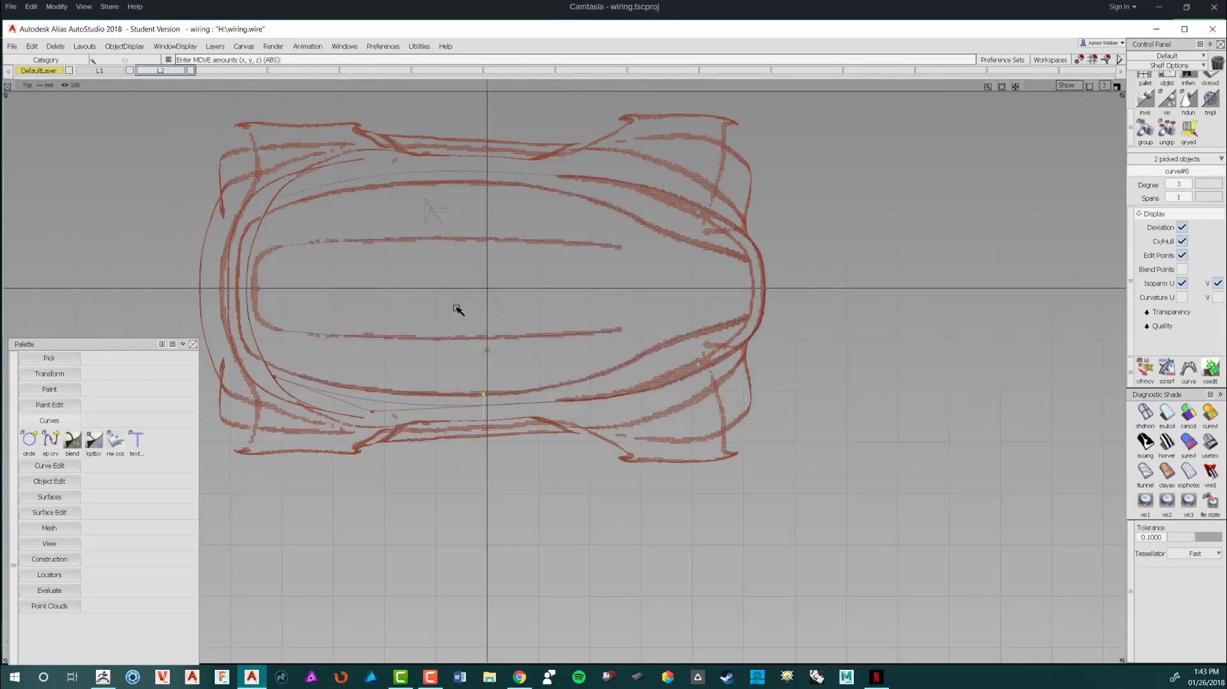
pyautogui.press('F6')
pyautogui.press('F5')
pyautogui.press('F6')
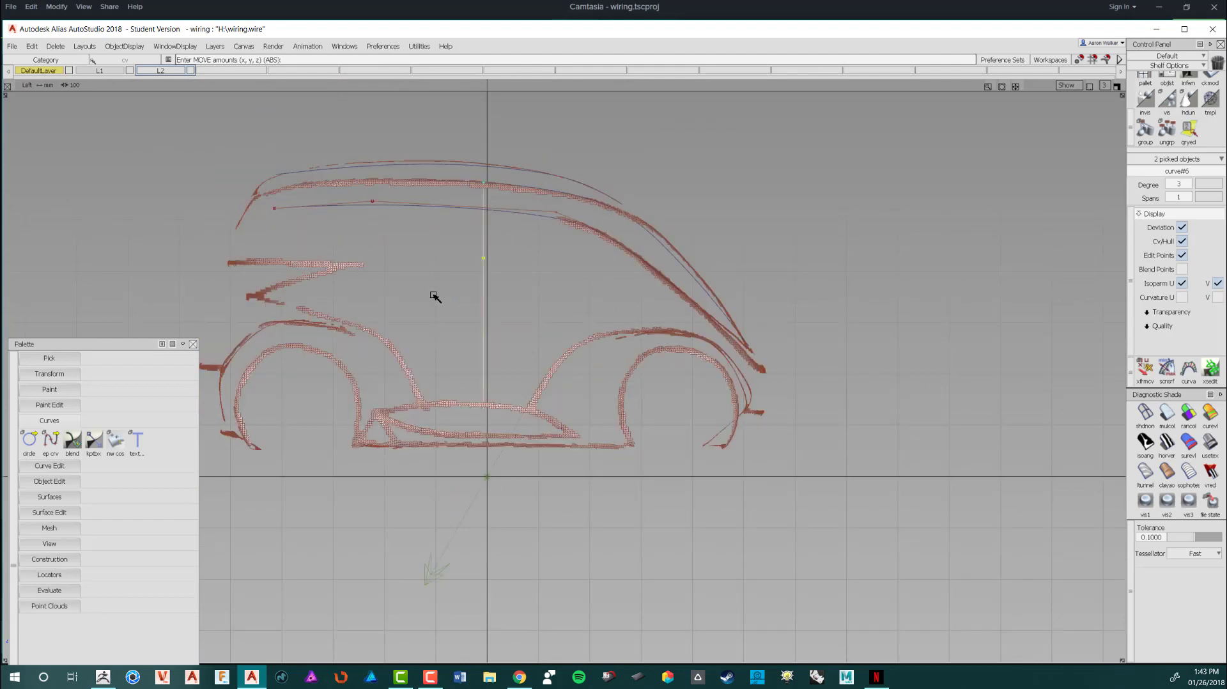
pyautogui.press('F7')
pyautogui.keyDown('alt'); pyautogui.keyDown('shift'); pyautogui.moveTo(436, 292); pyautogui.dragTo(472, 271, button='right'); pyautogui.keyUp('shift'); pyautogui.keyUp('alt')
pyautogui.keyDown('alt'); pyautogui.keyDown('shift'); pyautogui.moveTo(471, 271); pyautogui.dragTo(378, 287, button='middle'); pyautogui.keyUp('shift'); pyautogui.keyUp('alt')
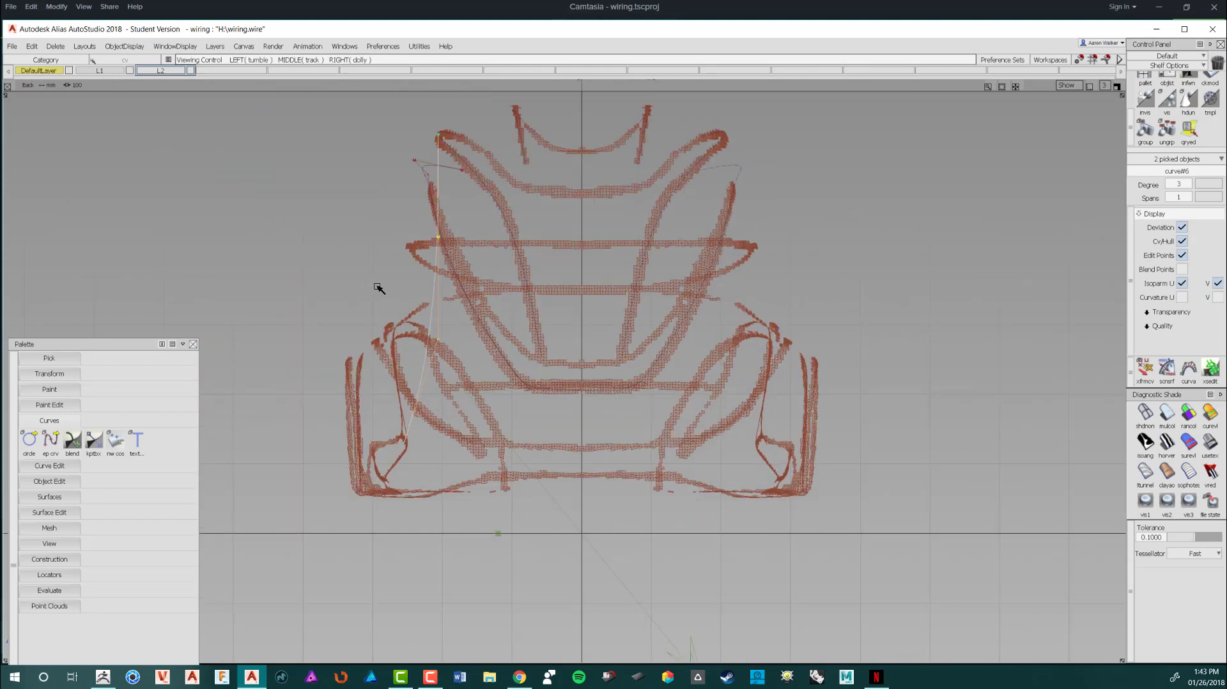
pyautogui.keyDown('alt'); pyautogui.keyDown('shift'); pyautogui.moveTo(378, 287); pyautogui.dragTo(396, 291, button='right'); pyautogui.keyUp('shift'); pyautogui.keyUp('alt')
# Step: Move both inner CVs of the side curve outward and up in the back view to bow the curve along the body side
pyautogui.keyDown('ctrl'); pyautogui.keyDown('shift'); pyautogui.moveTo(448, 357); pyautogui.dragTo(538, 637, button='right'); pyautogui.keyUp('shift'); pyautogui.keyUp('ctrl')
pyautogui.keyDown('ctrl'); pyautogui.keyDown('shift'); pyautogui.moveTo(451, 311); pyautogui.dragTo(450, 312, button='right'); pyautogui.keyUp('shift'); pyautogui.keyUp('ctrl')
pyautogui.moveTo(451, 311); pyautogui.dragTo(446, 307)
pyautogui.keyDown('alt'); pyautogui.keyDown('shift'); pyautogui.moveTo(445, 307); pyautogui.dragTo(465, 326, button='right'); pyautogui.keyUp('shift'); pyautogui.keyUp('alt')
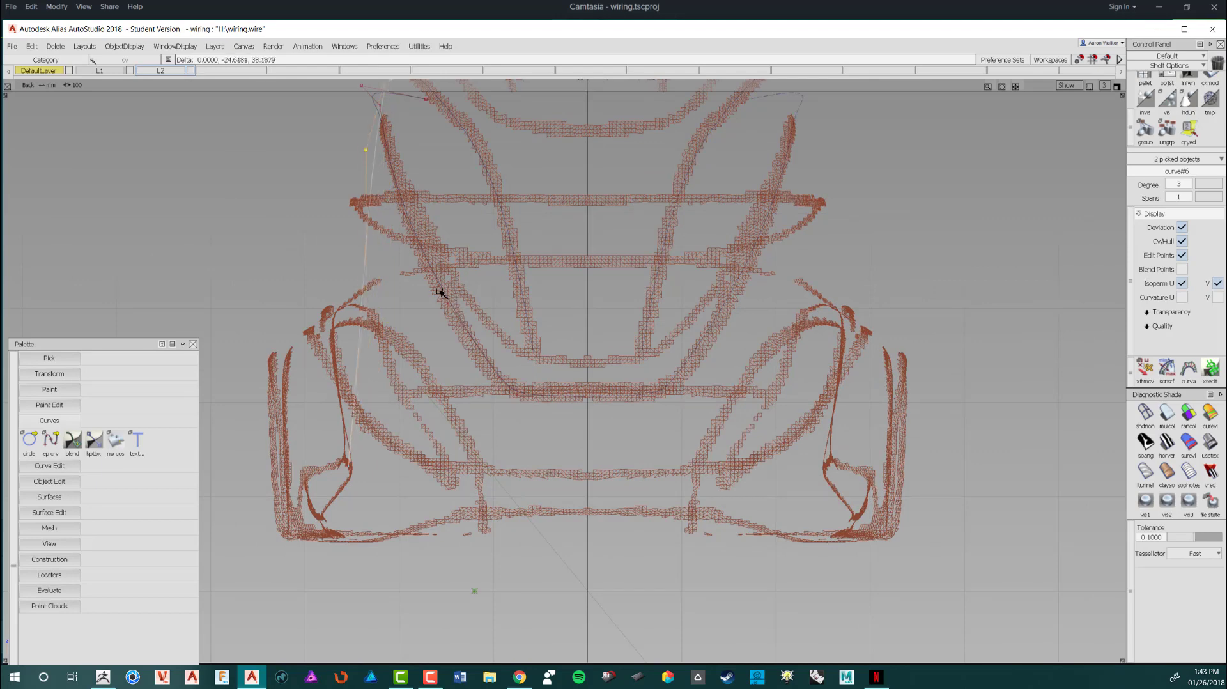
pyautogui.keyDown('alt'); pyautogui.keyDown('shift'); pyautogui.moveTo(414, 289); pyautogui.dragTo(430, 292, button='right'); pyautogui.keyUp('shift'); pyautogui.keyUp('alt')
pyautogui.keyDown('alt'); pyautogui.keyDown('shift'); pyautogui.moveTo(427, 306); pyautogui.dragTo(420, 330, button='middle'); pyautogui.keyUp('shift'); pyautogui.keyUp('alt')
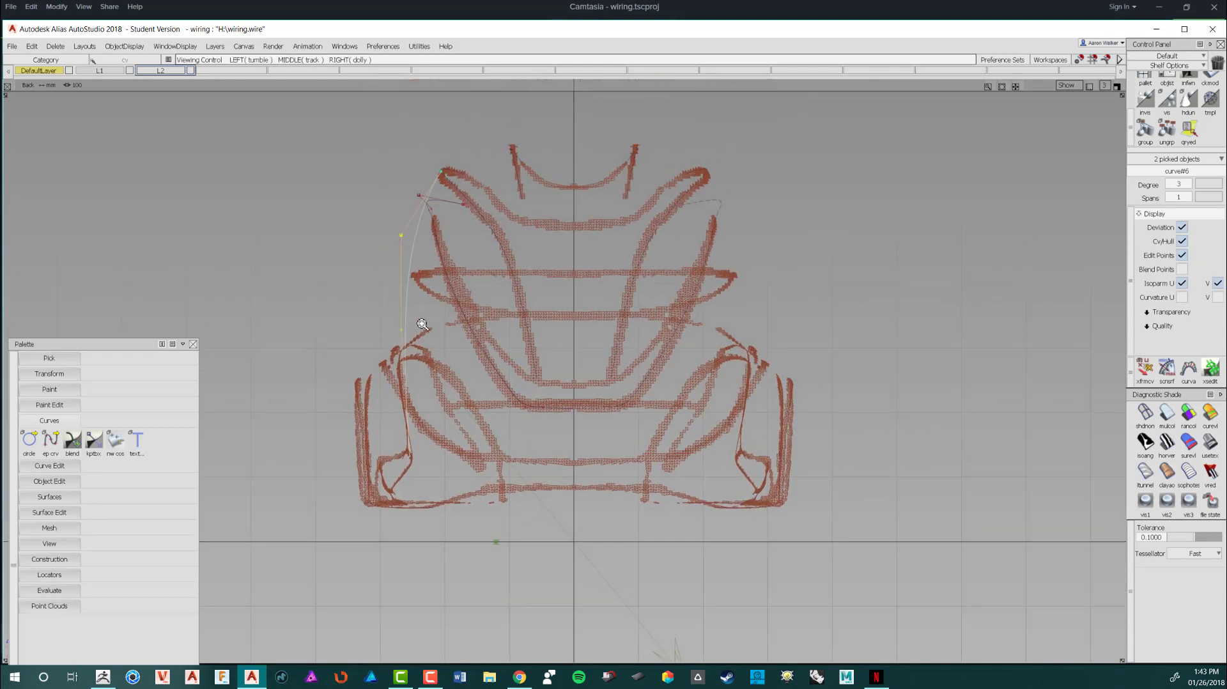
pyautogui.keyDown('alt'); pyautogui.keyDown('shift'); pyautogui.moveTo(420, 330); pyautogui.dragTo(430, 339, button='right'); pyautogui.keyUp('shift'); pyautogui.keyUp('alt')
pyautogui.keyDown('alt'); pyautogui.keyDown('shift'); pyautogui.moveTo(406, 362); pyautogui.dragTo(404, 373, button='middle'); pyautogui.keyUp('shift'); pyautogui.keyUp('alt')
pyautogui.keyDown('alt'); pyautogui.keyDown('shift'); pyautogui.moveTo(404, 373); pyautogui.dragTo(412, 370, button='right'); pyautogui.keyUp('shift'); pyautogui.keyUp('alt')
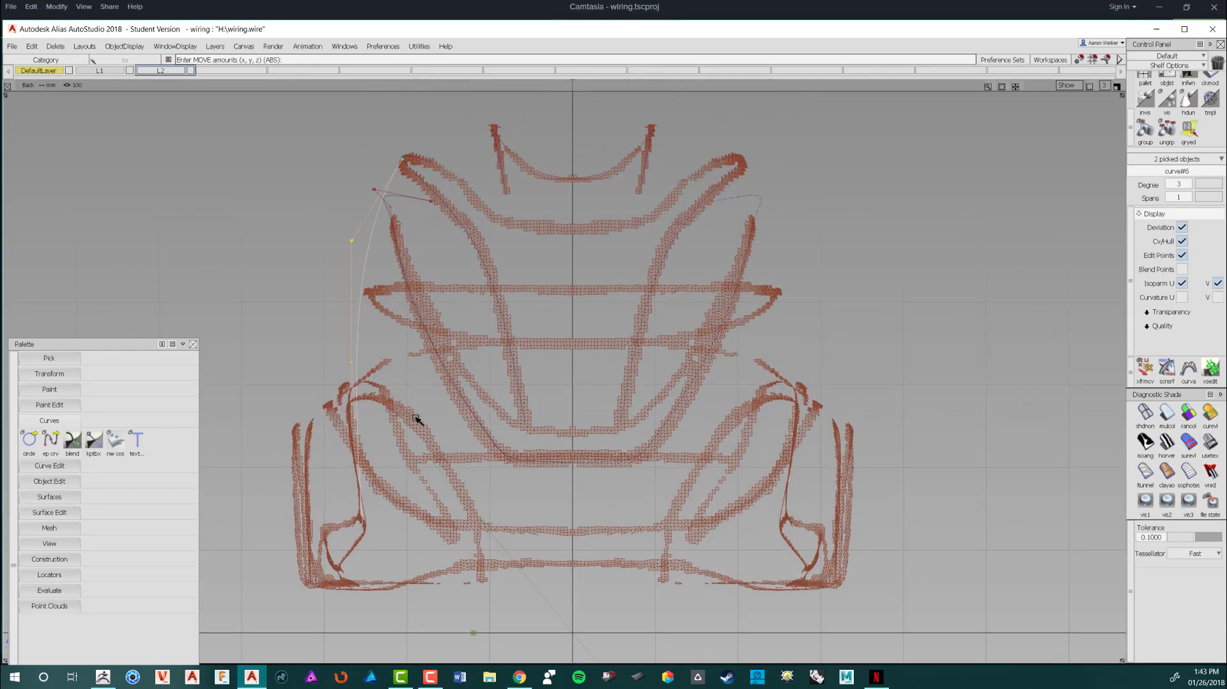
# Step: Pick only the lower inner CV of the side curve and raise it about 49.3 mm in Z
pyautogui.moveTo(415, 418)
pyautogui.keyDown('ctrl'); pyautogui.keyDown('shift'); pyautogui.mouseDown()
pyautogui.moveTo(410, 376)
pyautogui.moveTo(446, 392)
pyautogui.mouseUp(); pyautogui.keyUp('shift'); pyautogui.keyUp('ctrl')
pyautogui.moveTo(342, 350); pyautogui.dragTo(376, 373)
pyautogui.keyDown('ctrl'); pyautogui.keyDown('shift'); pyautogui.moveTo(400, 383); pyautogui.dragTo(399, 382, button='middle'); pyautogui.keyUp('shift'); pyautogui.keyUp('ctrl')
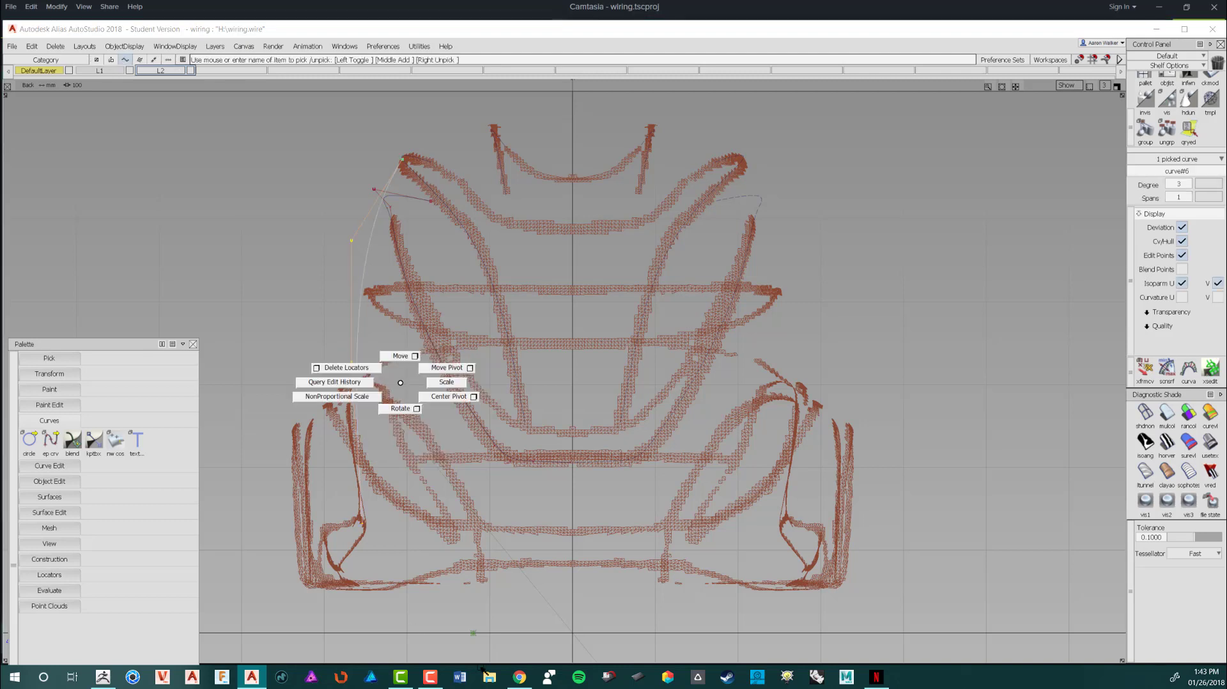
pyautogui.moveTo(412, 382)
pyautogui.keyDown('ctrl'); pyautogui.keyDown('shift'); pyautogui.mouseDown()
pyautogui.moveTo(411, 340)
pyautogui.moveTo(452, 368)
pyautogui.mouseUp(); pyautogui.keyUp('shift'); pyautogui.keyUp('ctrl')
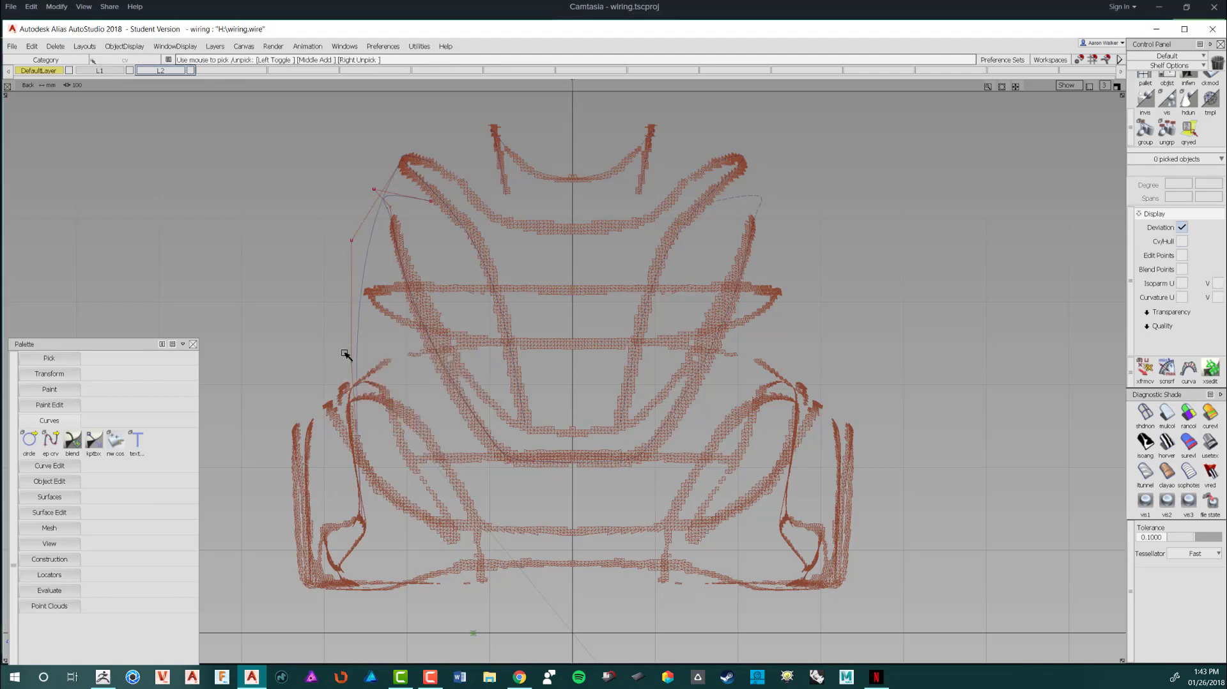
pyautogui.moveTo(343, 352); pyautogui.dragTo(370, 375)
pyautogui.keyDown('ctrl'); pyautogui.keyDown('shift'); pyautogui.moveTo(412, 383); pyautogui.dragTo(414, 336, button='middle'); pyautogui.keyUp('shift'); pyautogui.keyUp('ctrl')
pyautogui.keyDown('ctrl'); pyautogui.keyDown('shift'); pyautogui.moveTo(414, 335); pyautogui.dragTo(414, 334, button='middle'); pyautogui.keyUp('shift'); pyautogui.keyUp('ctrl')
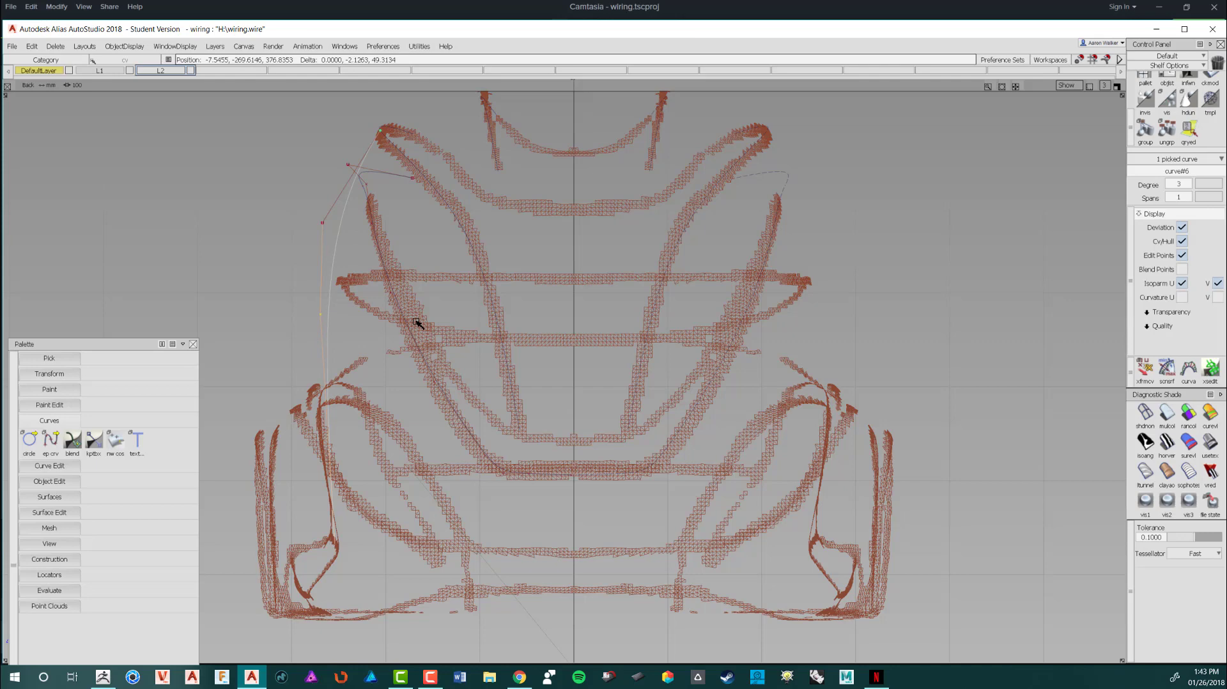
# Step: Move the lower inner CV about 13.6 mm farther outward in Y and another 31.4 mm up in Z
pyautogui.keyDown('alt'); pyautogui.keyDown('shift'); pyautogui.moveTo(416, 322); pyautogui.dragTo(501, 655, button='right'); pyautogui.keyUp('shift'); pyautogui.keyUp('alt')
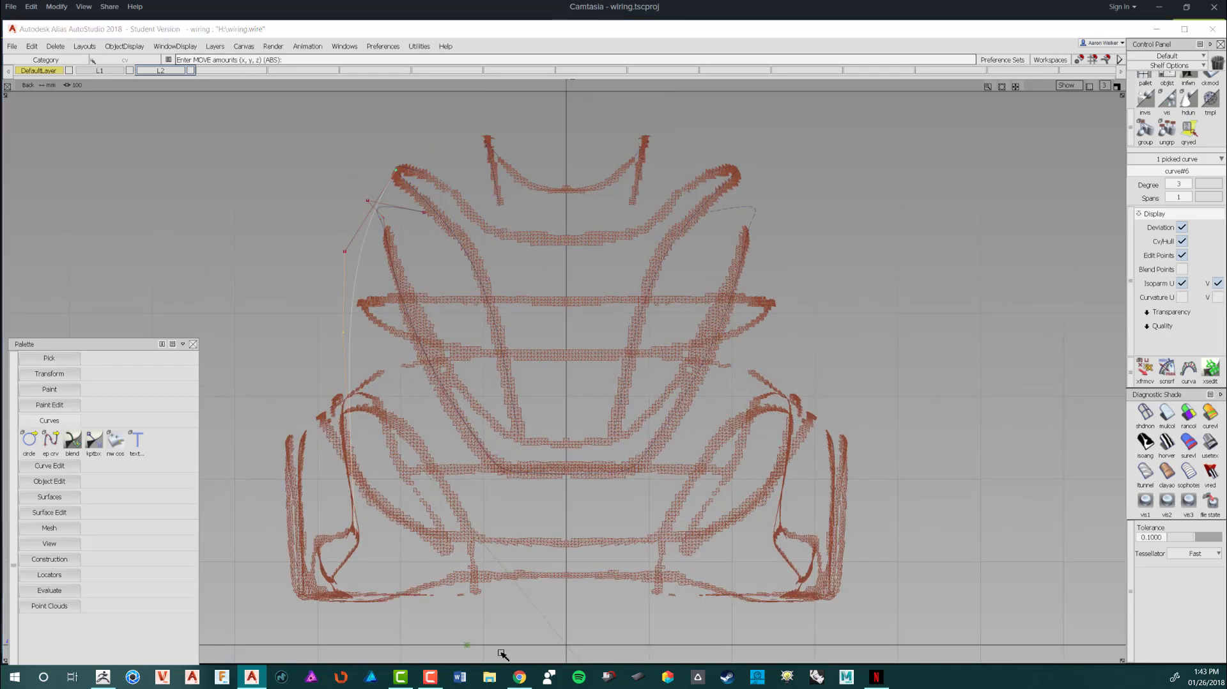
pyautogui.scroll(1, 418, 329)
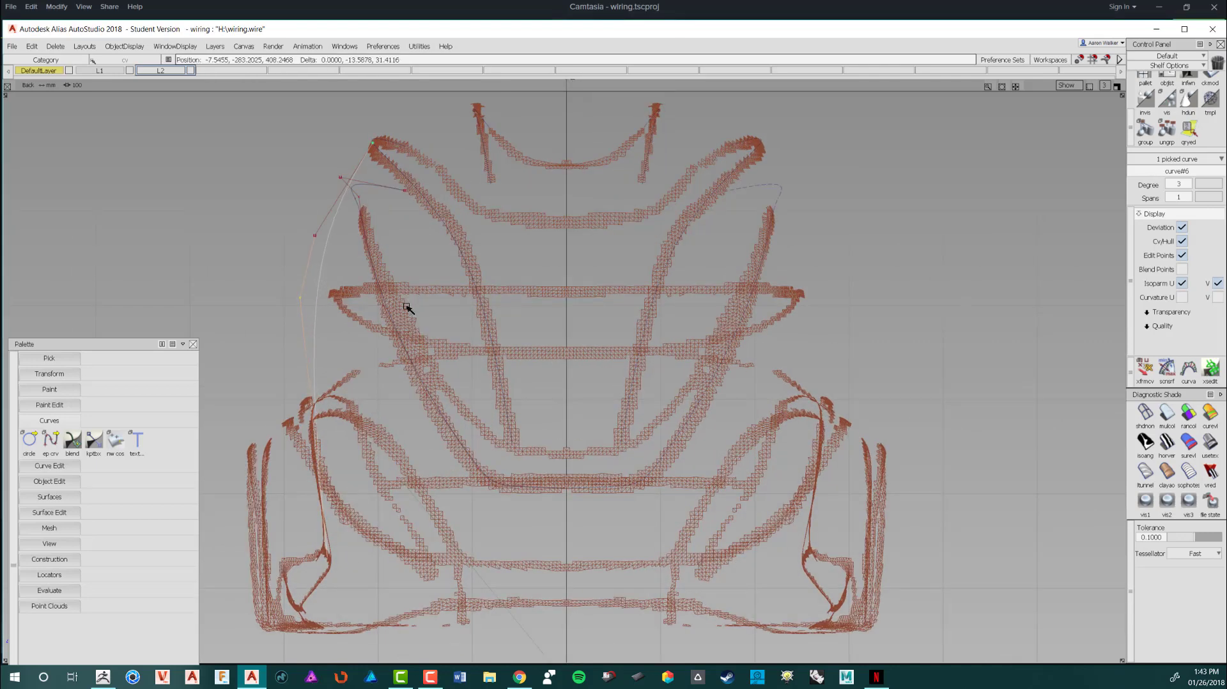
pyautogui.keyDown('alt'); pyautogui.keyDown('shift'); pyautogui.moveTo(404, 307); pyautogui.dragTo(416, 320, button='middle'); pyautogui.keyUp('shift'); pyautogui.keyUp('alt')
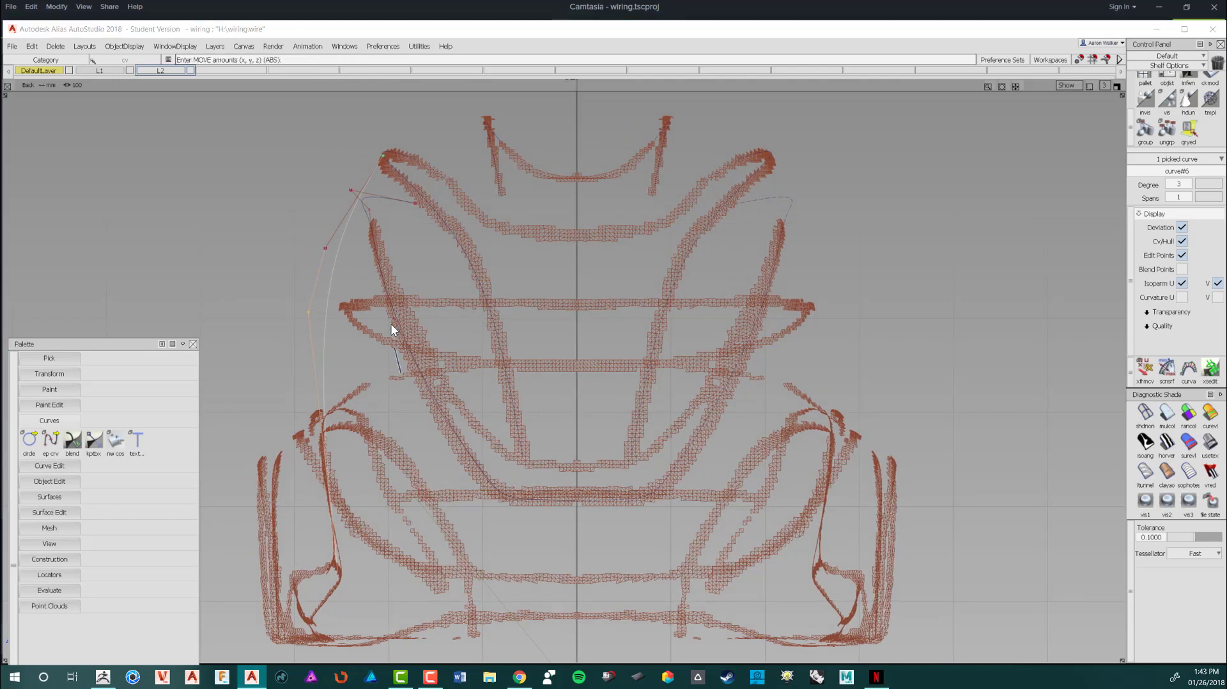
# Step: Pick the upper inner CV of the side curve and lower it about 17.8 mm in Z
pyautogui.keyDown('ctrl'); pyautogui.keyDown('shift'); pyautogui.moveTo(390, 323); pyautogui.dragTo(449, 317); pyautogui.keyUp('shift'); pyautogui.keyUp('ctrl')
pyautogui.click(366, 283)
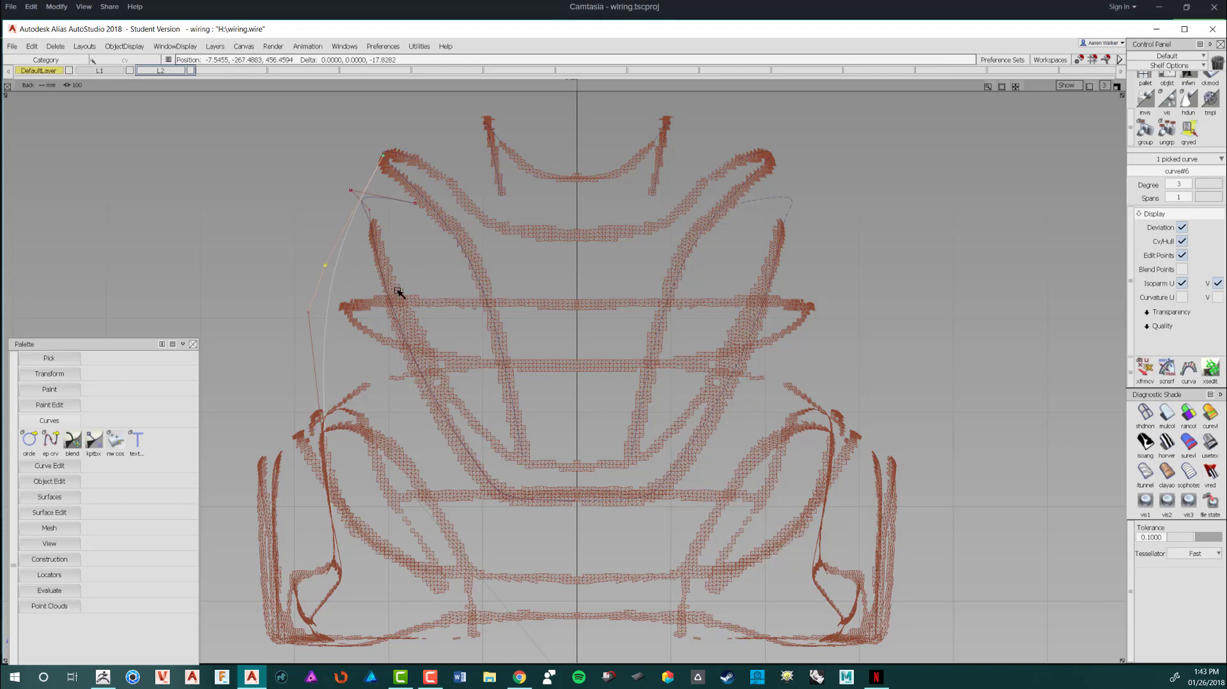
pyautogui.keyDown('alt'); pyautogui.keyDown('shift'); pyautogui.moveTo(479, 560); pyautogui.dragTo(489, 320, button='right'); pyautogui.keyUp('shift'); pyautogui.keyUp('alt')
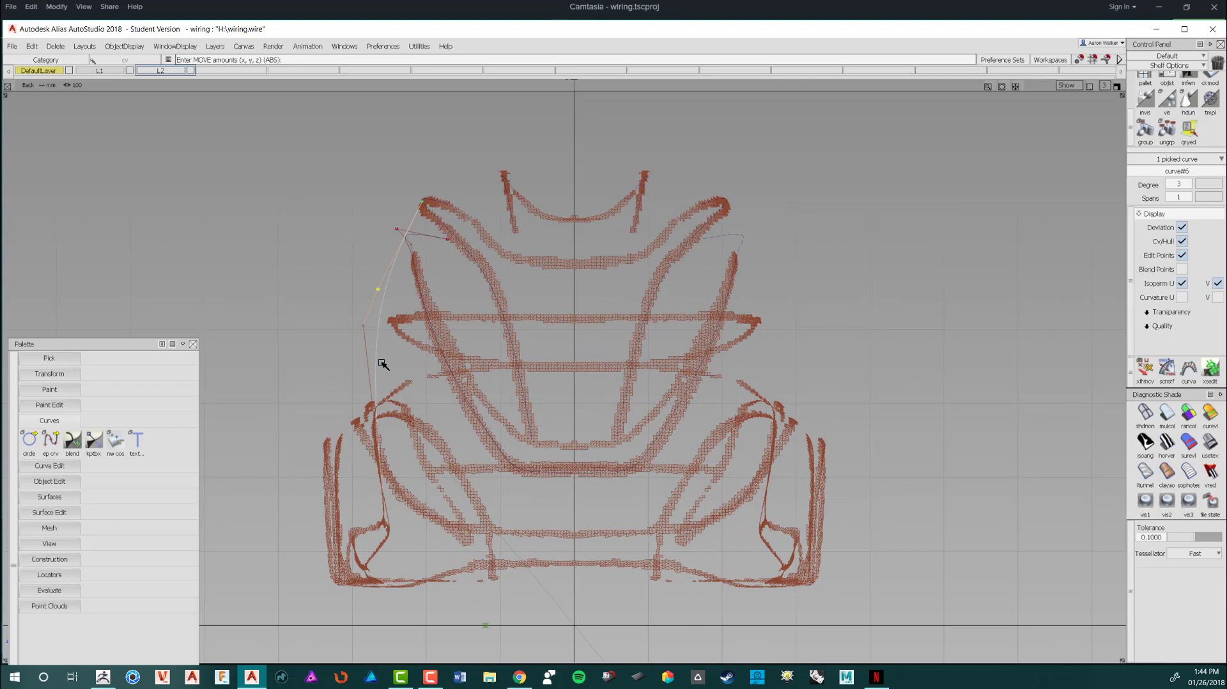
# Step: Pick the lower inner CV, lower it about 13.5 mm in Z, and check the deselected side curve in perspective
pyautogui.keyDown('ctrl'); pyautogui.keyDown('shift'); pyautogui.moveTo(425, 394); pyautogui.dragTo(388, 337); pyautogui.keyUp('shift'); pyautogui.keyUp('ctrl')
pyautogui.keyDown('ctrl'); pyautogui.keyDown('shift'); pyautogui.moveTo(388, 443); pyautogui.dragTo(346, 337); pyautogui.keyUp('shift'); pyautogui.keyUp('ctrl')
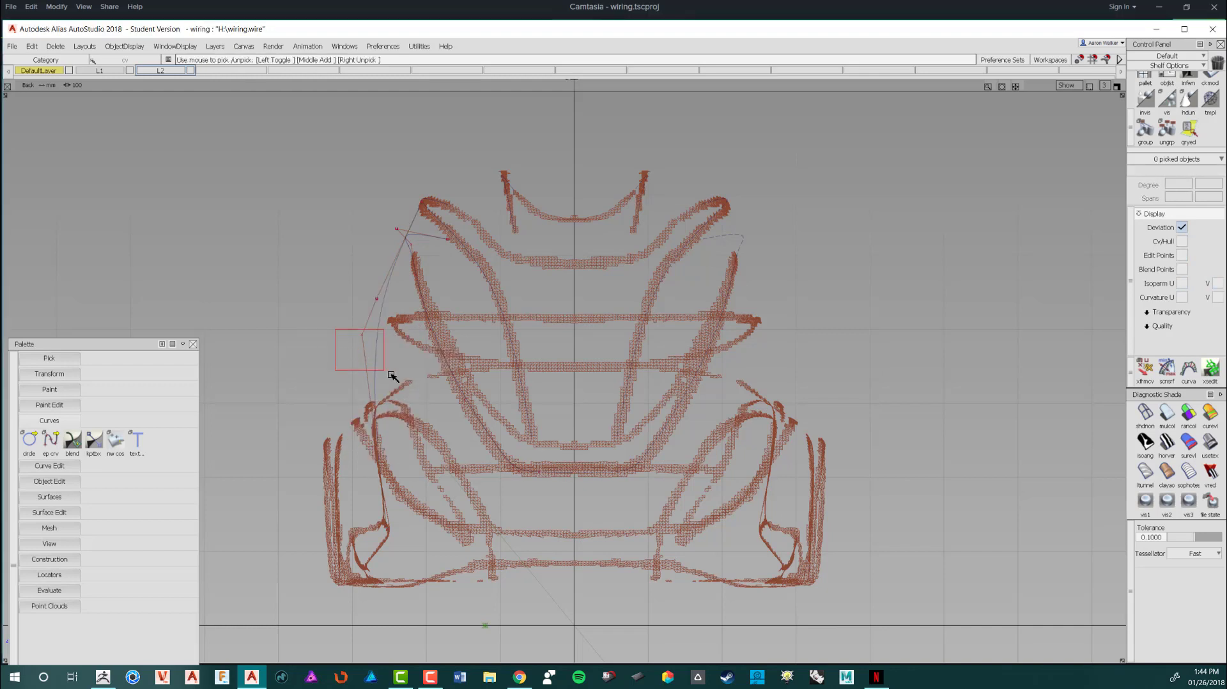
pyautogui.moveTo(391, 376); pyautogui.dragTo(396, 373)
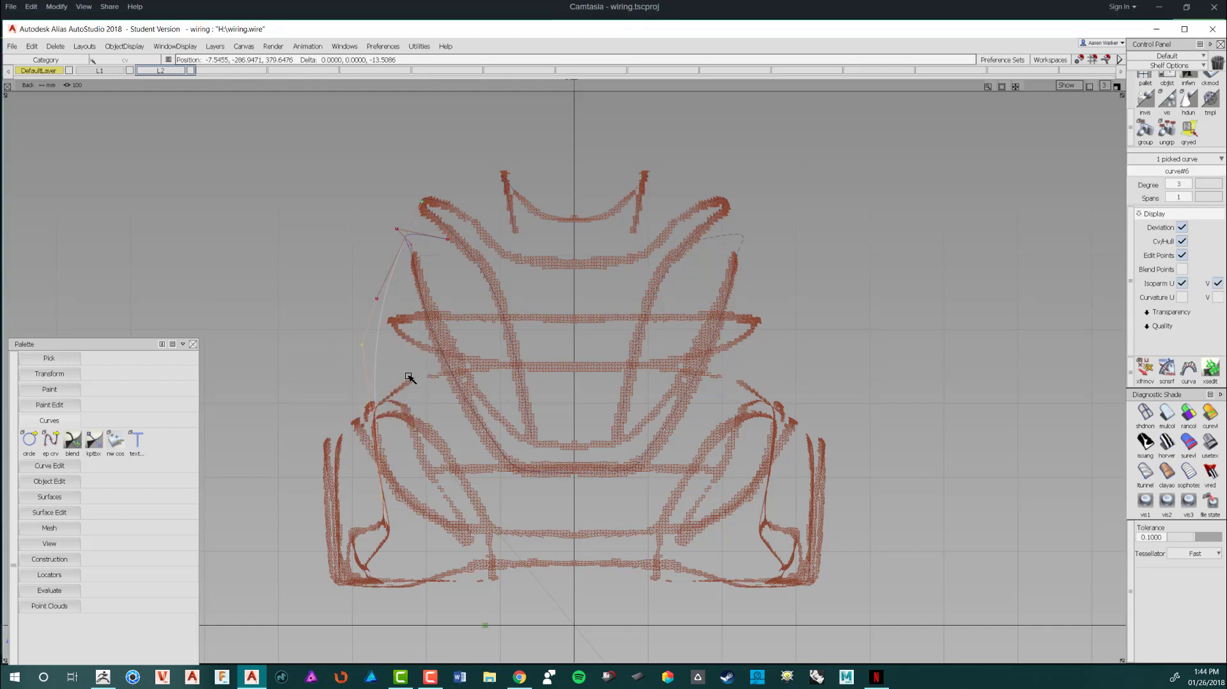
pyautogui.keyDown('alt'); pyautogui.keyDown('shift'); pyautogui.moveTo(412, 369); pyautogui.dragTo(458, 384, button='right'); pyautogui.keyUp('shift'); pyautogui.keyUp('alt')
pyautogui.press('F8')
pyautogui.moveTo(487, 373)
pyautogui.keyDown('alt'); pyautogui.keyDown('shift'); pyautogui.mouseDown()
pyautogui.moveTo(358, 273)
pyautogui.moveTo(426, 347)
pyautogui.moveTo(477, 296)
pyautogui.moveTo(241, 561)
pyautogui.moveTo(370, 506)
pyautogui.moveTo(92, 252)
pyautogui.moveTo(68, 365)
pyautogui.moveTo(87, 465)
pyautogui.moveTo(296, 372)
pyautogui.moveTo(439, 375)
pyautogui.moveTo(383, 294)
pyautogui.mouseUp(); pyautogui.keyUp('shift'); pyautogui.keyUp('alt')
pyautogui.moveTo(367, 305)
pyautogui.keyDown('alt'); pyautogui.keyDown('shift'); pyautogui.mouseDown()
pyautogui.moveTo(616, 211)
pyautogui.moveTo(683, 170)
pyautogui.moveTo(514, 156)
pyautogui.moveTo(411, 200)
pyautogui.moveTo(464, 277)
pyautogui.moveTo(381, 295)
pyautogui.moveTo(320, 271)
pyautogui.moveTo(351, 233)
pyautogui.moveTo(39, 198)
pyautogui.moveTo(314, 288)
pyautogui.moveTo(441, 358)
pyautogui.moveTo(481, 296)
pyautogui.moveTo(358, 339)
pyautogui.moveTo(241, 351)
pyautogui.moveTo(286, 349)
pyautogui.moveTo(276, 331)
pyautogui.moveTo(296, 342)
pyautogui.moveTo(415, 271)
pyautogui.moveTo(358, 297)
pyautogui.moveTo(448, 318)
pyautogui.moveTo(439, 328)
pyautogui.mouseUp(); pyautogui.keyUp('shift'); pyautogui.keyUp('alt')
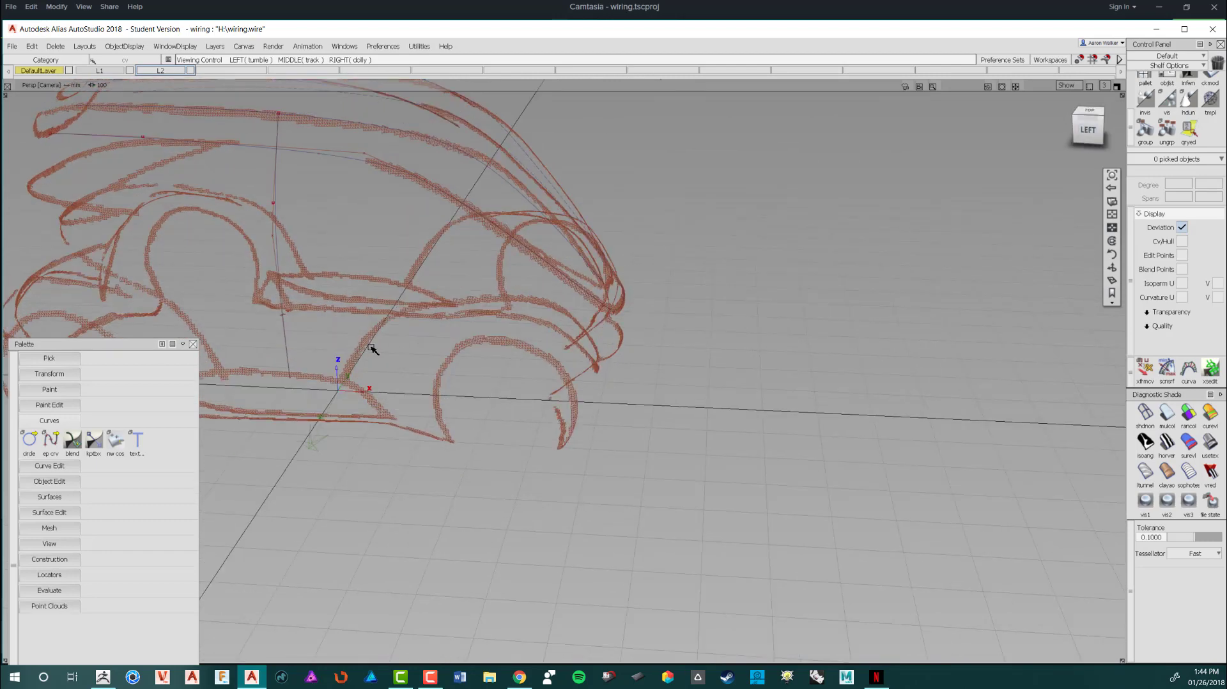
# Step: Show the car in the left view and turn on fast shading for the mesh
pyautogui.press('F6')
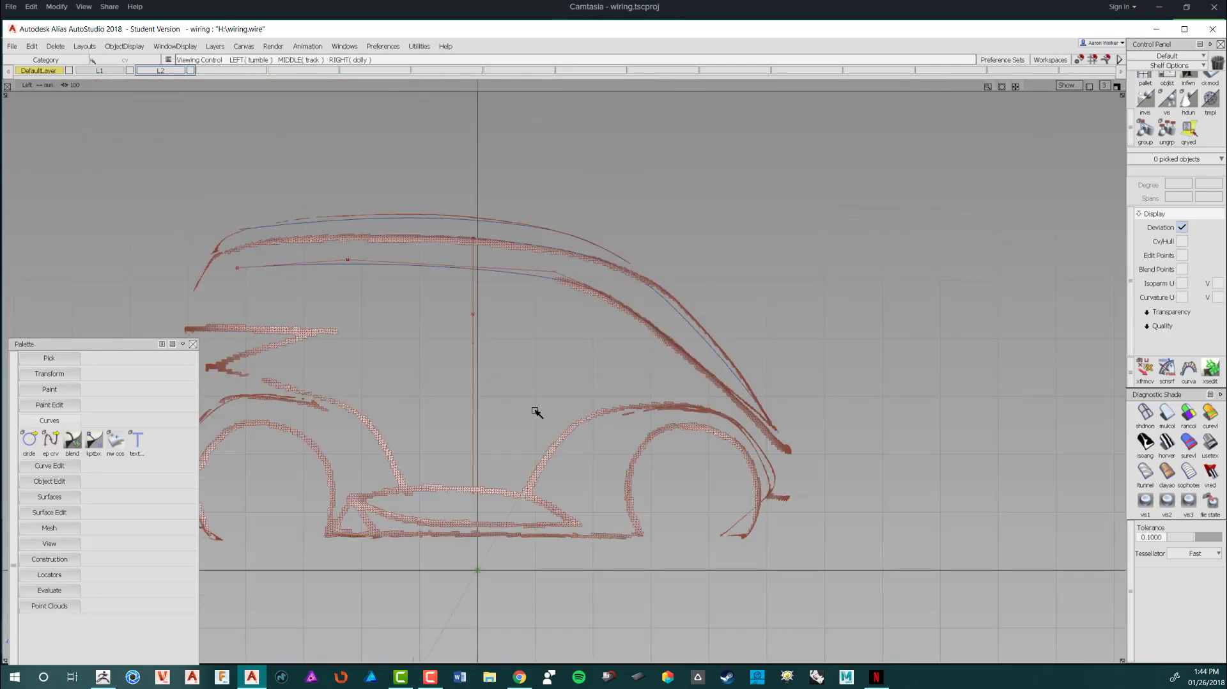
pyautogui.keyDown('alt'); pyautogui.keyDown('shift'); pyautogui.moveTo(535, 412); pyautogui.dragTo(553, 405, button='right'); pyautogui.keyUp('shift'); pyautogui.keyUp('alt')
pyautogui.keyDown('alt'); pyautogui.keyDown('shift'); pyautogui.moveTo(553, 406); pyautogui.dragTo(463, 389, button='middle'); pyautogui.keyUp('shift'); pyautogui.keyUp('alt')
pyautogui.keyDown('ctrl'); pyautogui.keyDown('shift'); pyautogui.rightClick(482, 394); pyautogui.keyUp('shift'); pyautogui.keyUp('ctrl')
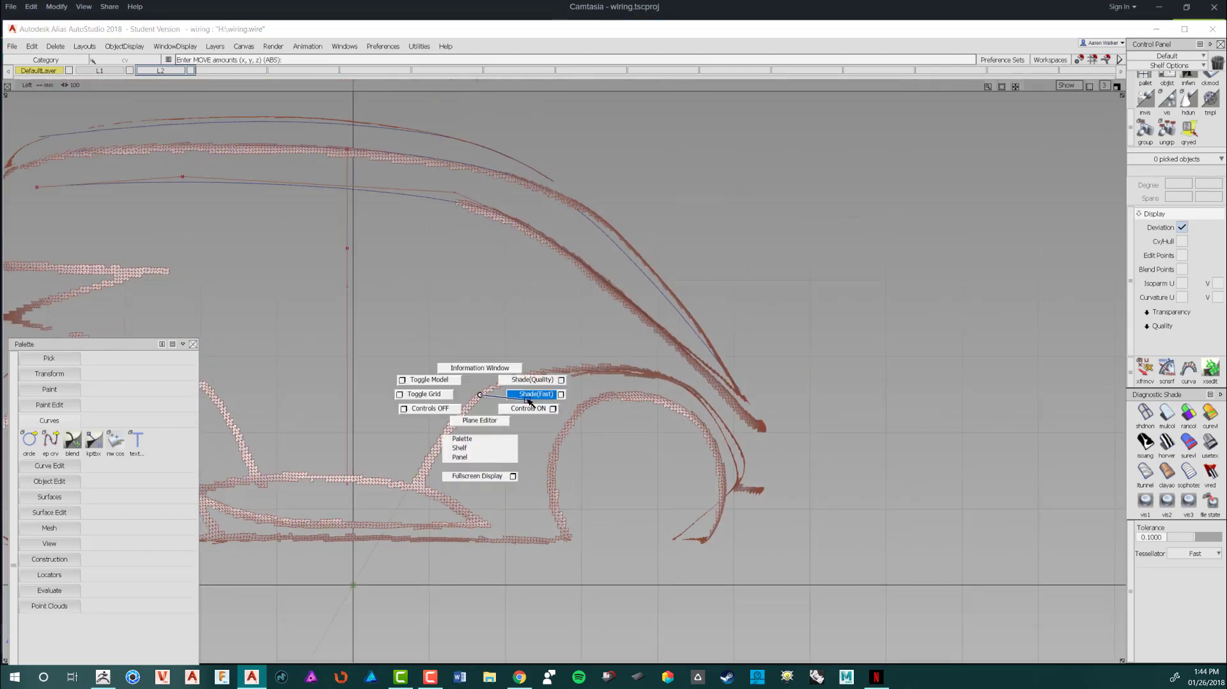
pyautogui.keyDown('ctrl'); pyautogui.keyDown('shift'); pyautogui.moveTo(480, 395); pyautogui.dragTo(528, 401, button='right'); pyautogui.keyUp('shift'); pyautogui.keyUp('ctrl')
pyautogui.moveTo(421, 419)
pyautogui.keyDown('alt'); pyautogui.keyDown('shift'); pyautogui.mouseDown(button='right')
pyautogui.moveTo(462, 427)
pyautogui.moveTo(384, 423)
pyautogui.mouseUp(button='right'); pyautogui.keyUp('shift'); pyautogui.keyUp('alt')
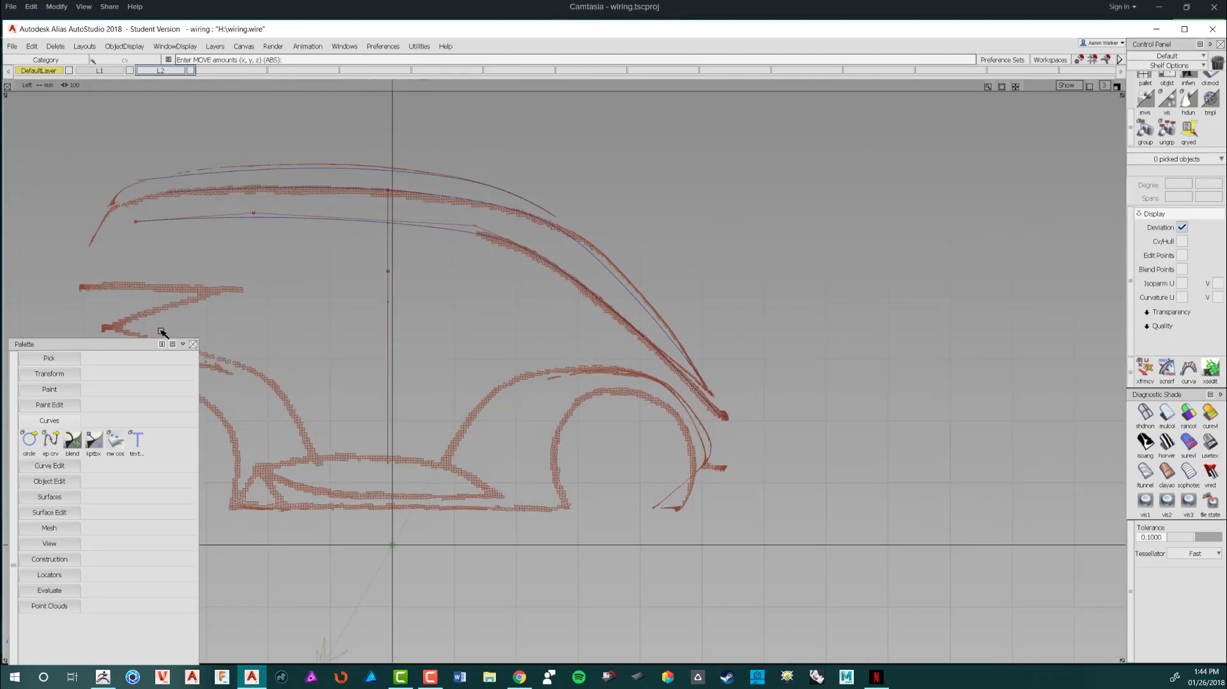
# Step: Start a new CV curve in the left view, framing the wheel arch at the sloping end of the roof
pyautogui.keyDown('alt'); pyautogui.keyDown('shift'); pyautogui.moveTo(345, 329); pyautogui.dragTo(407, 296, button='middle'); pyautogui.keyUp('shift'); pyautogui.keyUp('alt')
pyautogui.keyDown('alt'); pyautogui.keyDown('shift'); pyautogui.moveTo(334, 306); pyautogui.dragTo(370, 306, button='right'); pyautogui.keyUp('shift'); pyautogui.keyUp('alt')
pyautogui.click(51, 440)
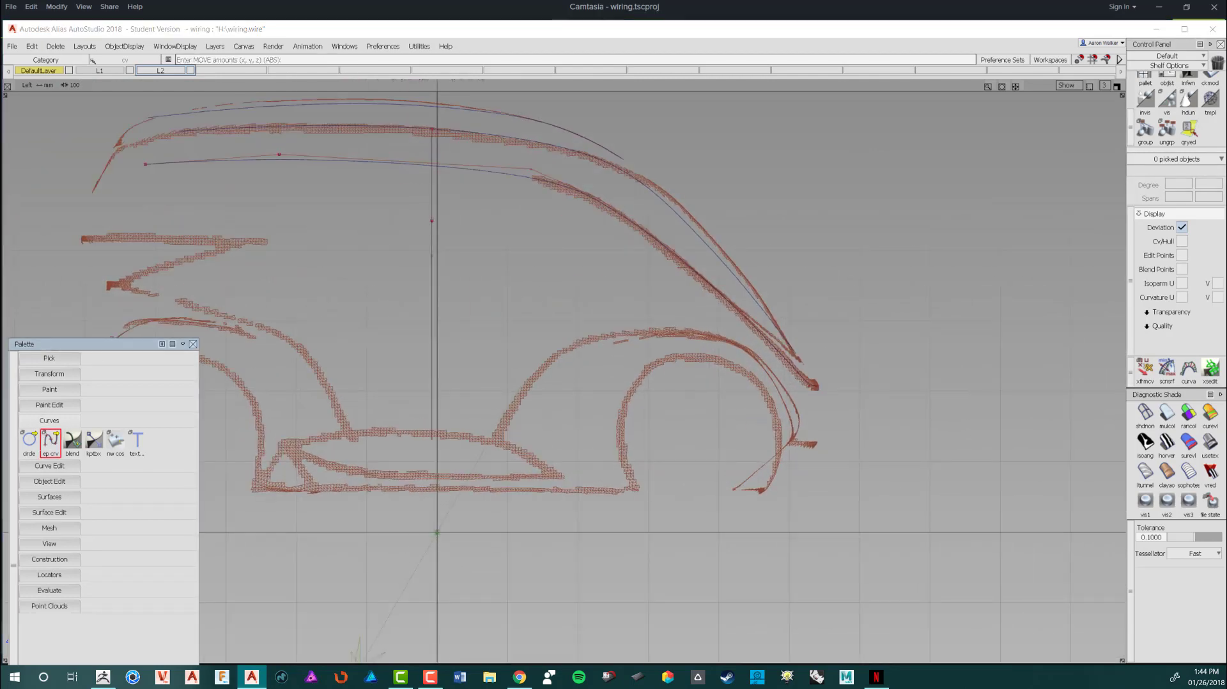
pyautogui.moveTo(50, 440); pyautogui.dragTo(91, 446)
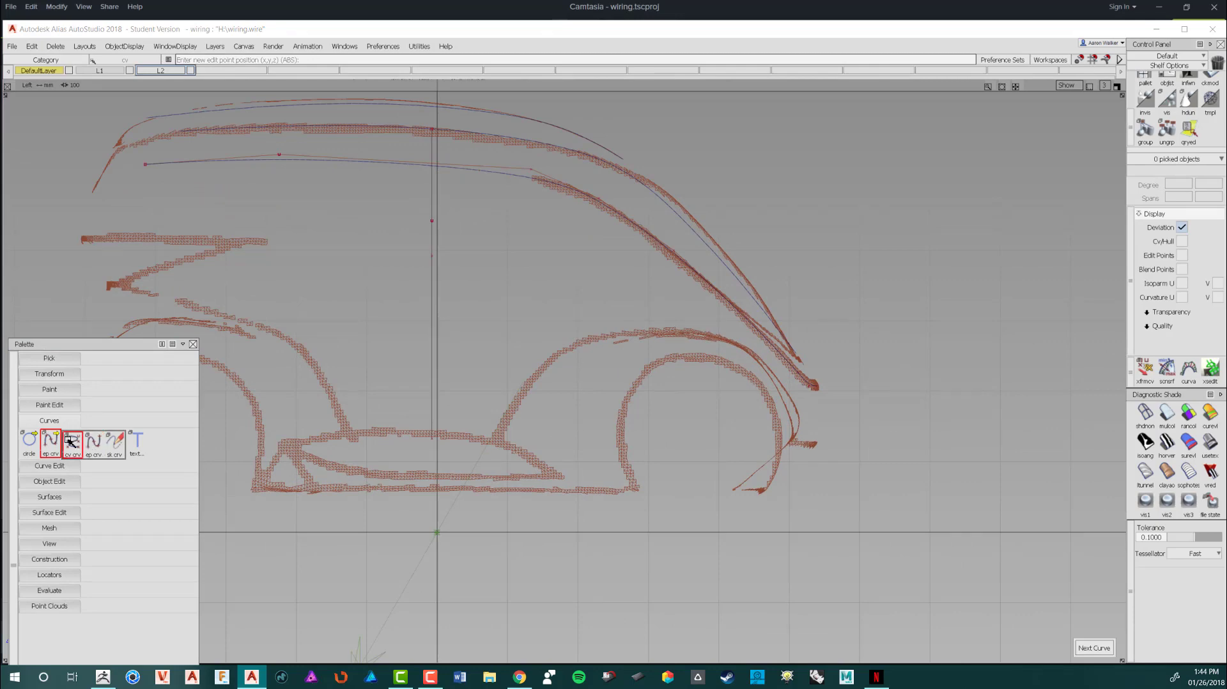
pyautogui.moveTo(450, 438)
pyautogui.keyDown('alt'); pyautogui.keyDown('shift'); pyautogui.mouseDown(button='right')
pyautogui.moveTo(351, 439)
pyautogui.moveTo(627, 484)
pyautogui.mouseUp(button='right'); pyautogui.keyUp('shift'); pyautogui.keyUp('alt')
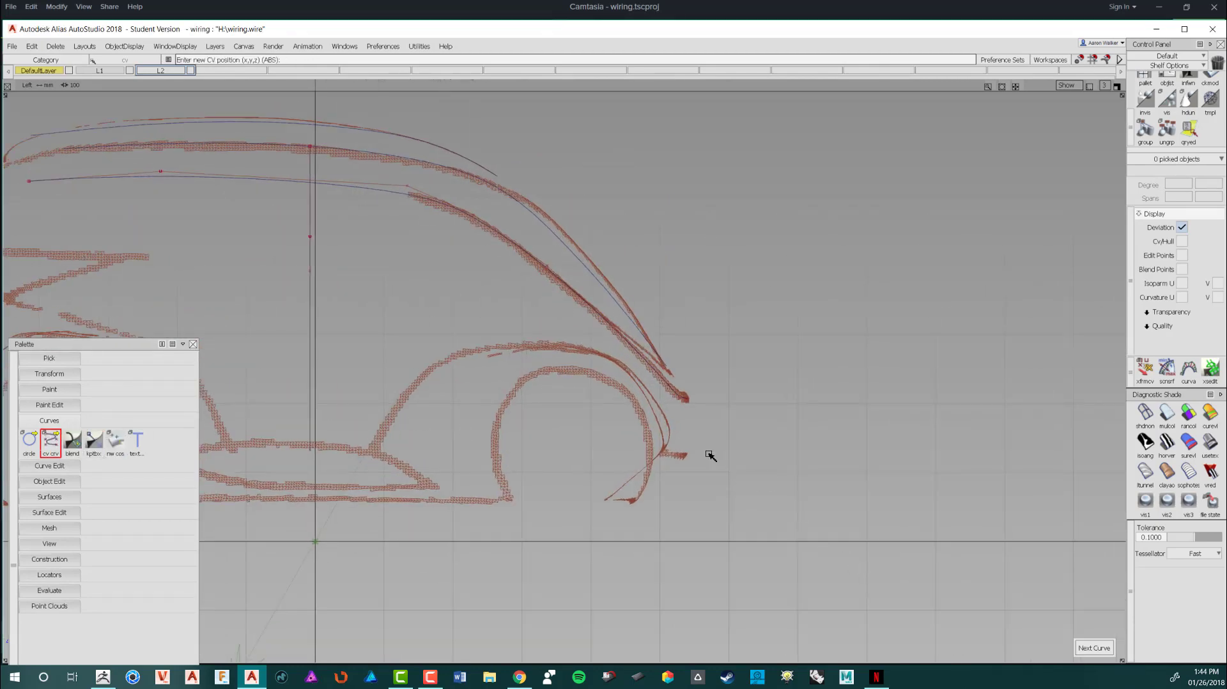
pyautogui.keyDown('alt'); pyautogui.keyDown('shift'); pyautogui.moveTo(625, 411); pyautogui.dragTo(604, 418, button='right'); pyautogui.keyUp('shift'); pyautogui.keyUp('alt')
pyautogui.keyDown('alt'); pyautogui.keyDown('shift'); pyautogui.moveTo(621, 415); pyautogui.dragTo(601, 436, button='middle'); pyautogui.keyUp('shift'); pyautogui.keyUp('alt')
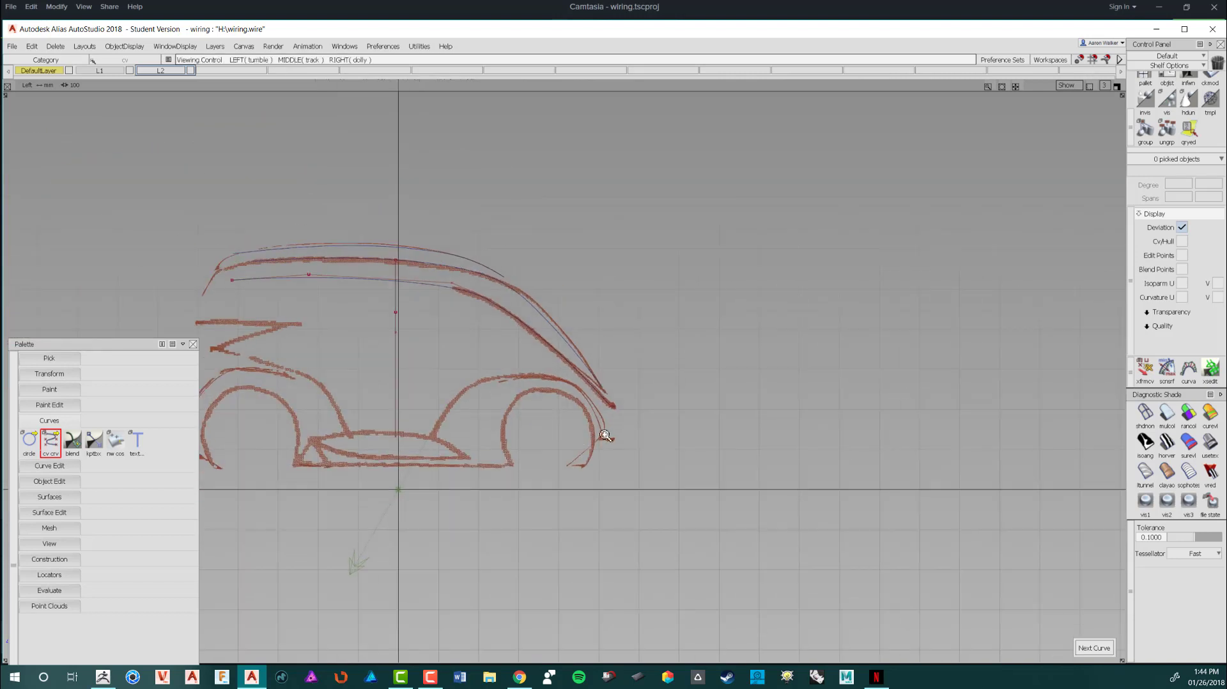
pyautogui.keyDown('alt'); pyautogui.keyDown('shift'); pyautogui.moveTo(601, 435); pyautogui.dragTo(616, 424, button='right'); pyautogui.keyUp('shift'); pyautogui.keyUp('alt')
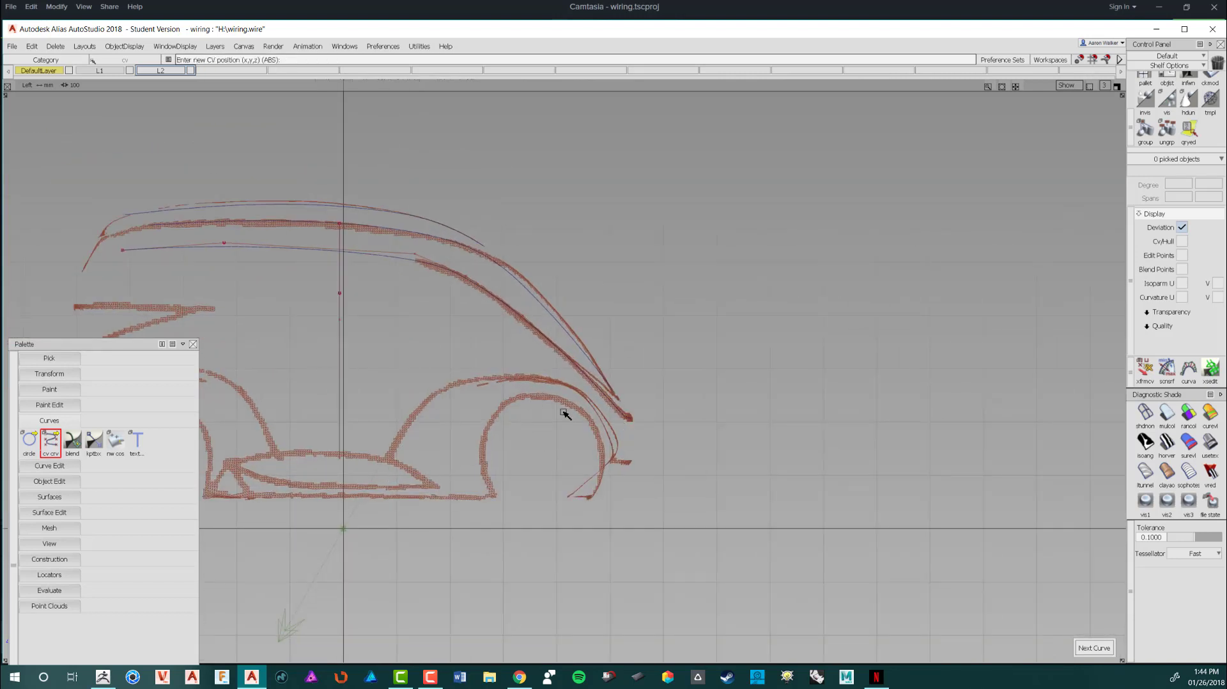